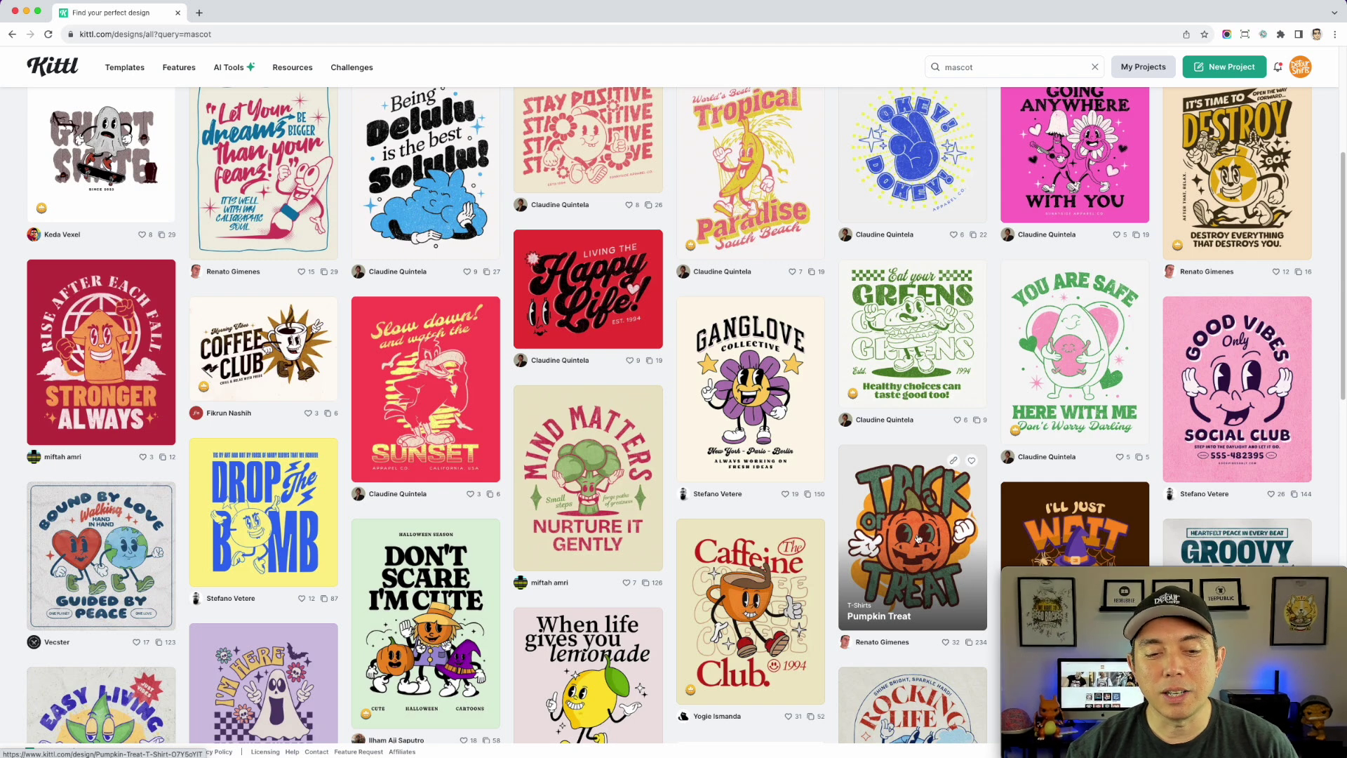
Examine the mascot template designs in the search results to study their characters, lettering and layouts
scroll(917, 537, "down", 3)
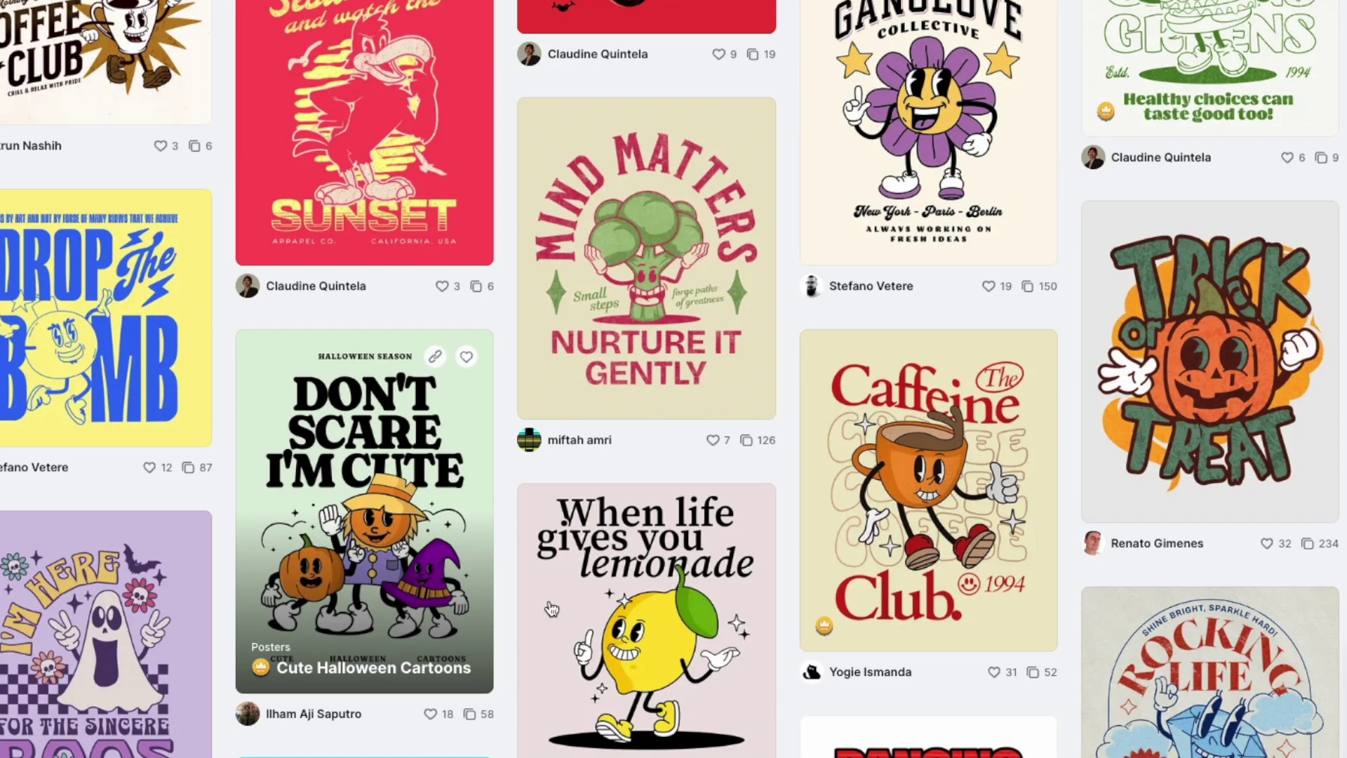
scroll(552, 609, "down", 5)
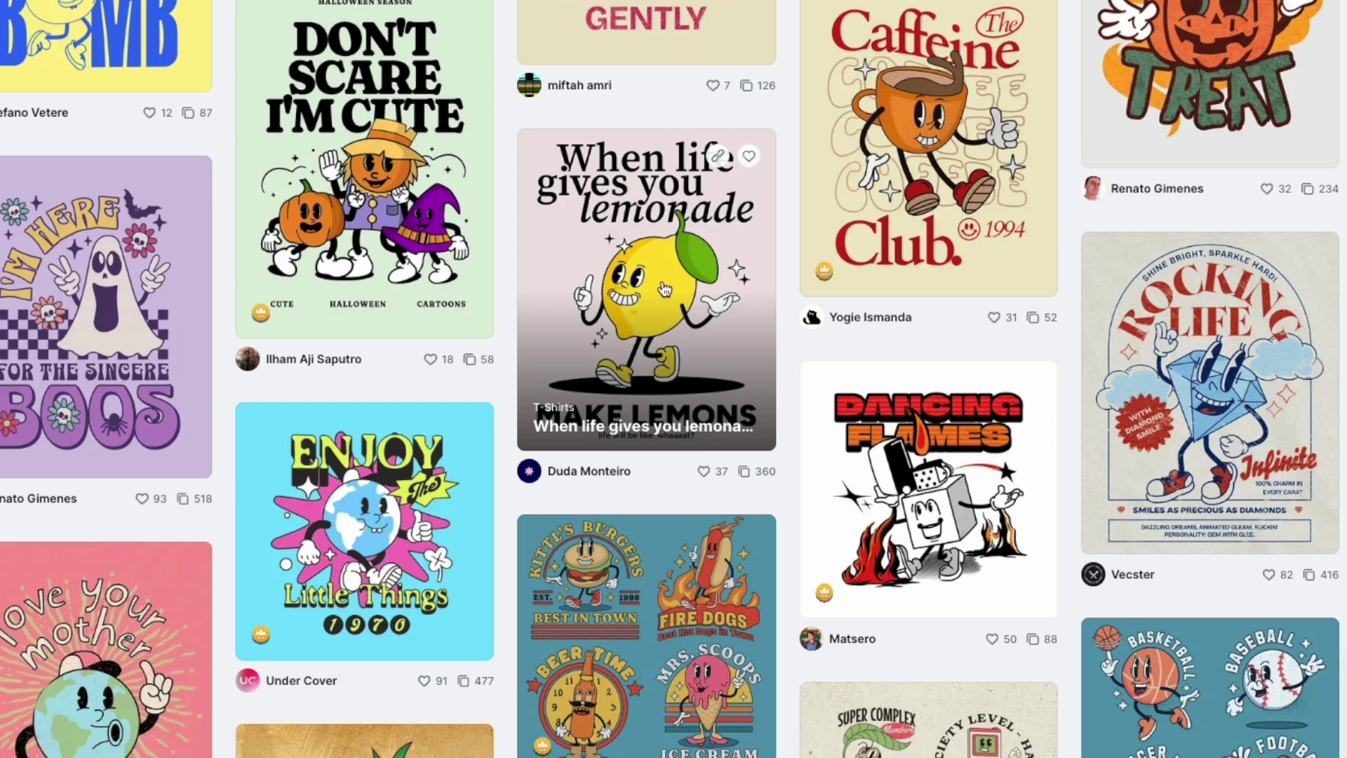
scroll(912, 547, "down", 1)
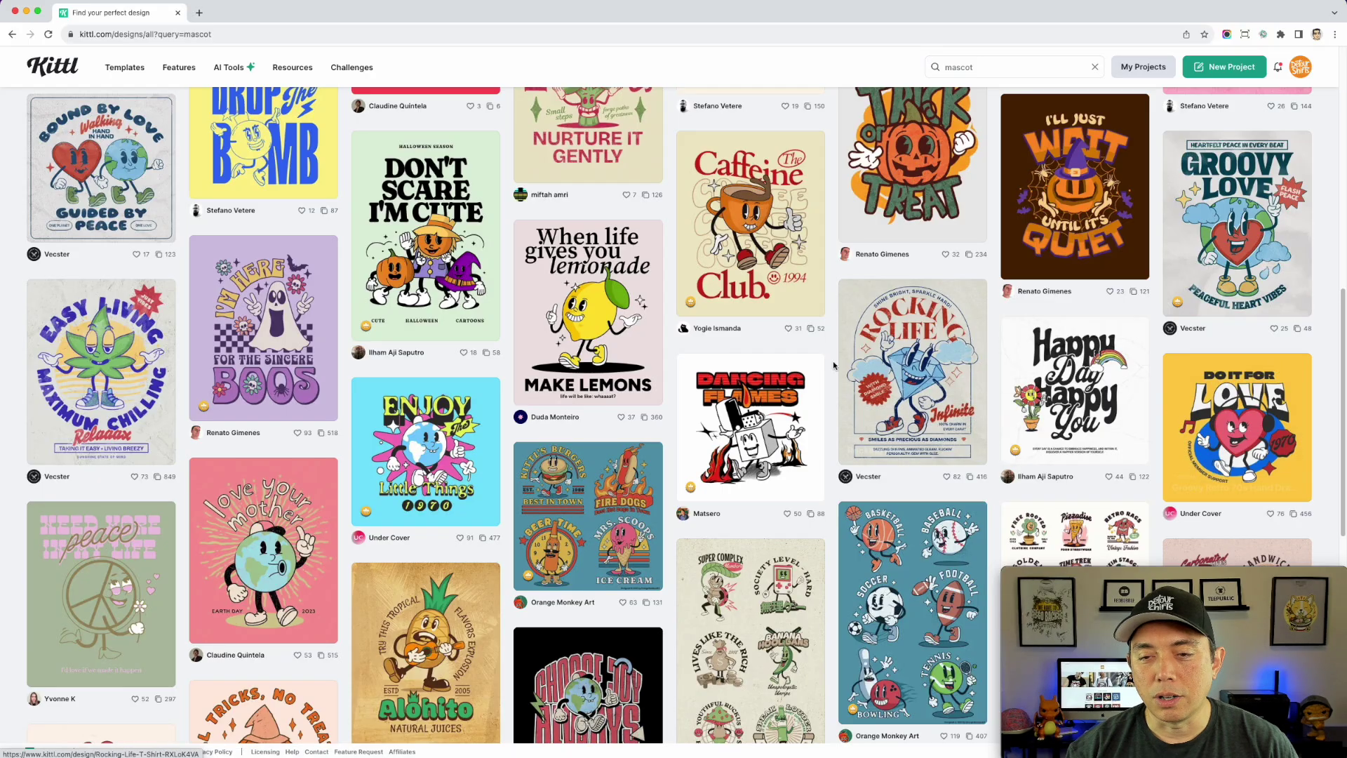
scroll(411, 351, "down", 4)
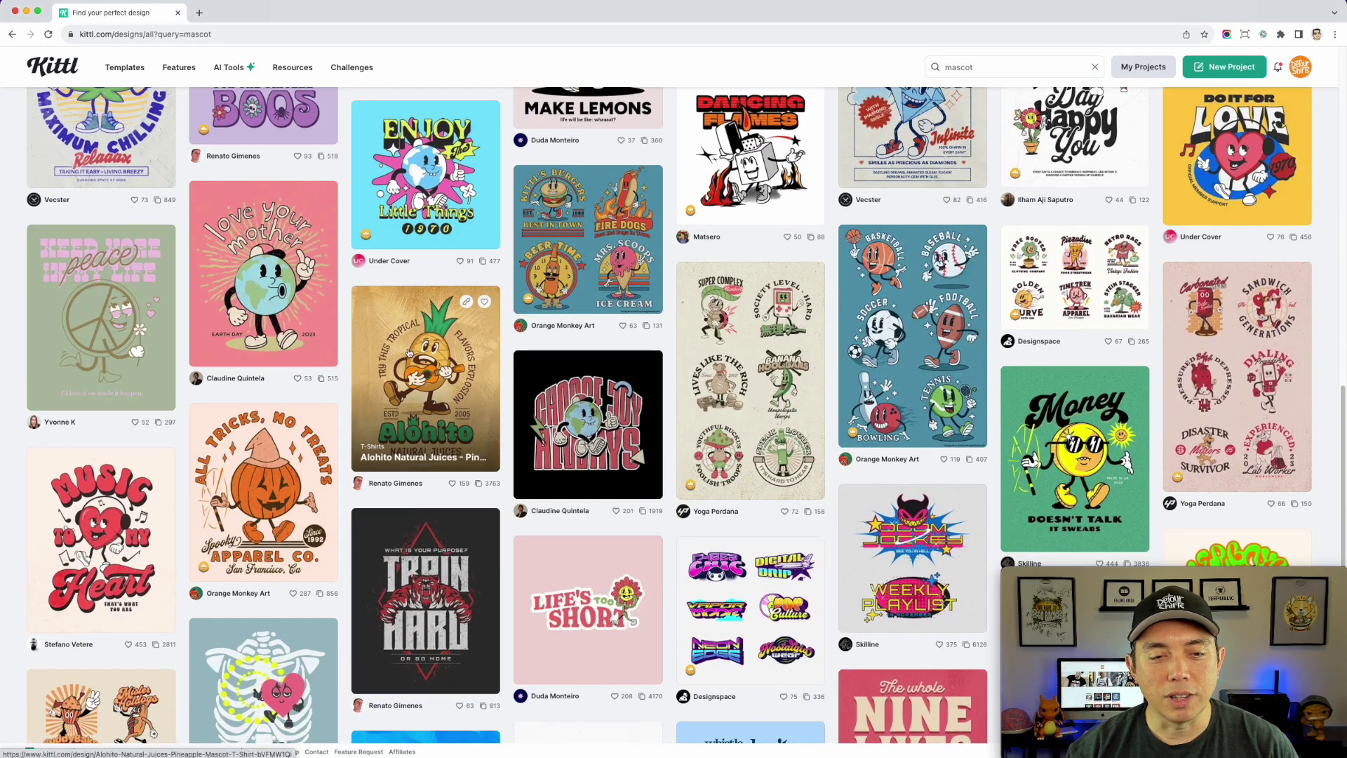
scroll(277, 163, "down", 2)
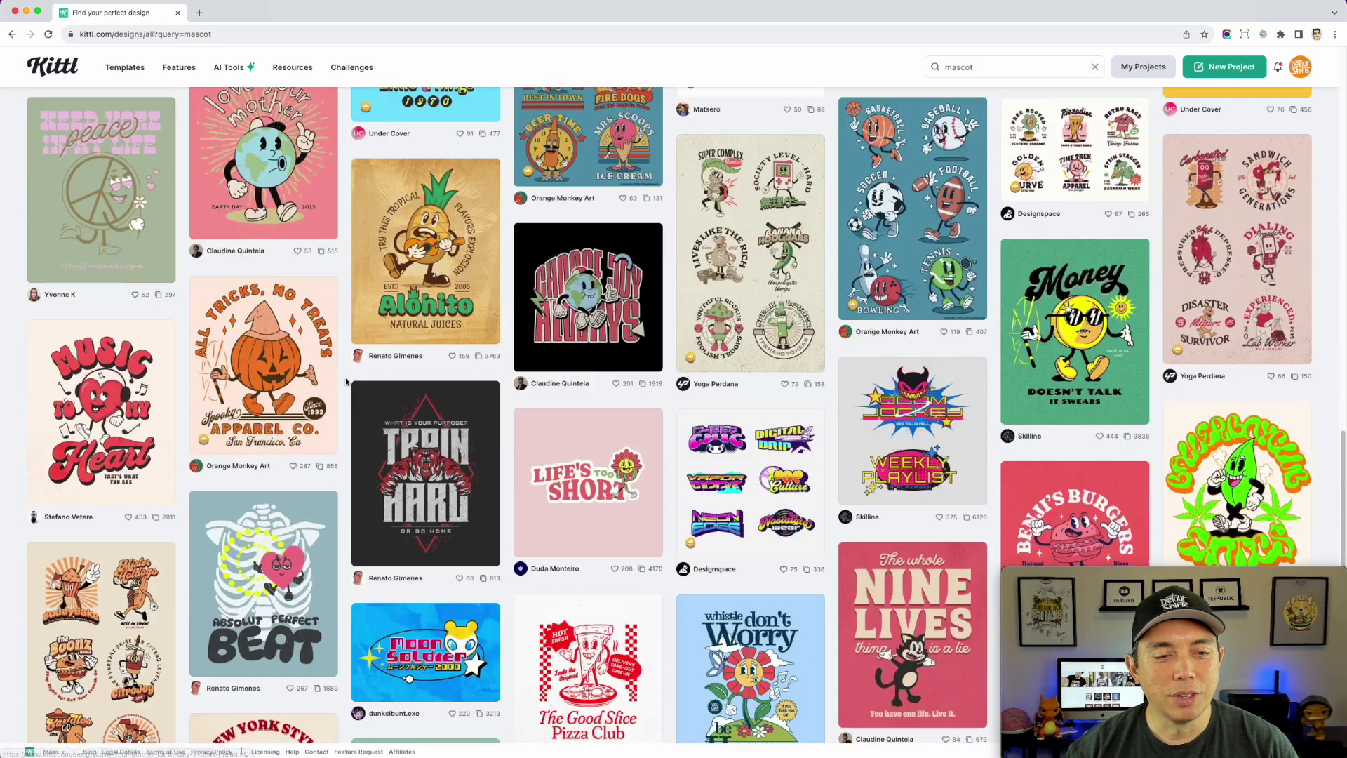
scroll(449, 337, "down", 3)
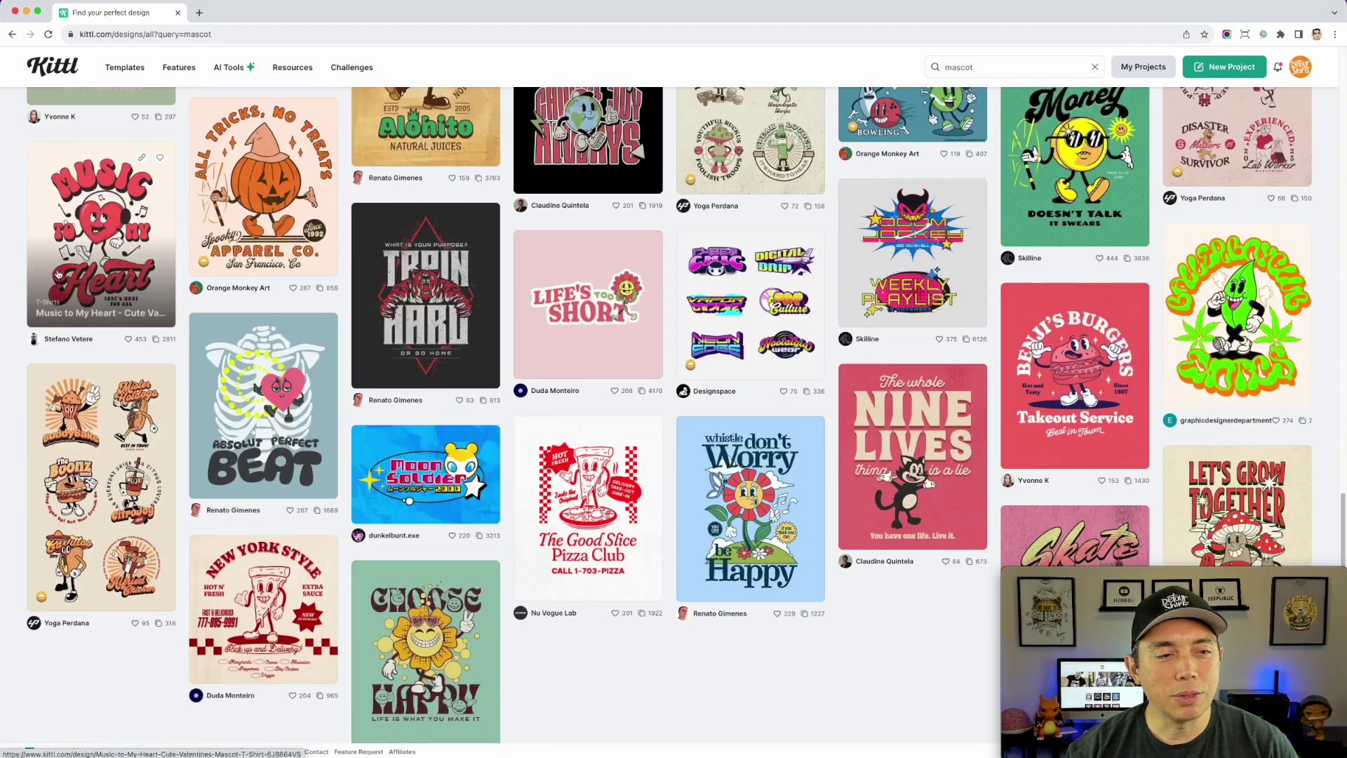
scroll(470, 349, "down", 1)
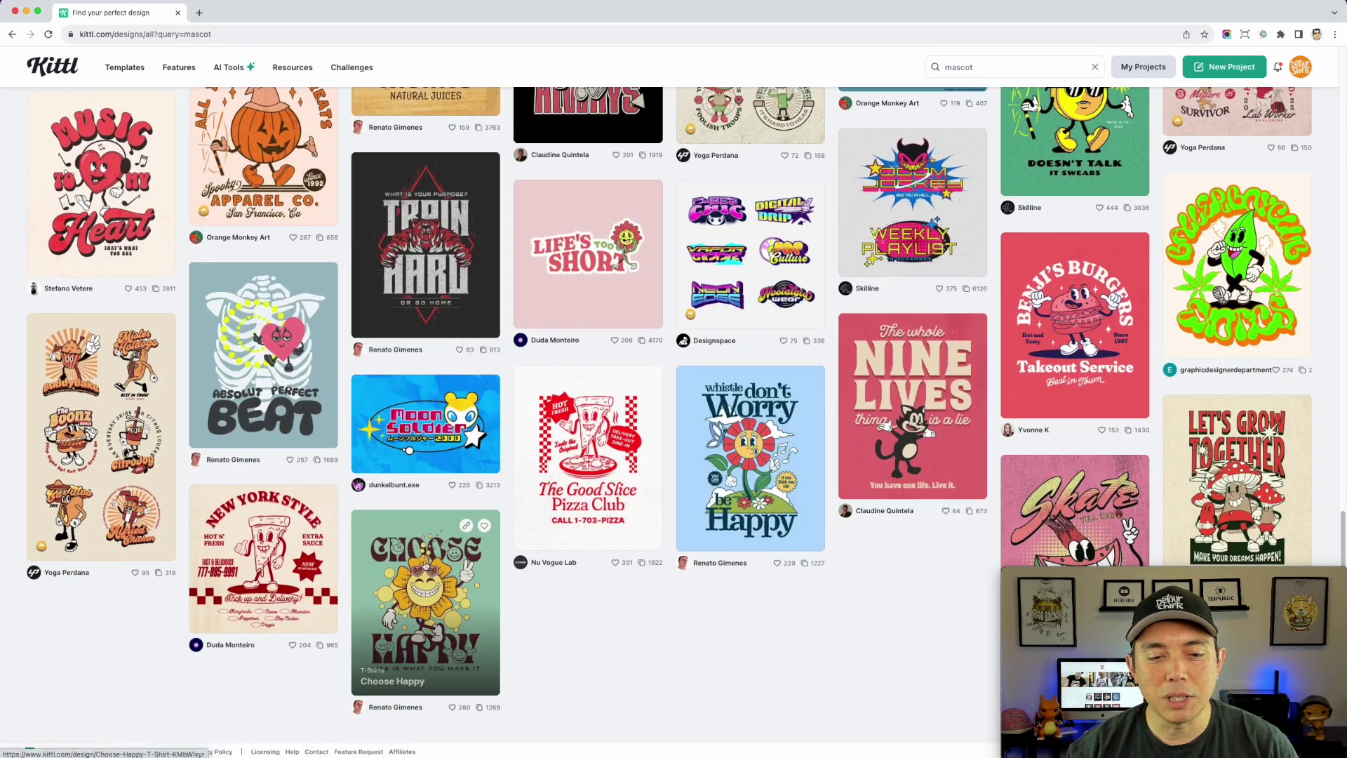
scroll(751, 491, "up", 10)
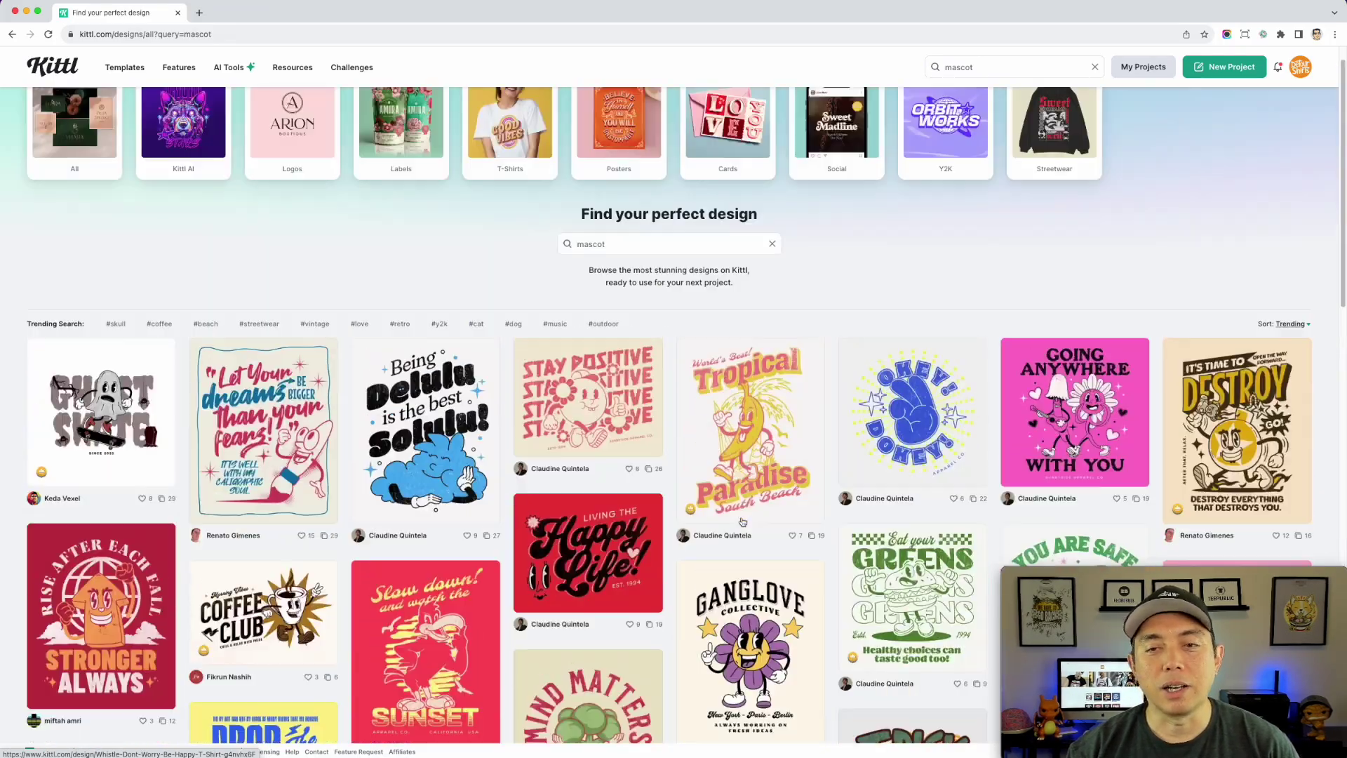
scroll(742, 521, "down", 5)
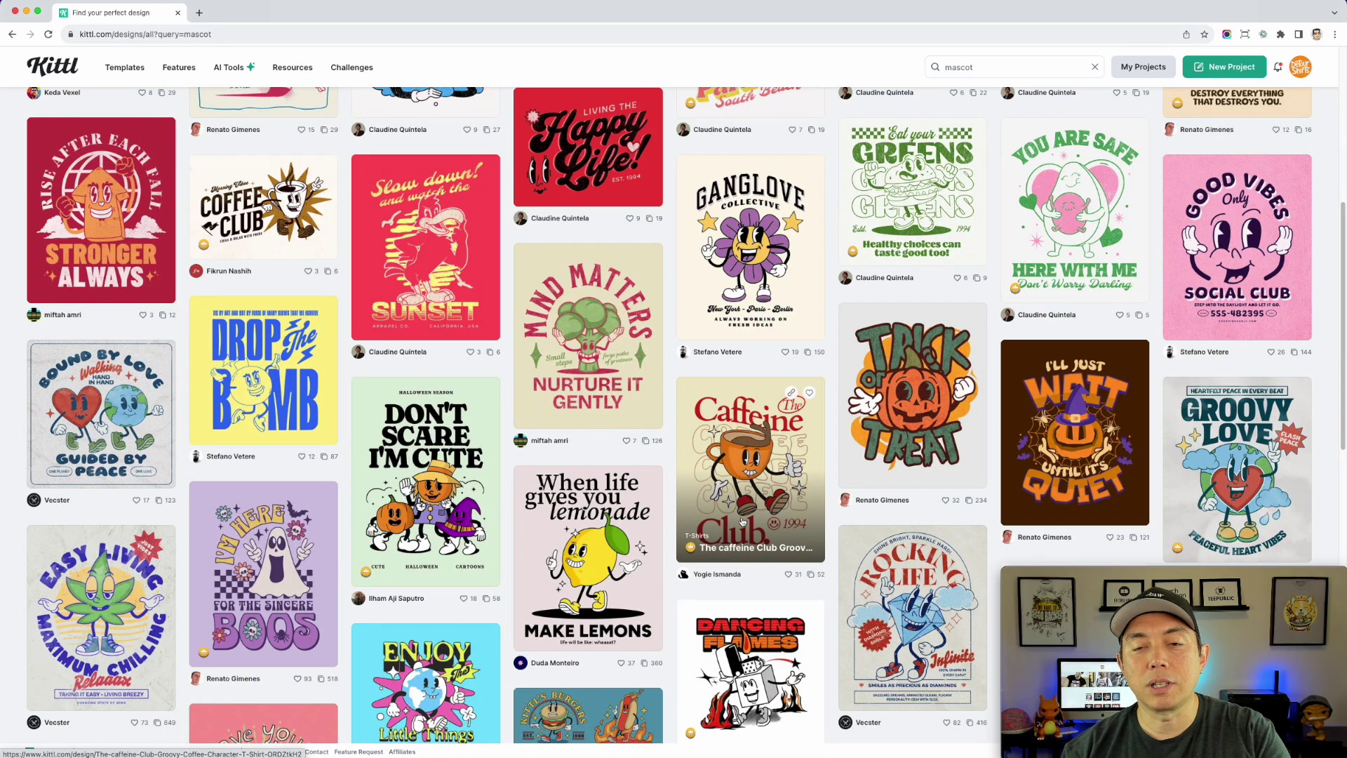
scroll(743, 521, "down", 2)
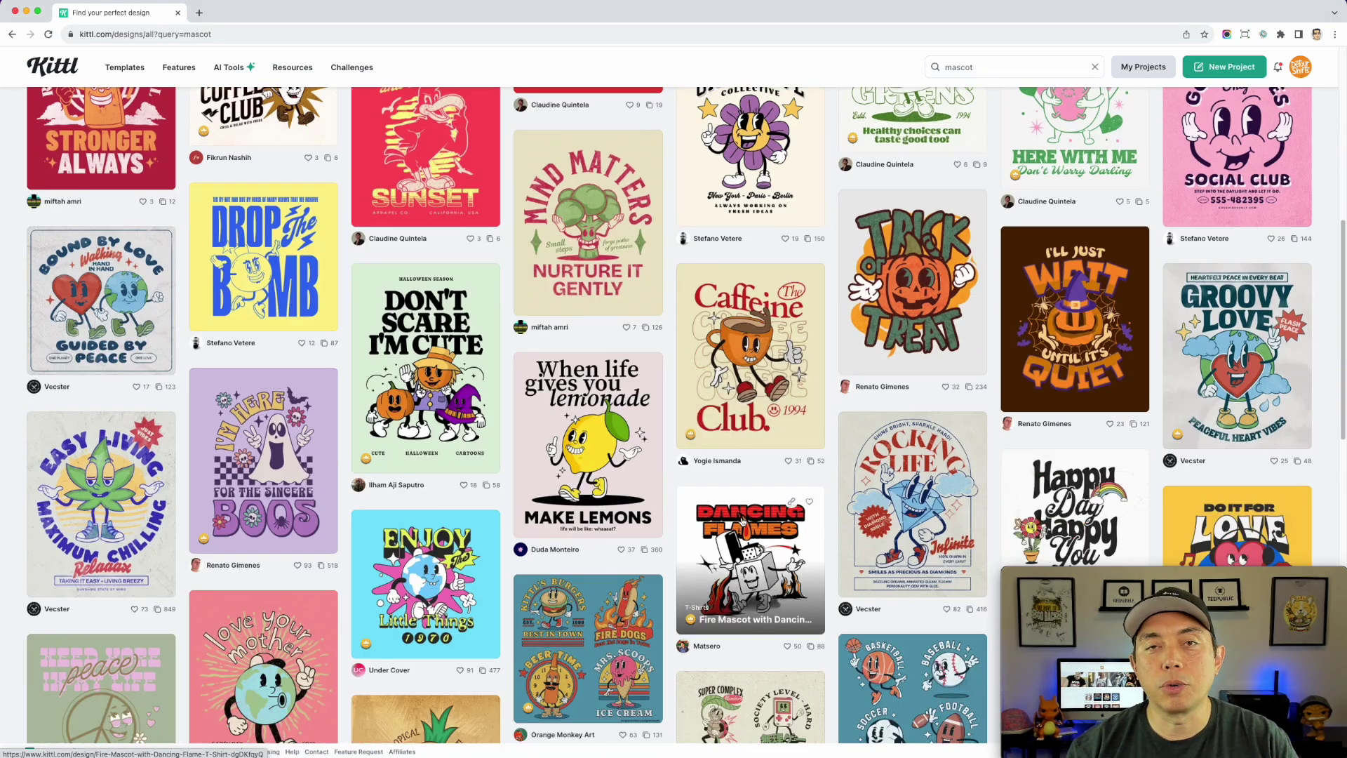
scroll(742, 521, "down", 1)
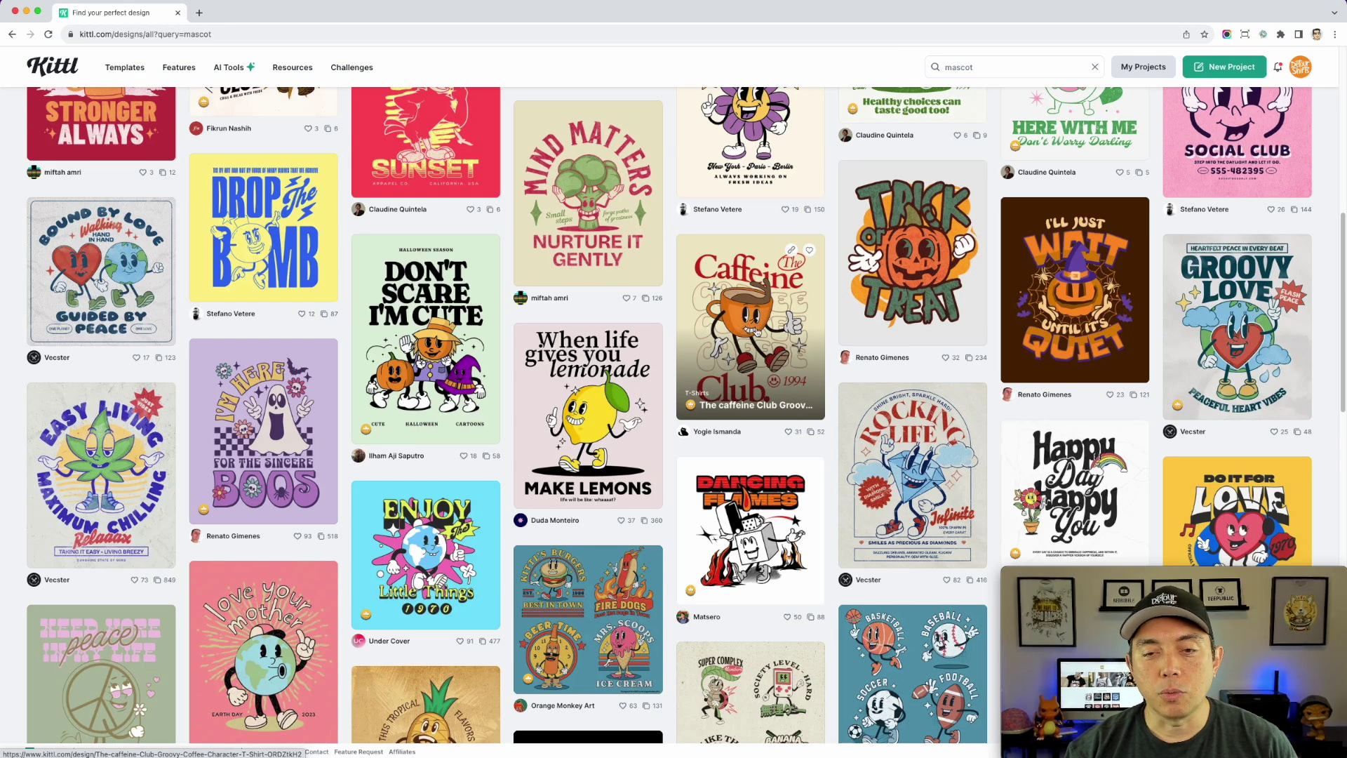
scroll(748, 339, "down", 3)
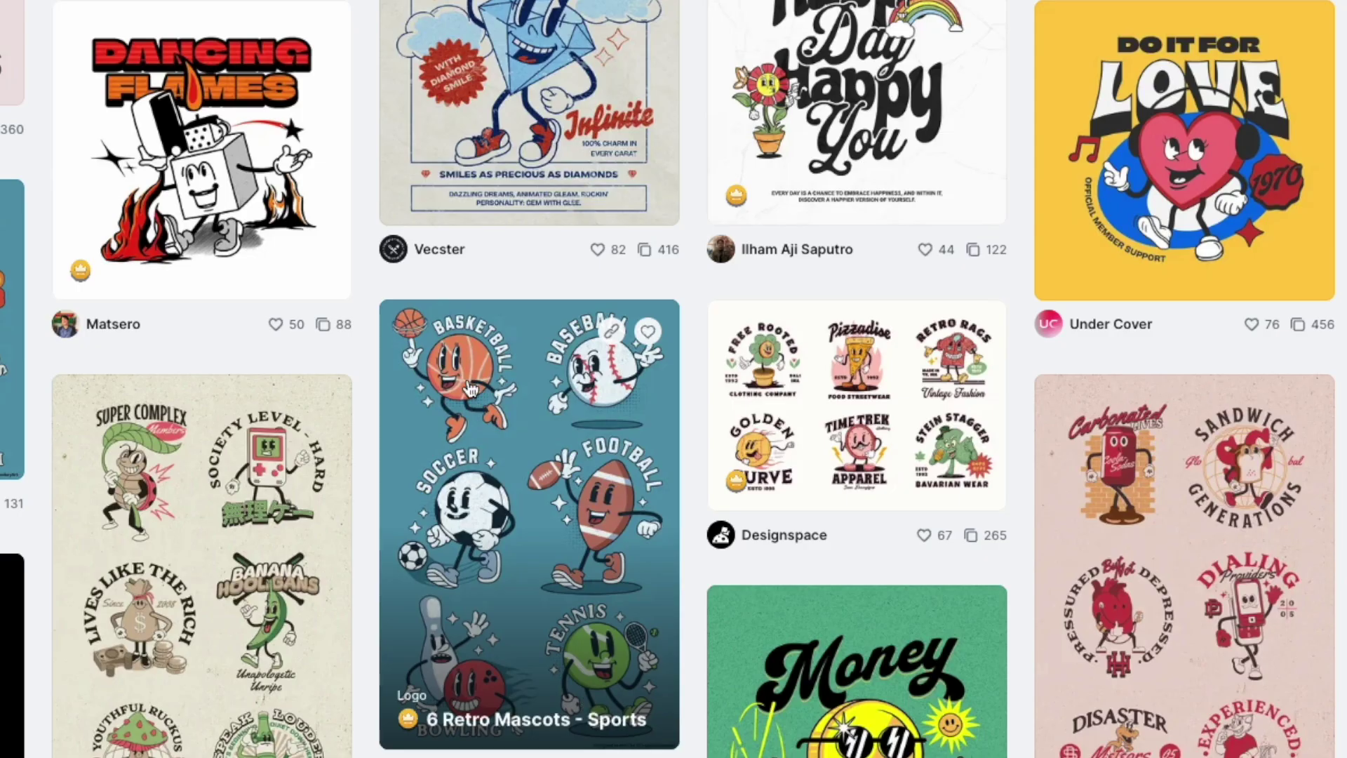
scroll(669, 724, "down", 3)
scroll(753, 170, "down", 5)
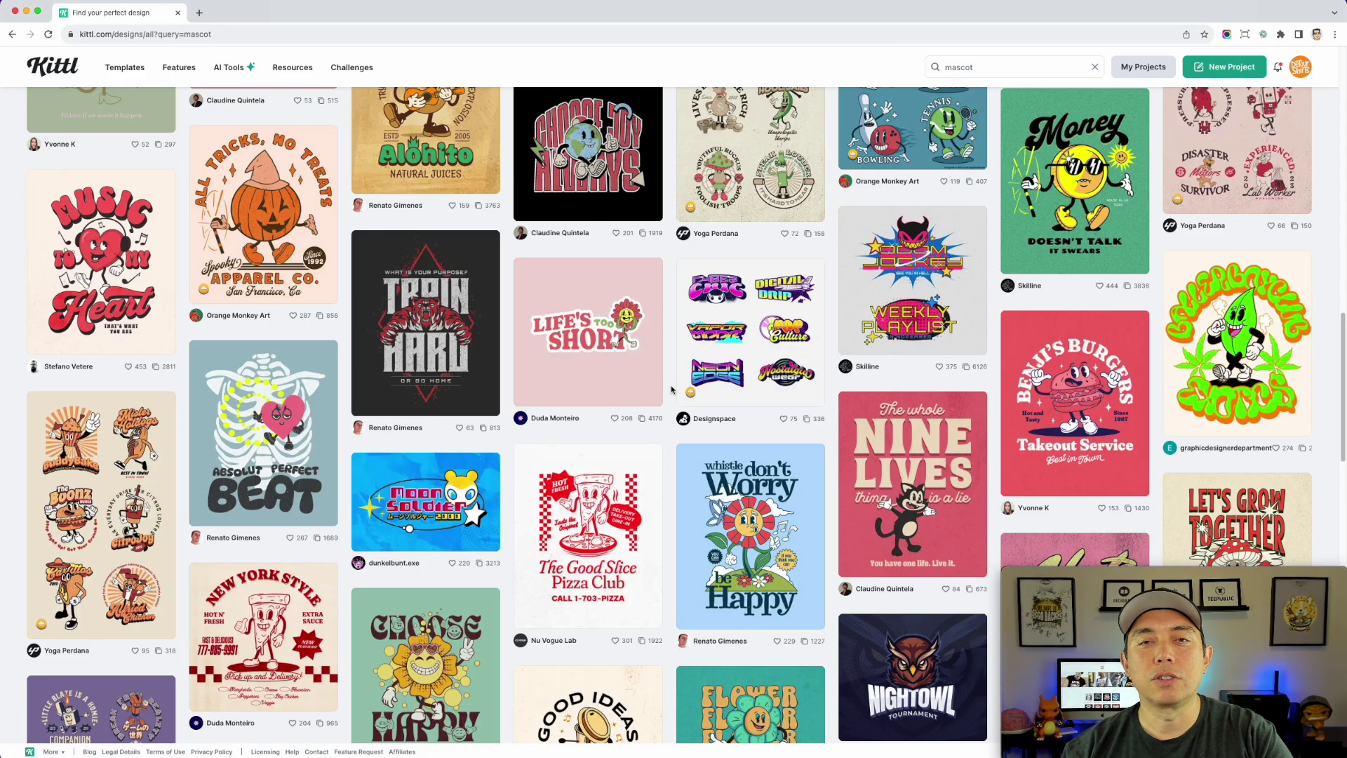
scroll(671, 390, "up", 15)
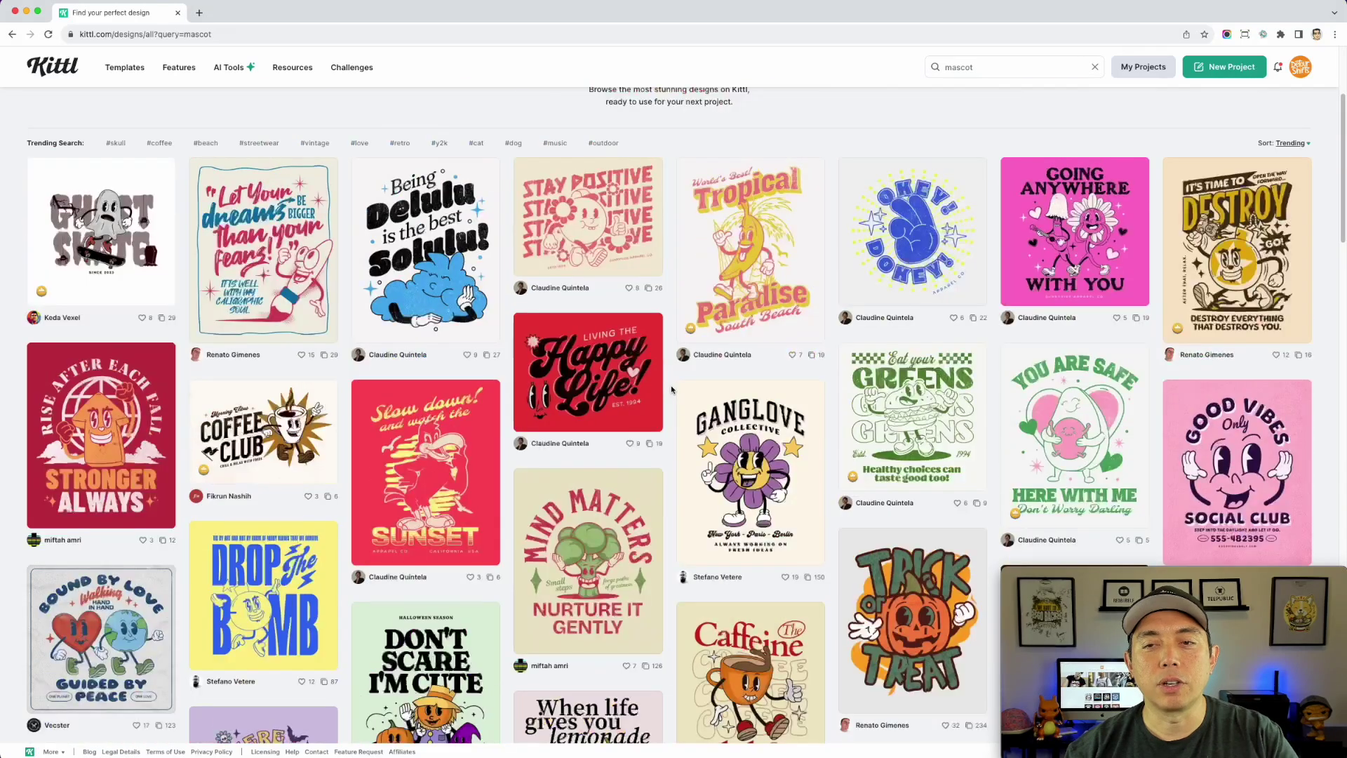
scroll(671, 390, "up", 1)
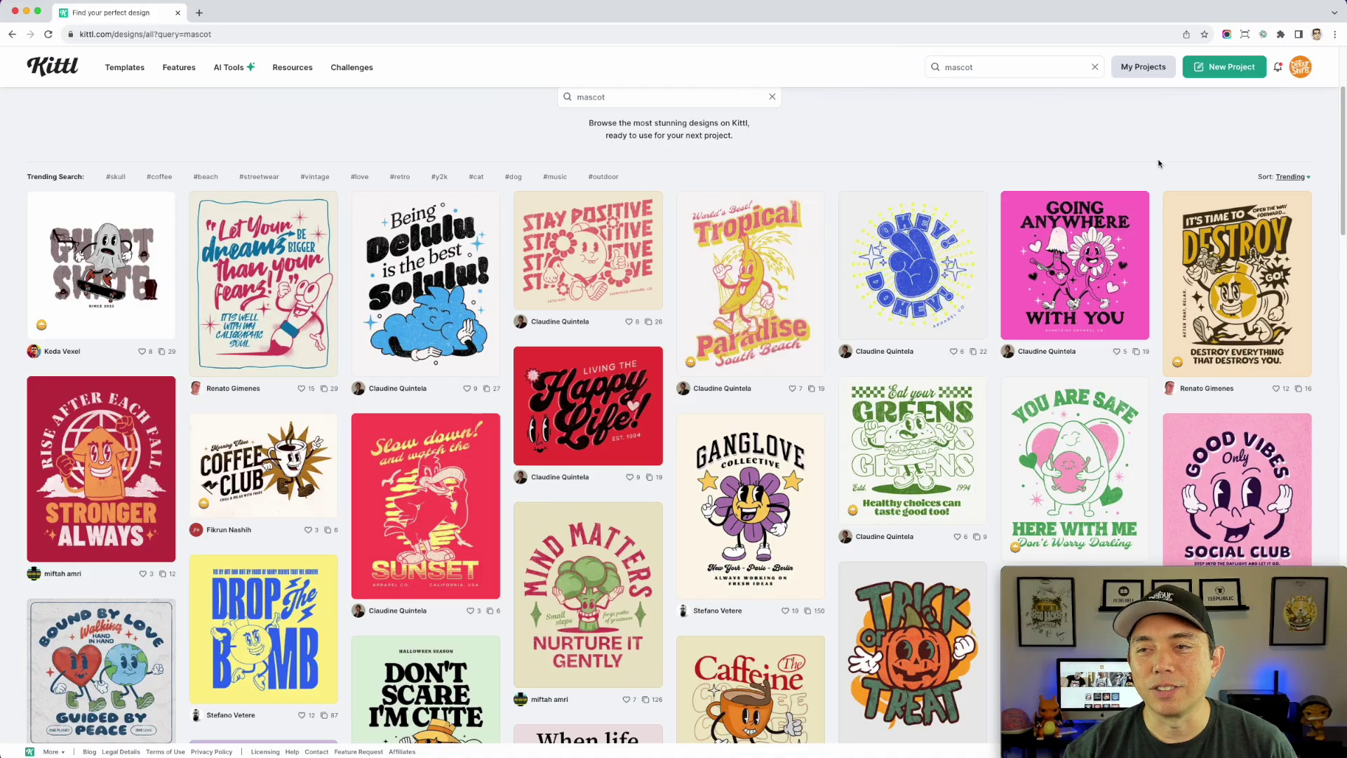
scroll(1150, 172, "up", 3)
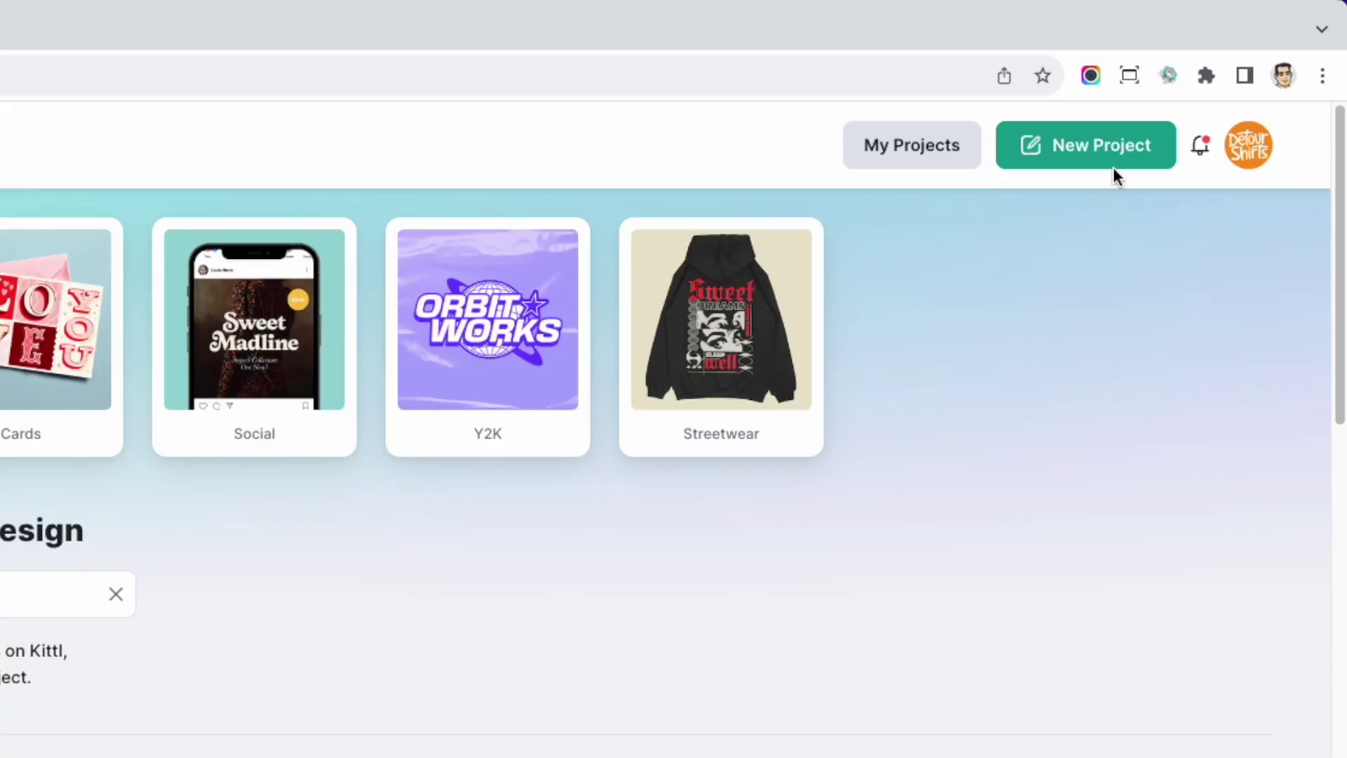
Create a new project using the Merch by Amazon T-Shirt print-on-demand preset at 4500 × 5400 px
left_click(1228, 70)
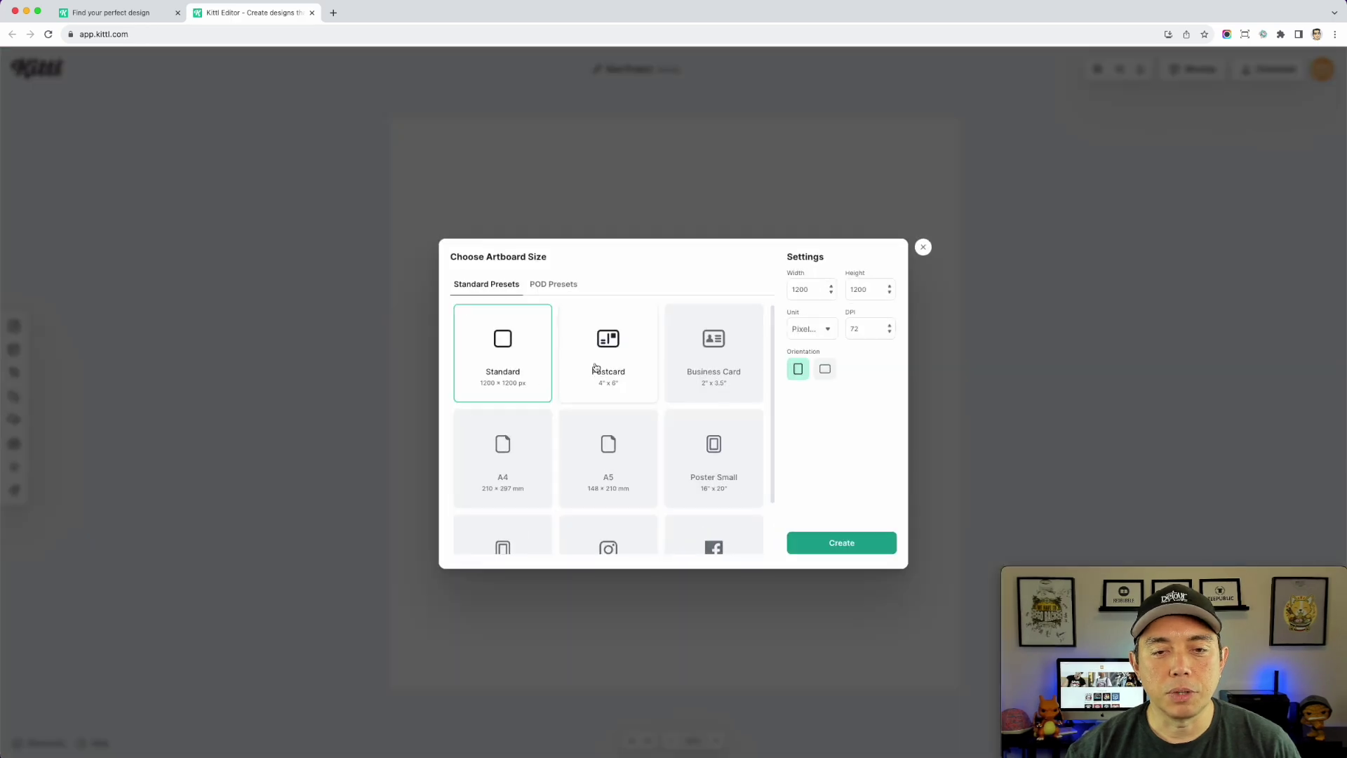
left_click(554, 284)
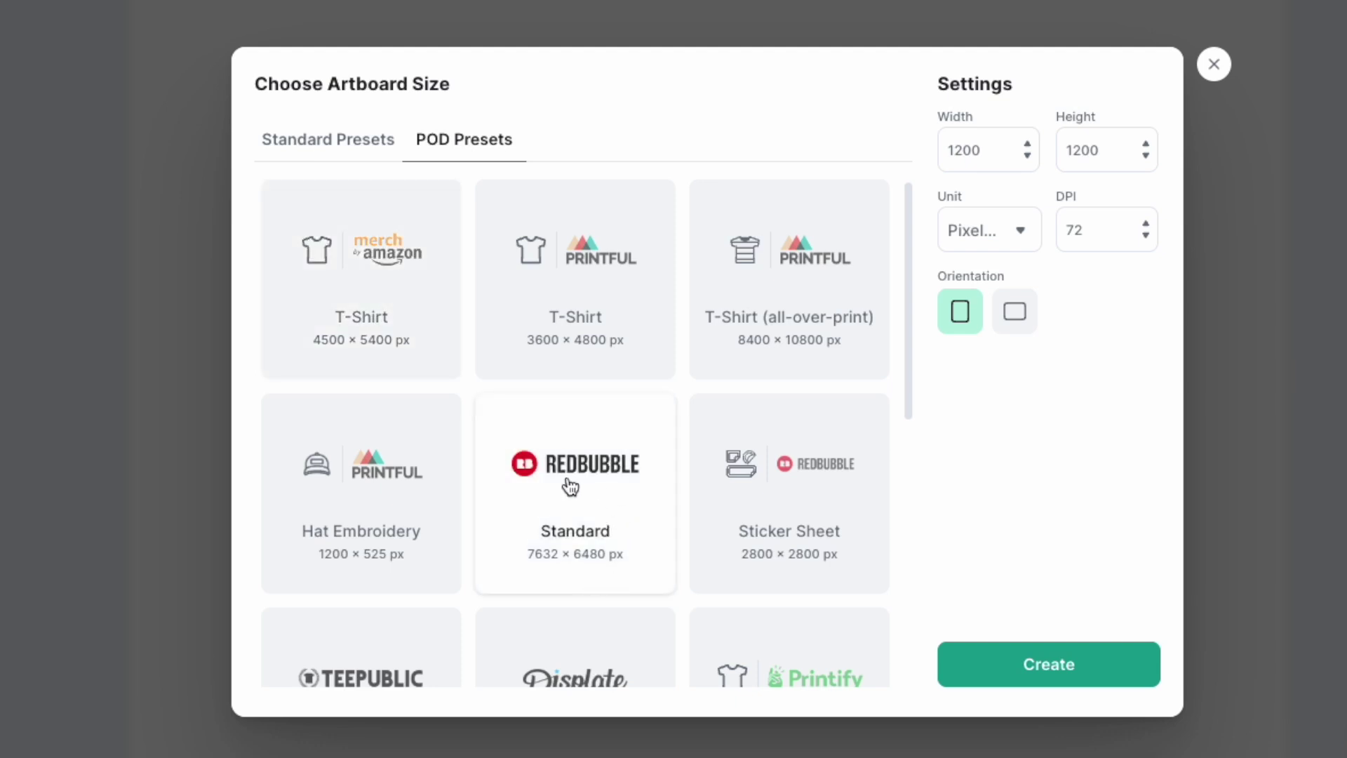
scroll(381, 517, "down", 5)
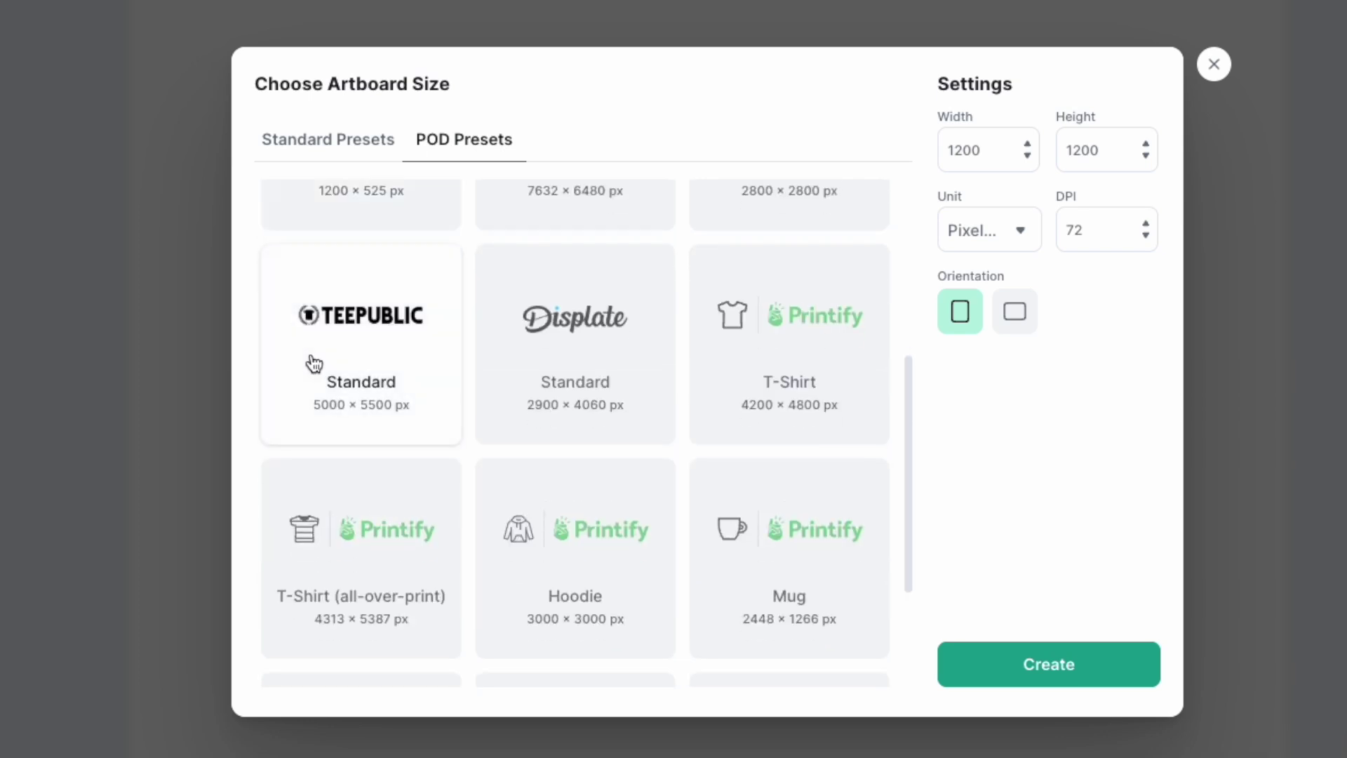
scroll(686, 536, "up", 5)
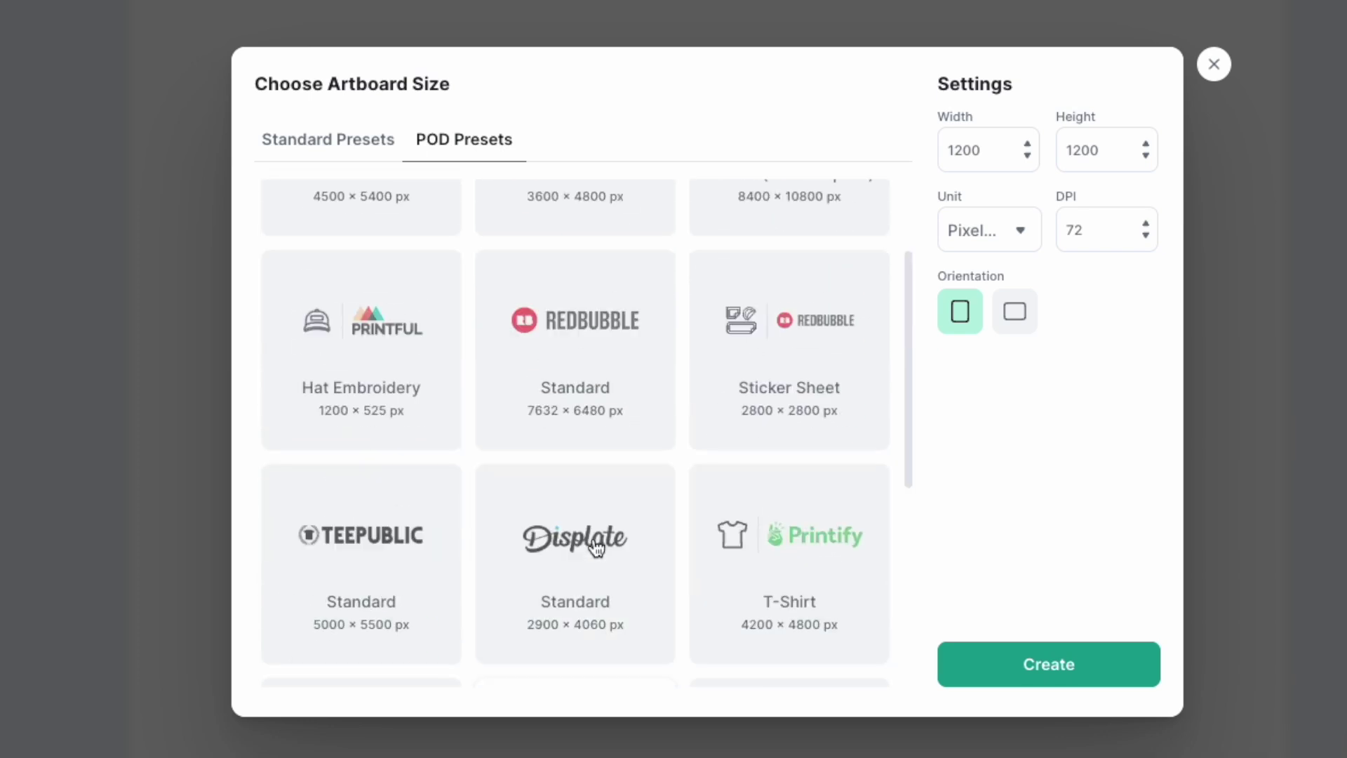
left_click(387, 294)
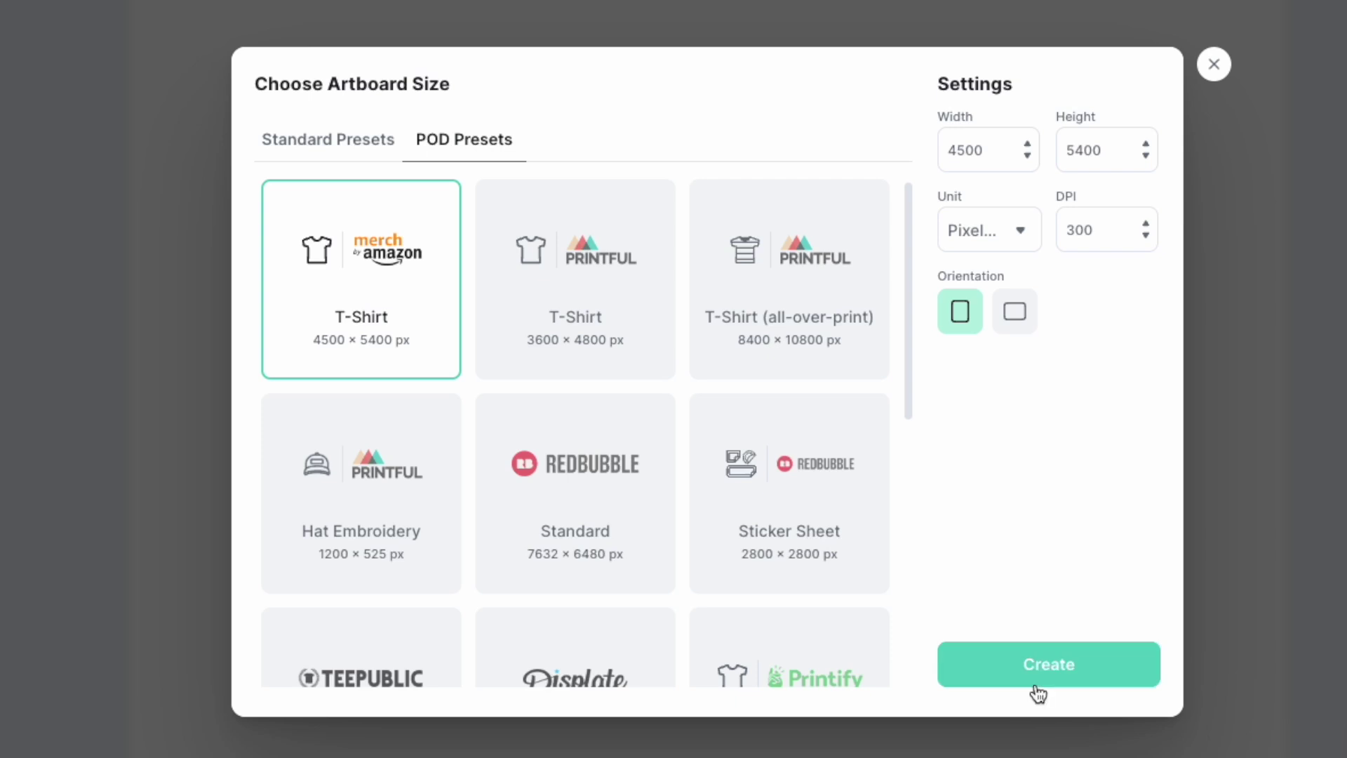
left_click(1049, 664)
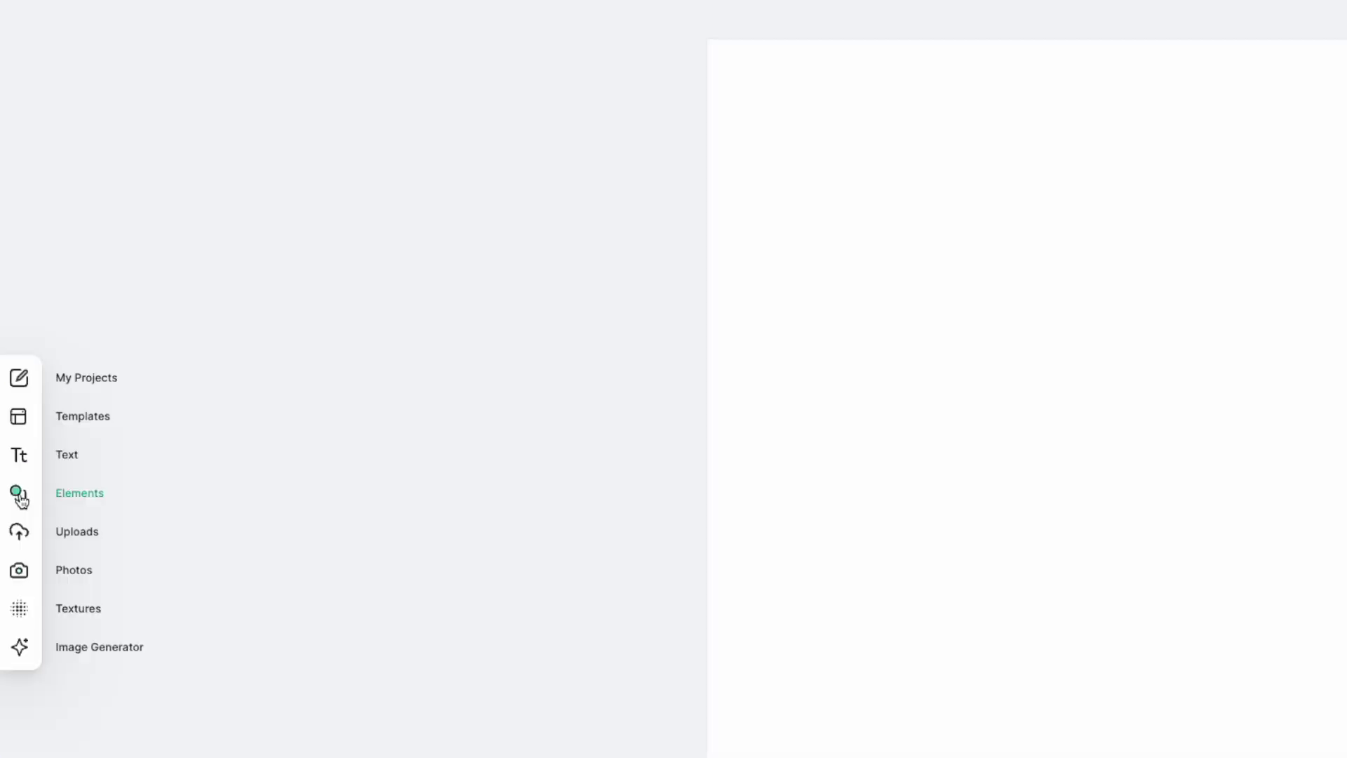
Open the full Mascots collection among the illustration elements
left_click(21, 498)
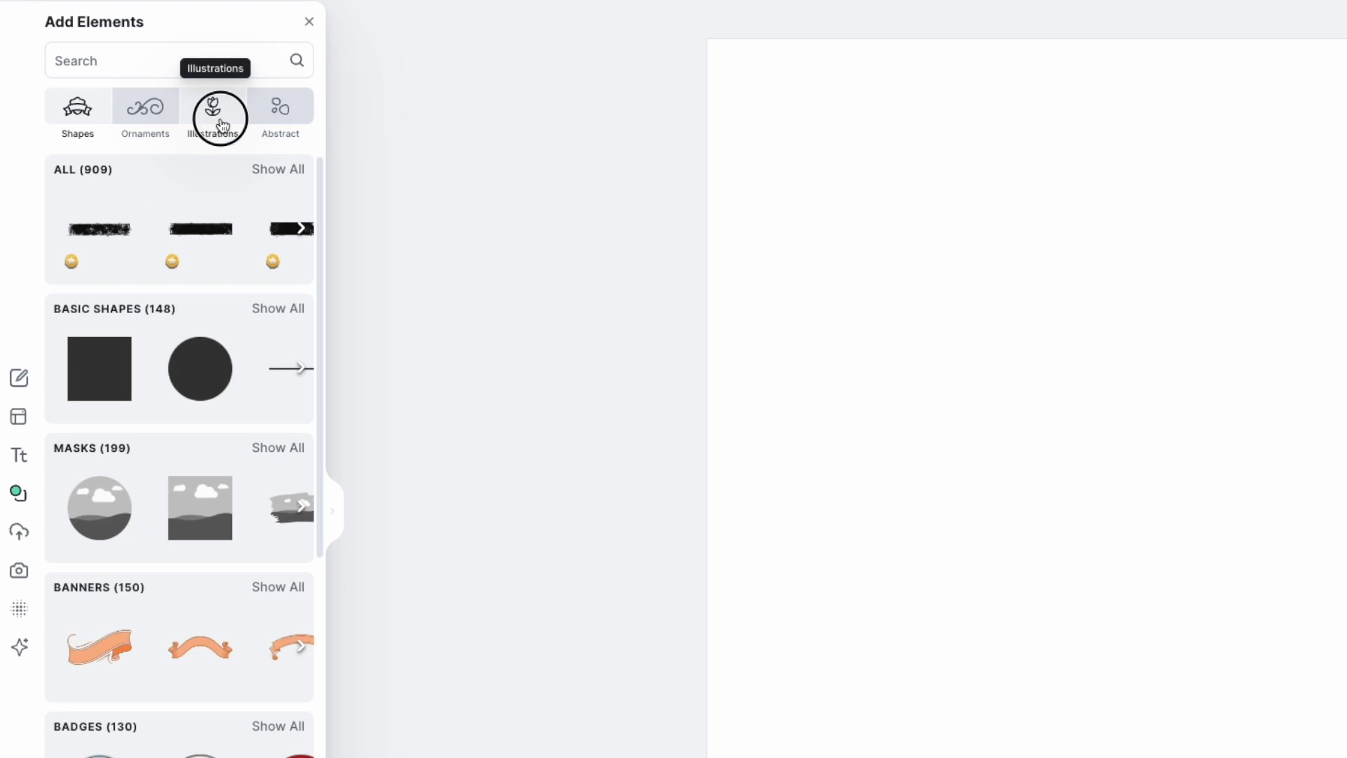
left_click(221, 125)
scroll(249, 452, "down", 3)
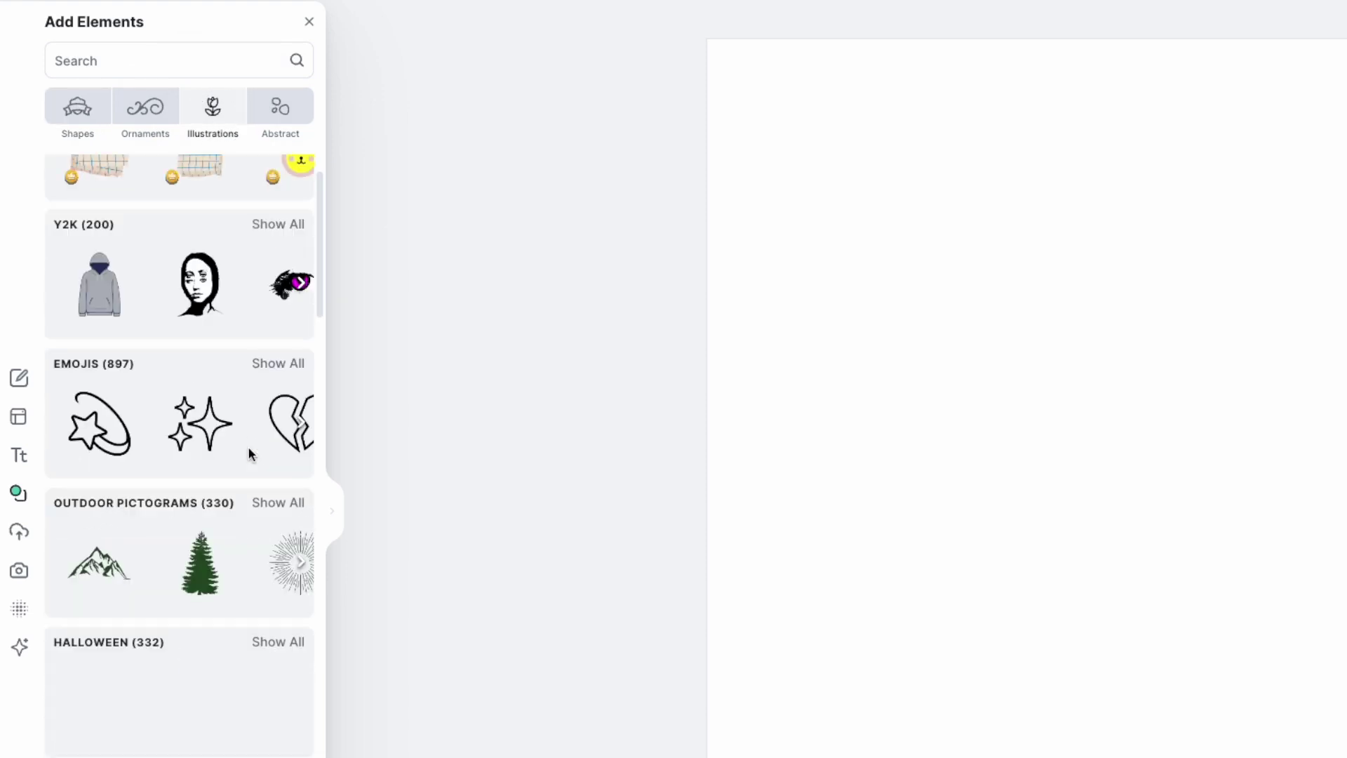
scroll(249, 450, "down", 15)
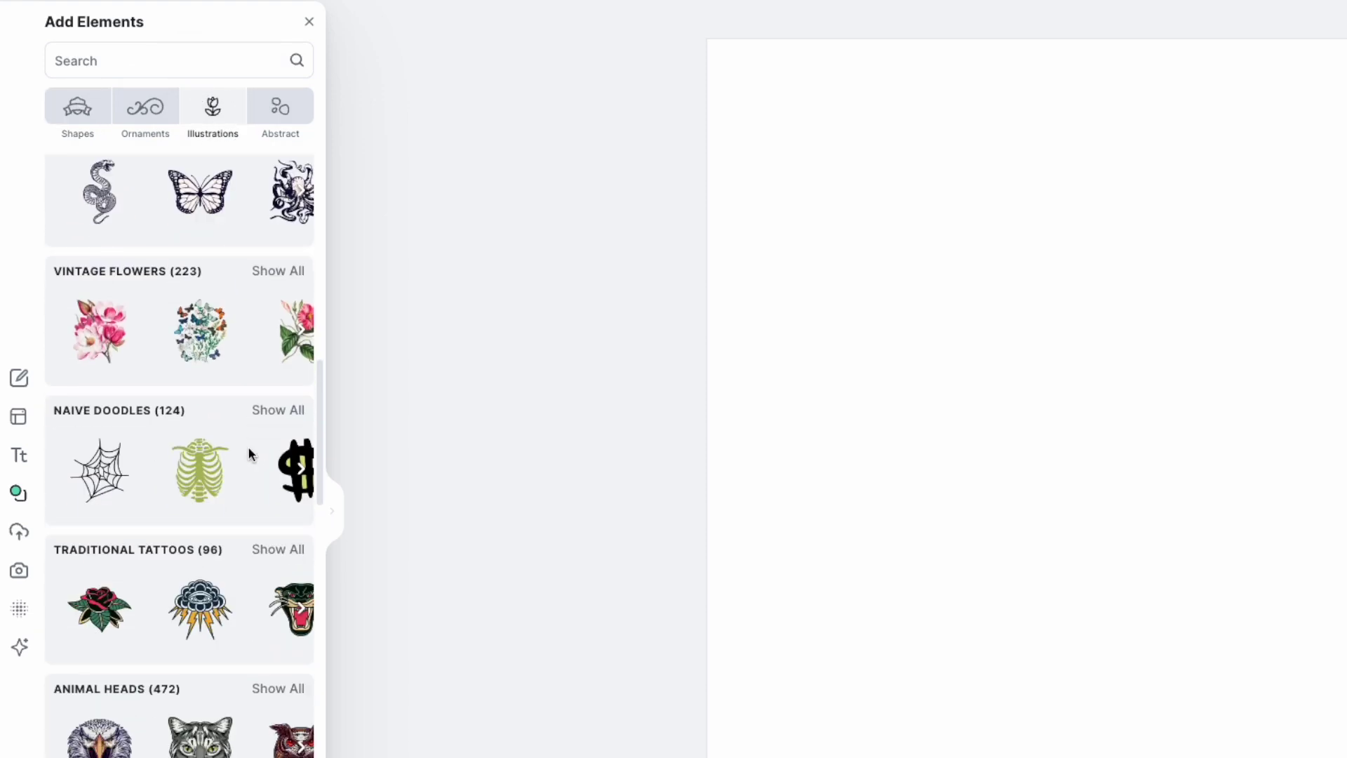
scroll(249, 453, "down", 7)
left_click(278, 437)
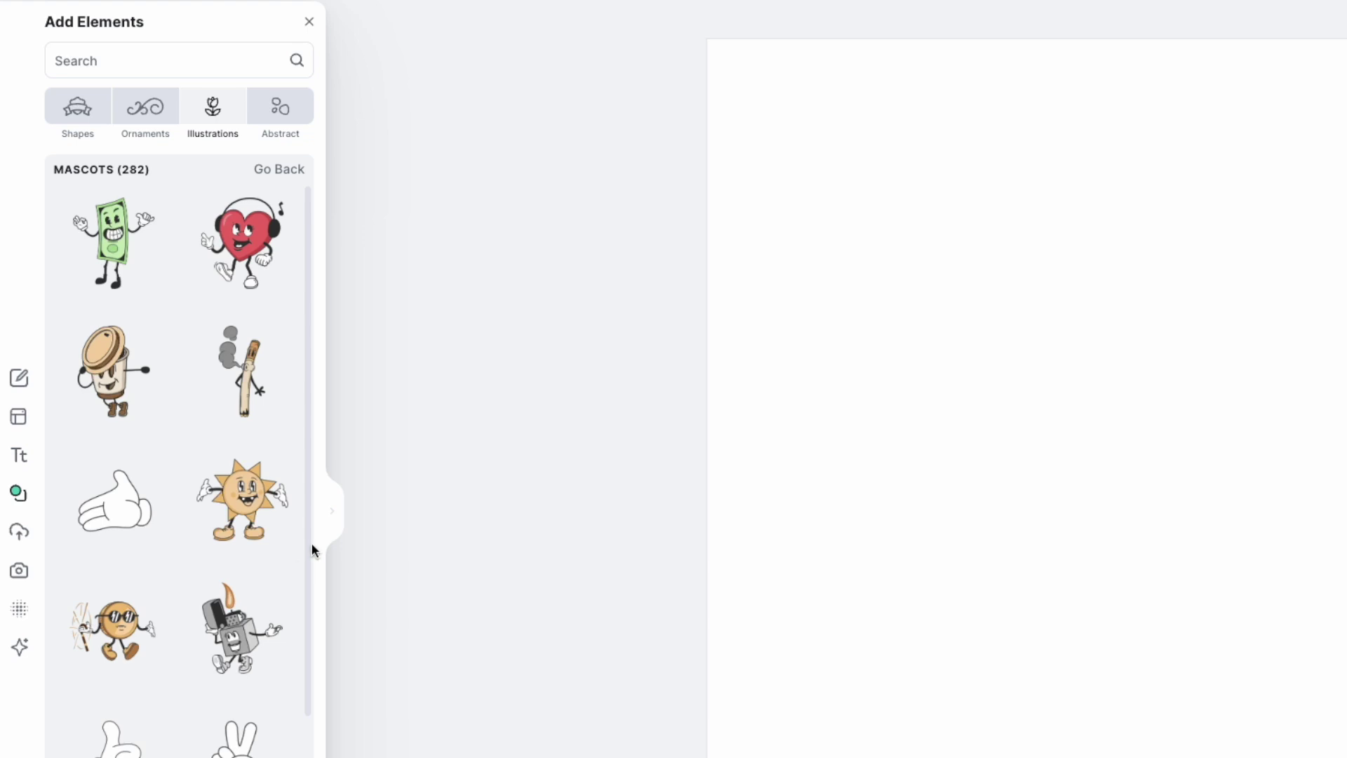
Expand the Mascots collection, look through its characters, faces and limbs, and close the element library
left_click(333, 519)
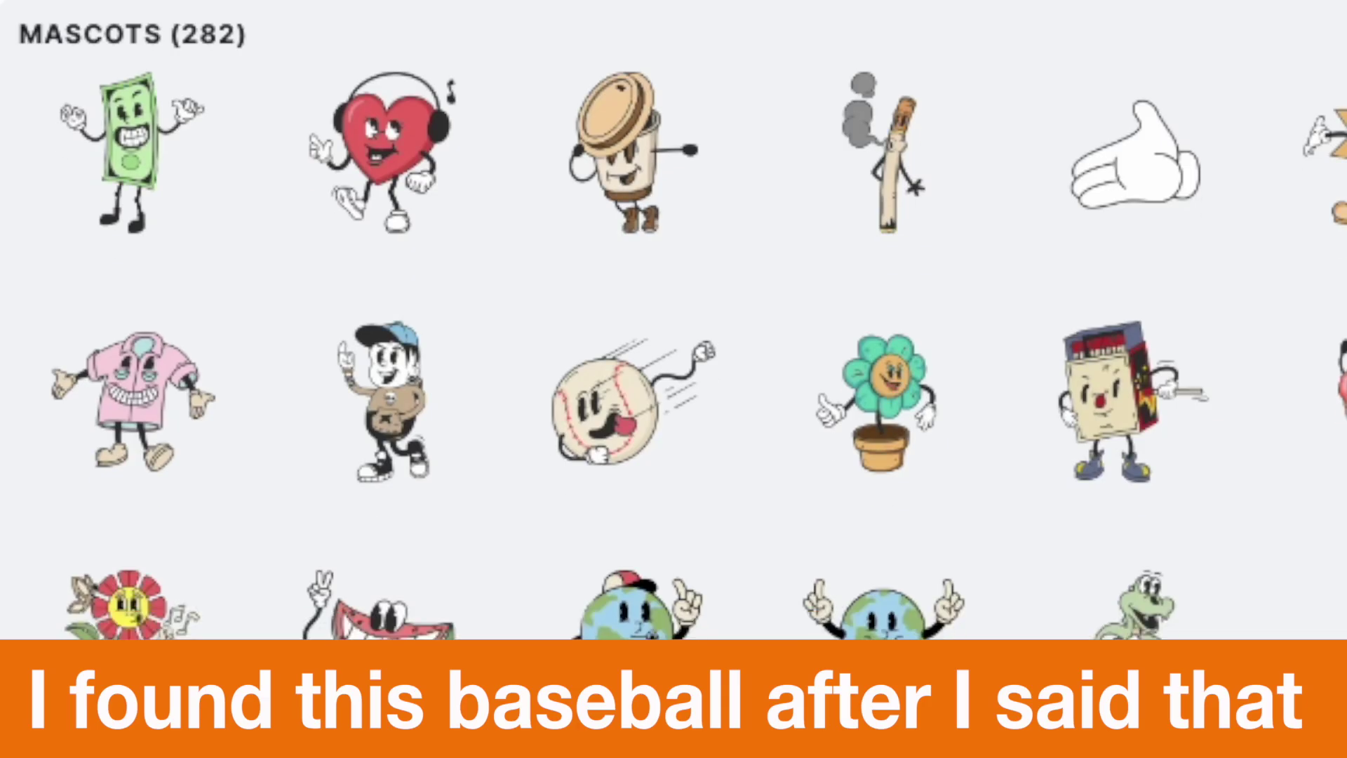
scroll(533, 407, "down", 2)
scroll(674, 350, "down", 2)
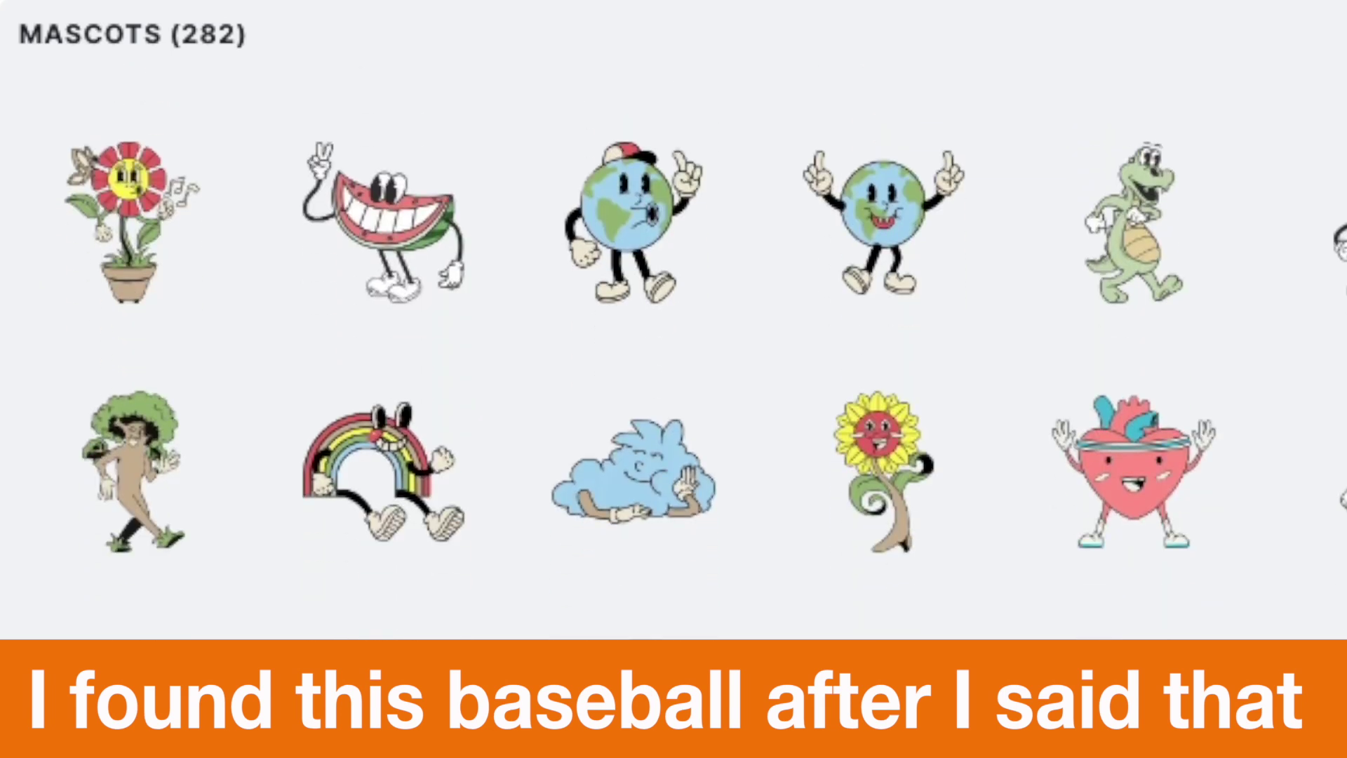
scroll(674, 351, "up", 3)
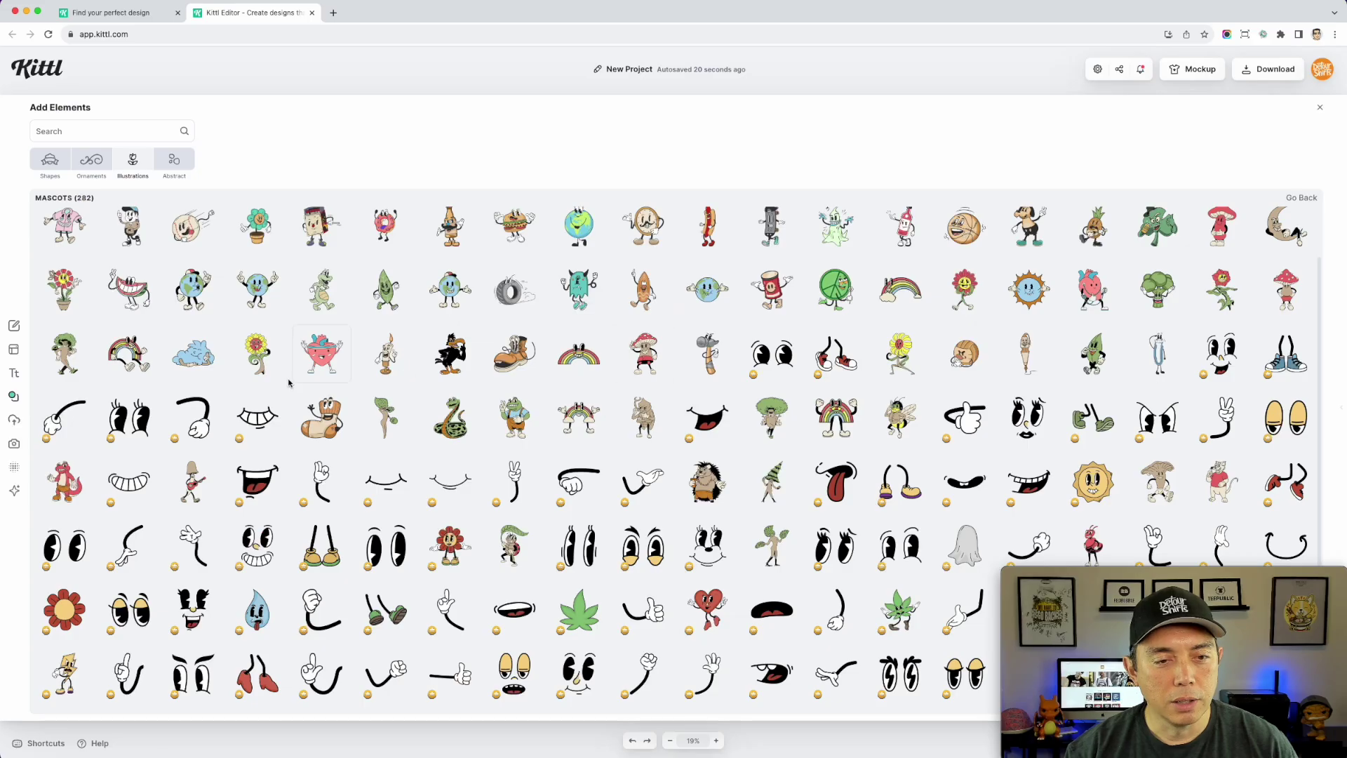
scroll(674, 421, "up", 3)
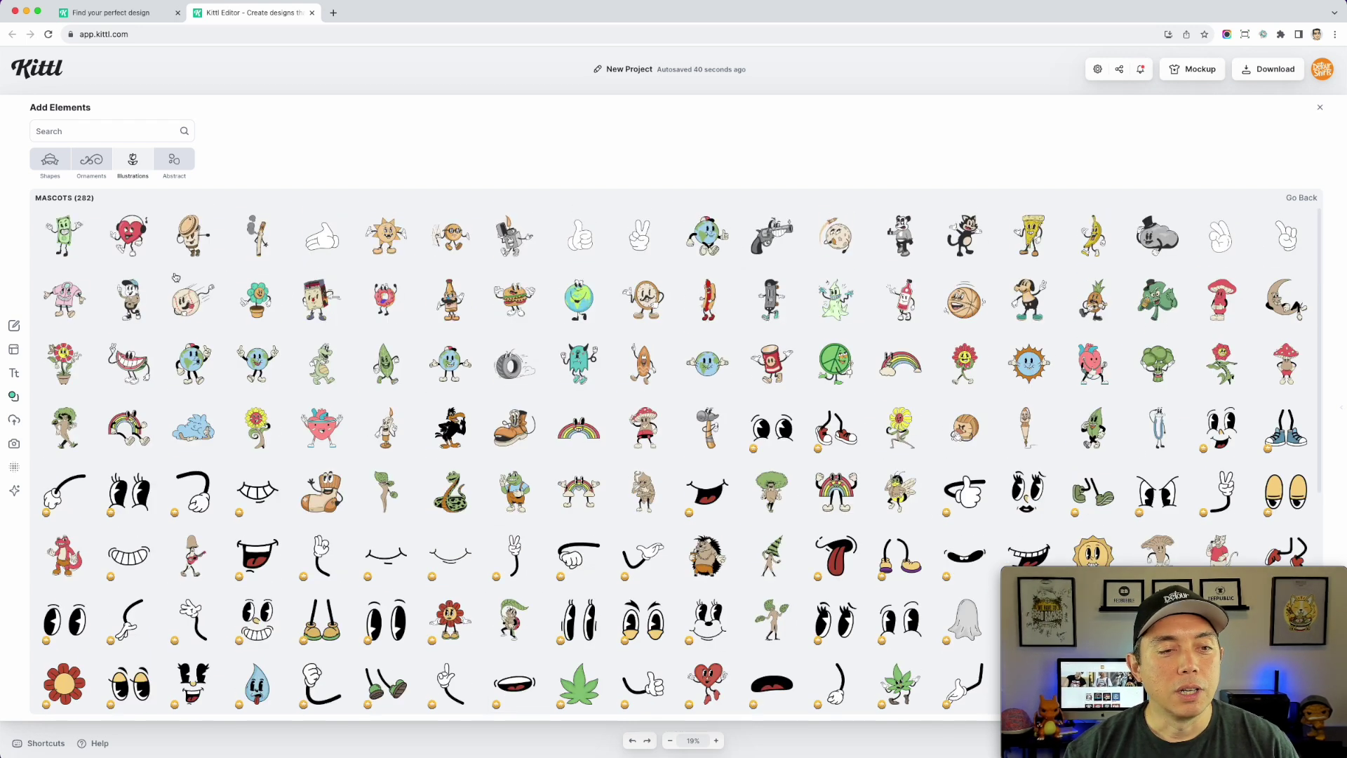
left_click(1302, 198)
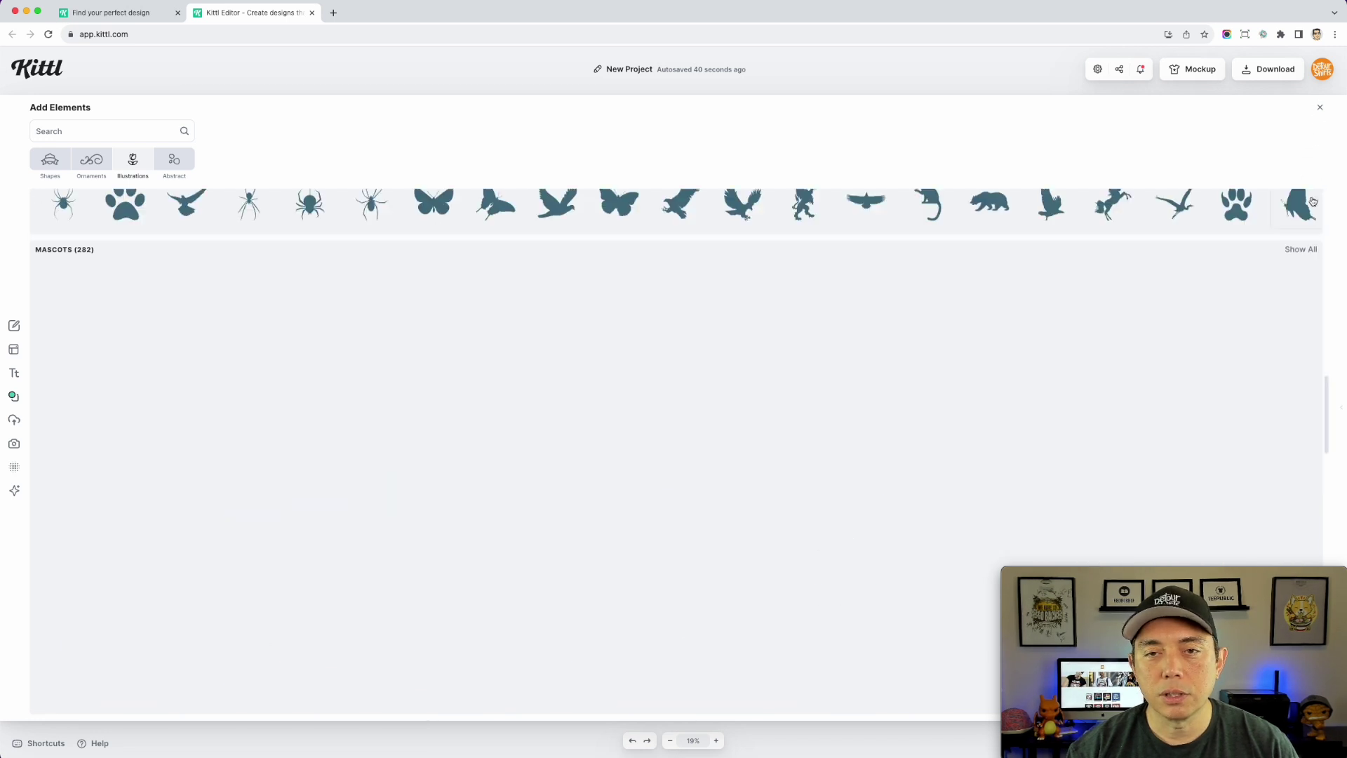
left_click(1320, 107)
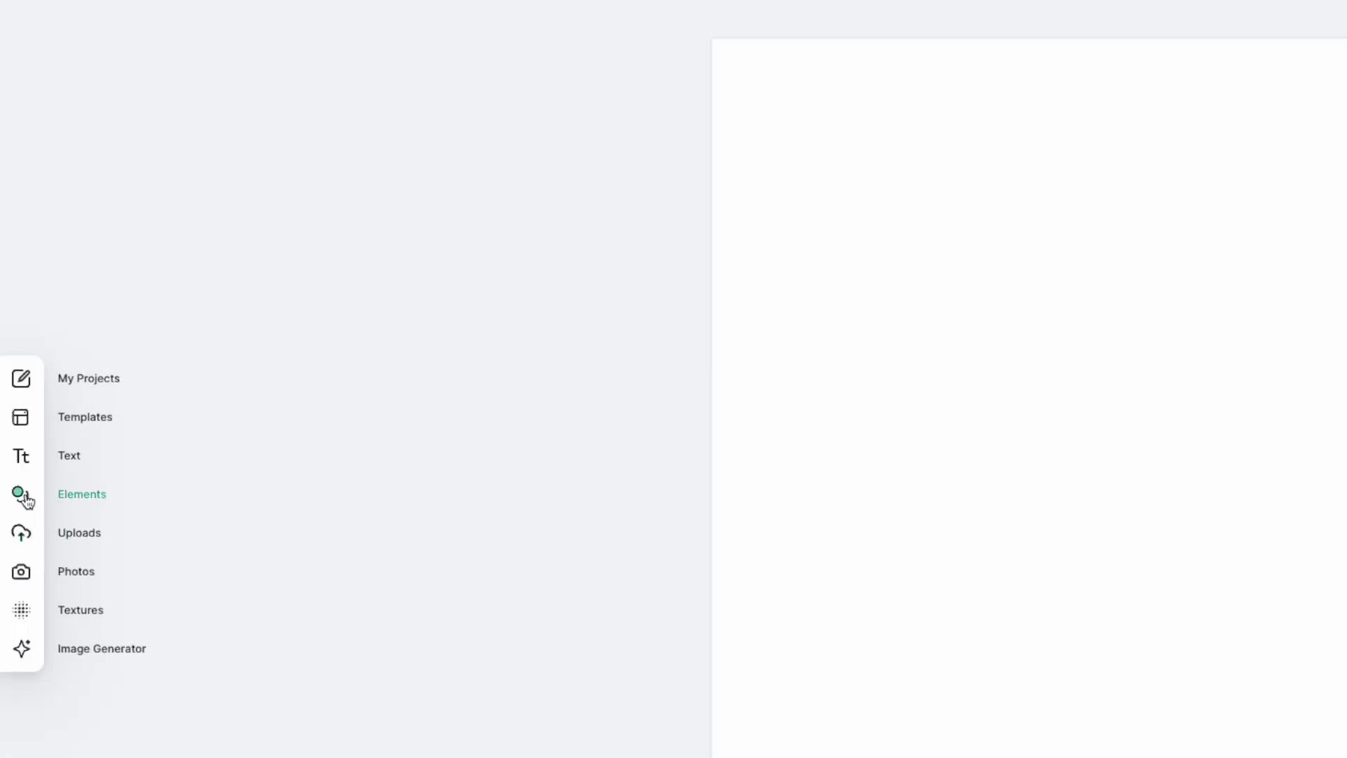
Search the element library for "baseball"
left_click(23, 497)
left_click(136, 61)
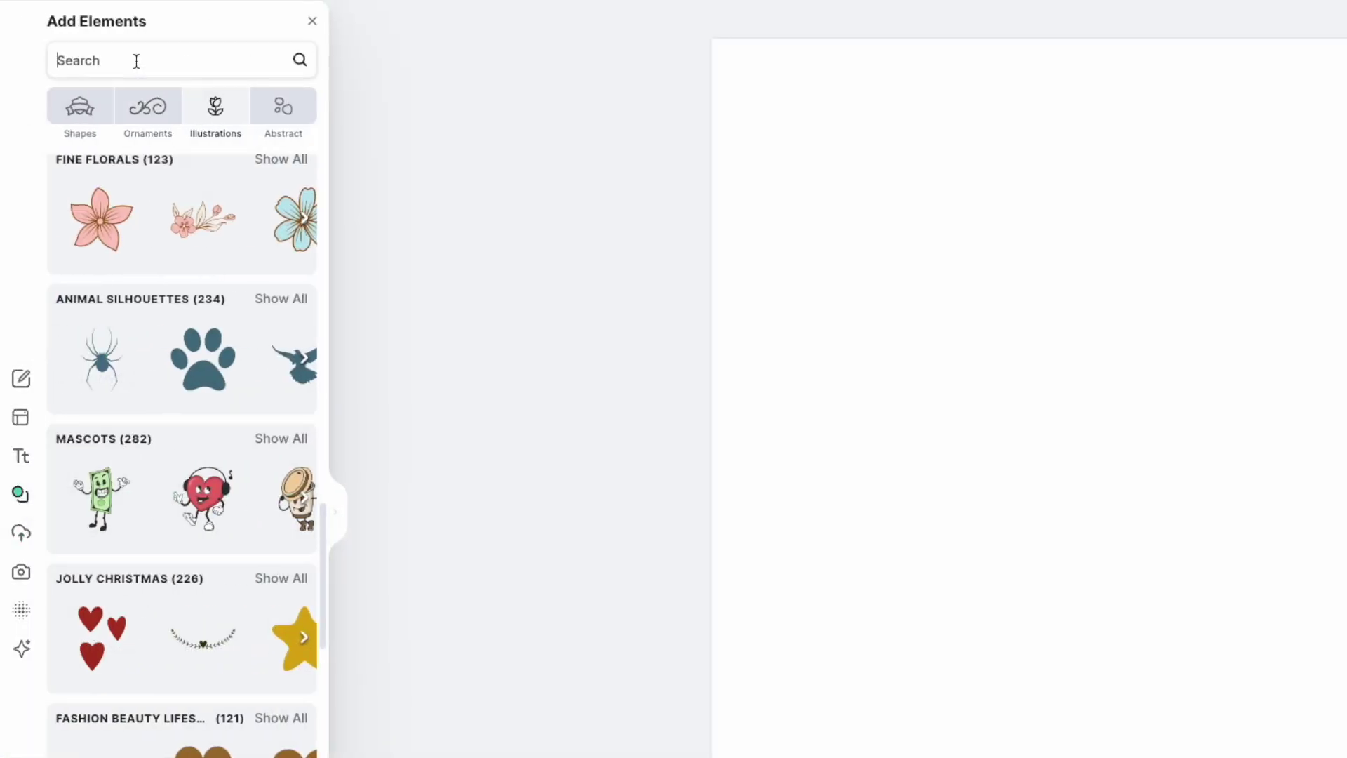
type("baseball")
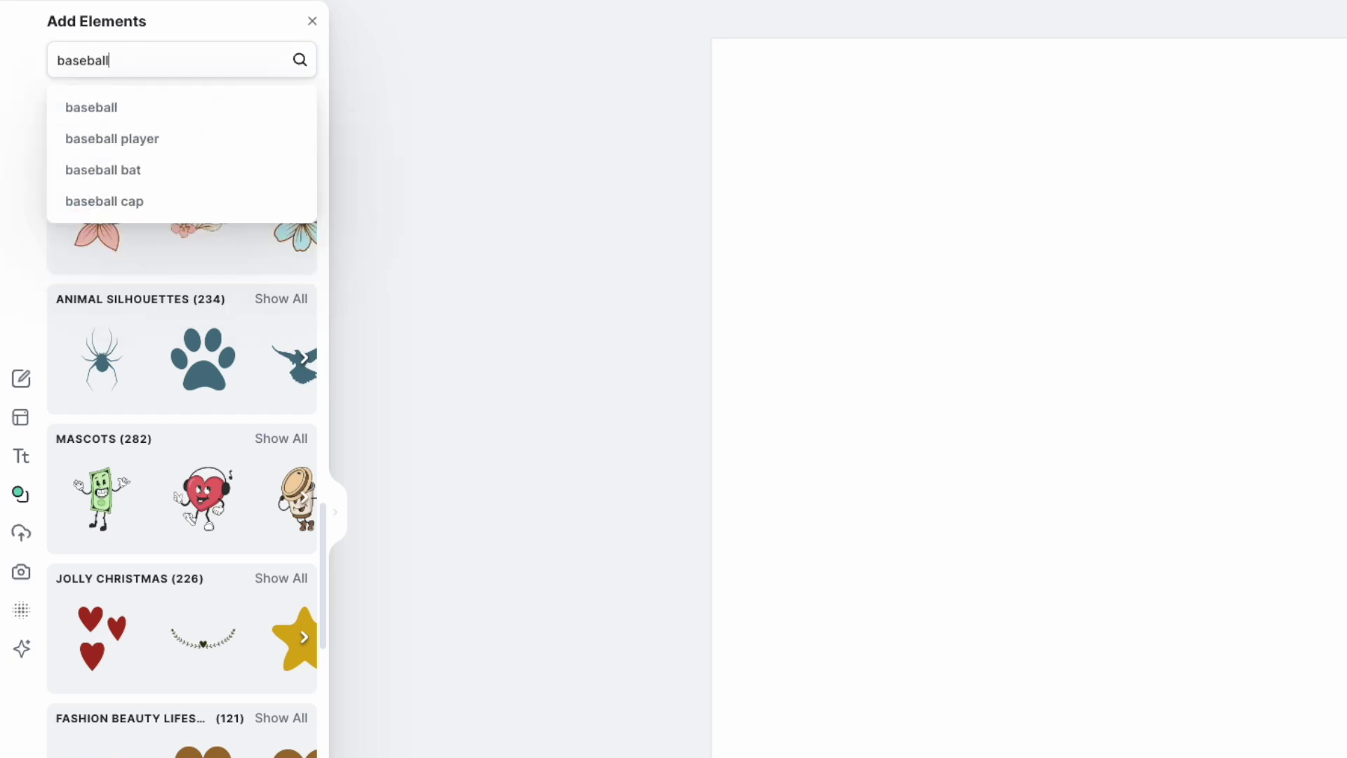
key("Return")
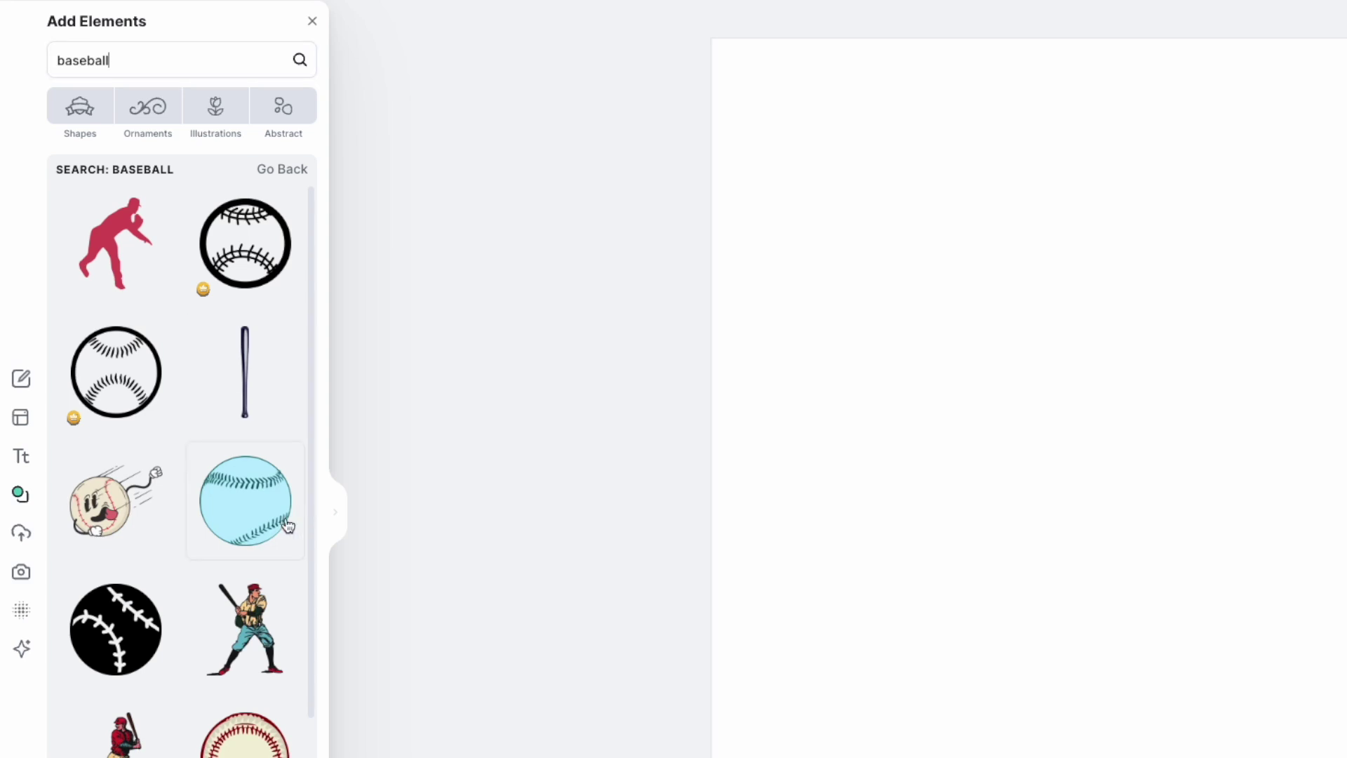
Add the light-blue baseball with dark stitching, enlarge it slightly, and place it in the upper middle of the artboard
left_click(240, 497)
left_click_drag(1094, 527, 1083, 379)
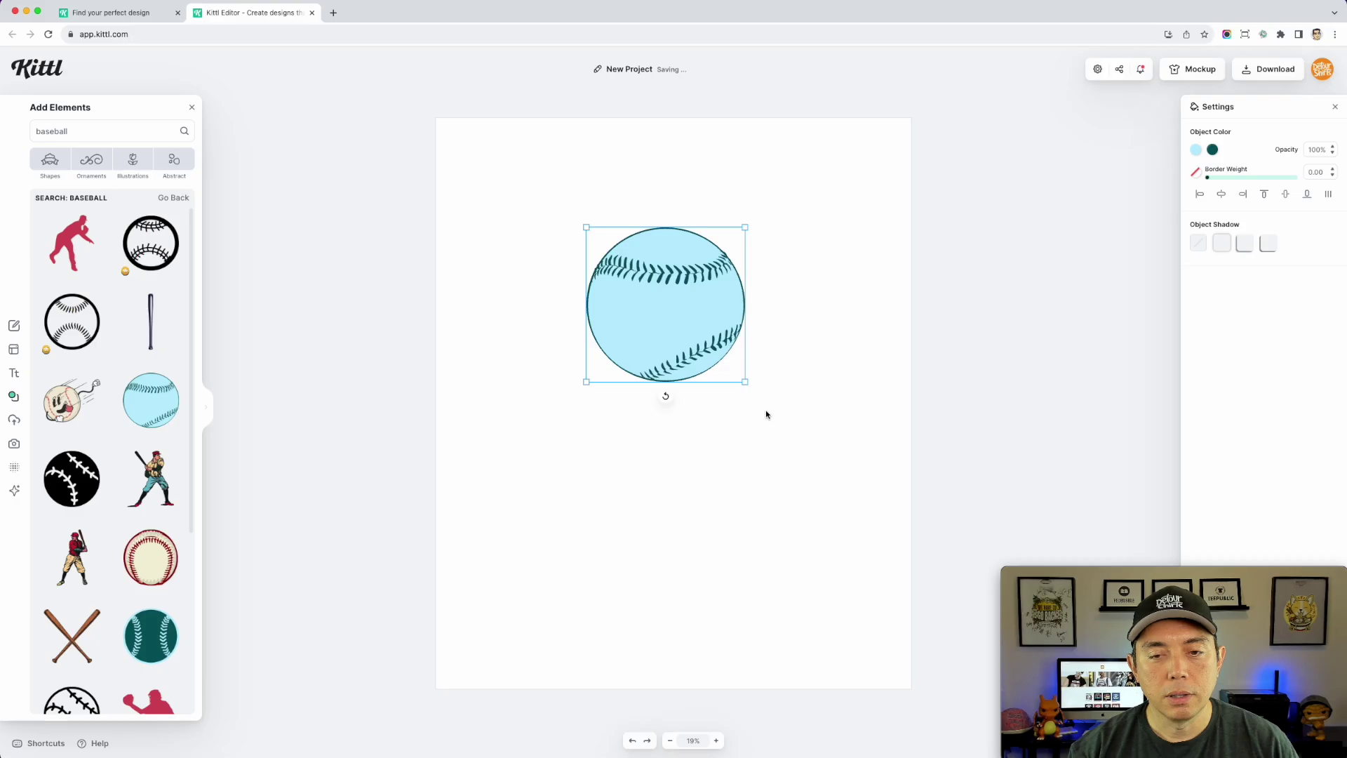
left_click_drag(617, 301, 622, 322)
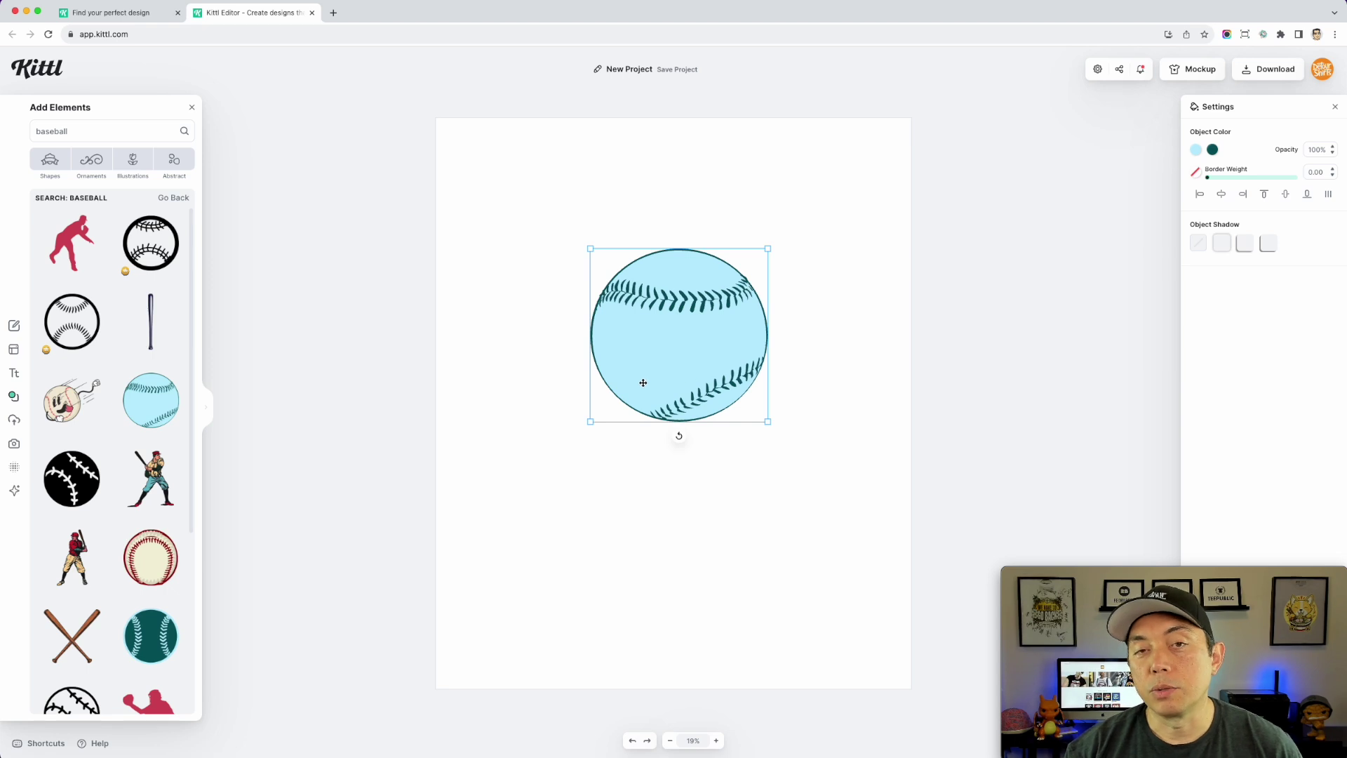
Recolor the baseball with a white (ffffff) fill and red (ff0000) stitching and outline
left_click(1196, 150)
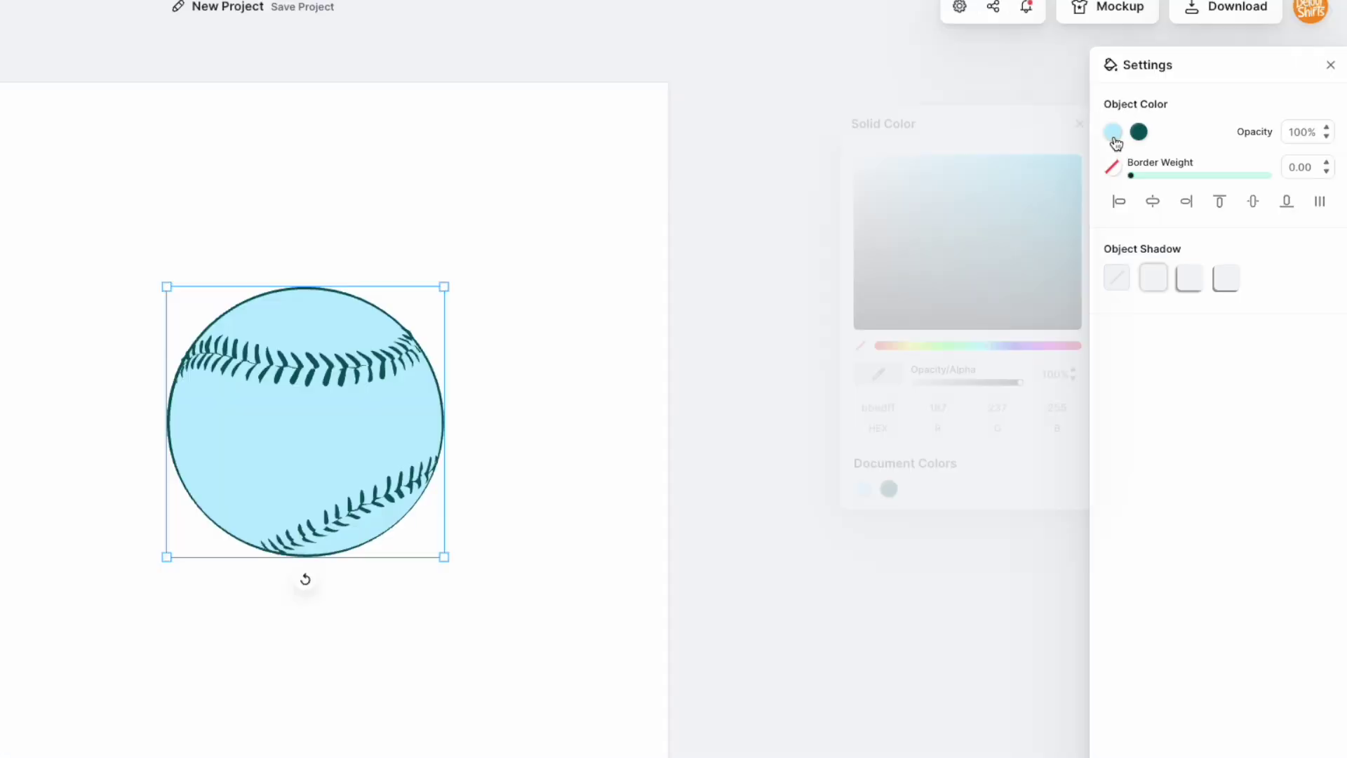
left_click_drag(928, 209, 713, 117)
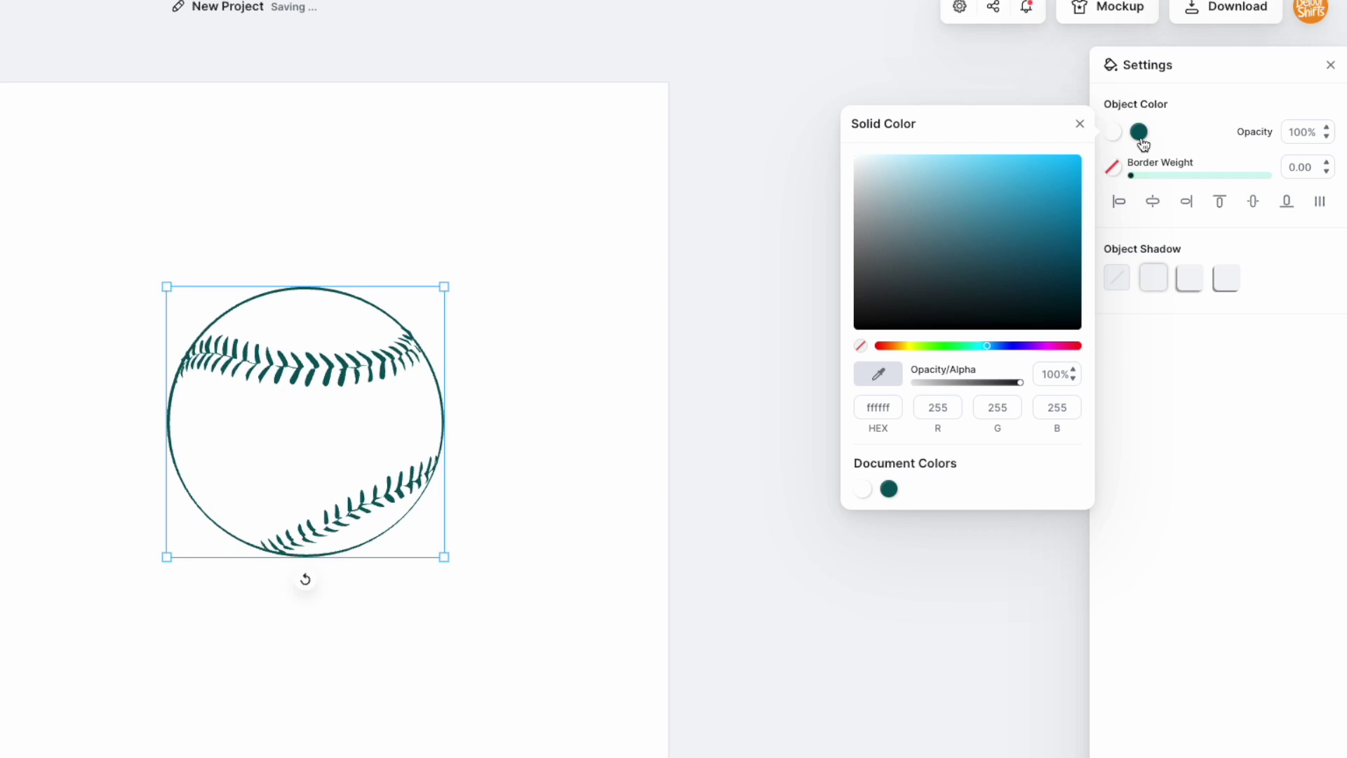
left_click(1075, 345)
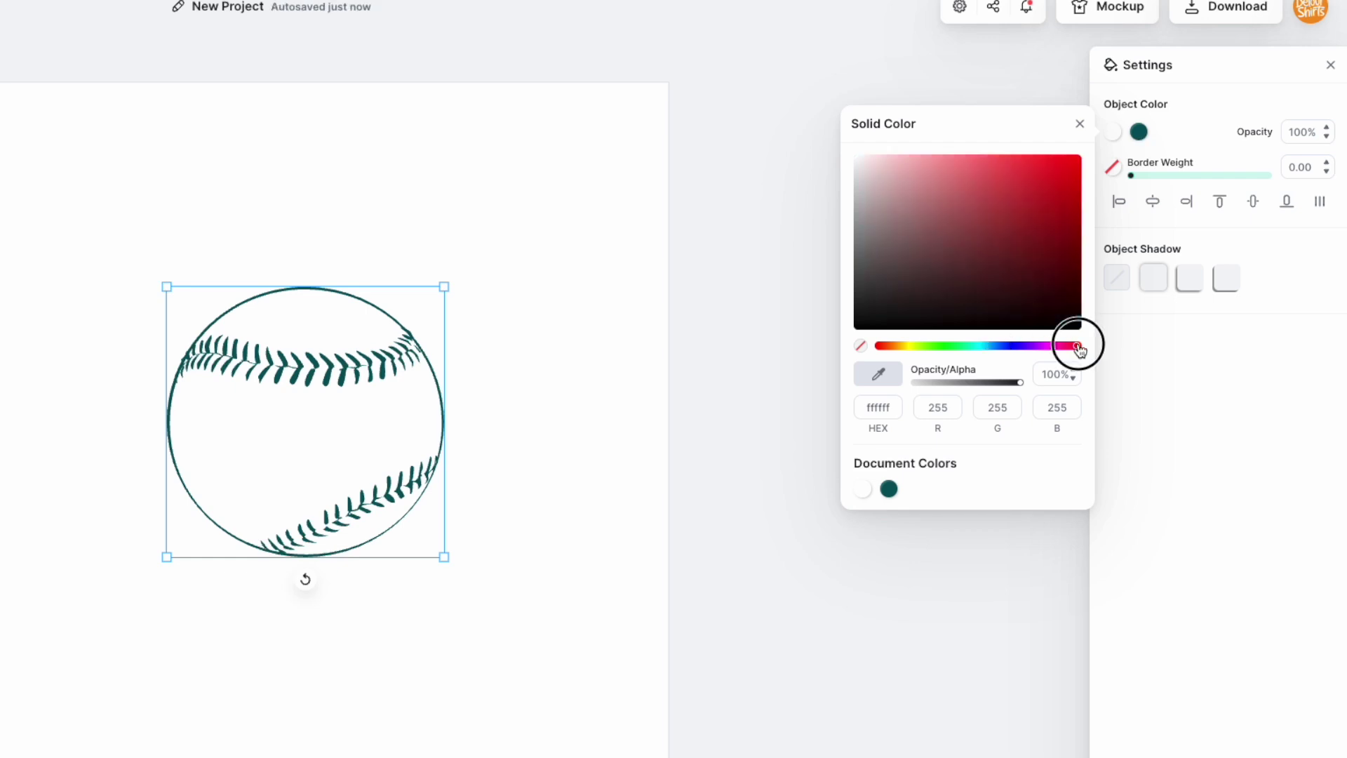
left_click(1140, 134)
left_click(1140, 134)
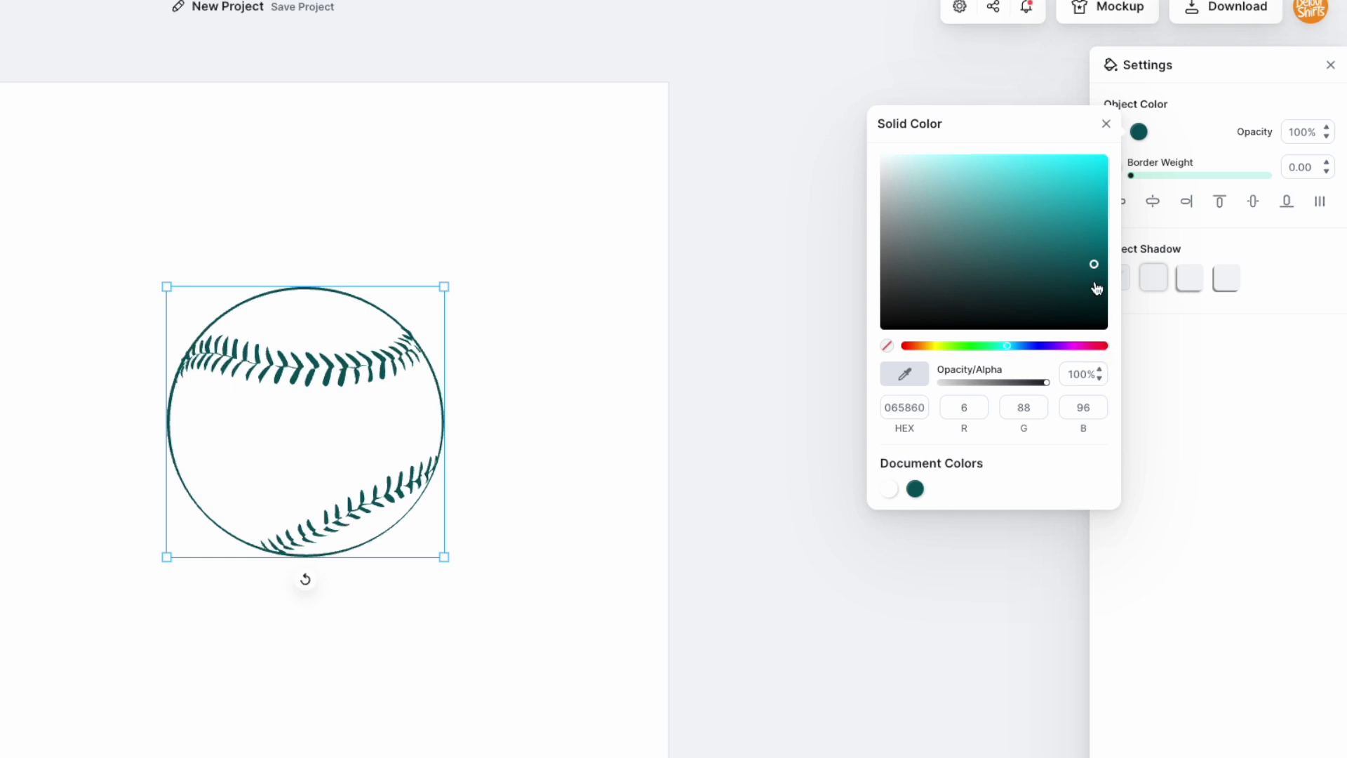
left_click(1105, 346)
left_click_drag(1096, 268, 1116, 145)
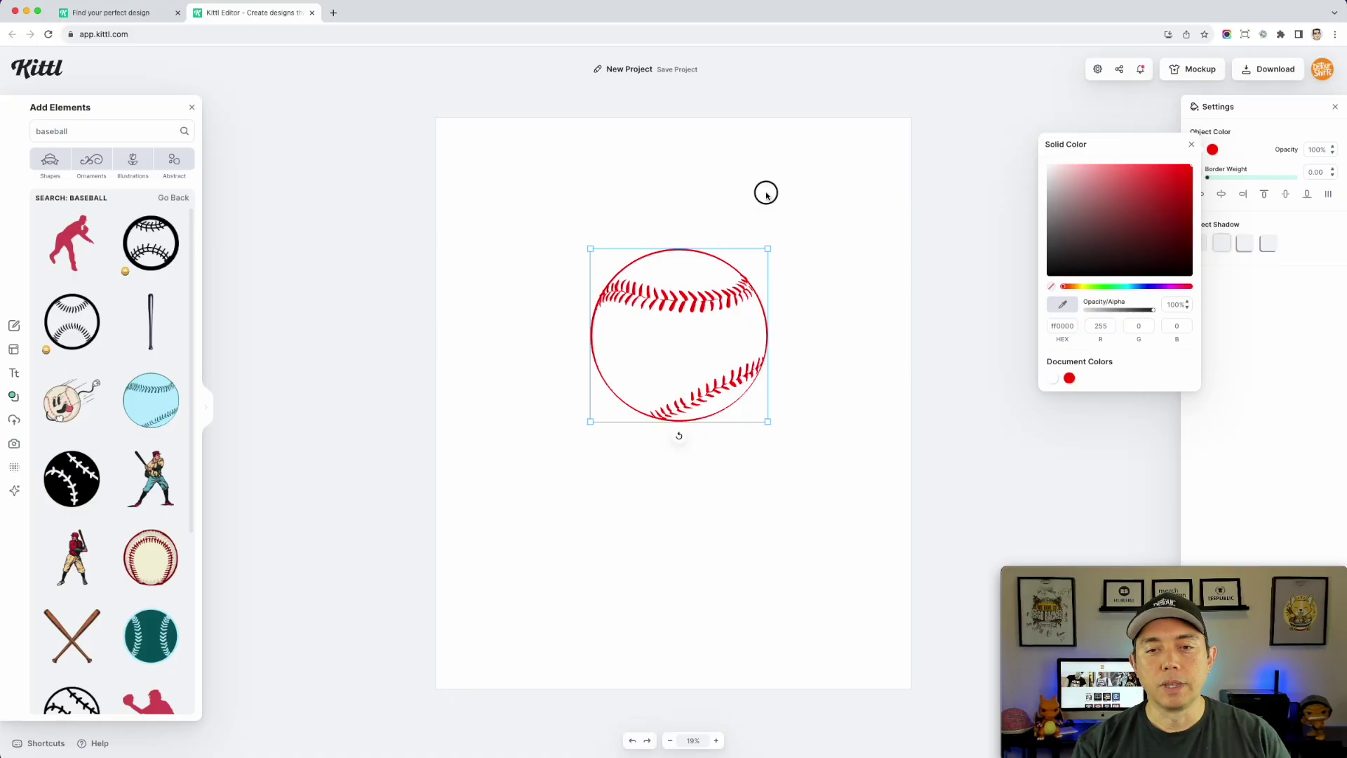
left_click(635, 349)
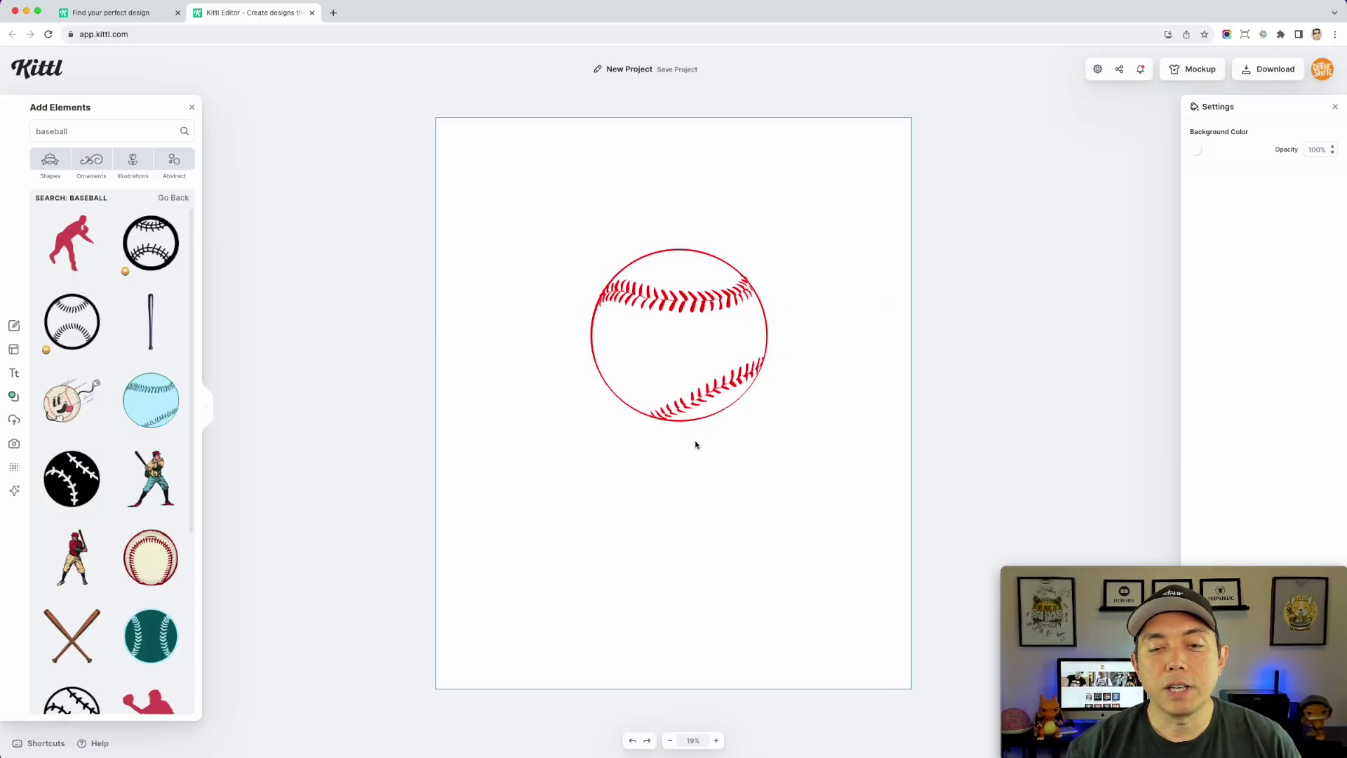
Return to the illustration elements, open the full Mascots collection, and add the walking legs with red sneakers
left_click(173, 197)
scroll(179, 506, "down", 14)
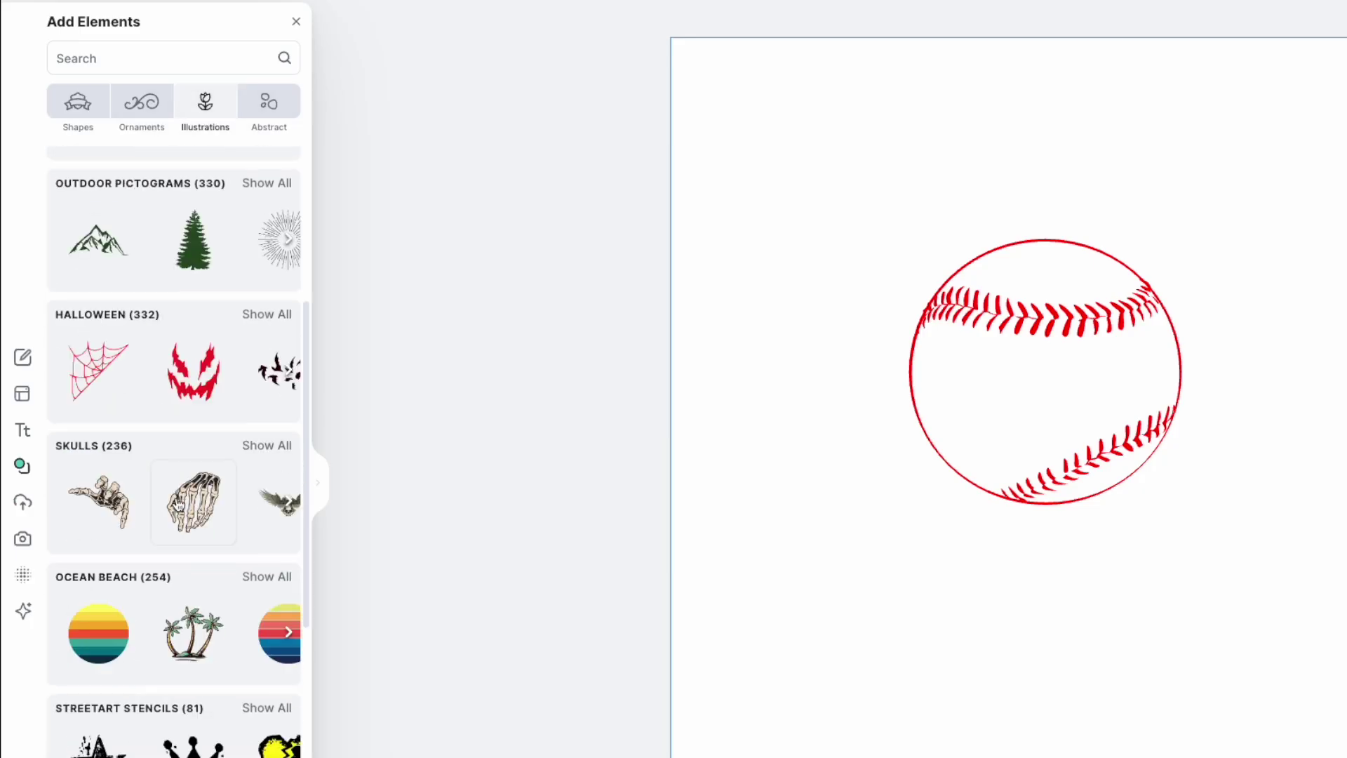
scroll(178, 506, "down", 9)
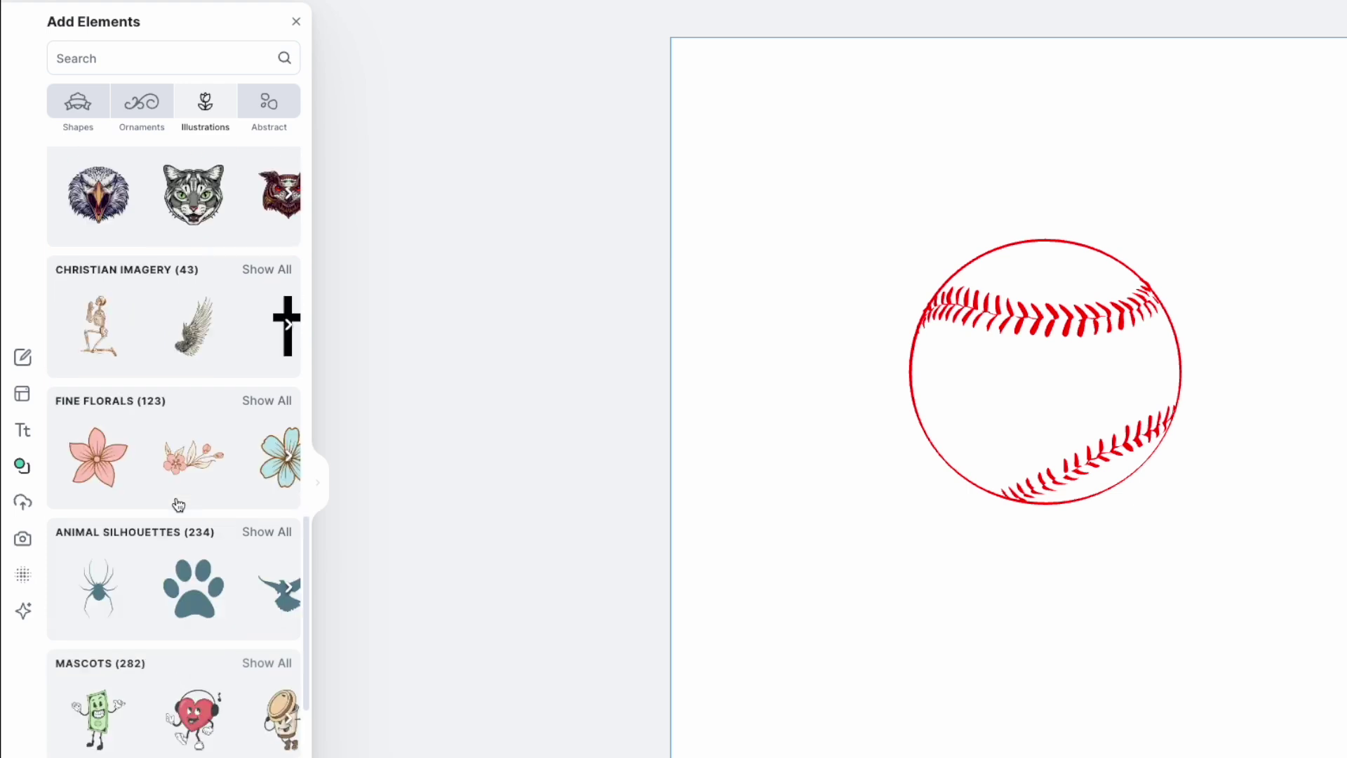
left_click(258, 473)
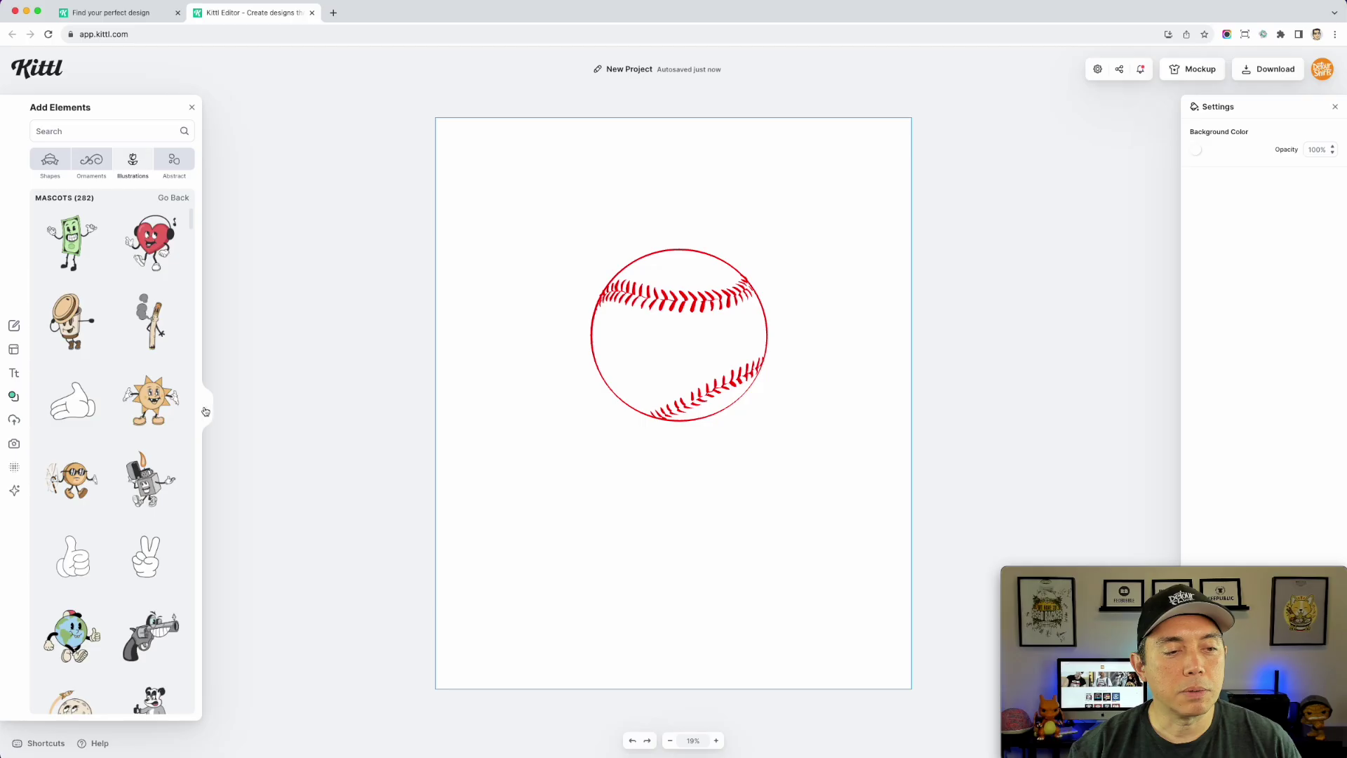
left_click(204, 411)
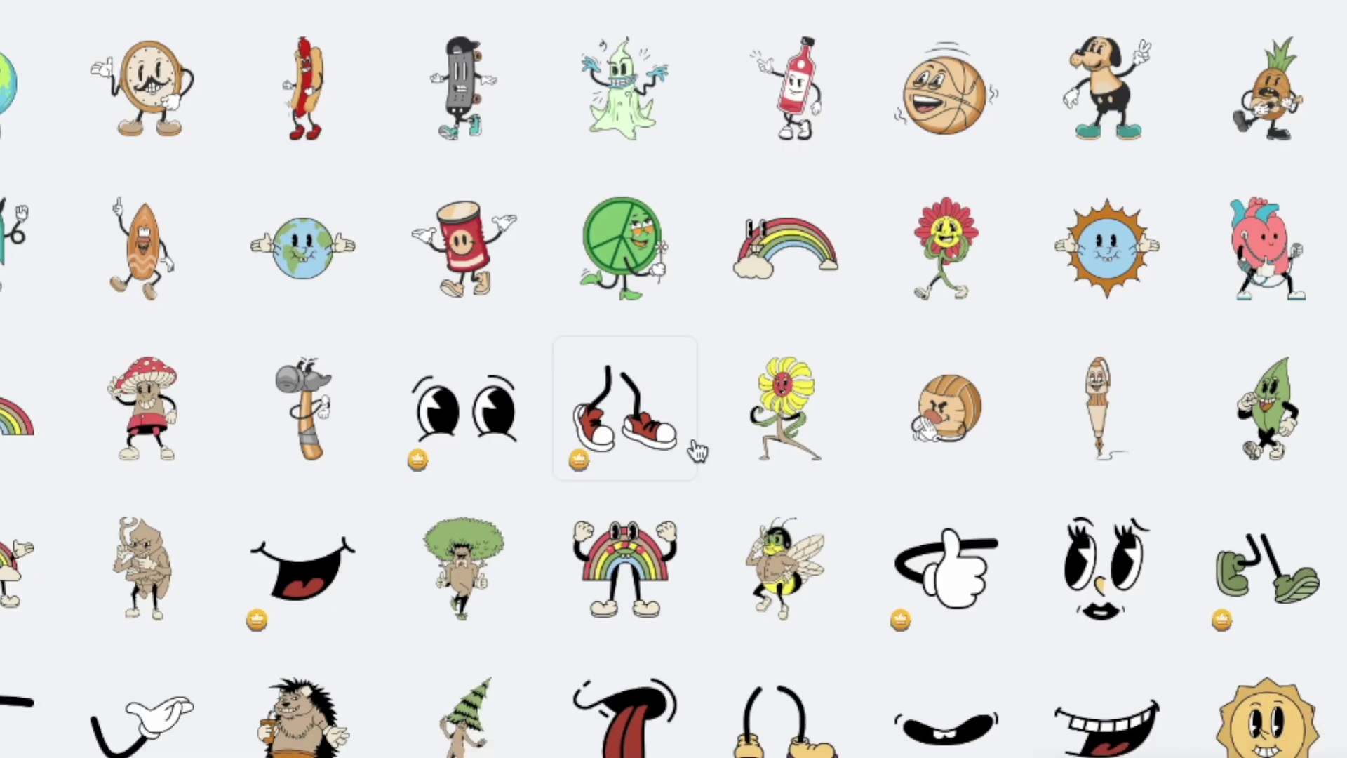
scroll(864, 440, "down", 1)
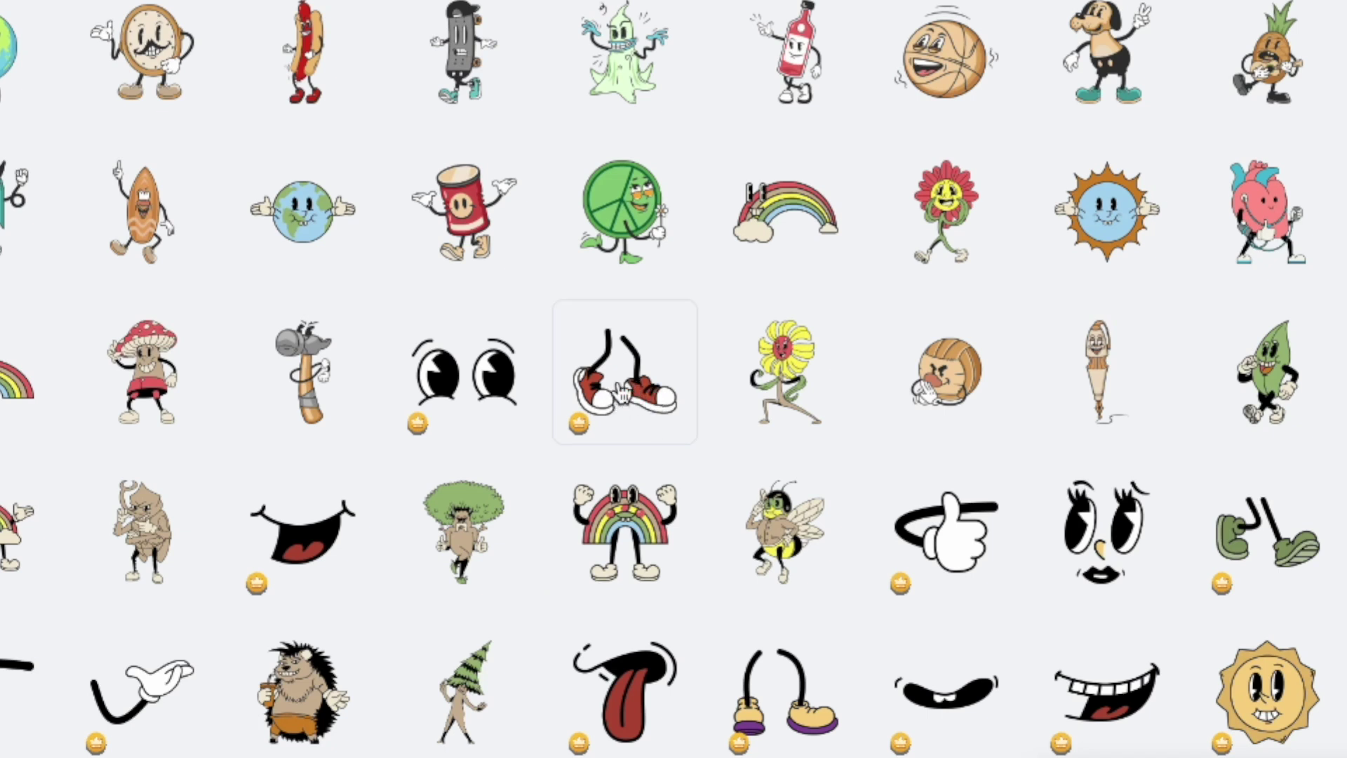
left_click(620, 394)
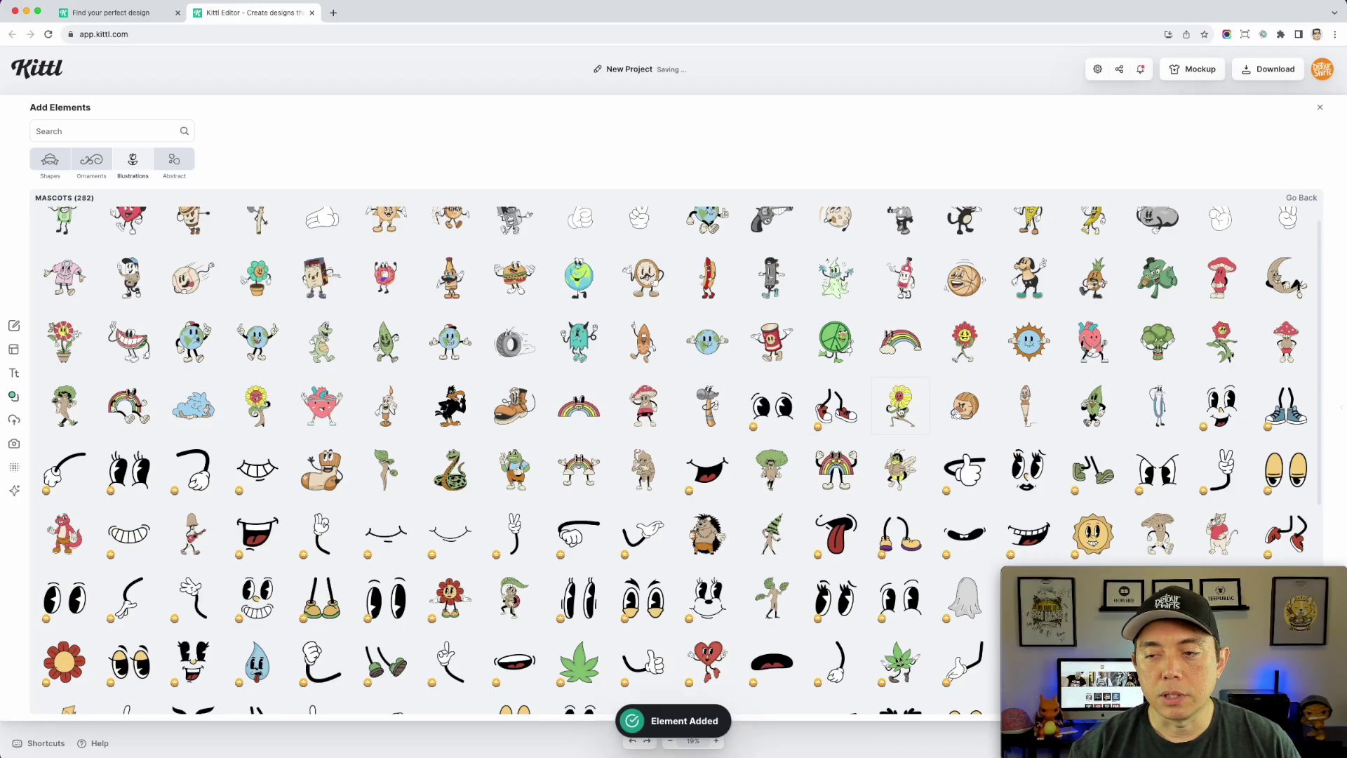
Add cartoon arms with gloved hands, eyes with lashes, and the black smirking lips from the Mascots collection, and close the library
scroll(908, 449, "down", 1)
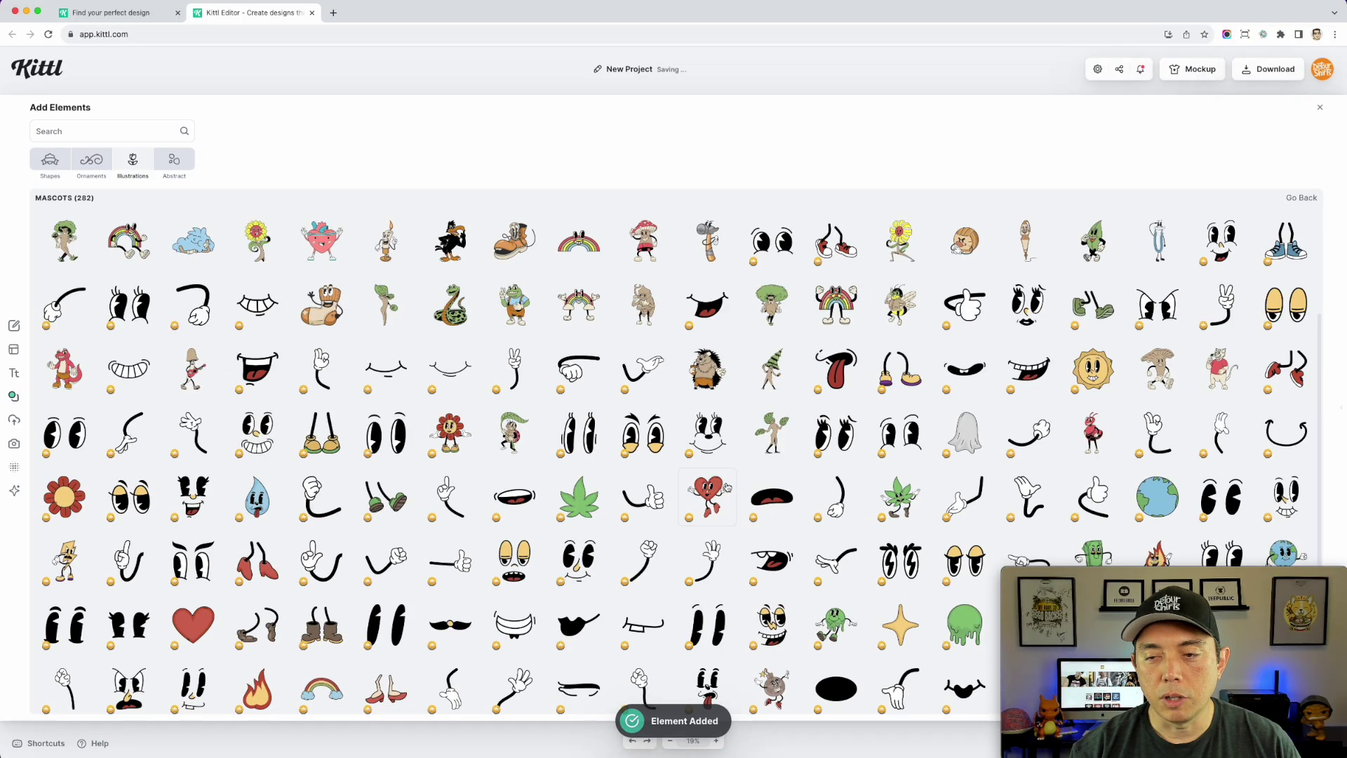
scroll(727, 487, "down", 3)
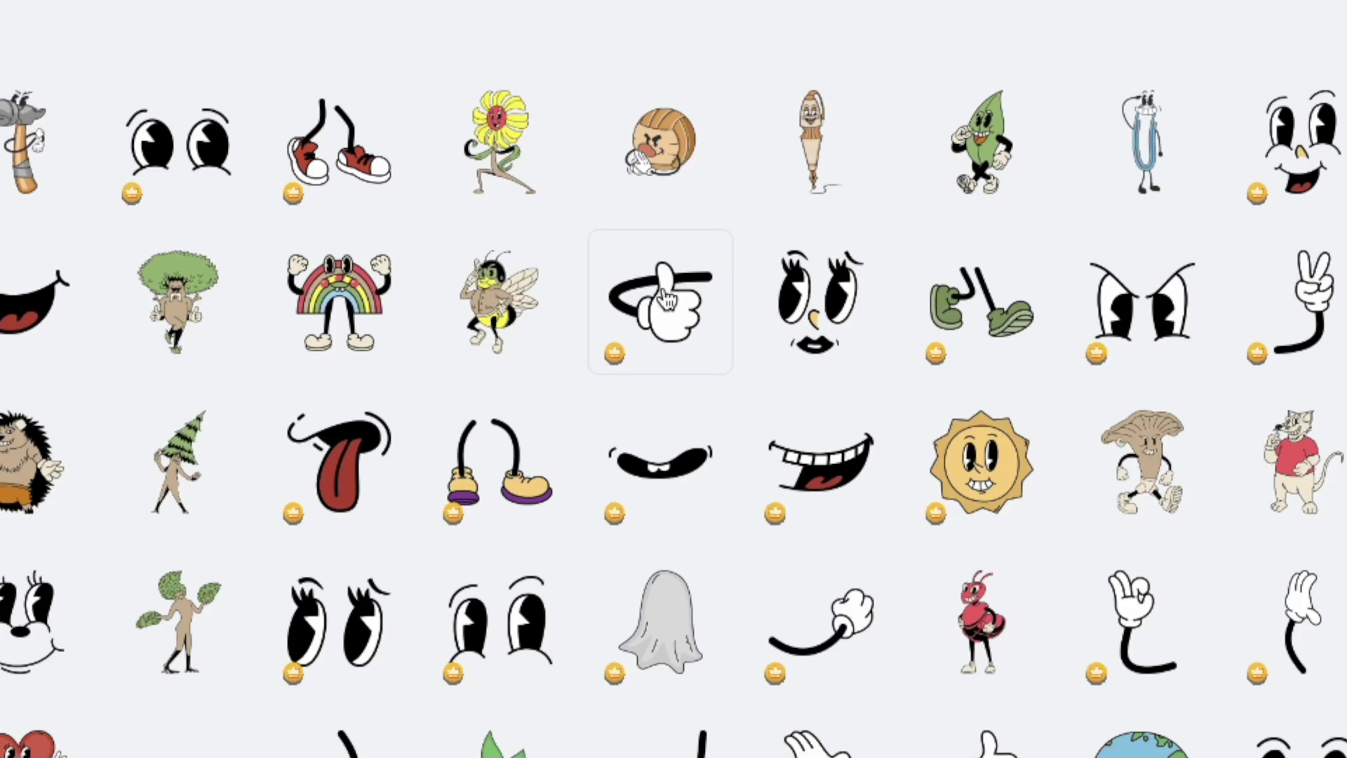
left_click(663, 301)
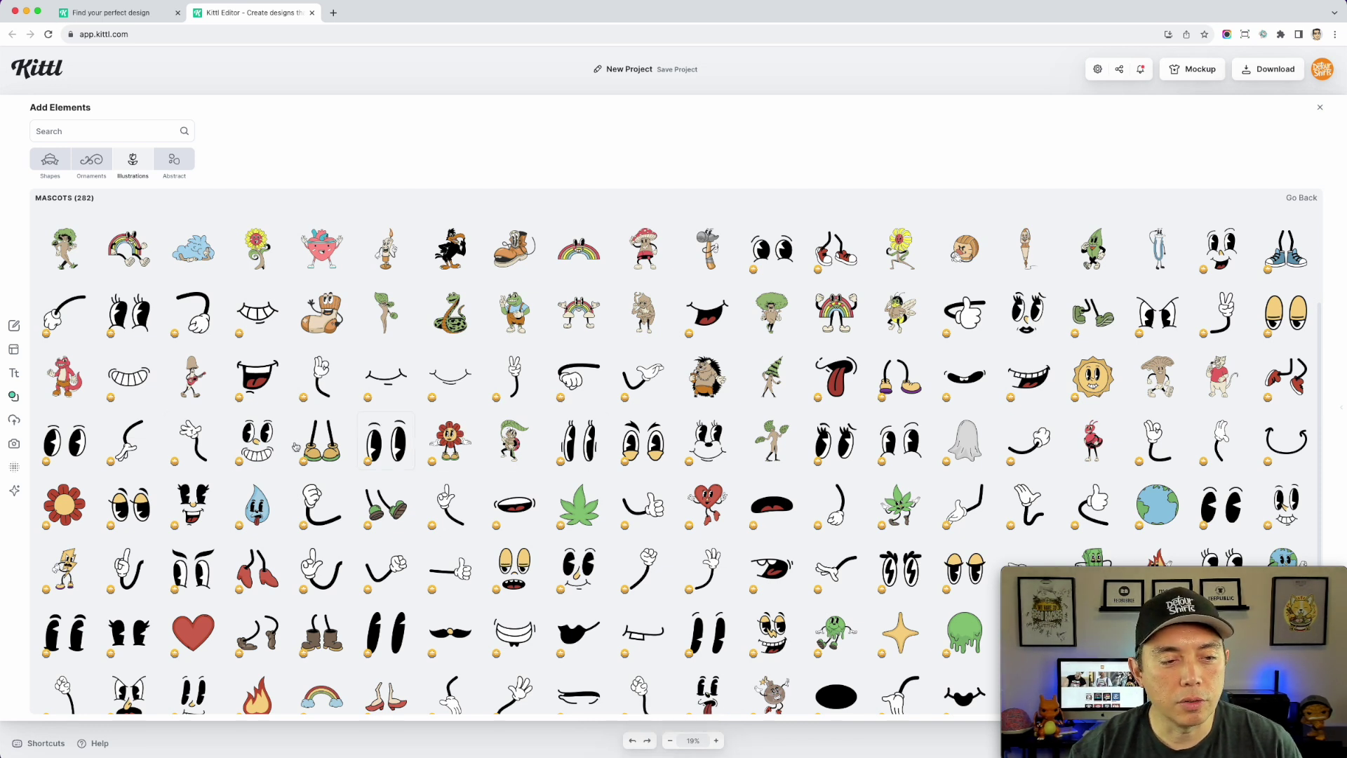
scroll(577, 470, "down", 2)
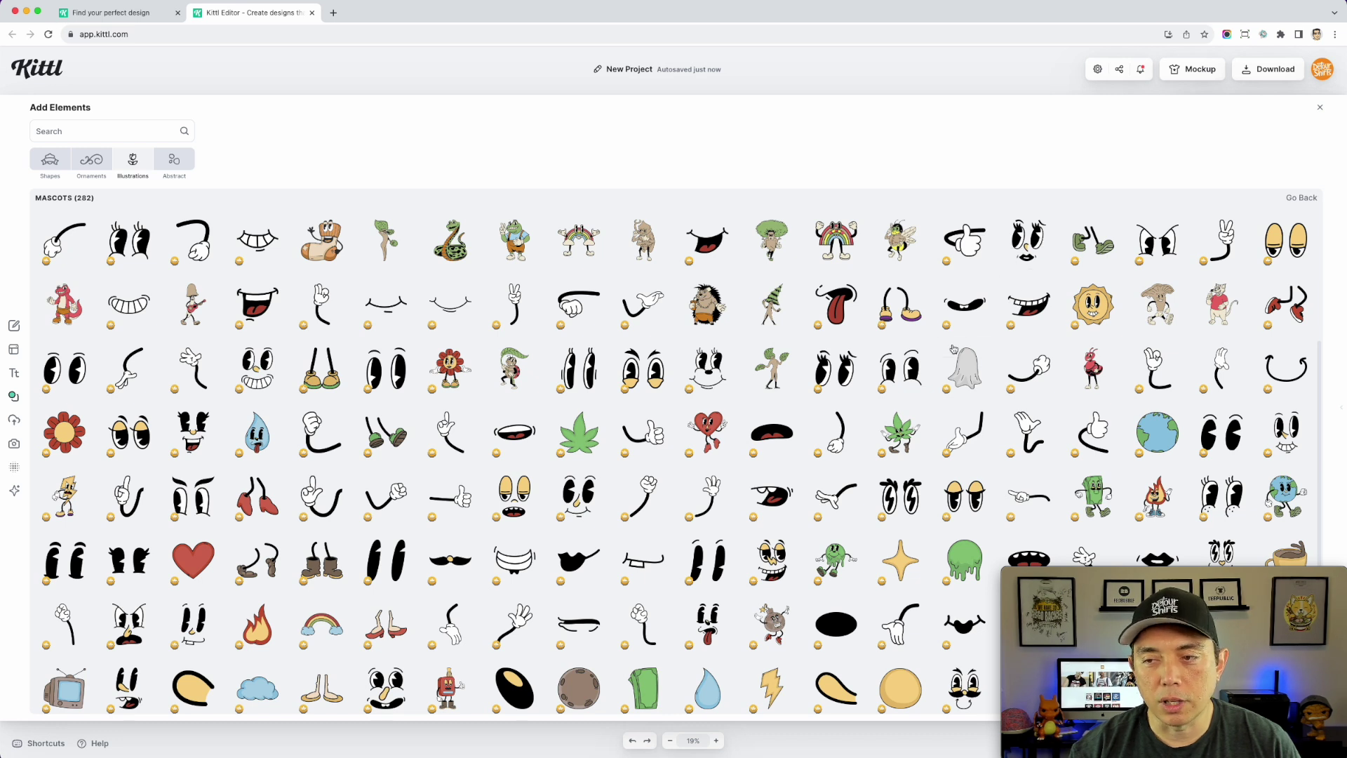
scroll(953, 349, "up", 3)
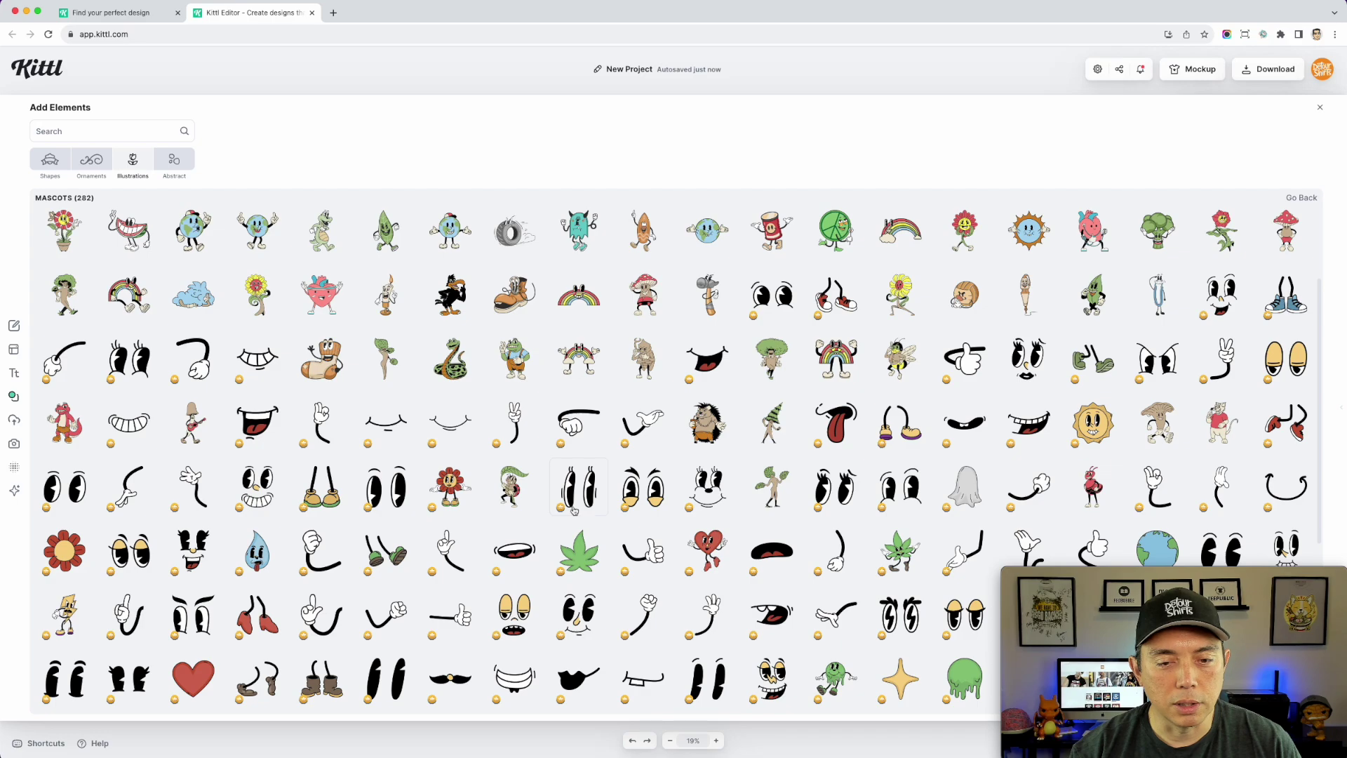
scroll(521, 533, "down", 2)
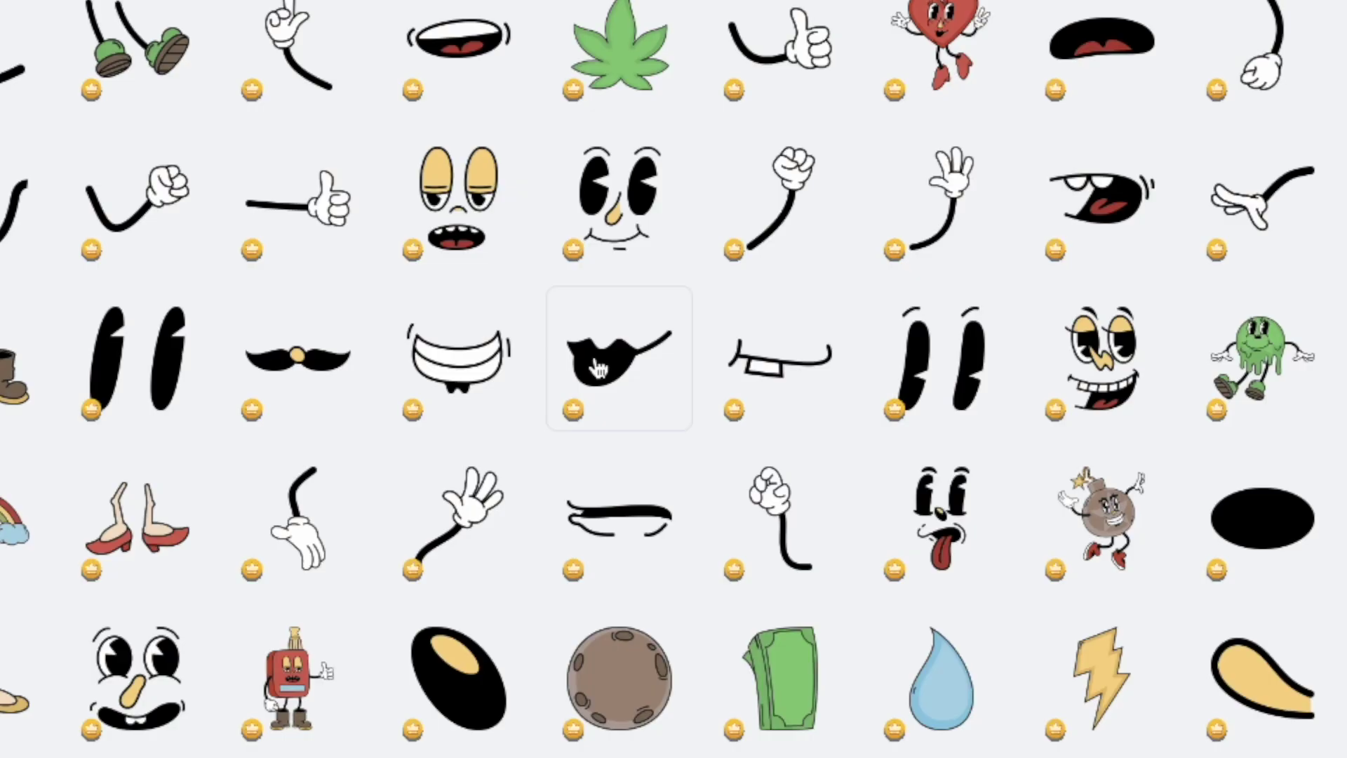
left_click(598, 368)
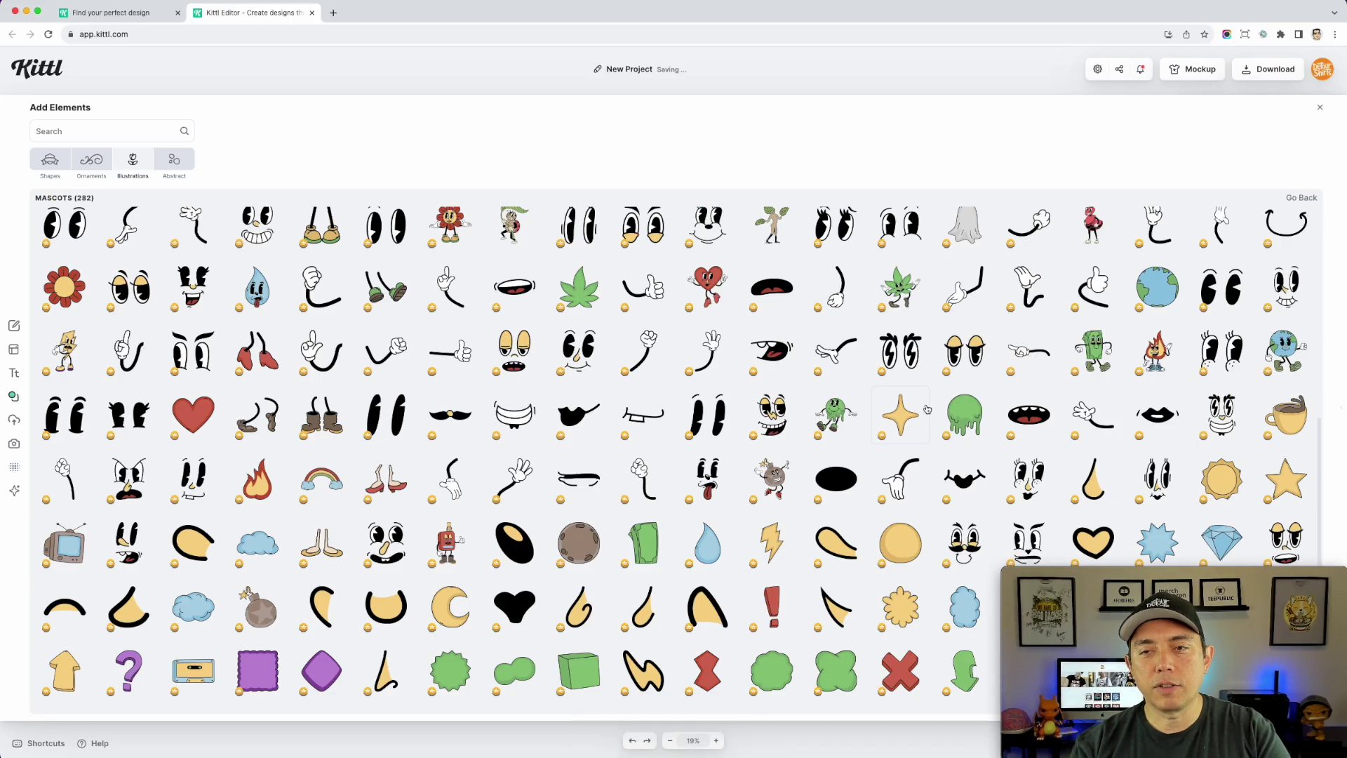
left_click(1319, 109)
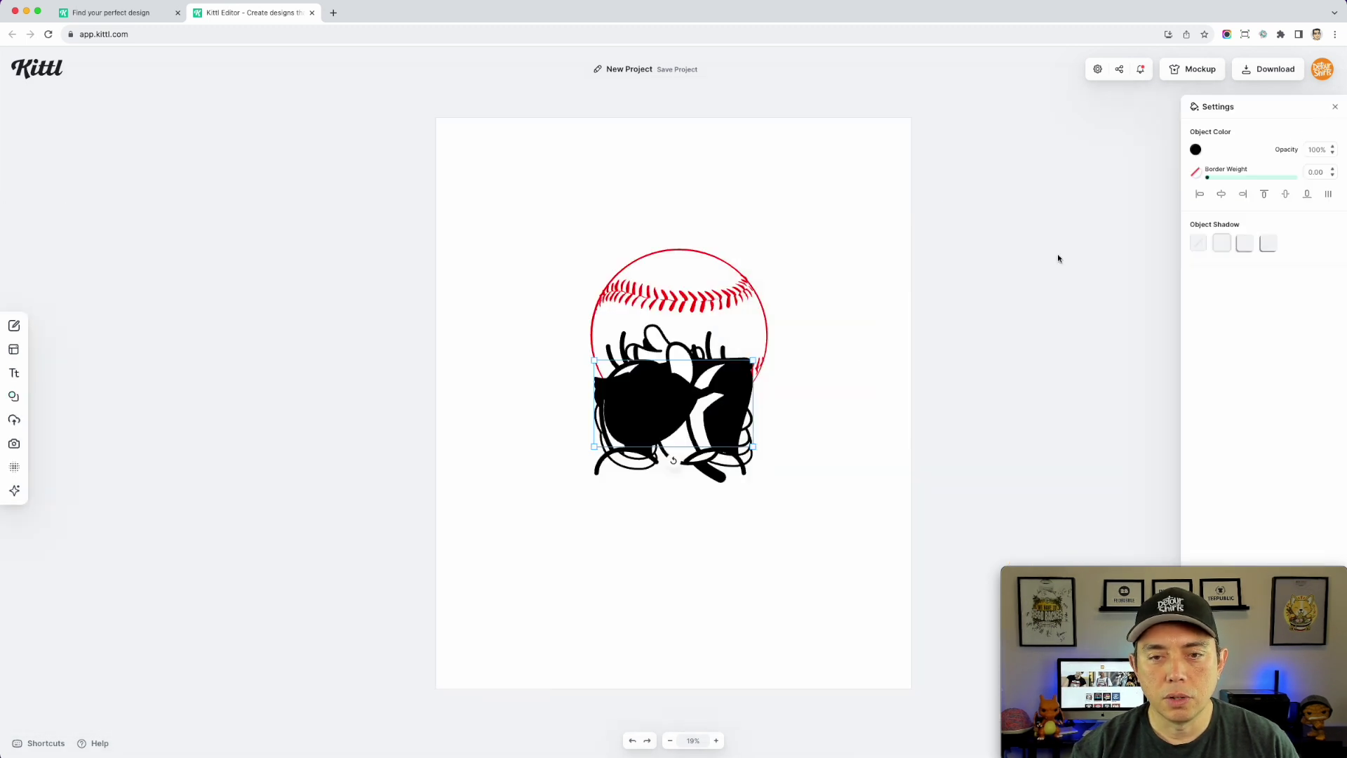
Spread the stacked arms, eyes, lips and legs apart around the baseball so each part lies separately
left_click_drag(724, 419, 813, 577)
left_click_drag(662, 423, 517, 548)
left_click_drag(682, 379, 530, 332)
left_click_drag(702, 421, 814, 333)
left_click_drag(681, 400, 695, 426)
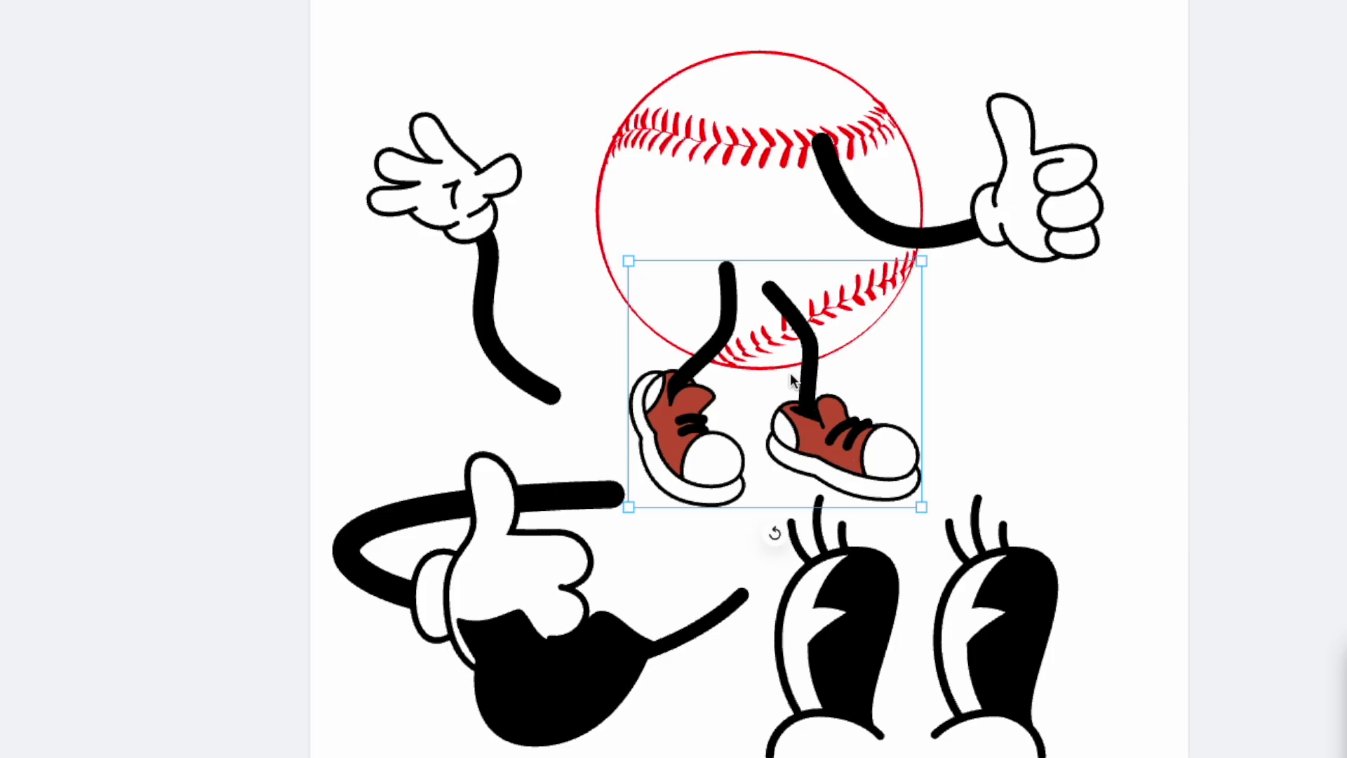
Flip the sneaker legs horizontally and fit them, slightly smaller, behind the lower edge of the baseball
right_click(790, 326)
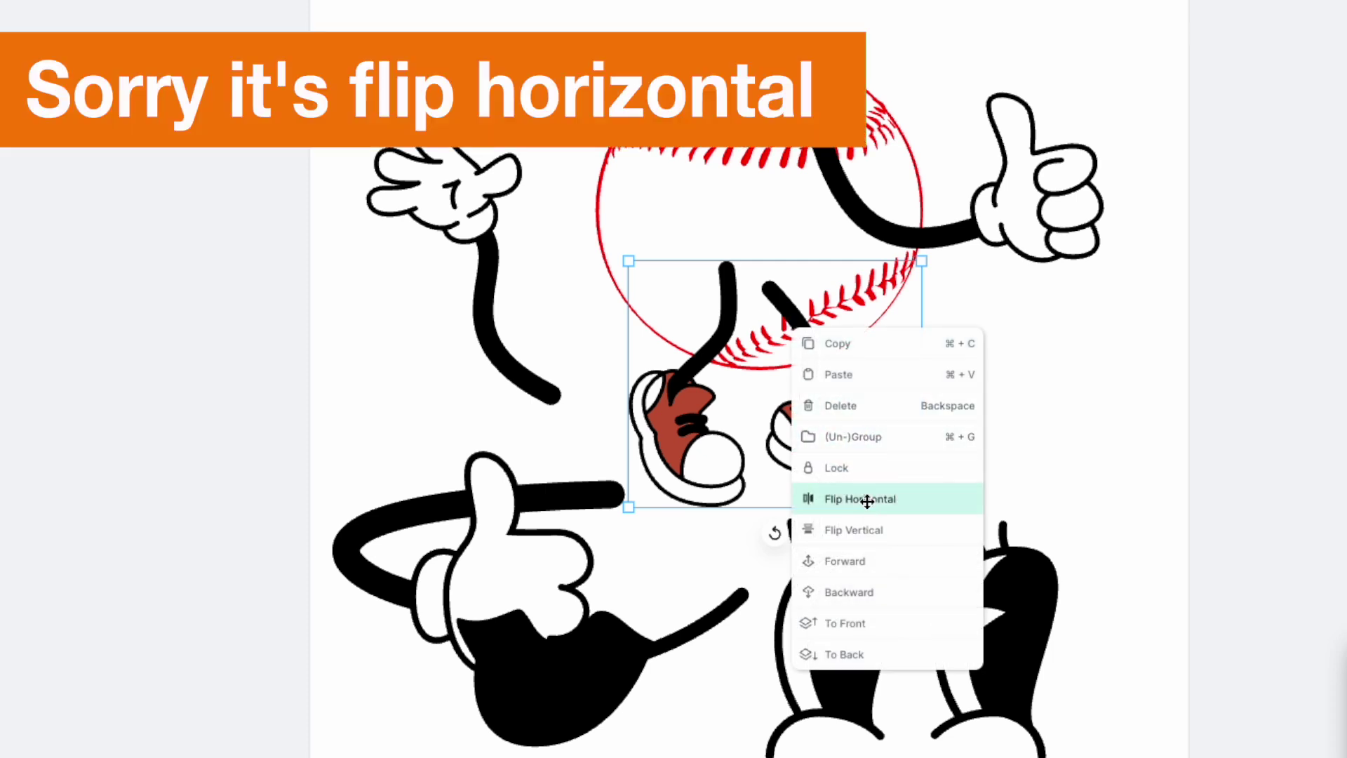
left_click(869, 508)
left_click_drag(867, 418, 836, 466)
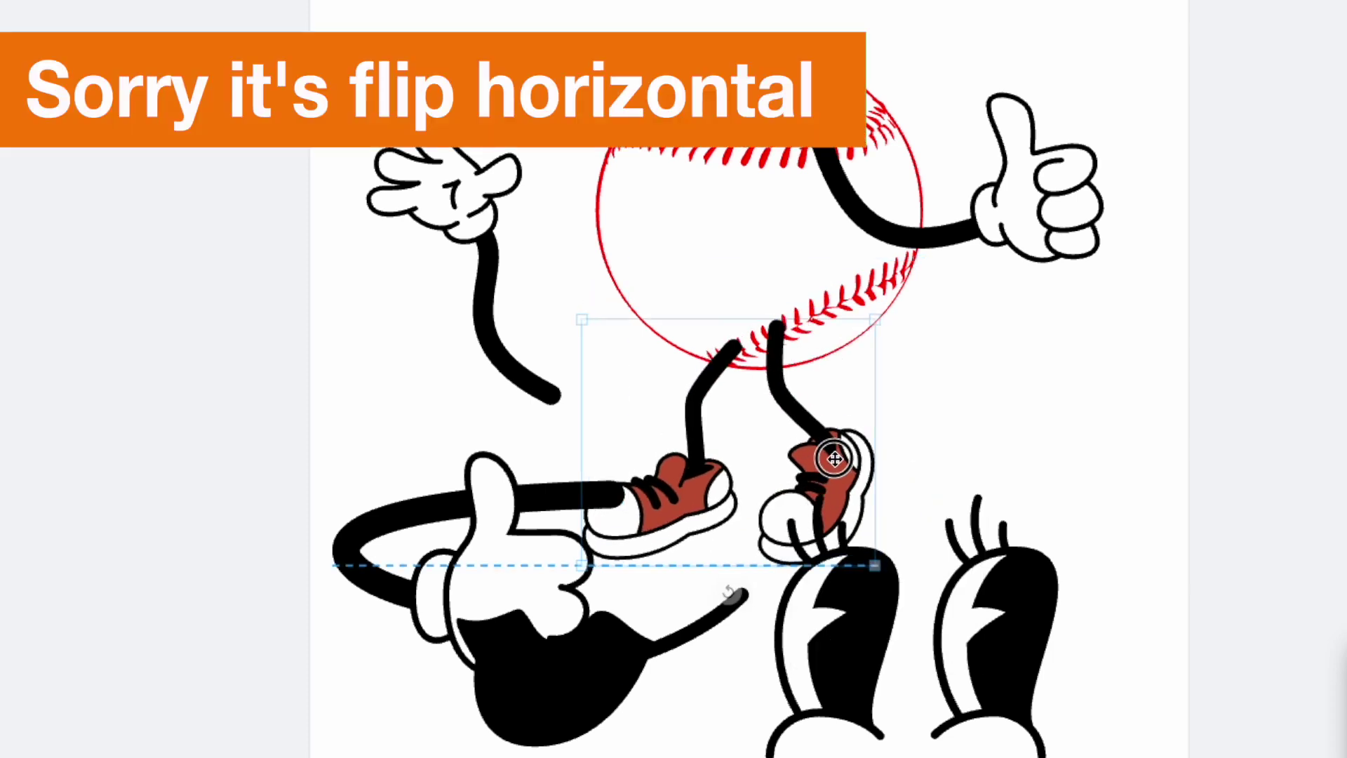
left_click_drag(878, 563, 843, 535)
left_click_drag(784, 391, 799, 387)
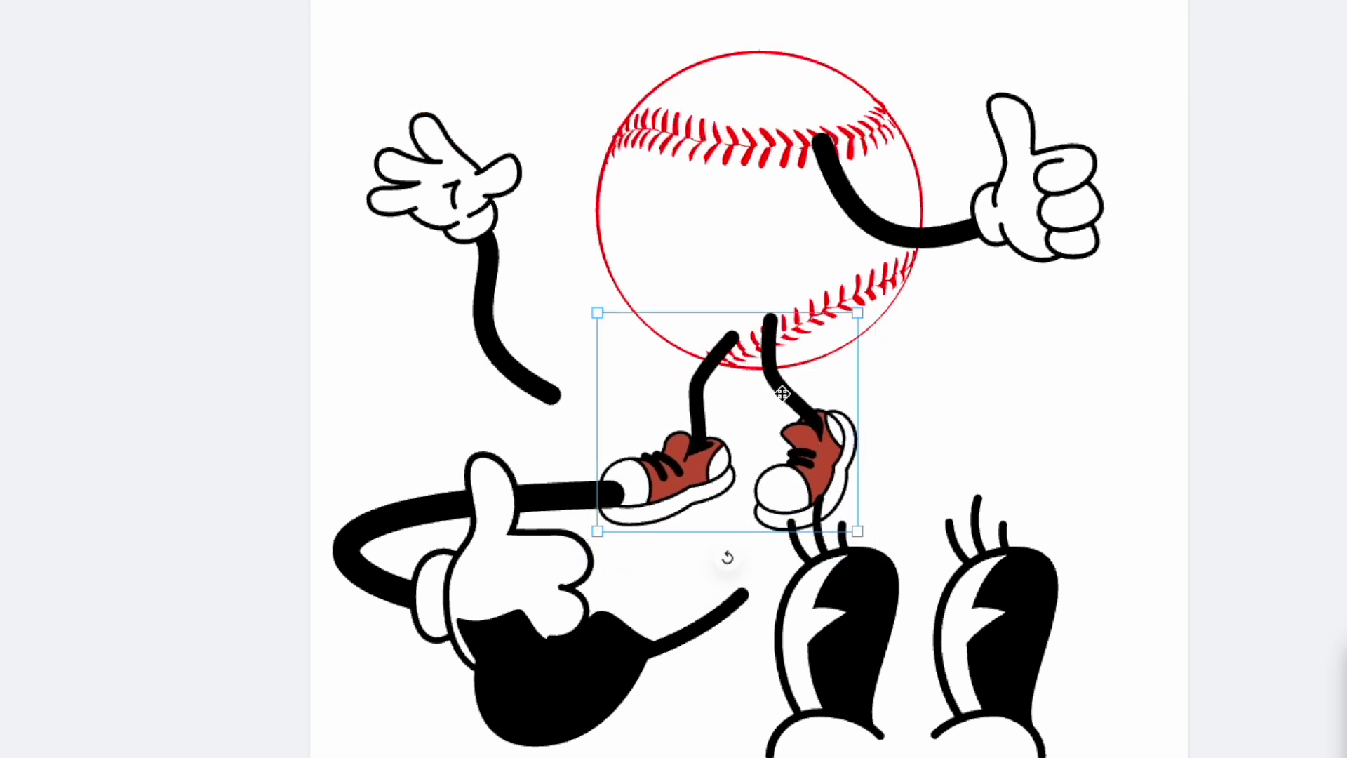
right_click(782, 394)
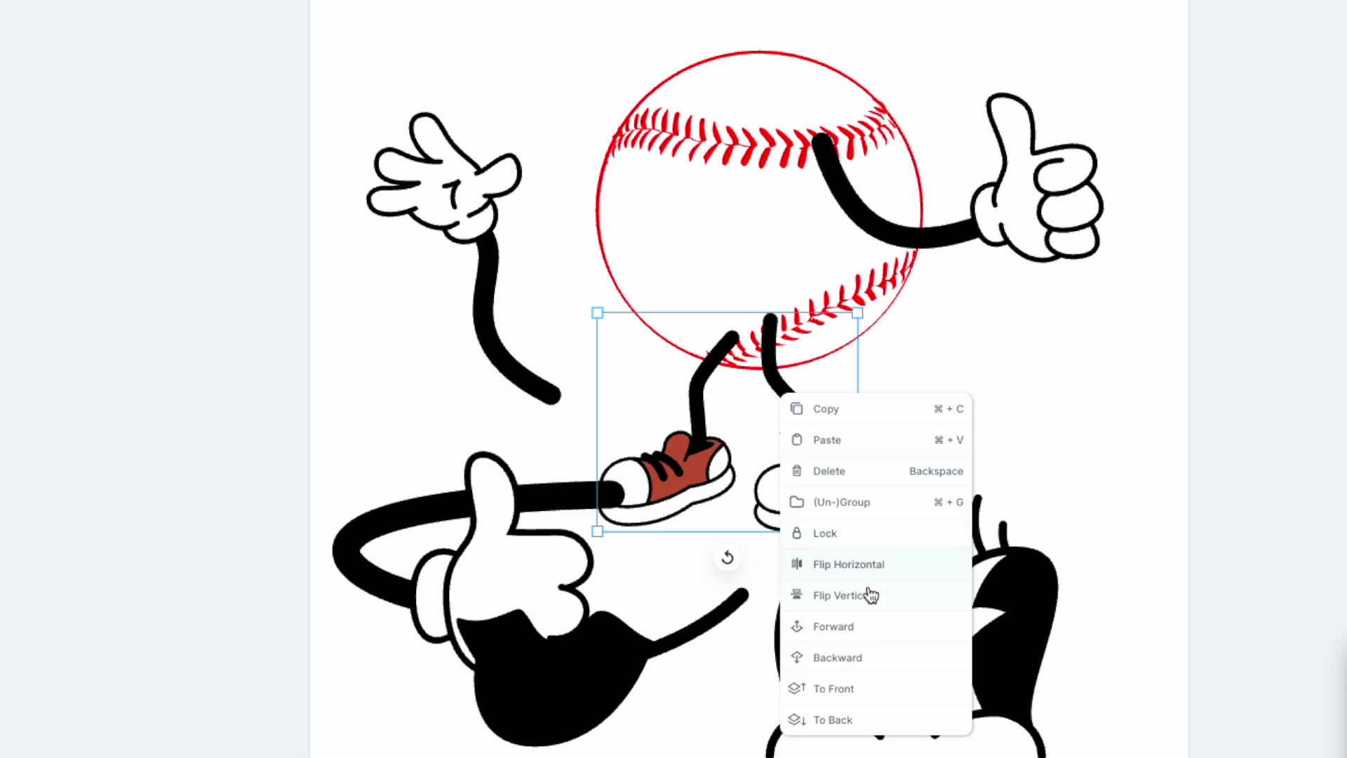
left_click(861, 720)
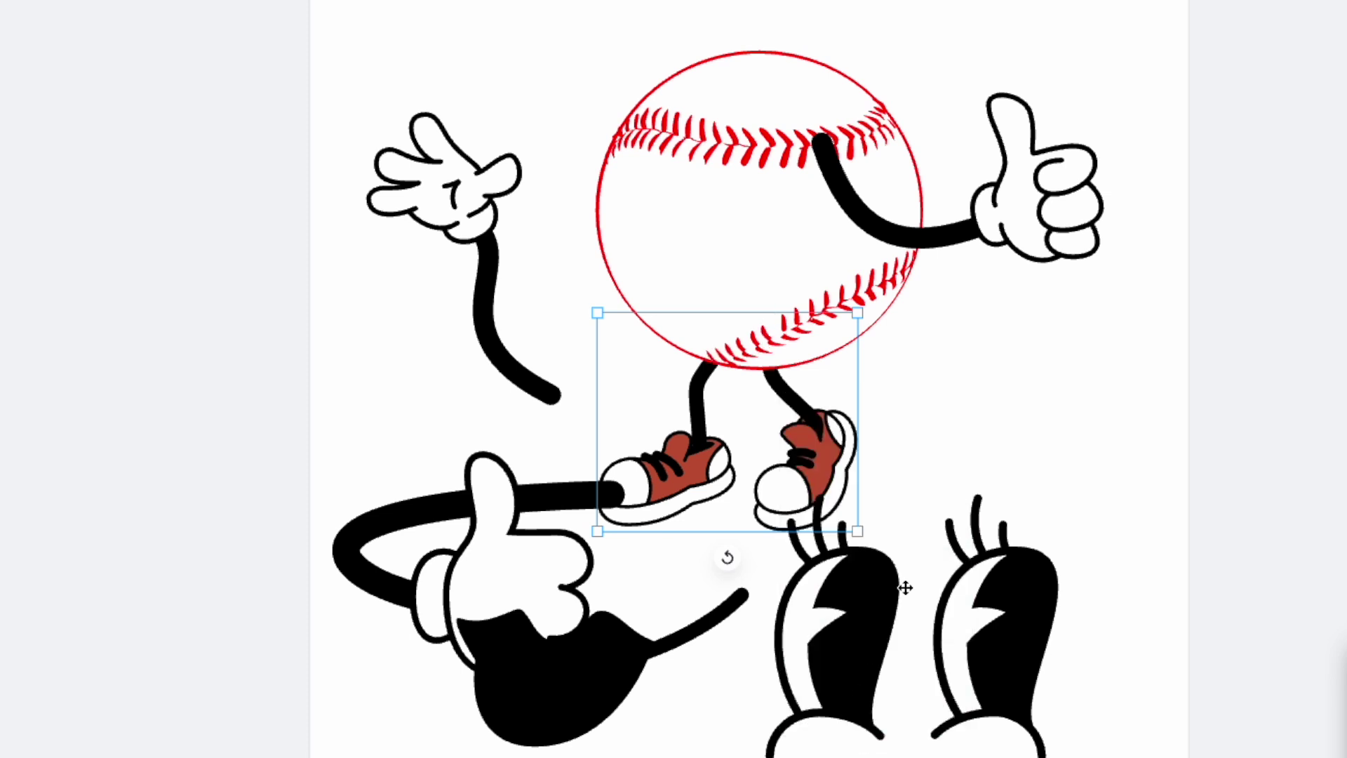
Scale down the thumbs-up arm and rotate it counterclockwise so it extends from the right side of the baseball
left_click(1053, 239)
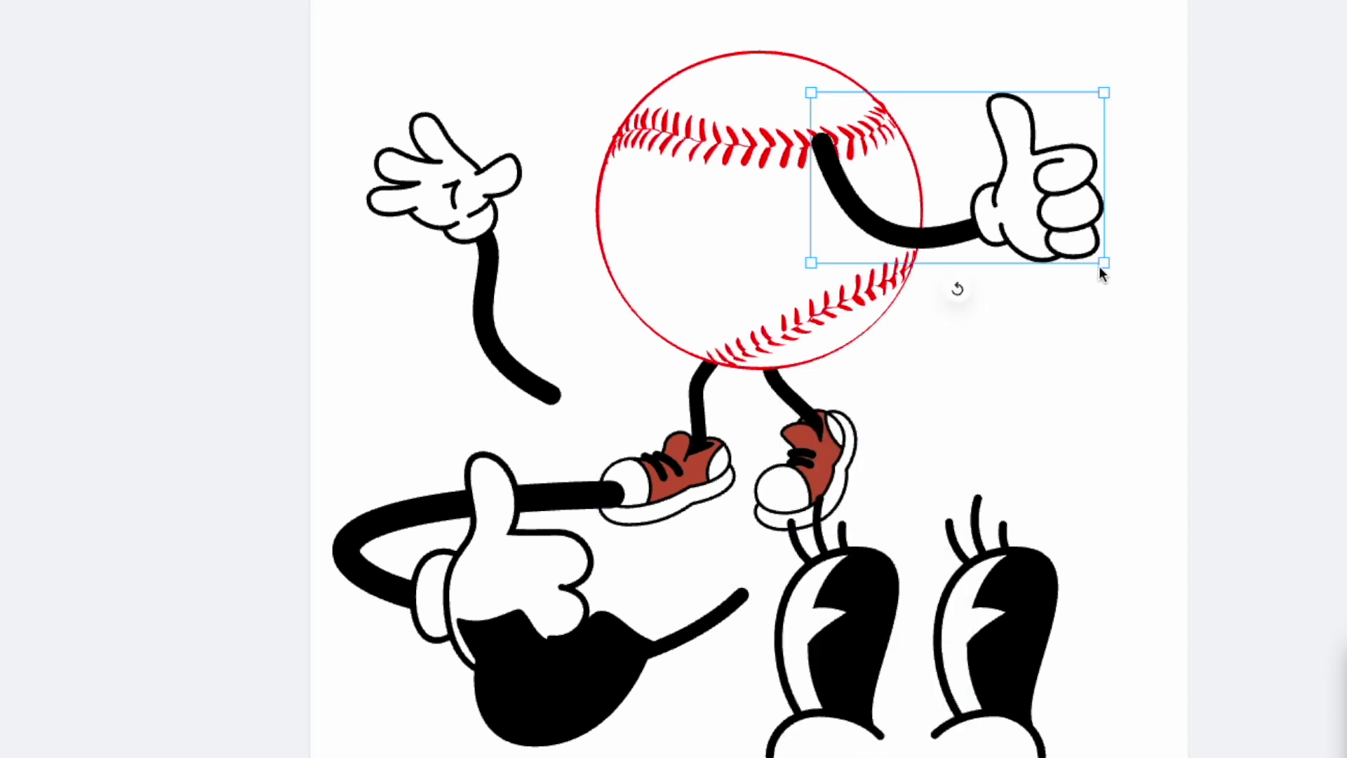
left_click_drag(1102, 264, 1032, 231)
left_click_drag(895, 218, 856, 411)
left_click_drag(1002, 431, 990, 273)
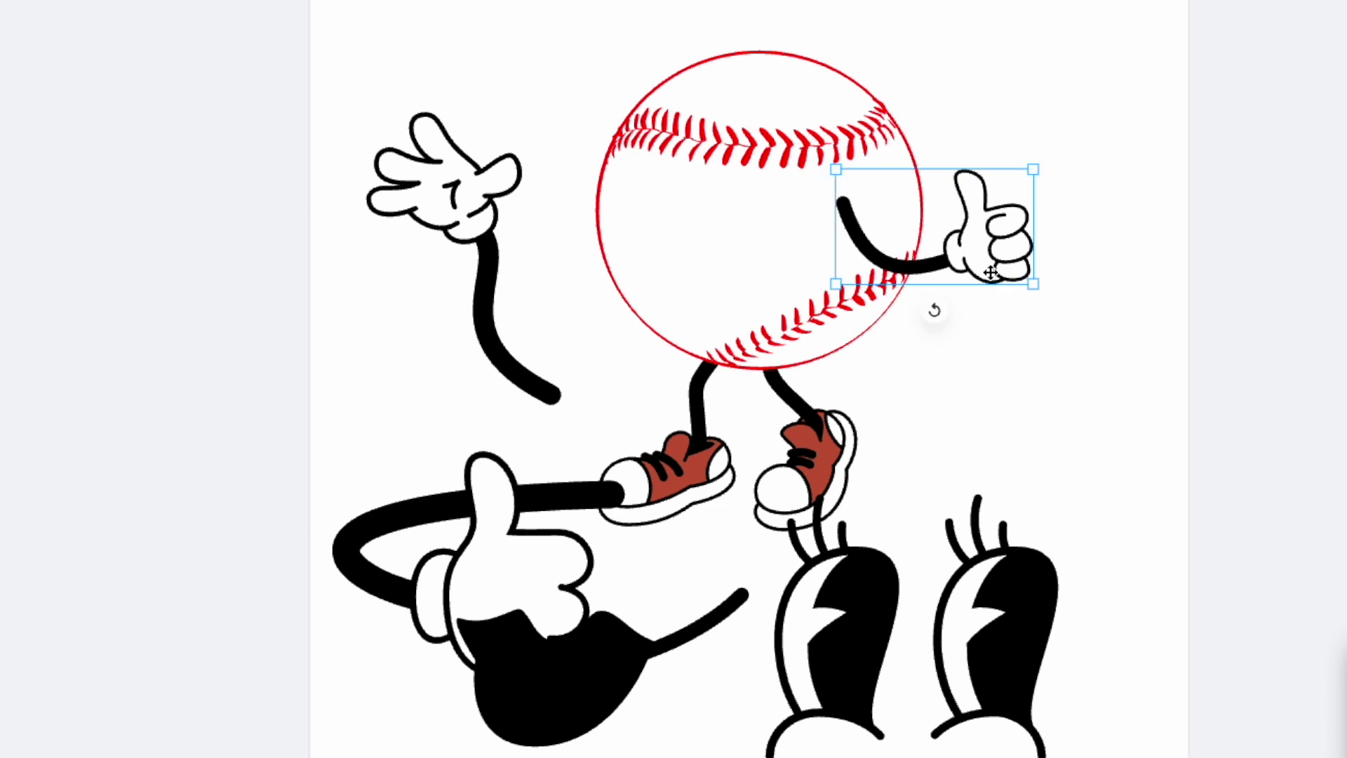
left_click_drag(936, 316, 973, 276)
Fit the bent thumbs-up arm, scaled down, behind the ball's left edge and move the open-hand arm to the artboard's lower left
left_click_drag(538, 562, 581, 309)
left_click_drag(682, 398, 562, 304)
left_click_drag(503, 244, 776, 278)
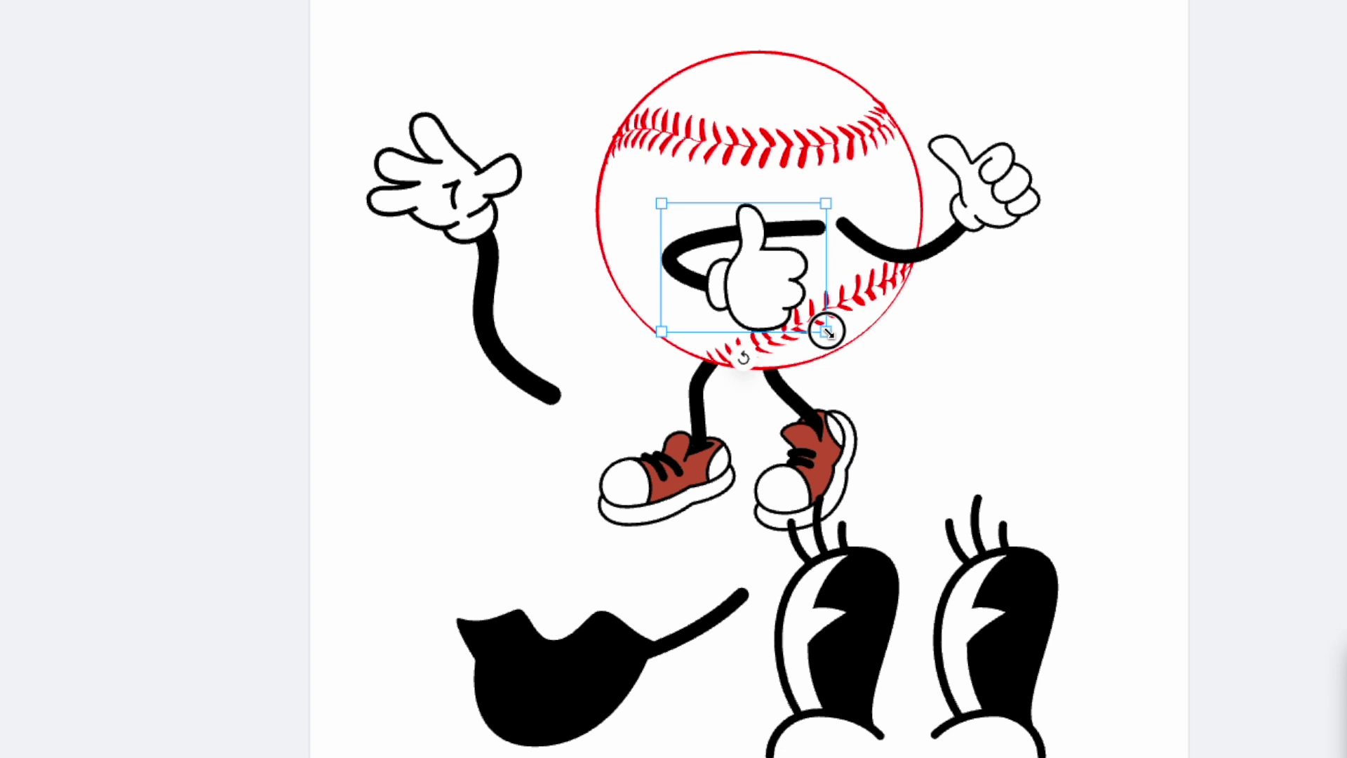
left_click_drag(775, 278, 569, 268)
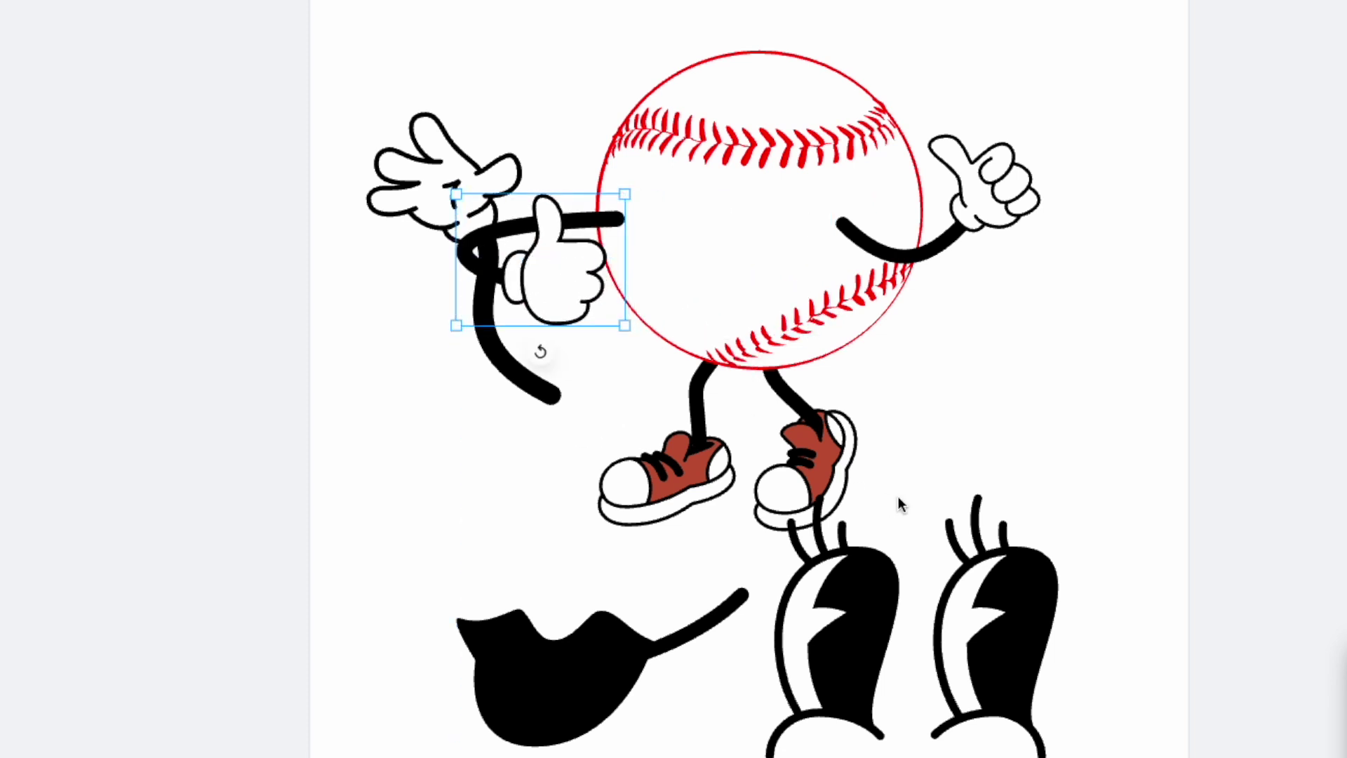
right_click(543, 246)
left_click(611, 585)
left_click_drag(443, 183, 333, 559)
Scale down the eyes with lashes and place them on the left half of the baseball, below the upper stitching
left_click(823, 611)
left_click_drag(1059, 754, 883, 601)
left_click_drag(835, 555, 725, 226)
Scale down the lips to fit just below the eyes and recolor them with the document's bright red (ff0000)
left_click(660, 627)
left_click_drag(659, 627, 825, 272)
left_click_drag(915, 391, 737, 301)
left_click_drag(666, 261, 685, 286)
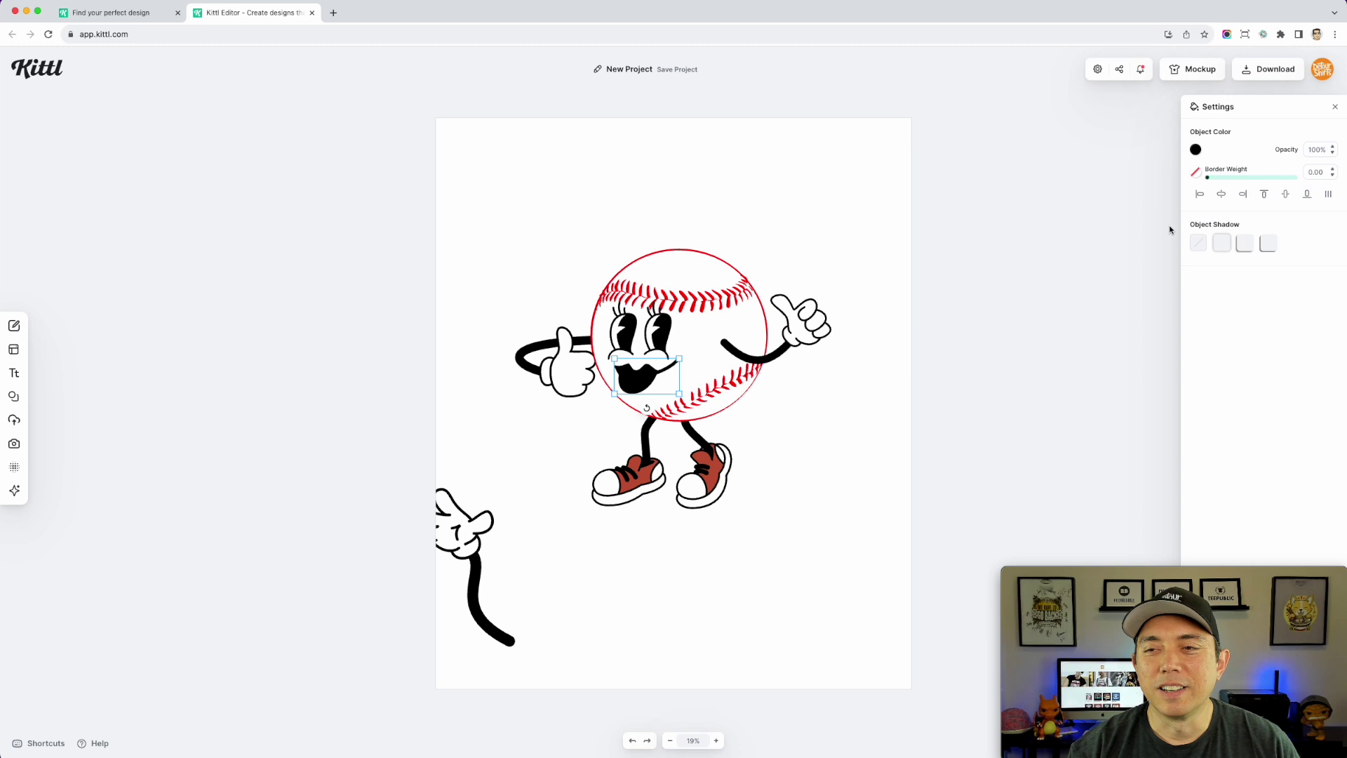
left_click(1197, 150)
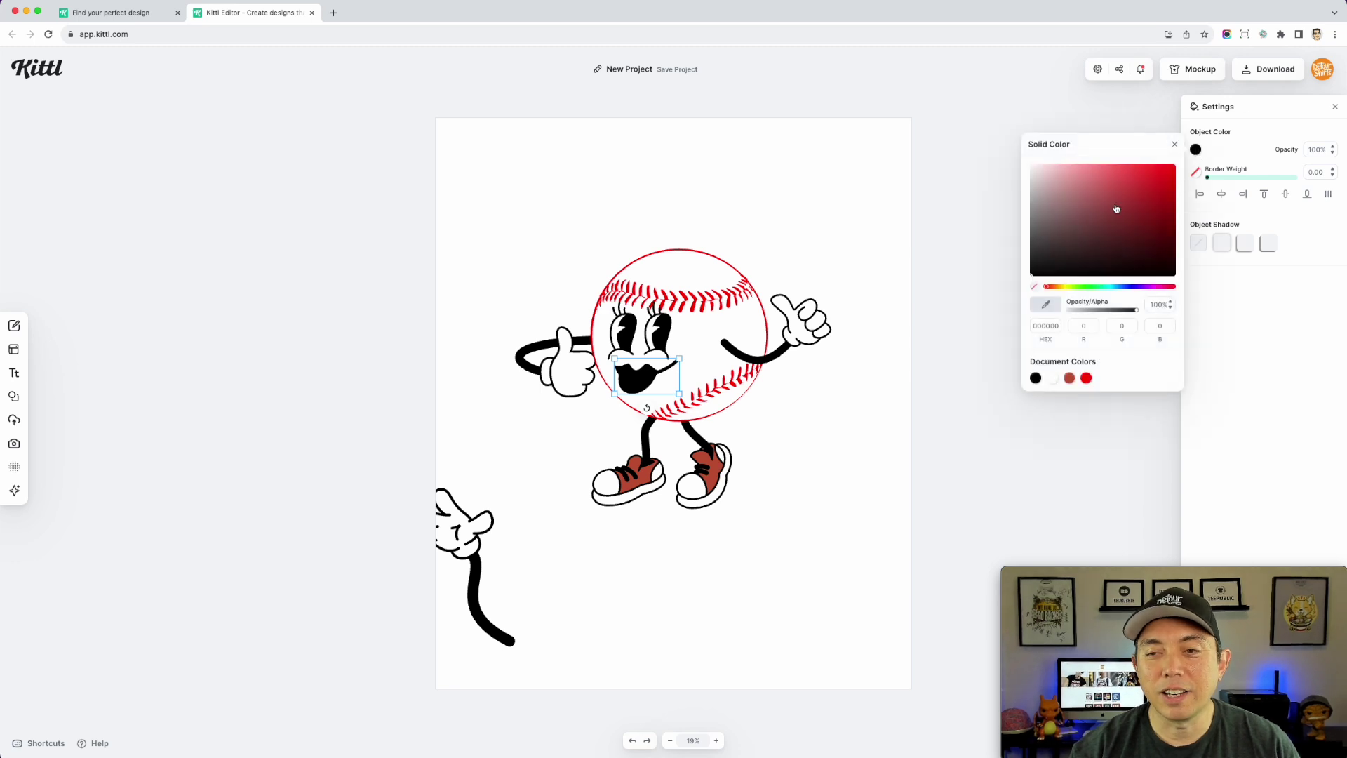
left_click(1086, 379)
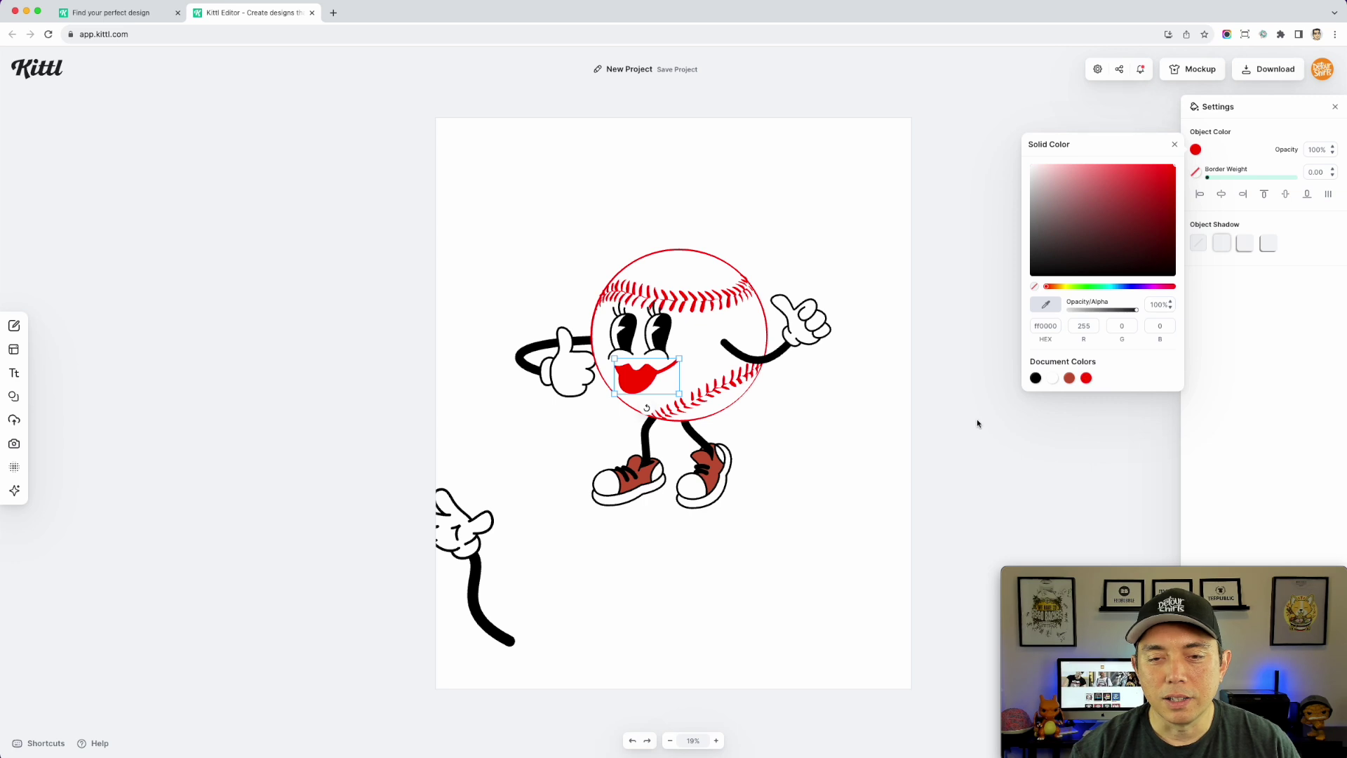
Recolor the lips with the same brick red as the shoes and nudge the legs slightly to the right
left_click(1069, 378)
left_click(837, 552)
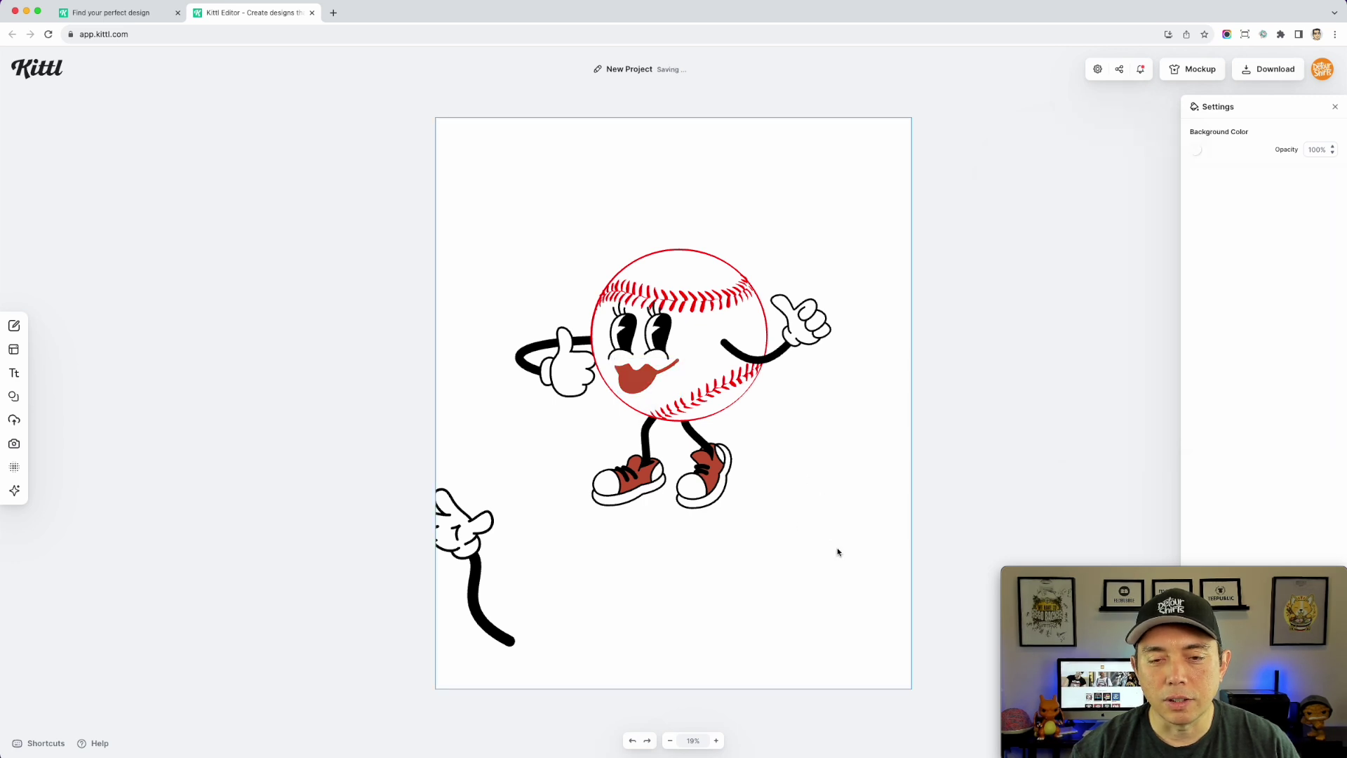
left_click_drag(719, 470, 725, 472)
left_click(878, 457)
Fine-tune the positions of the eyes and lips on the left half of the baseball
left_click(663, 344)
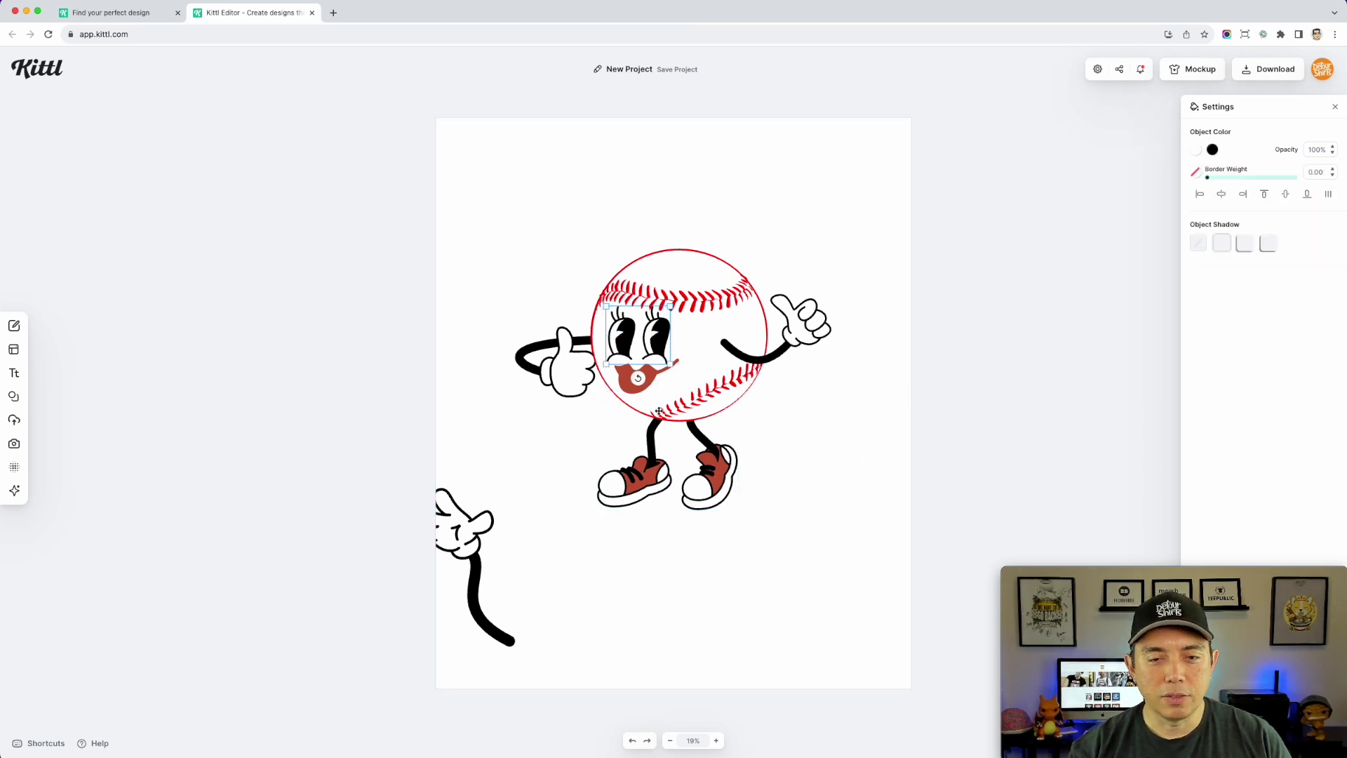
left_click_drag(623, 391, 629, 386)
left_click(880, 418)
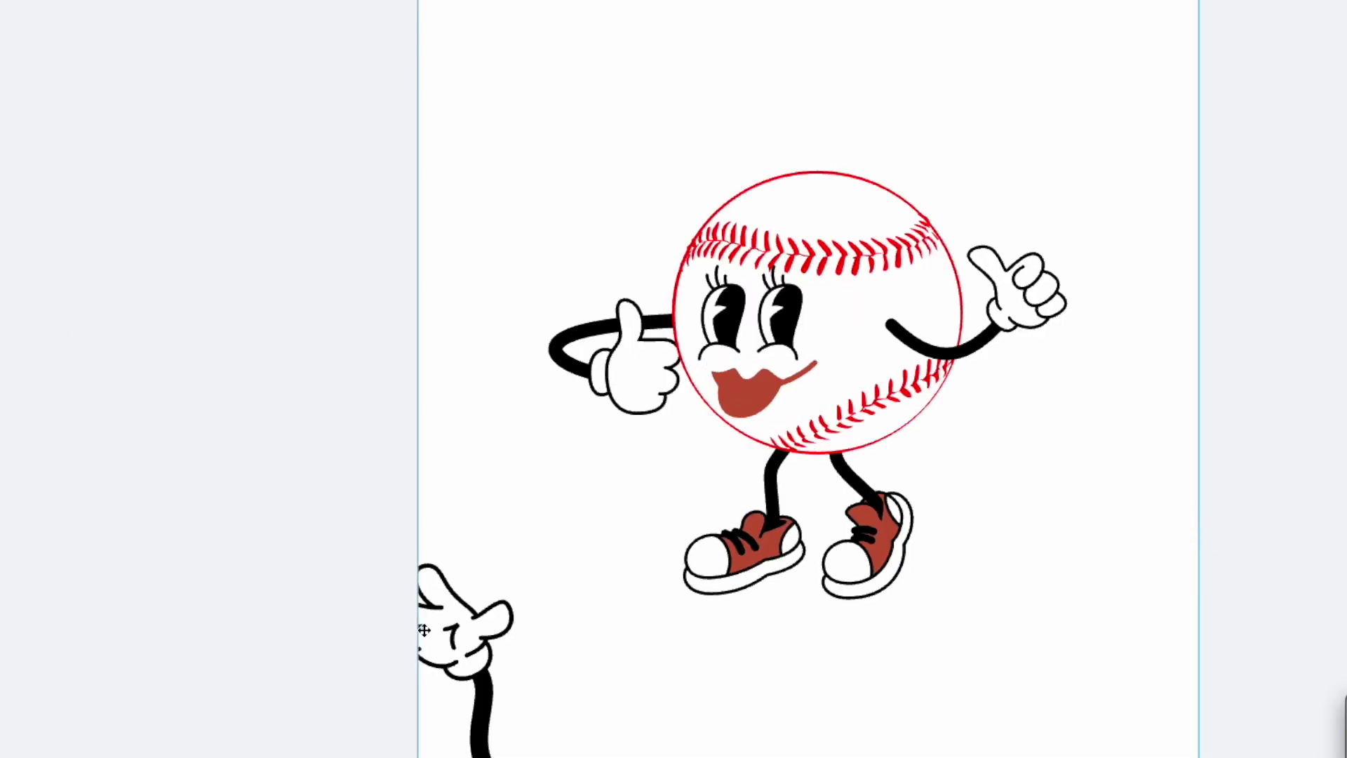
Delete the spare open-hand arm and center the whole baseball character on the artboard
left_click_drag(477, 633, 574, 622)
key("Delete")
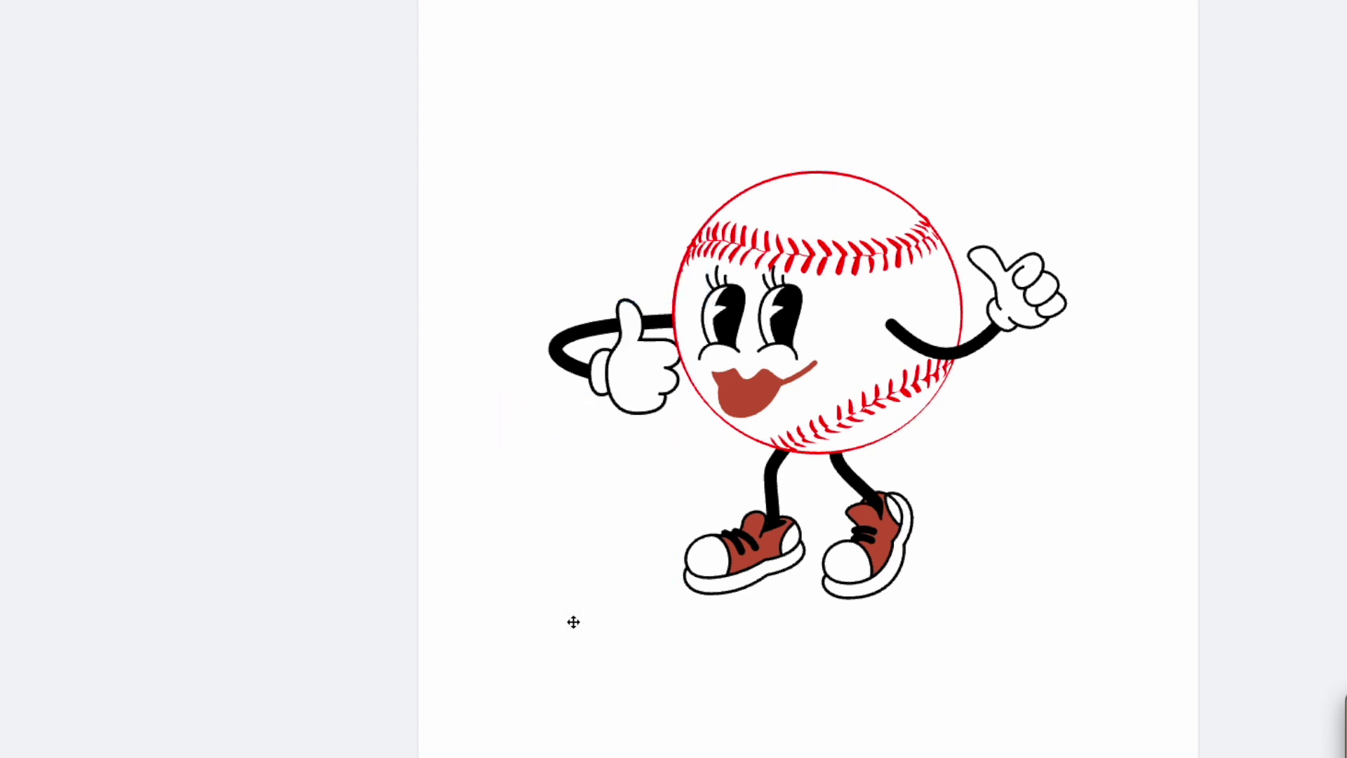
left_click_drag(481, 84, 1123, 735)
left_click_drag(827, 307, 821, 337)
left_click(748, 107)
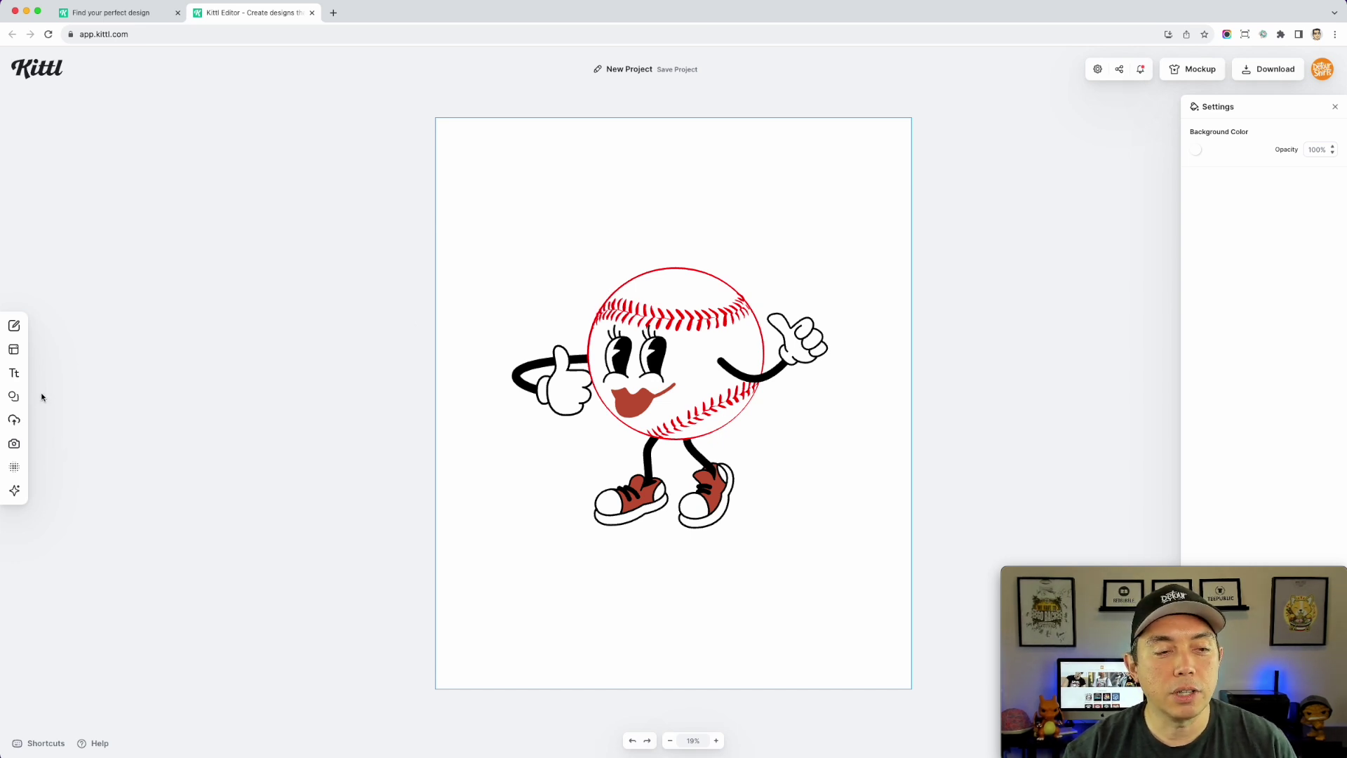
Search the elements library for "baseball cap"
left_click(13, 396)
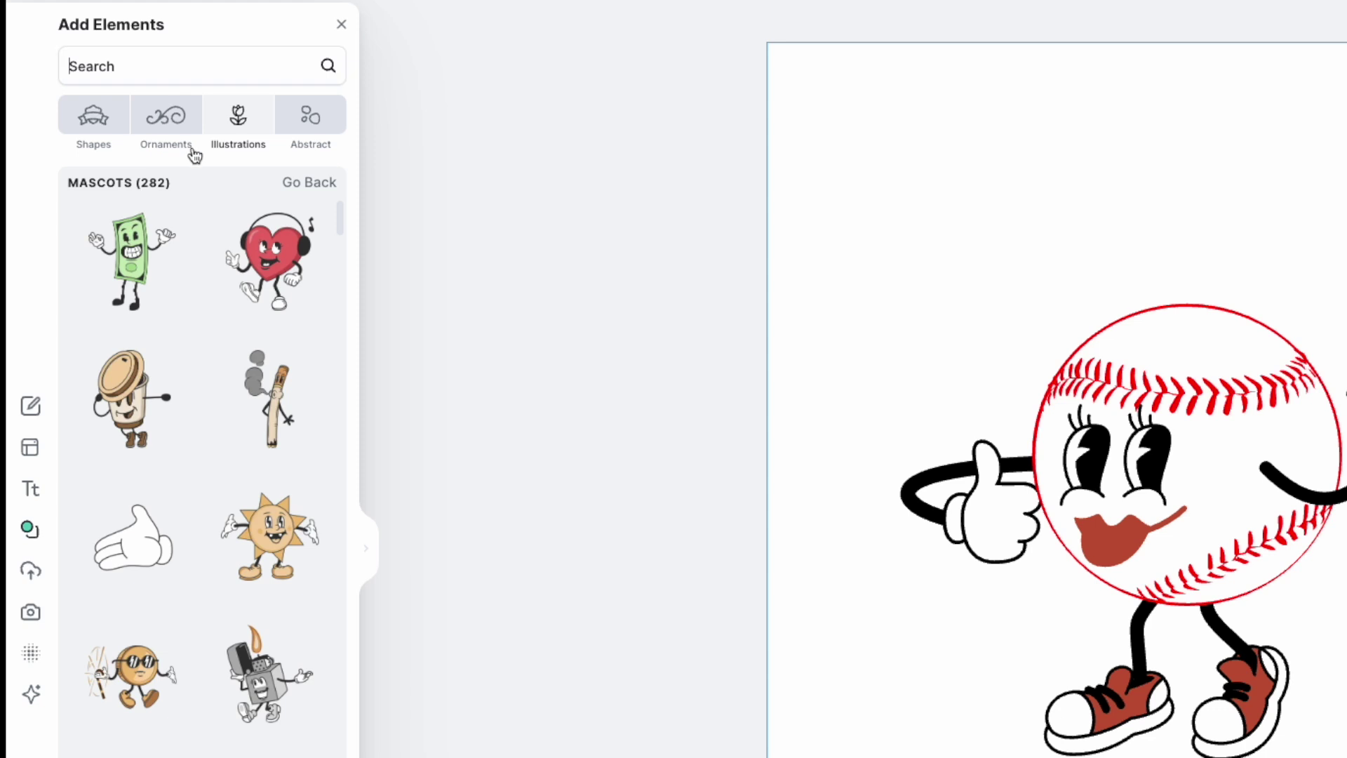
left_click(88, 59)
type("b")
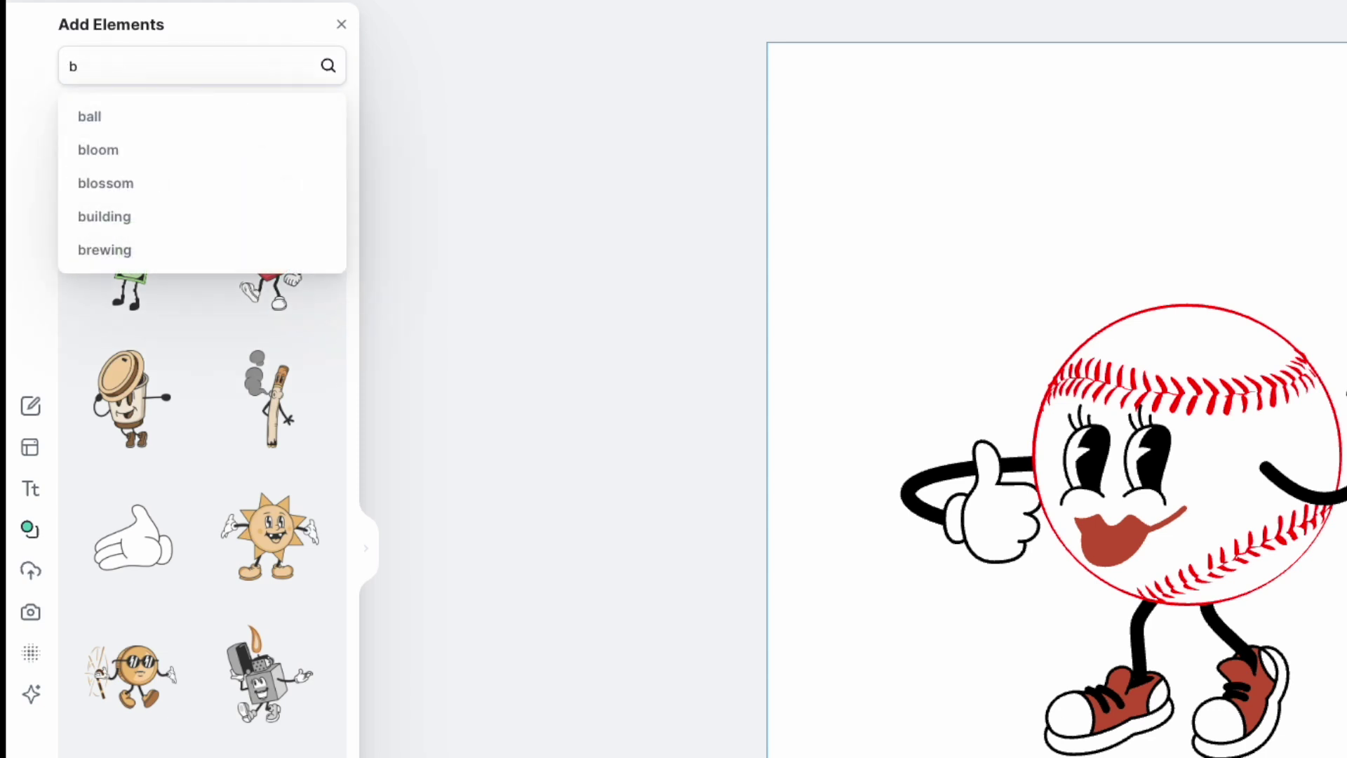
type("ase")
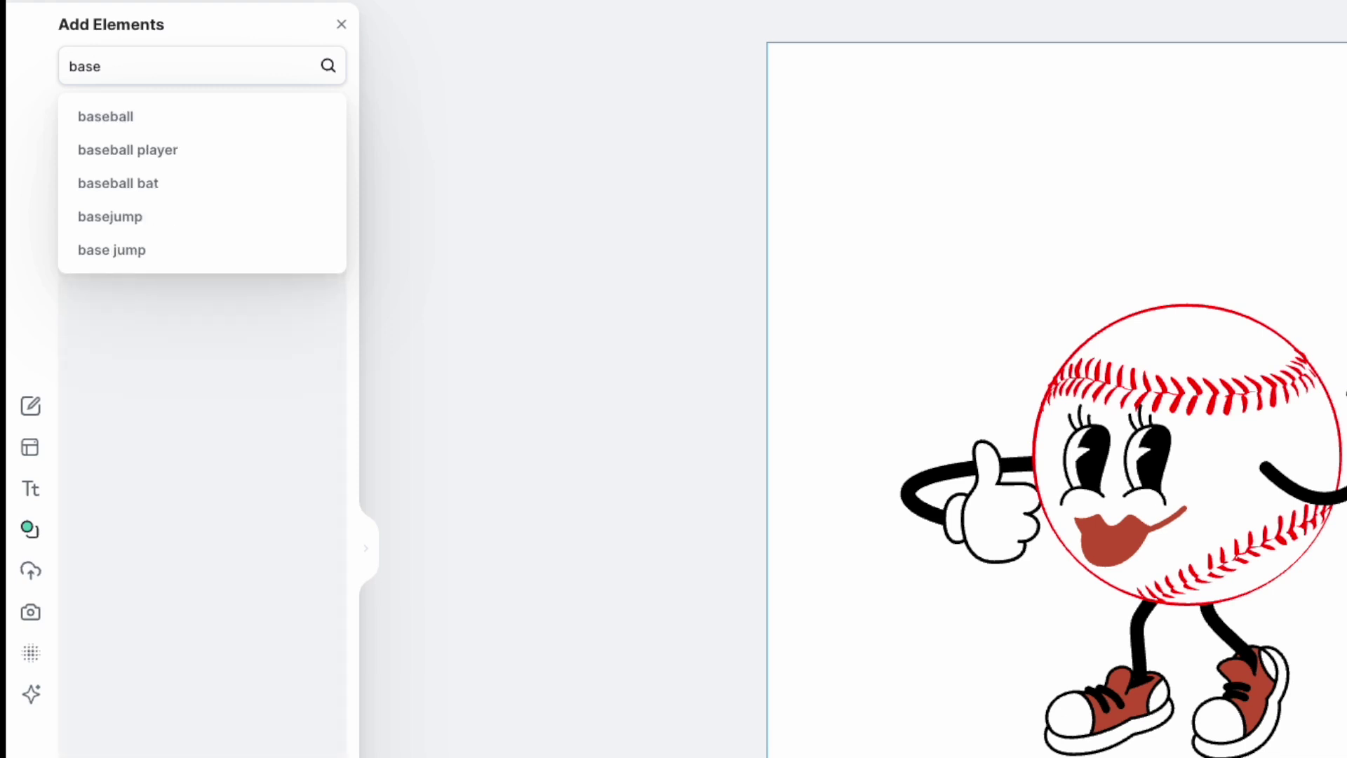
type("ball cap")
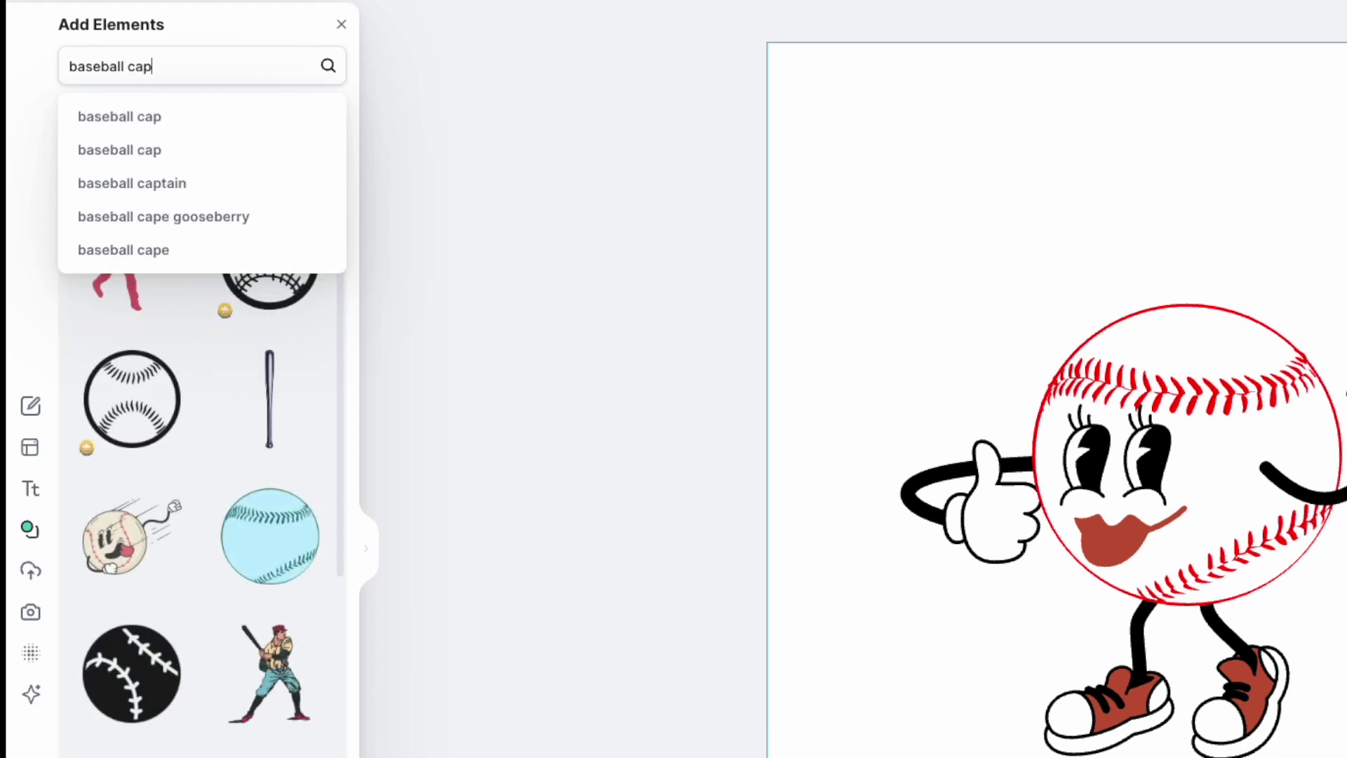
key("Return")
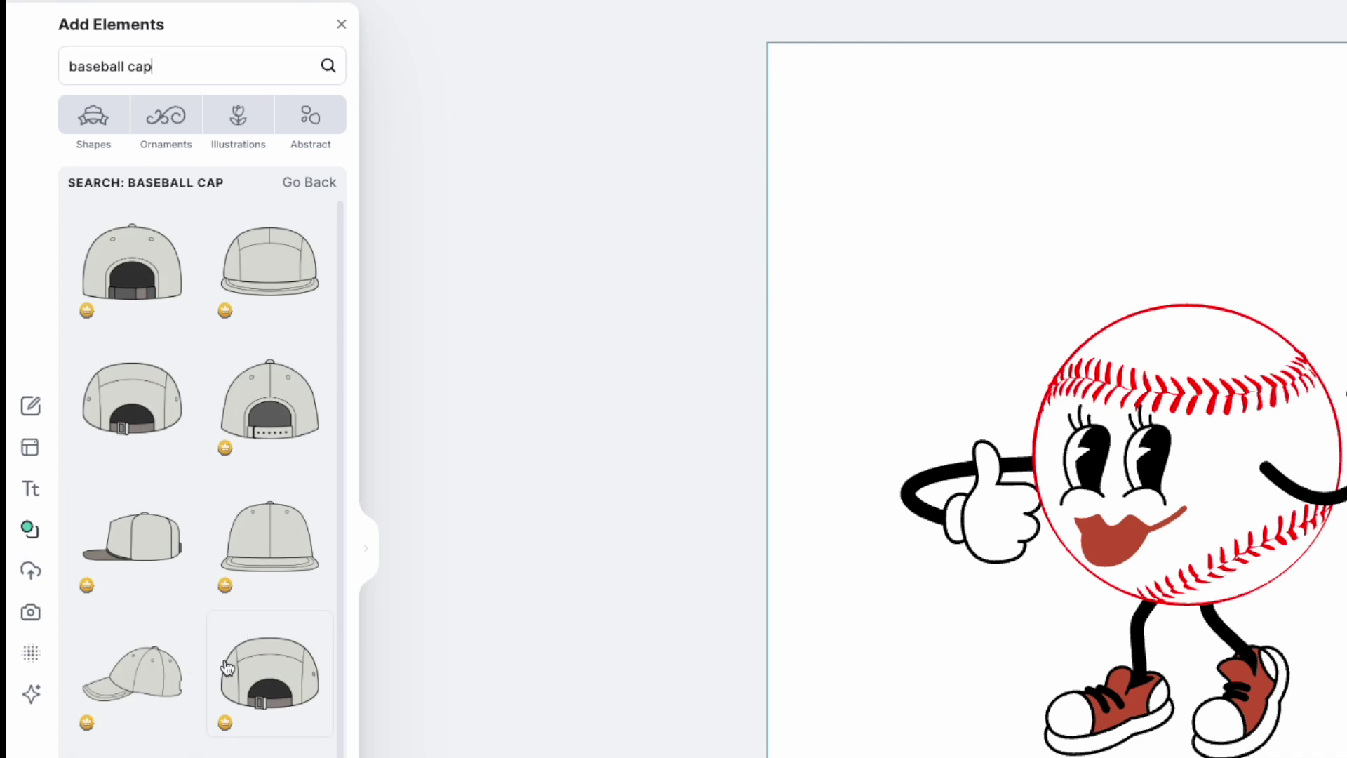
Add the blue-and-yellow cap with the gray brim and size it to sit on top of the baseball
scroll(235, 708, "down", 10)
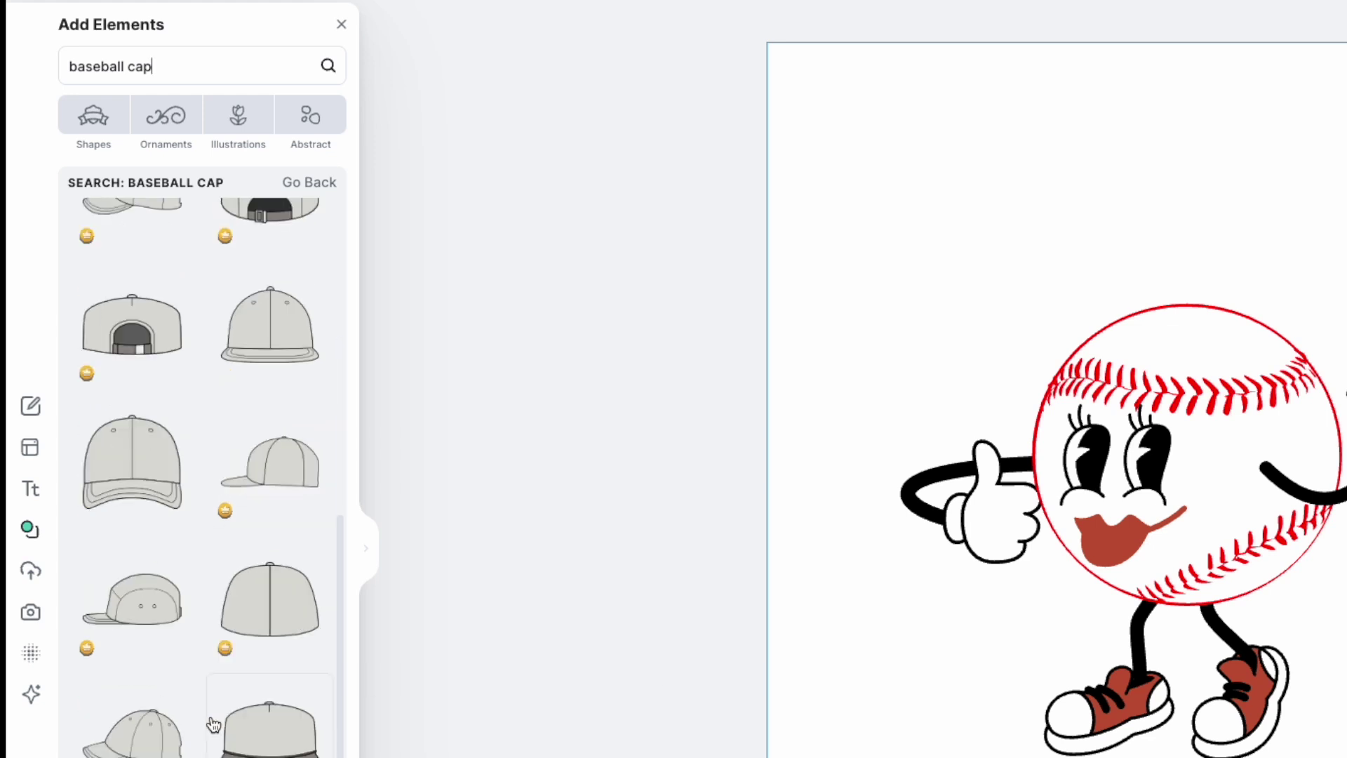
scroll(214, 724, "down", 15)
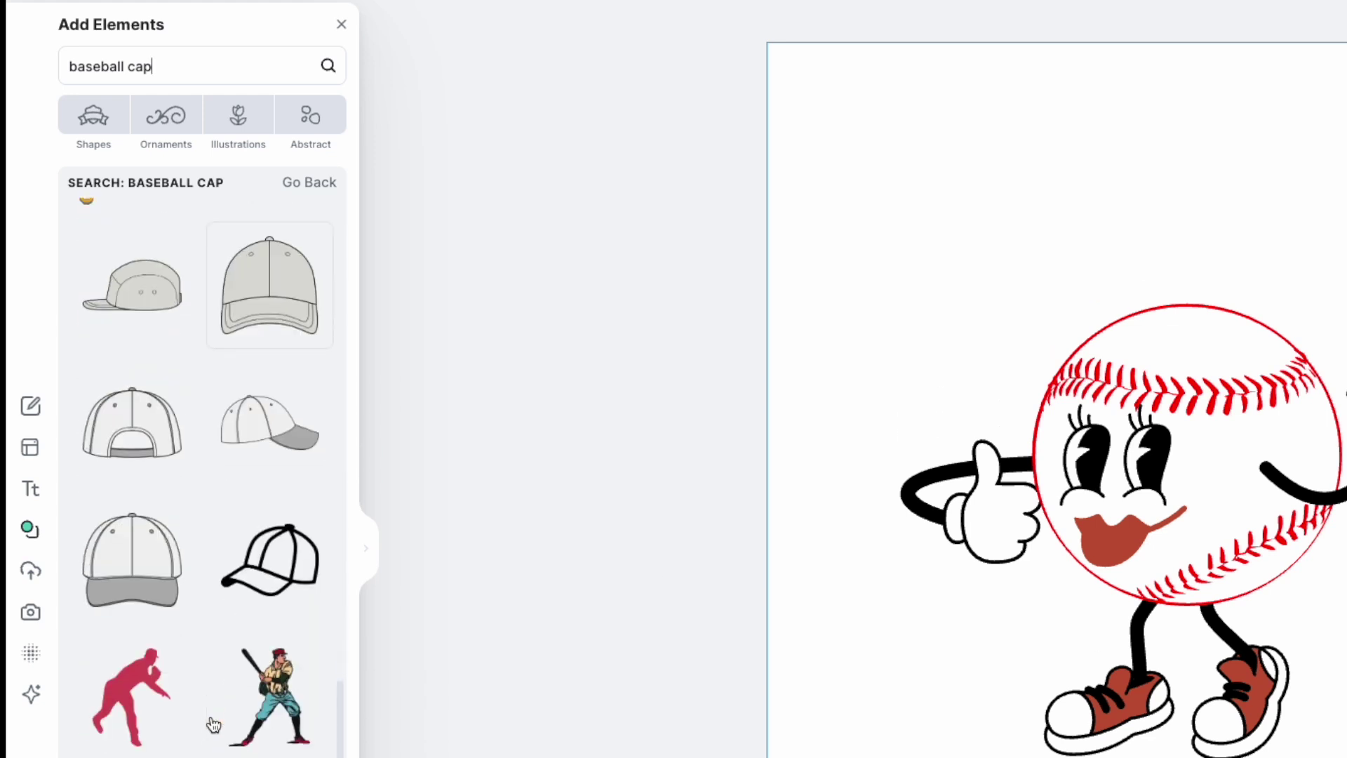
scroll(214, 725, "up", 10)
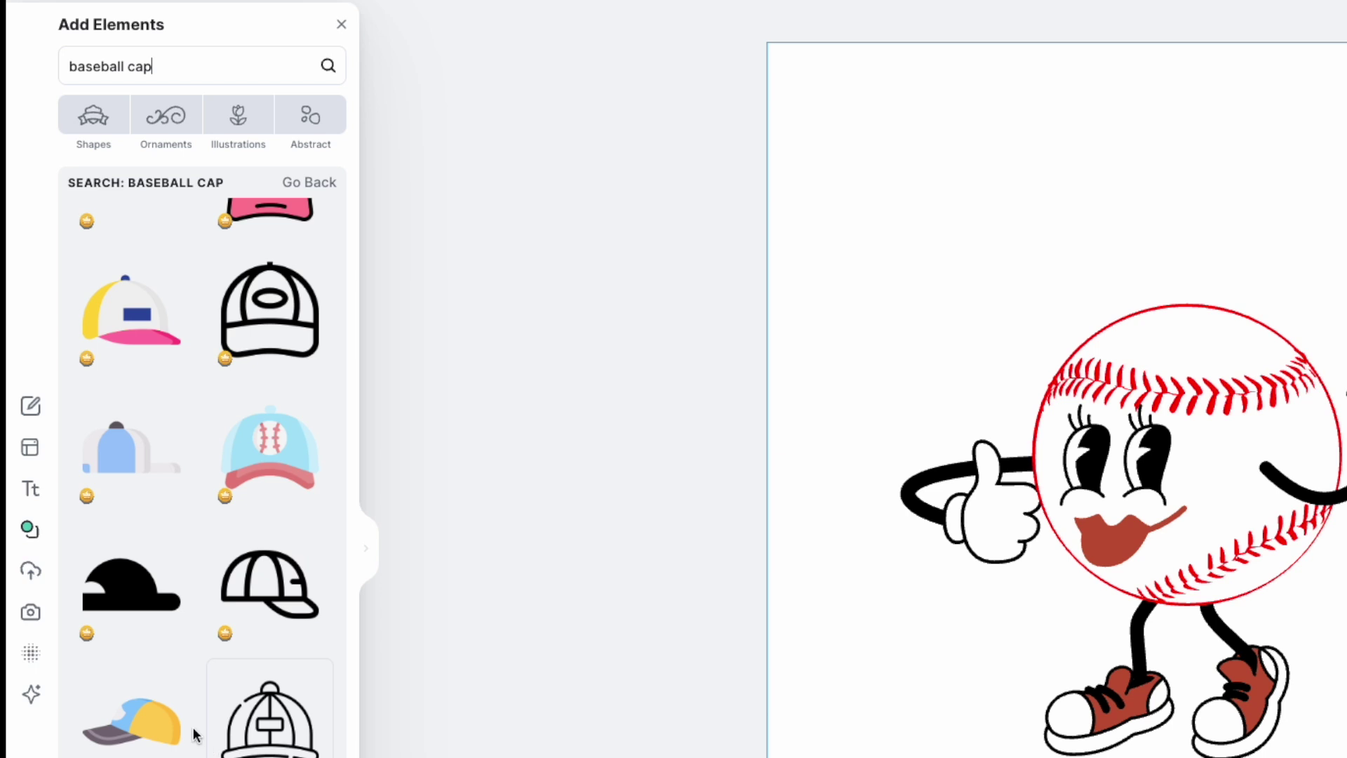
left_click(152, 732)
left_click_drag(1251, 541, 1216, 271)
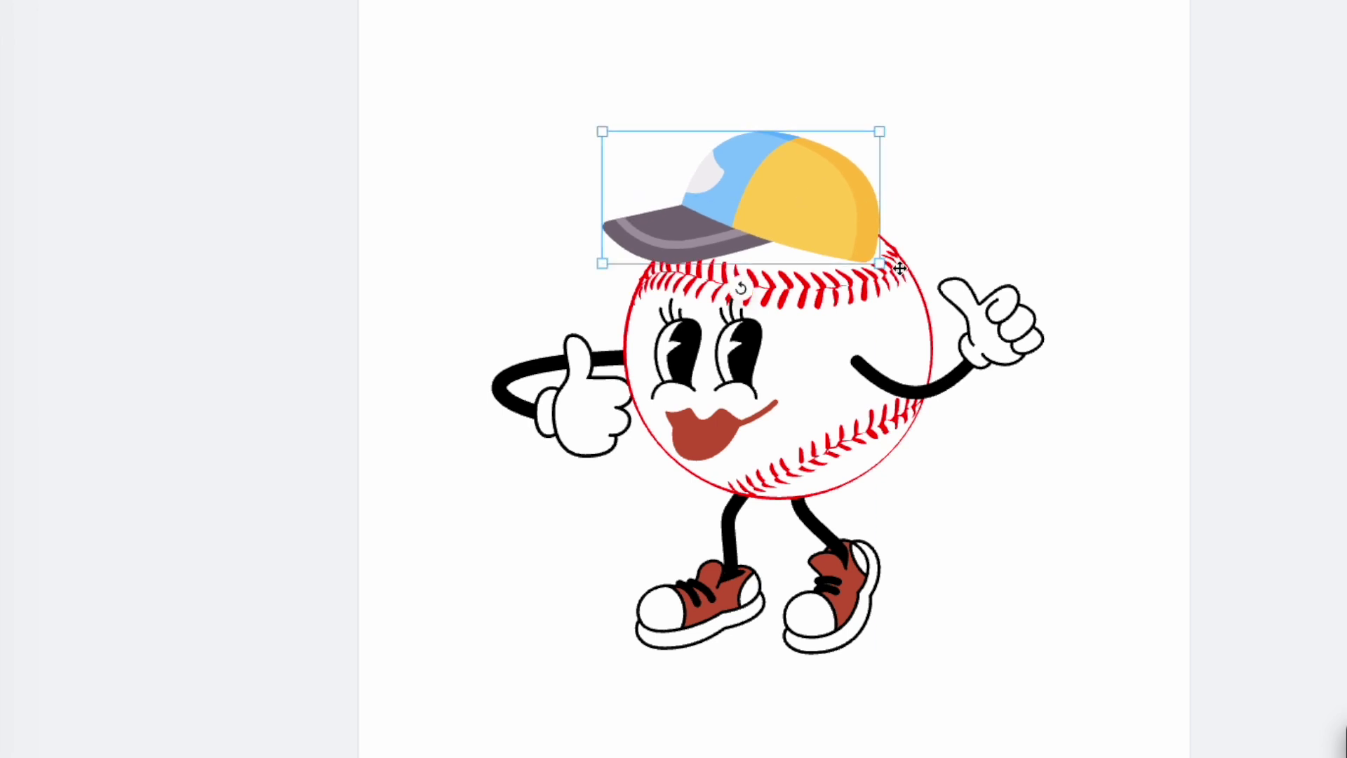
left_click_drag(883, 268, 903, 272)
left_click_drag(814, 205, 820, 209)
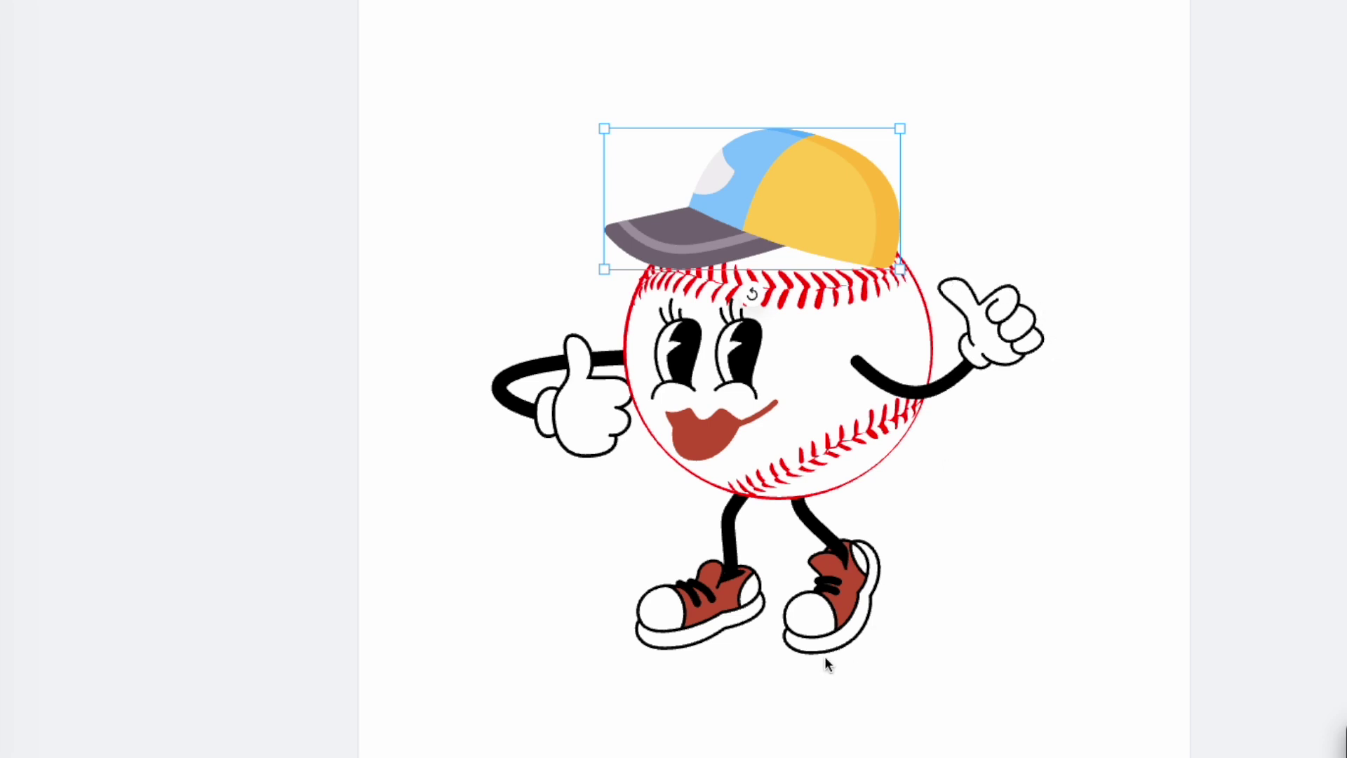
Give the baseball a black border with a weight of 76.20
left_click(819, 406)
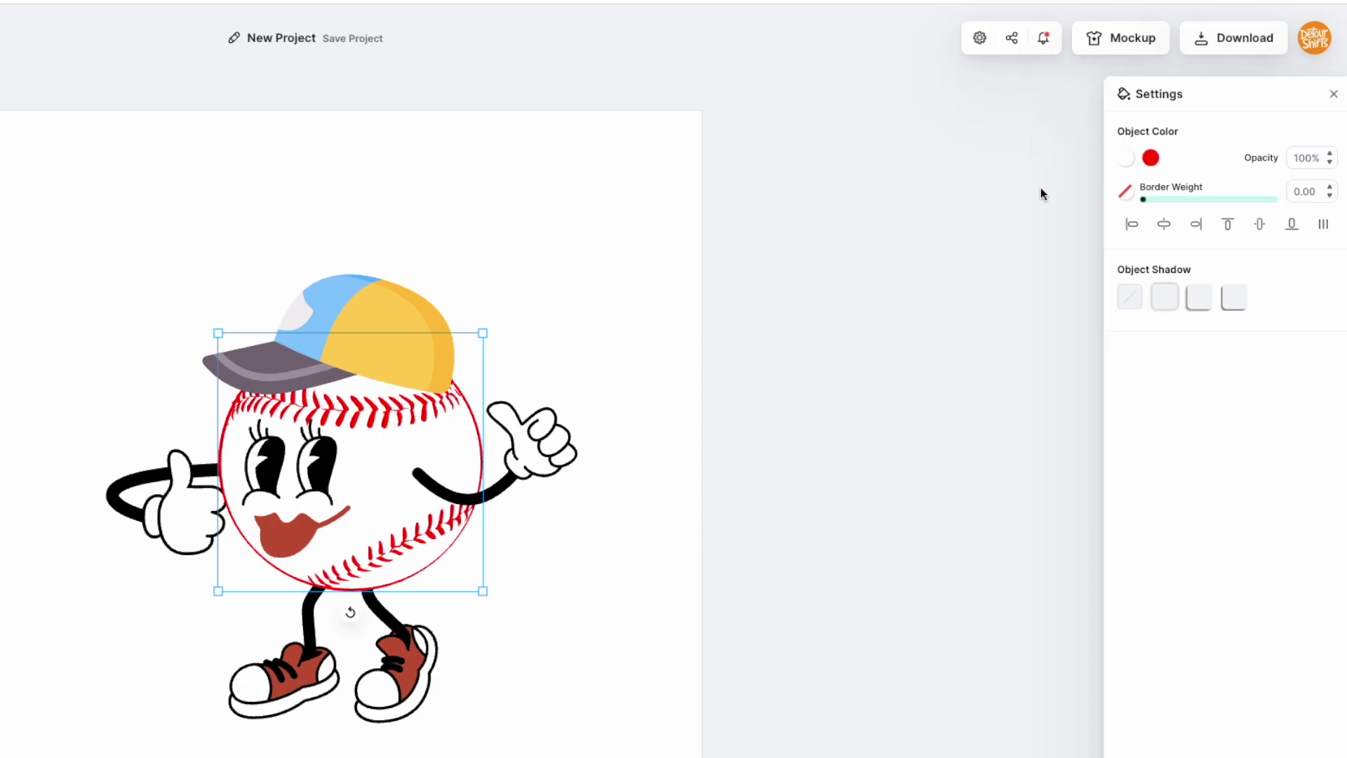
left_click(1125, 191)
left_click_drag(1008, 355, 851, 421)
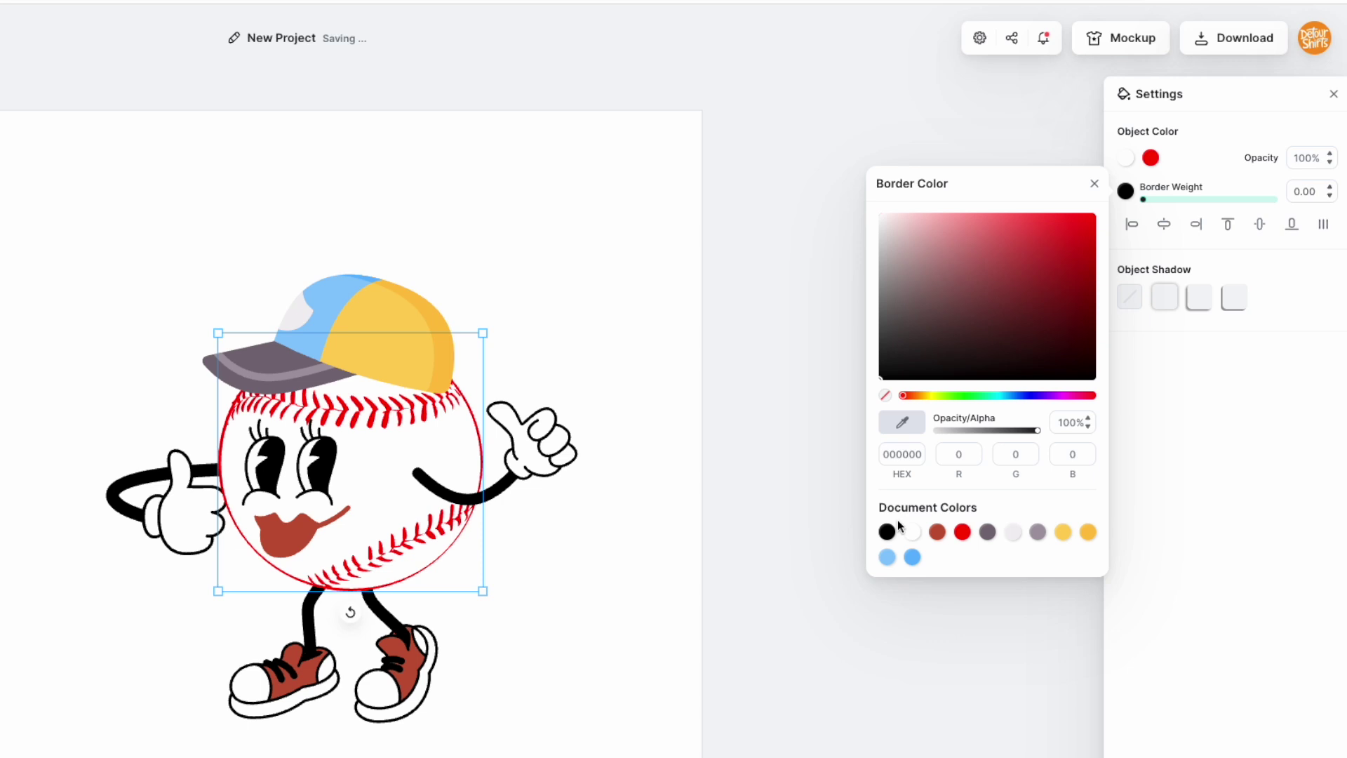
left_click_drag(1145, 200, 1247, 187)
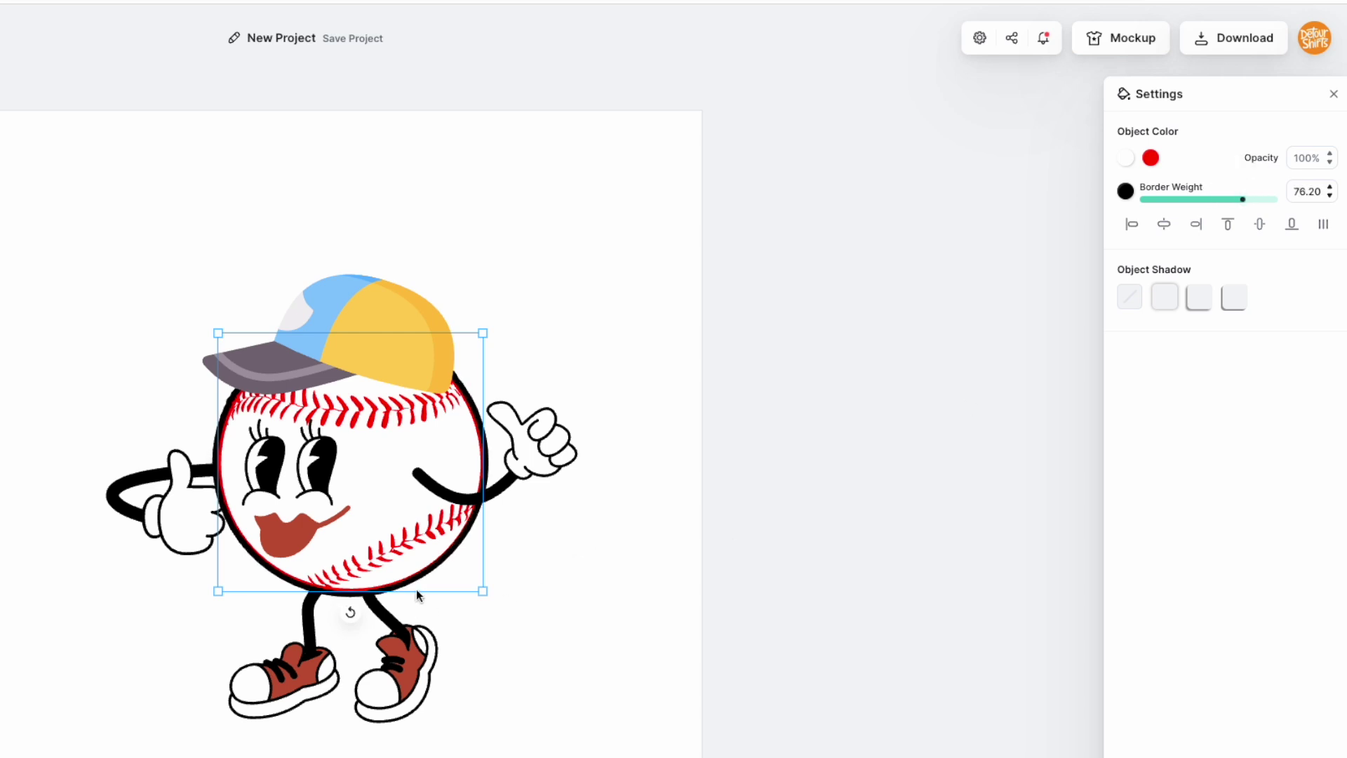
left_click(513, 626)
Give the cap a black border with a weight of 58.60
left_click(388, 307)
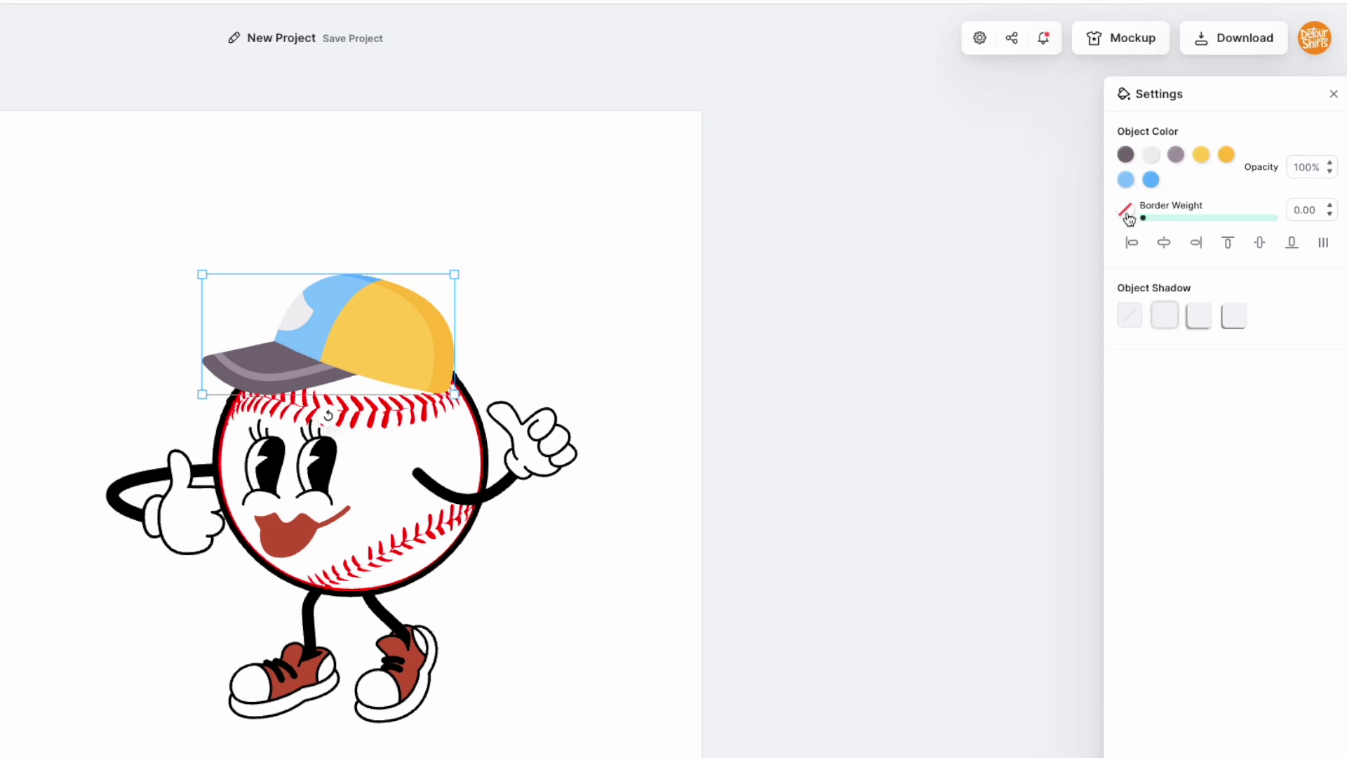
left_click(1127, 212)
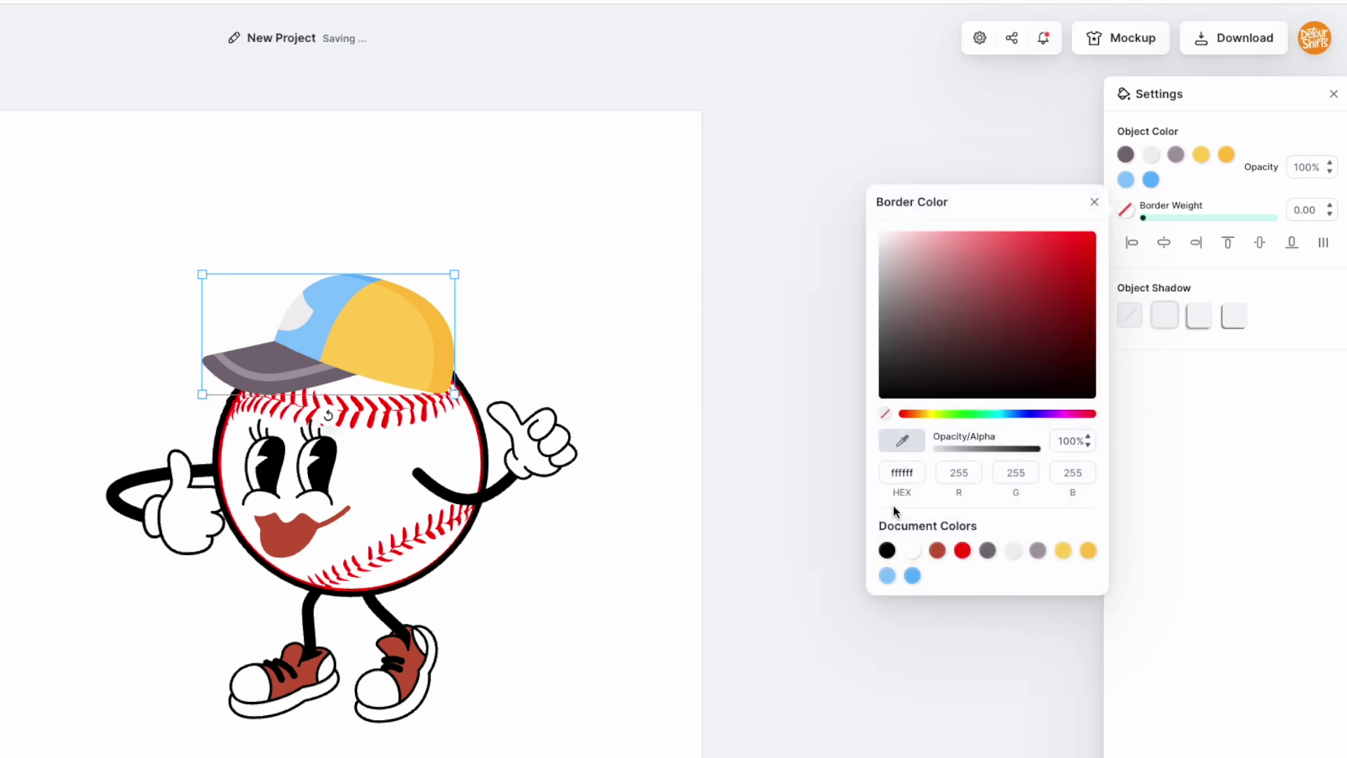
left_click(887, 550)
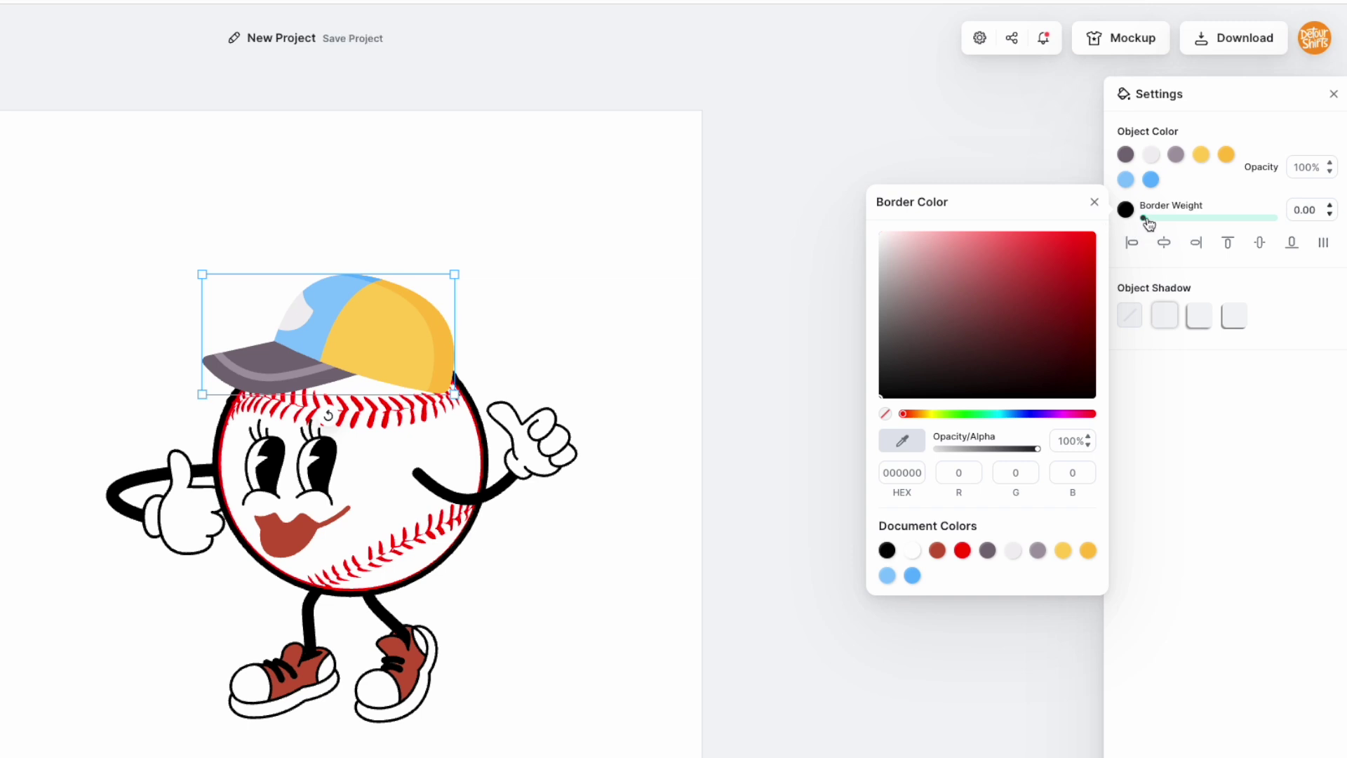
left_click_drag(1148, 222, 1222, 211)
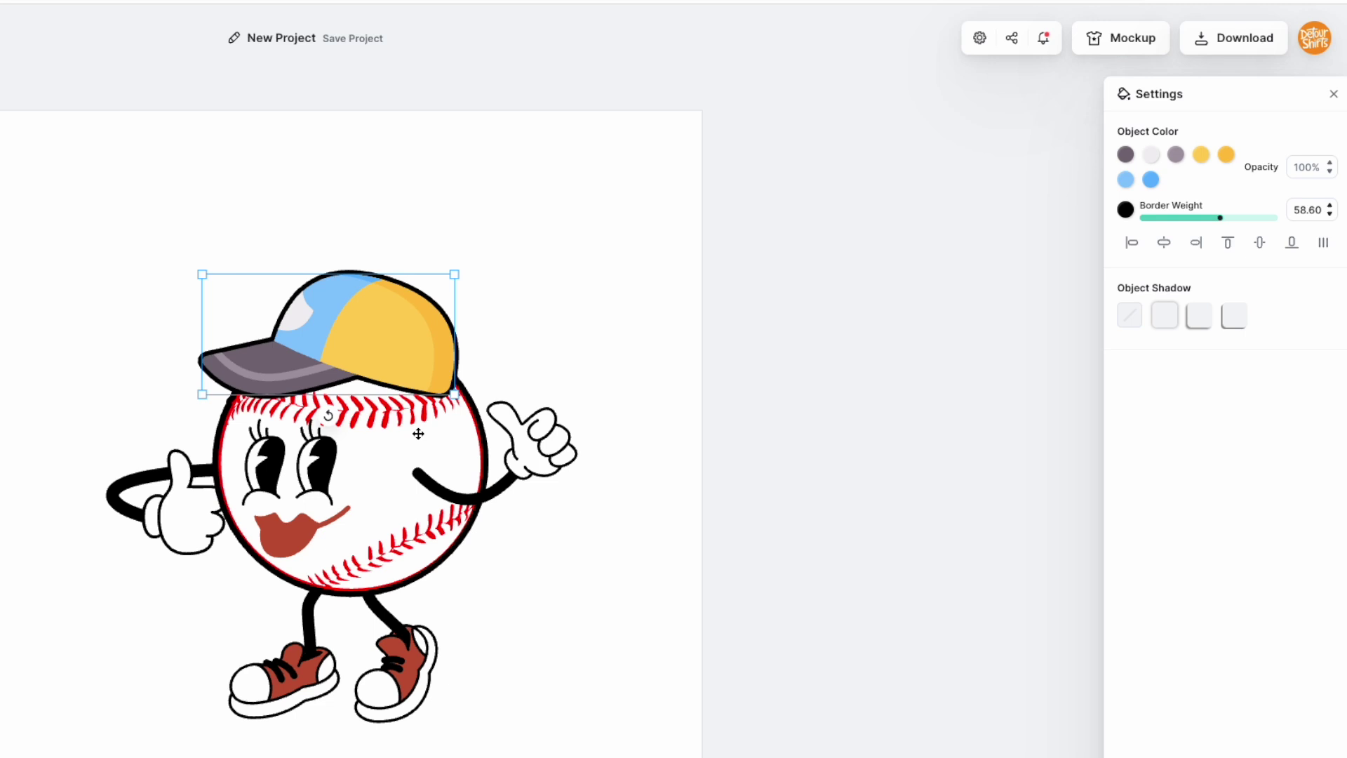
Rotate the cap to about -3° and reposition it so it sits snugly on the baseball's upper edge
scroll(445, 439, "up", 4)
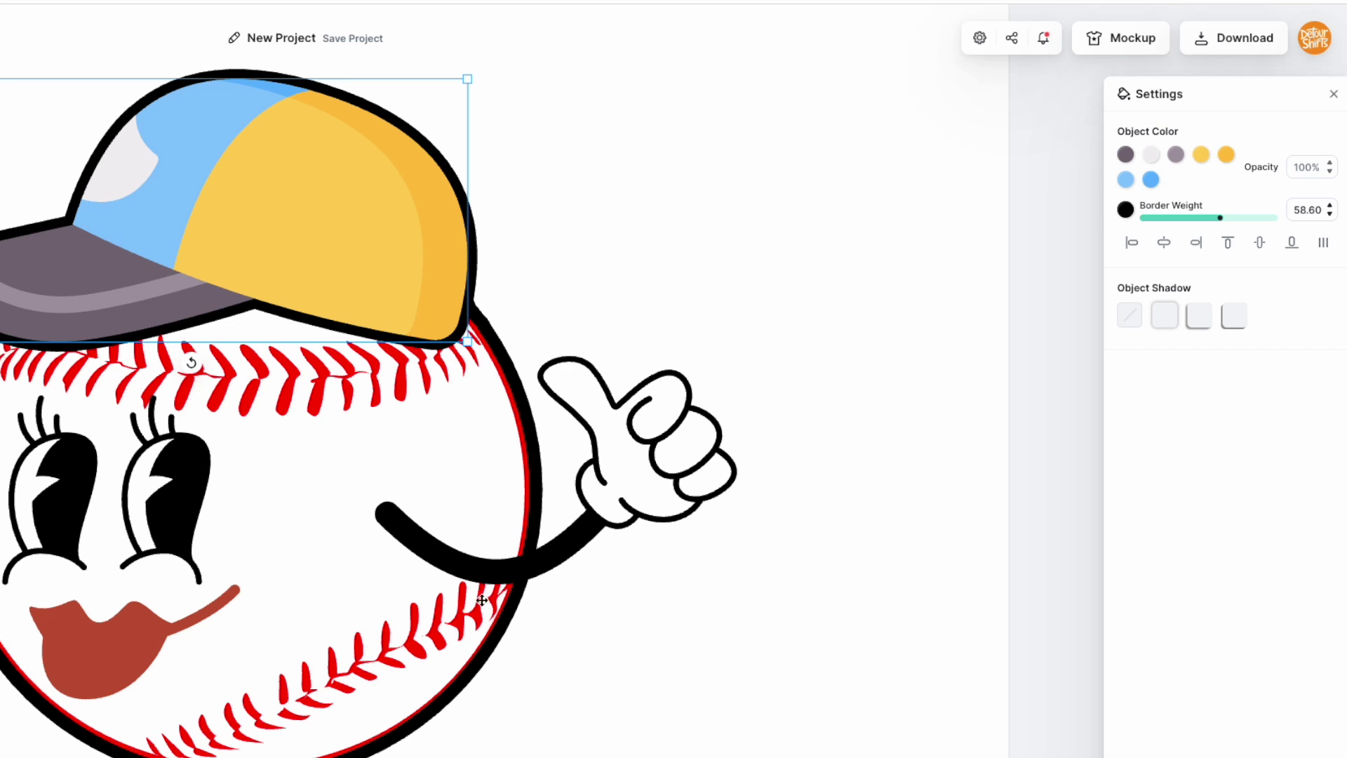
left_click_drag(432, 287, 435, 285)
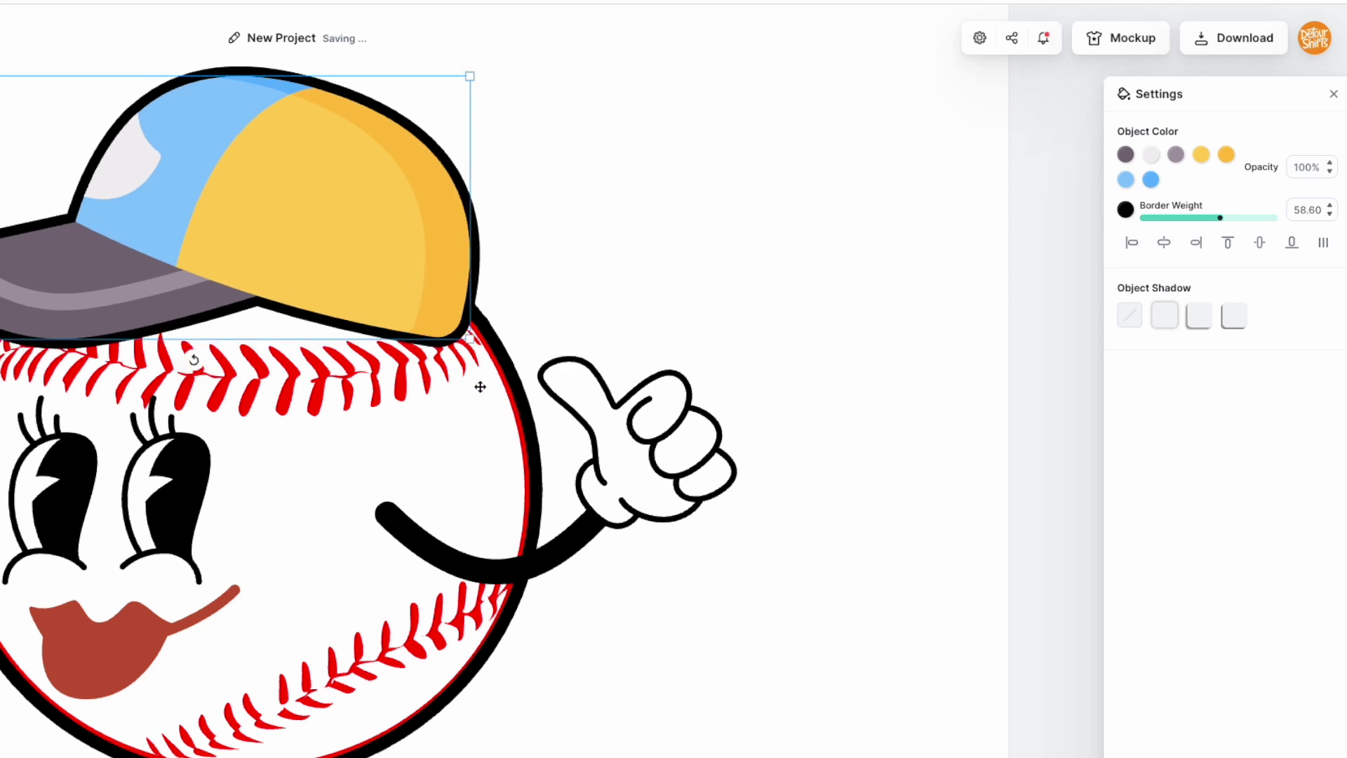
left_click_drag(194, 360, 205, 364)
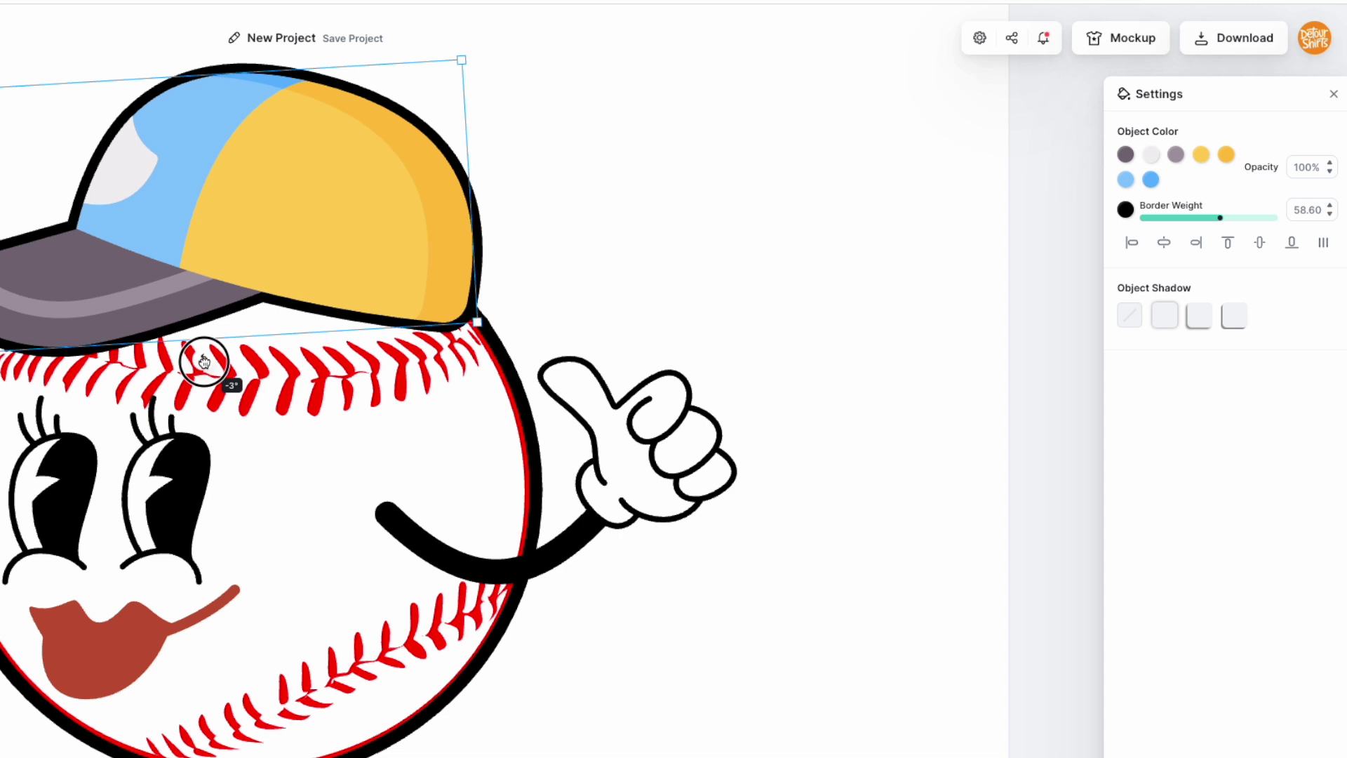
left_click_drag(252, 235, 248, 246)
left_click(672, 189)
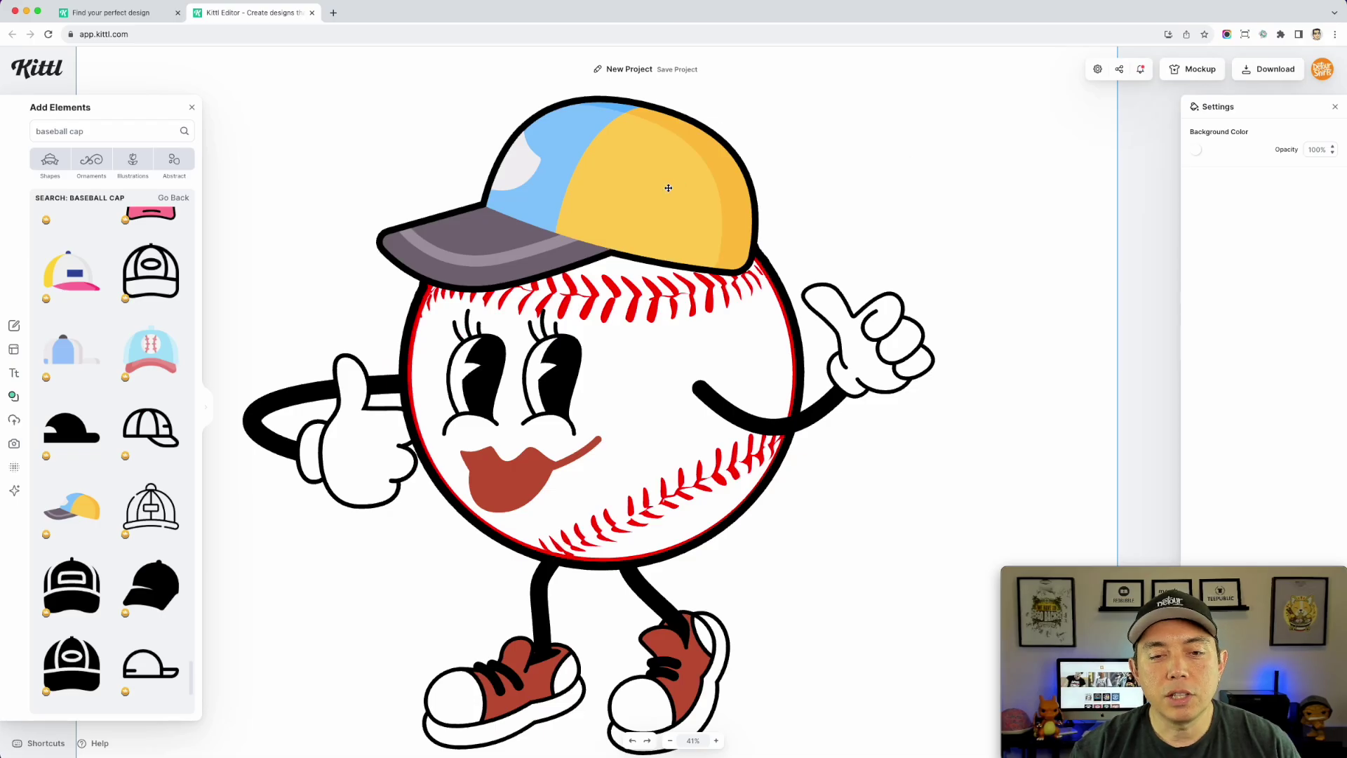
Recolor the cap's pale gray front patch and its yellow side panel white (ffffff)
left_click(668, 188)
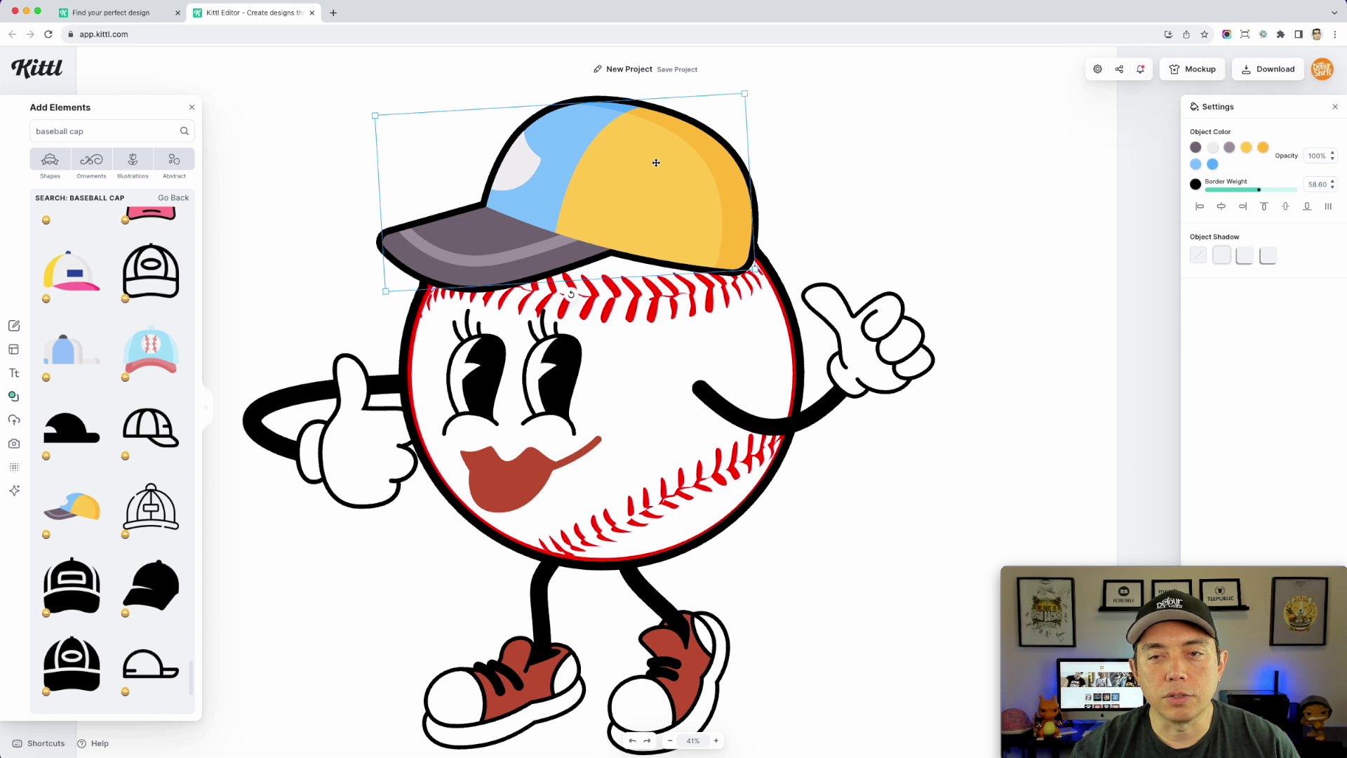
left_click(1214, 149)
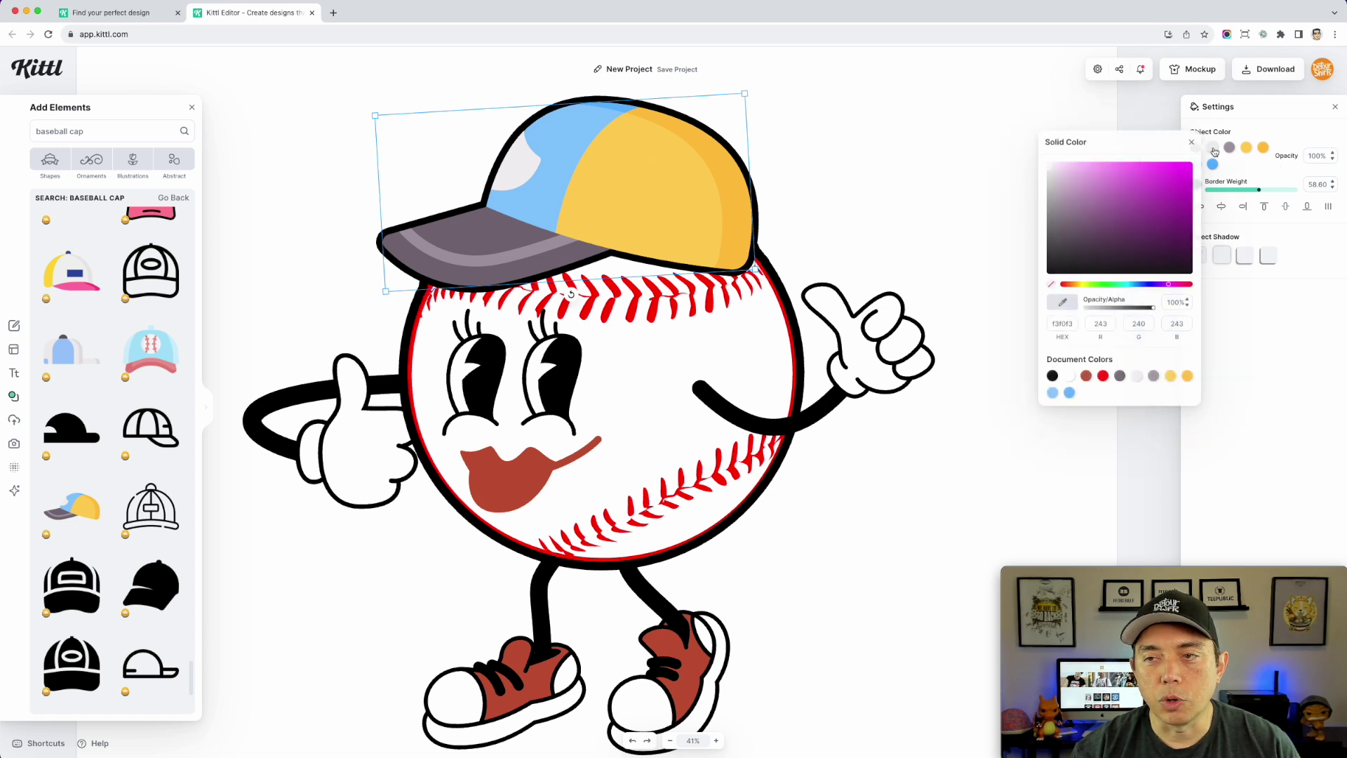
left_click(676, 183)
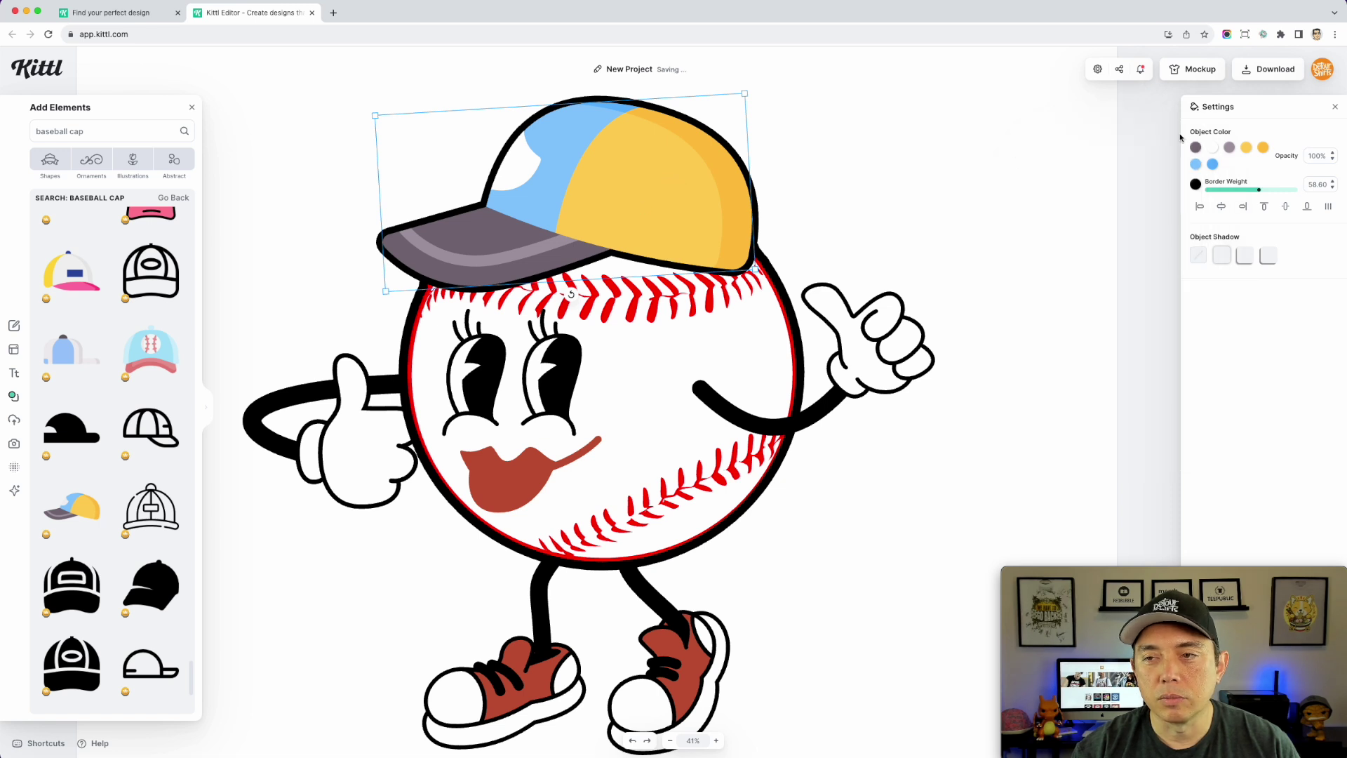
left_click(1263, 148)
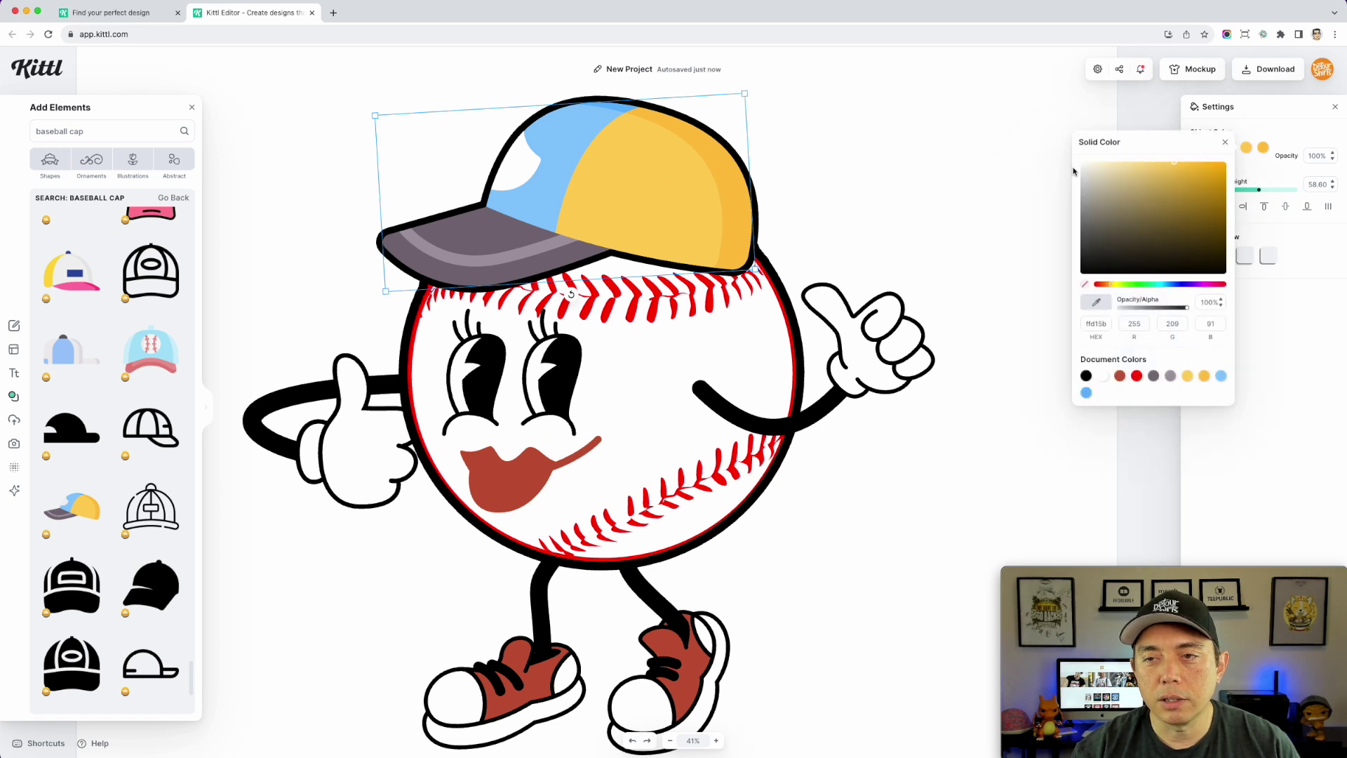
left_click(1104, 377)
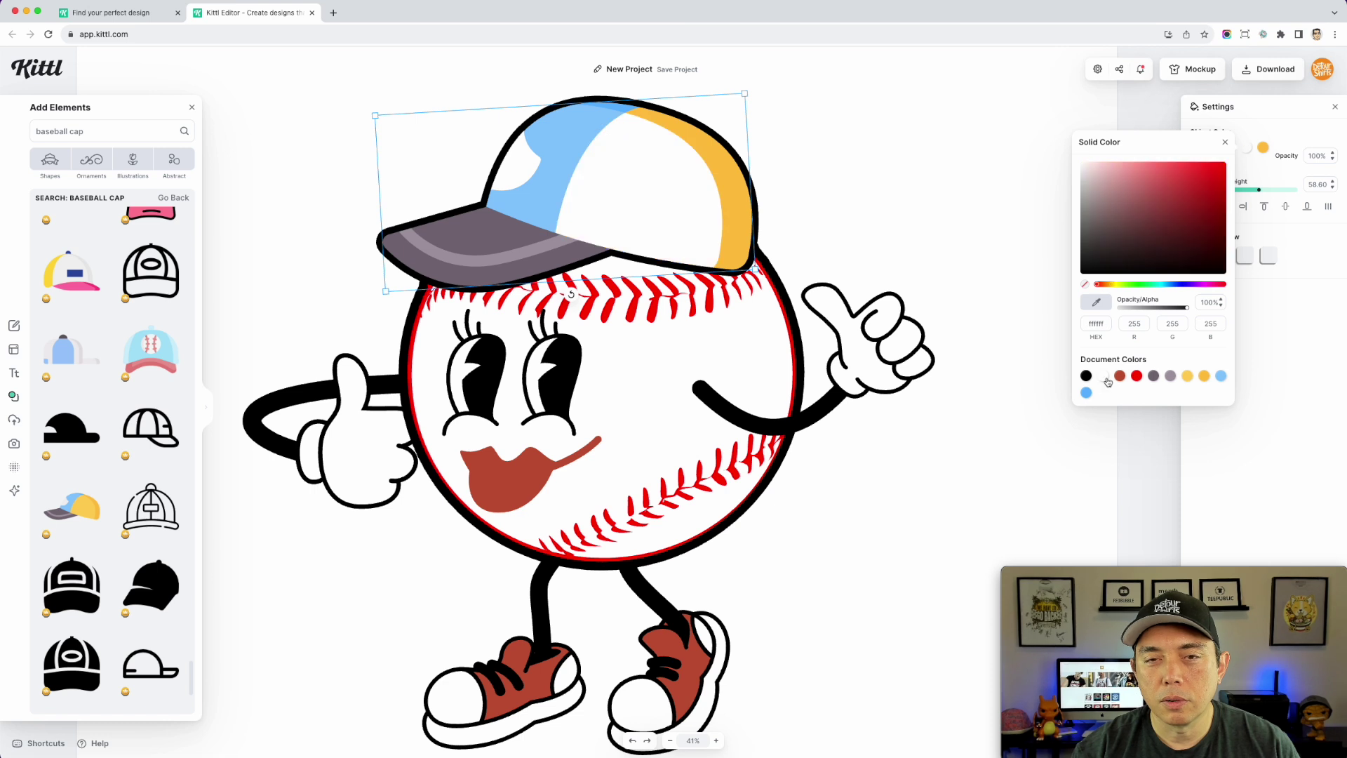
left_click(1226, 141)
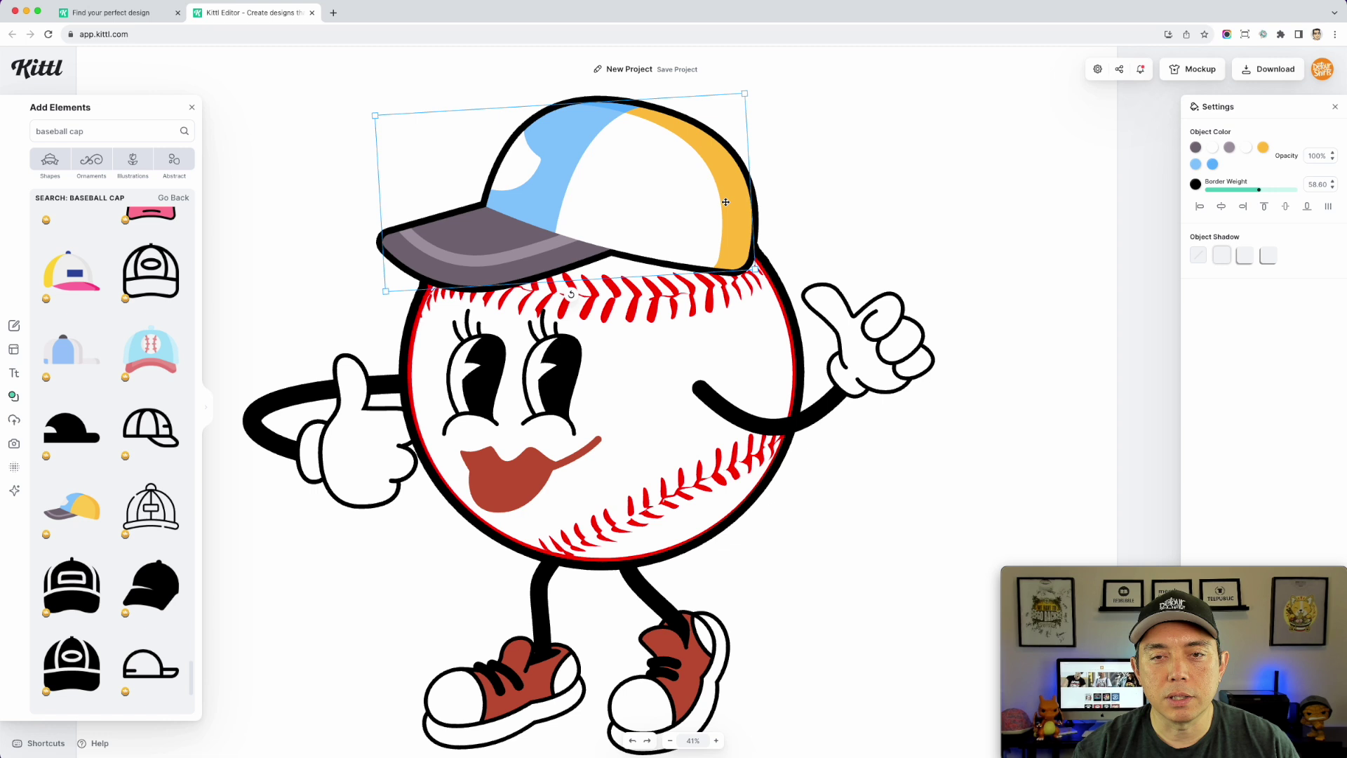
Try bright red (ff0000) on the cap's orange rear band and settle on the shoes' brick red (c35537)
left_click(1256, 147)
left_click(1136, 376)
left_click(1153, 376)
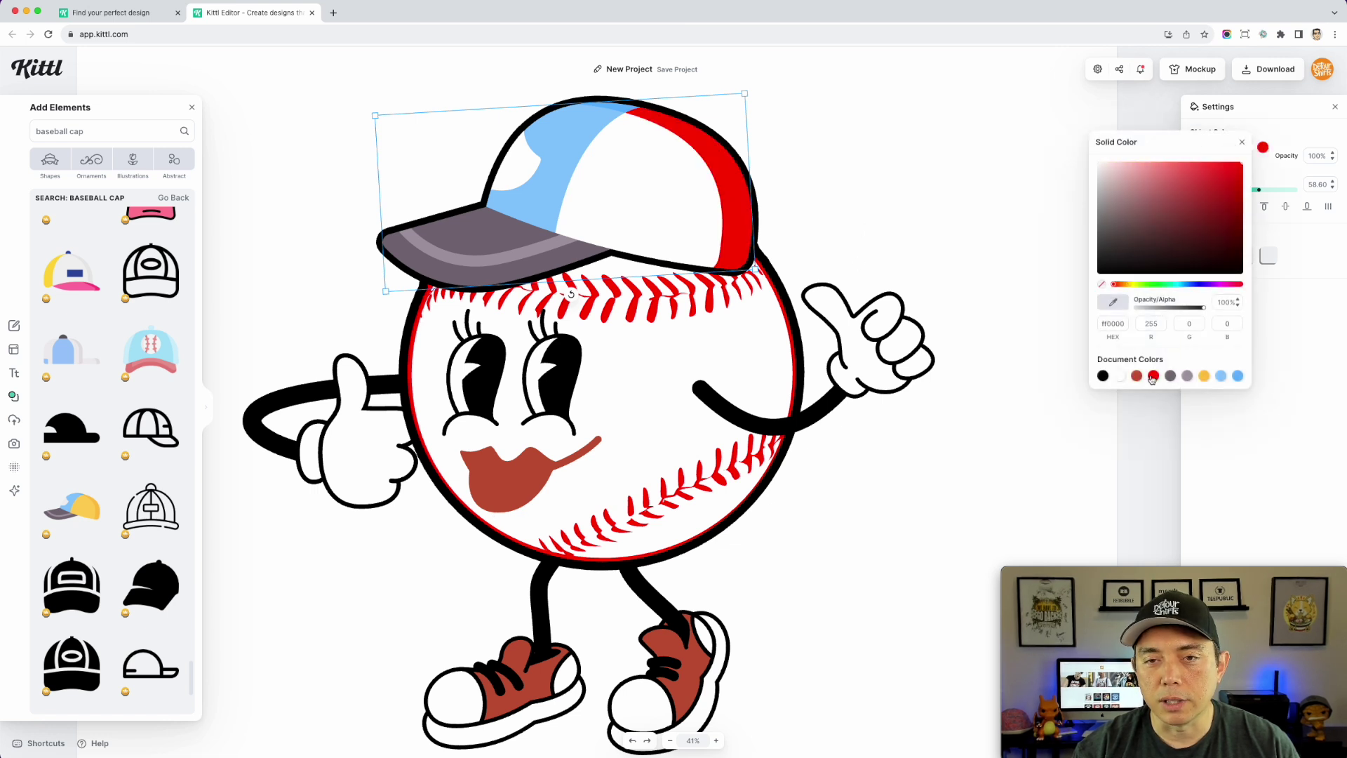
left_click(1137, 376)
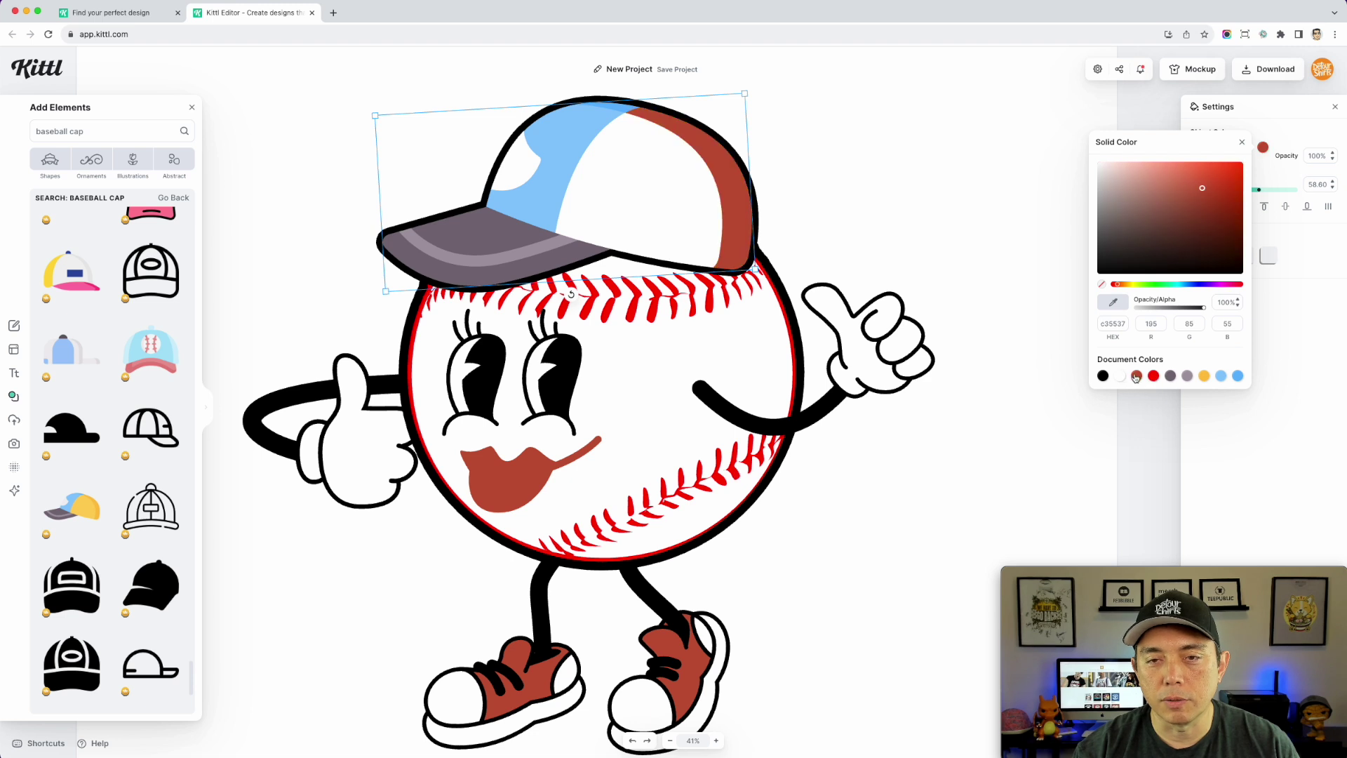
left_click(840, 98)
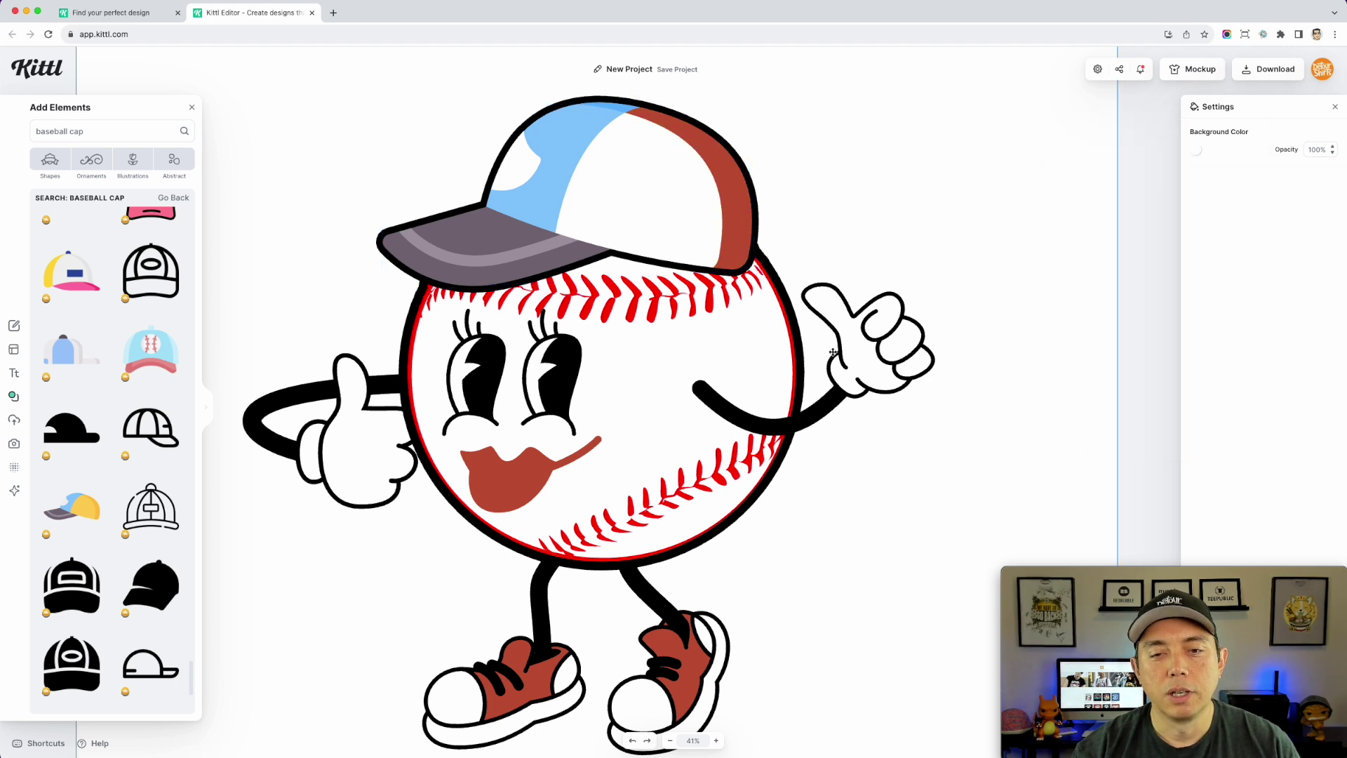
Group the baseball character's body, limbs, face and cap into one object and position it near the middle of the artboard
scroll(833, 352, "down", 5)
left_click(641, 381)
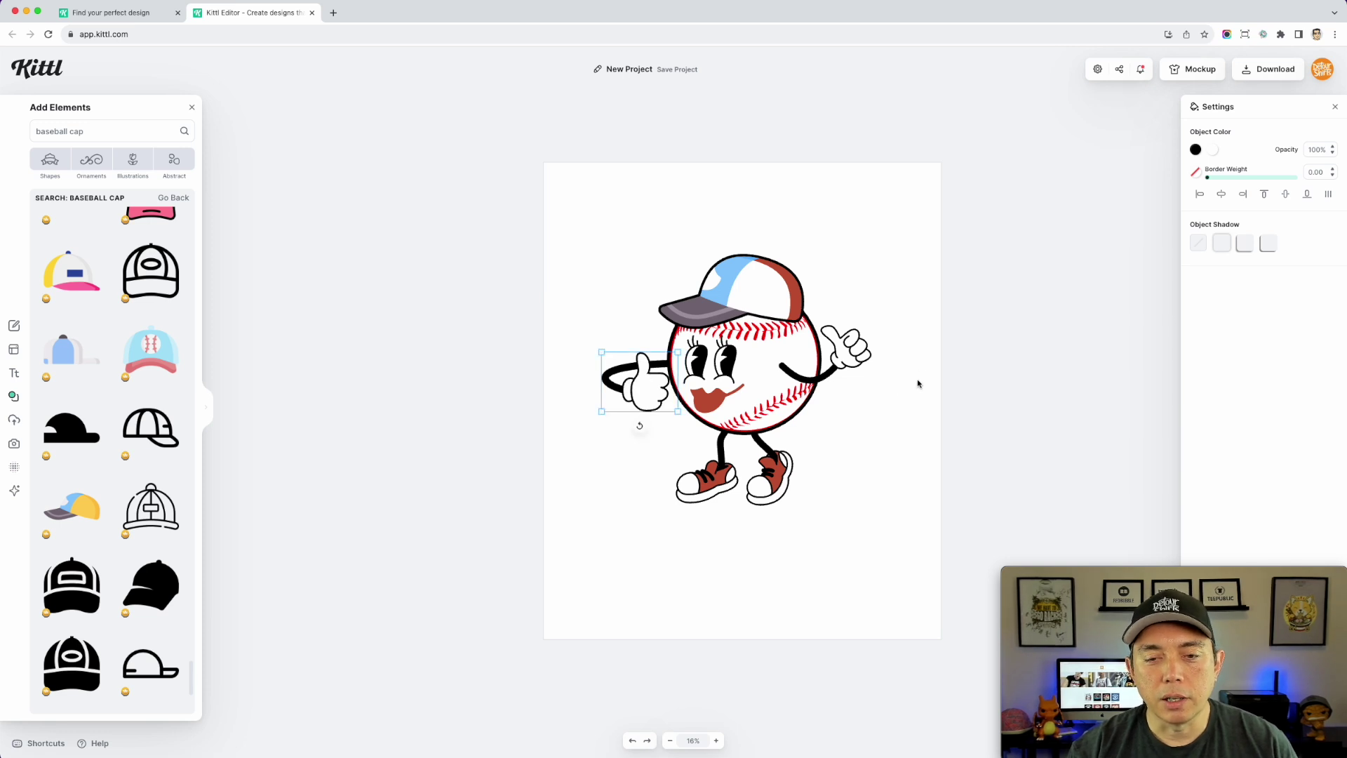
left_click(584, 226)
left_click_drag(584, 225, 913, 582)
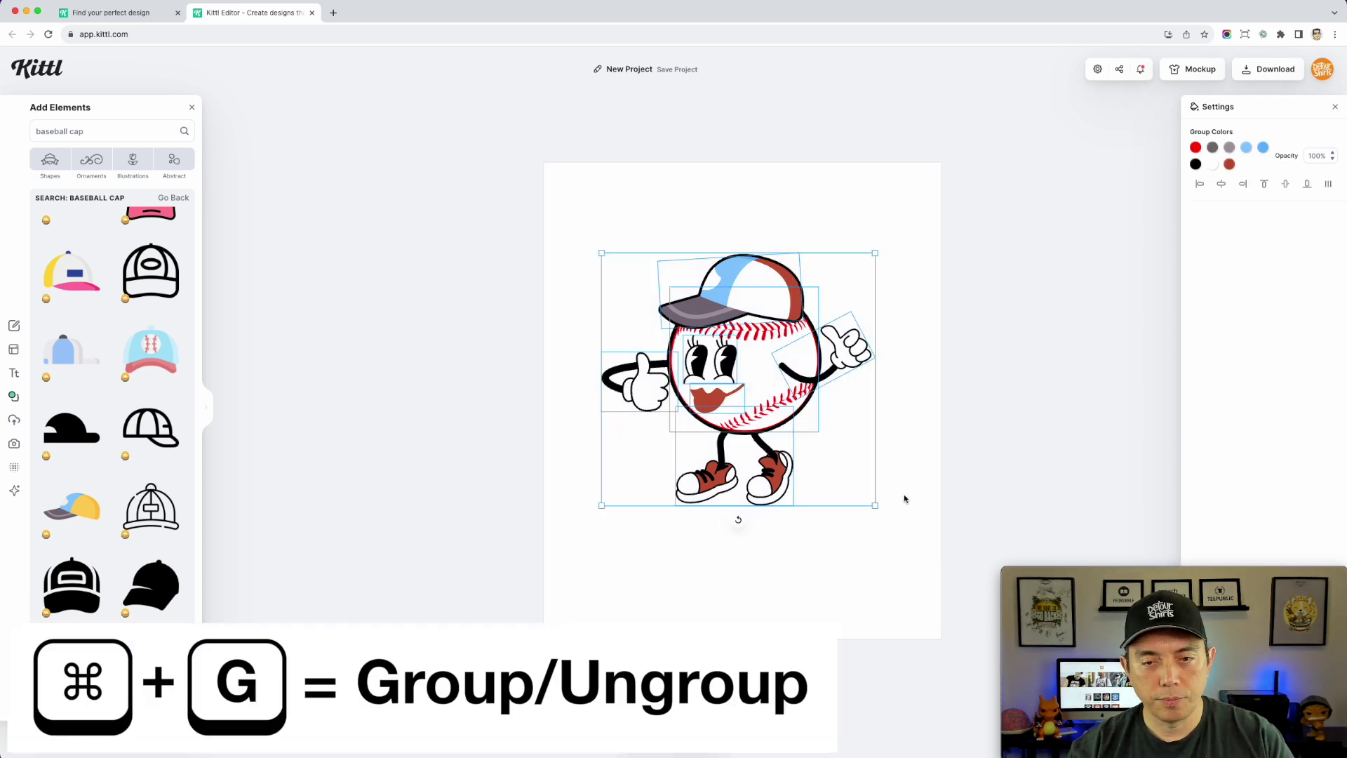
key("super+g")
mouse_move(736, 382)
left_mouse_down()
mouse_move(722, 361)
mouse_move(743, 367)
left_mouse_up()
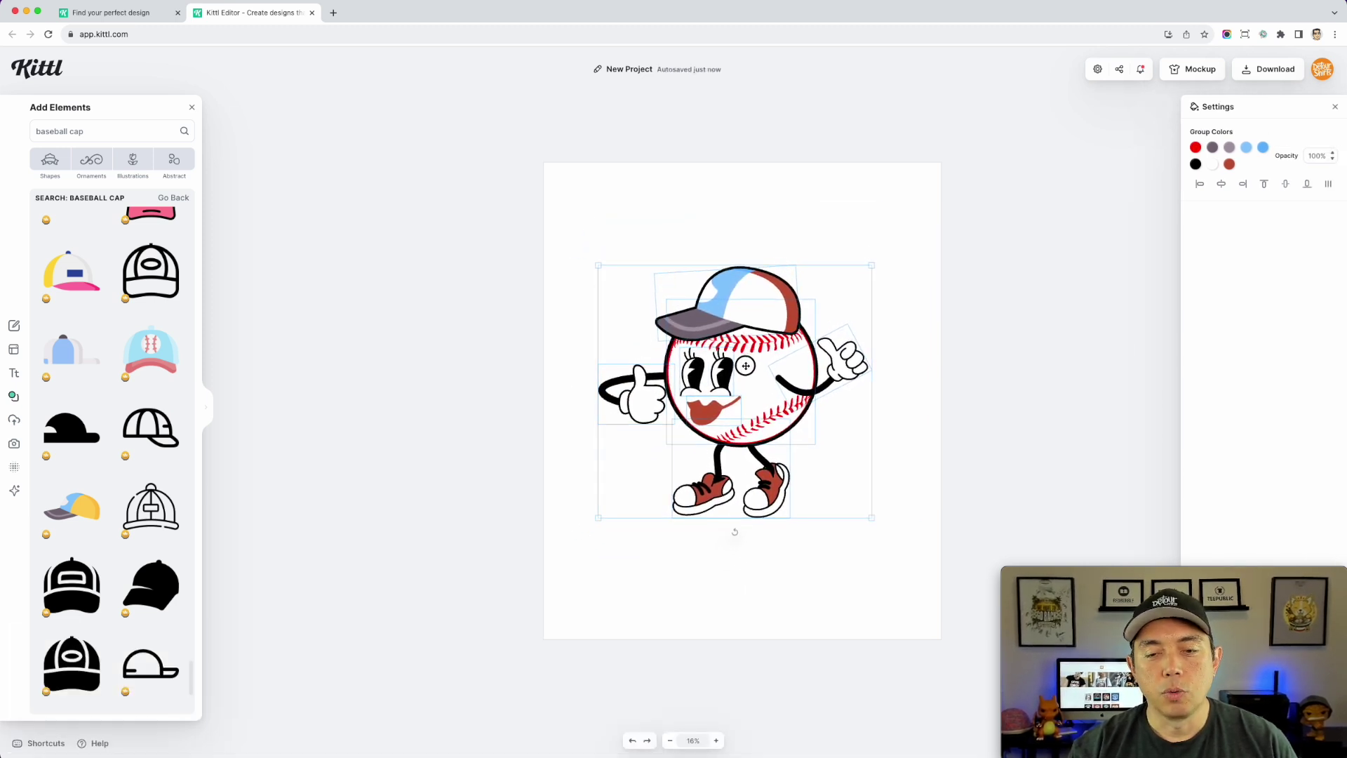
left_click(922, 364)
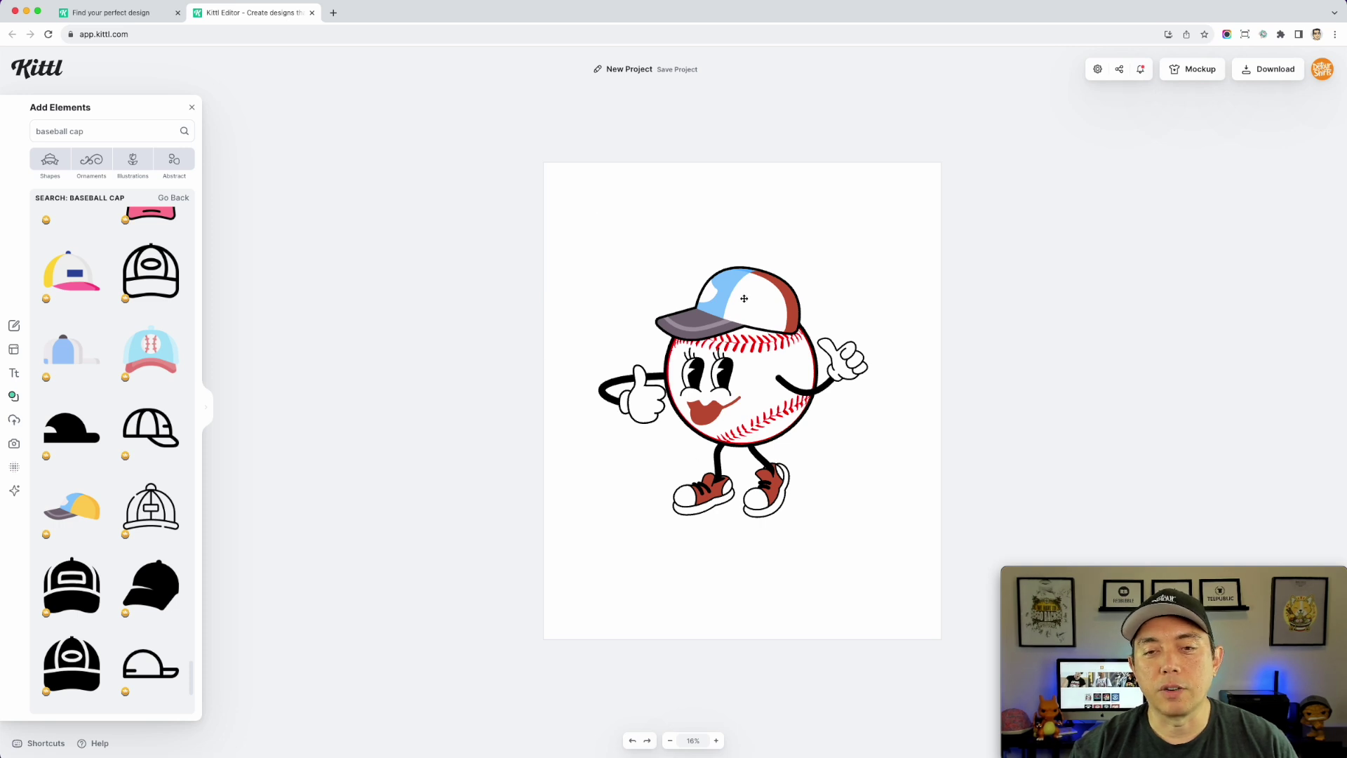
left_click_drag(739, 368, 742, 370)
left_click(951, 337)
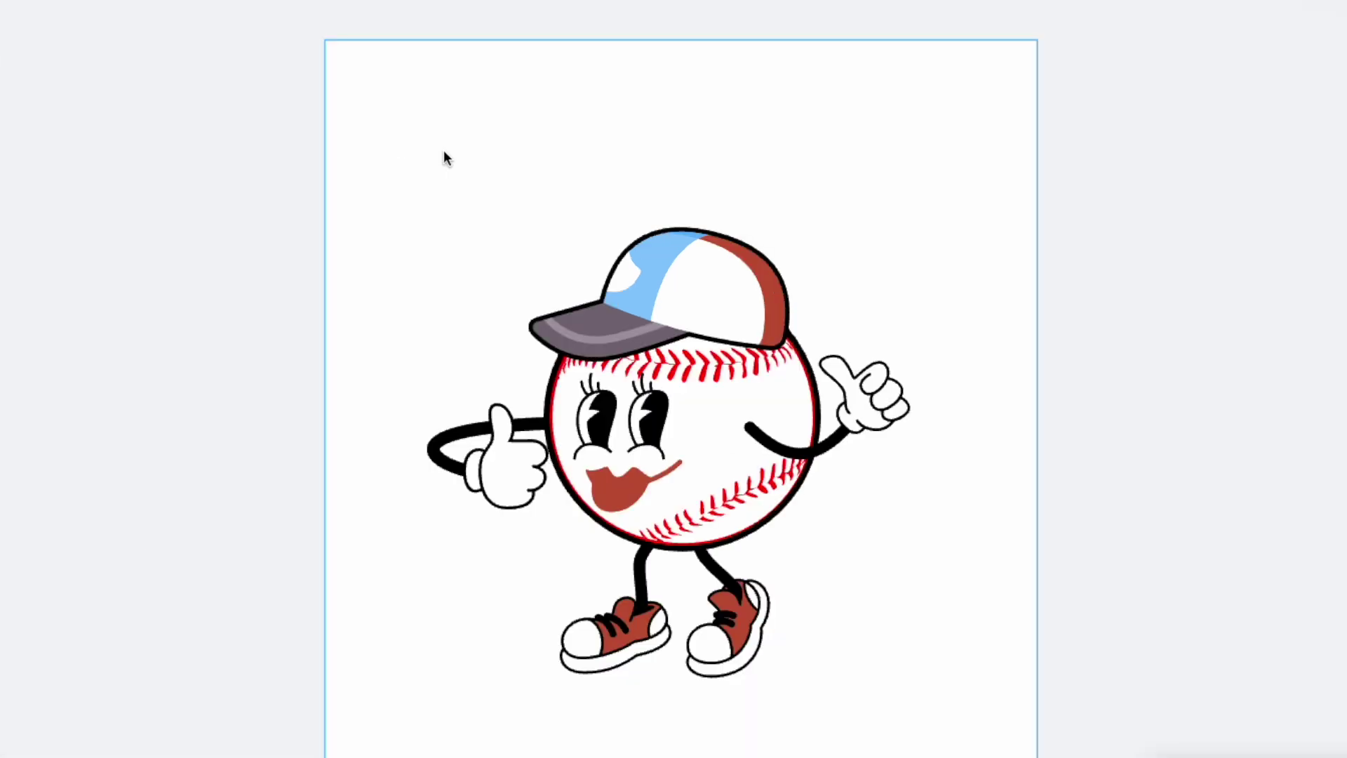
Add a headline above the character reading "ALL-STAR BASEBALL" and widen its text box
key("t")
left_click(551, 473)
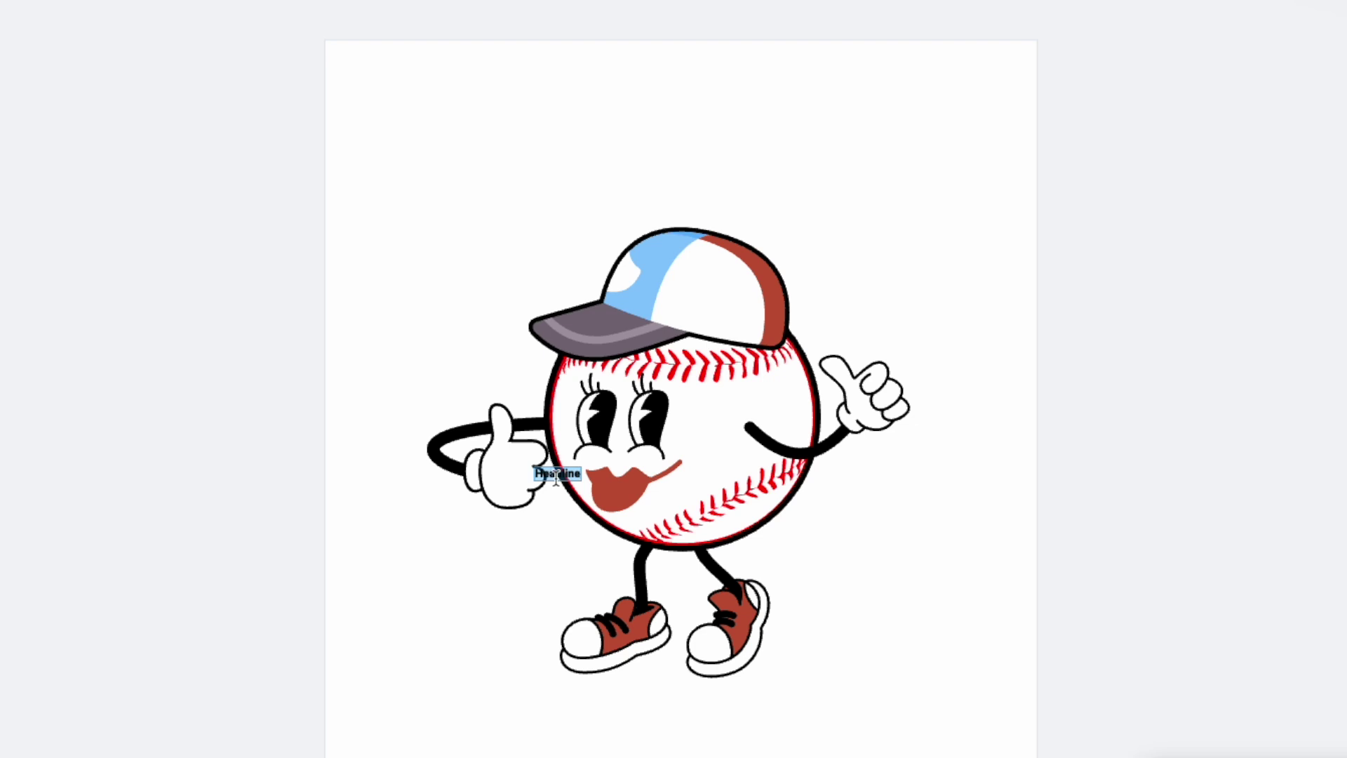
key("Escape")
left_click_drag(549, 470, 547, 121)
double_click(545, 122)
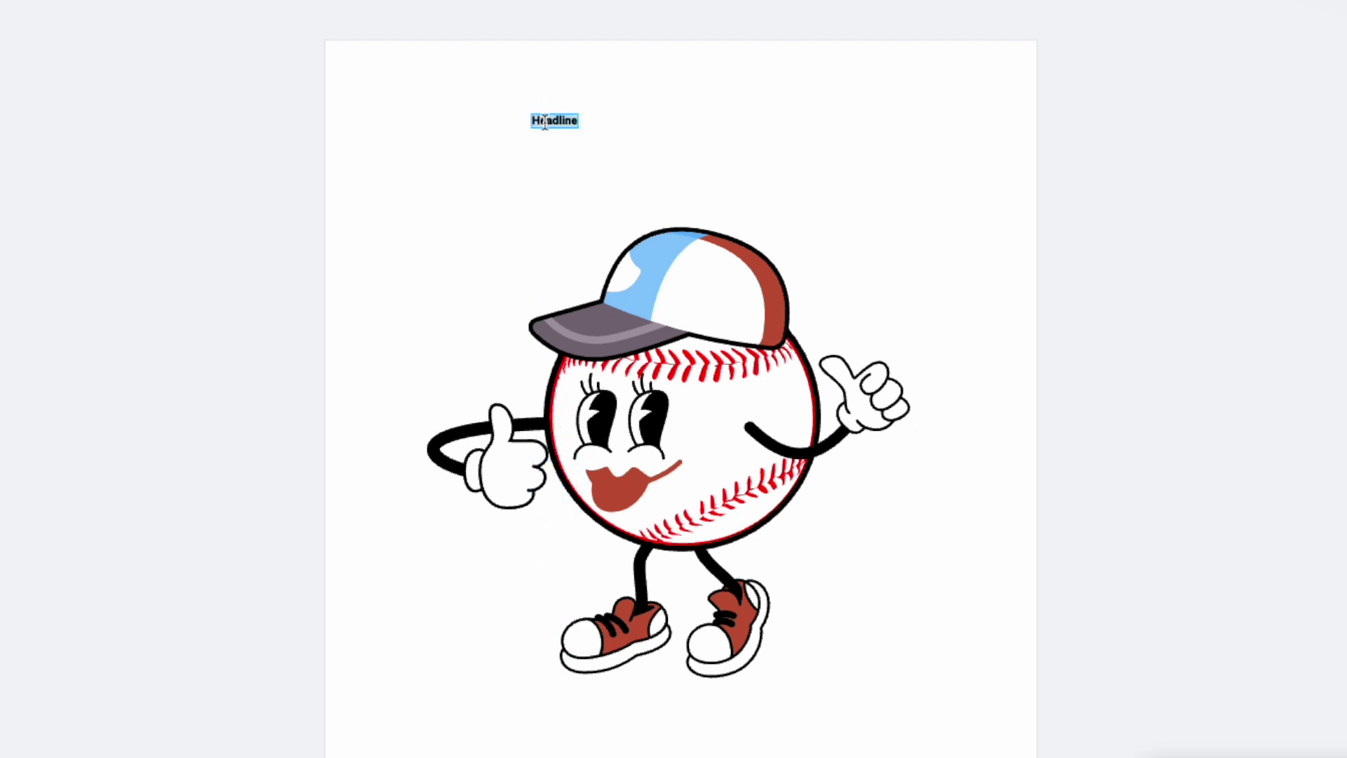
type("aLL-STAR")
key("Return")
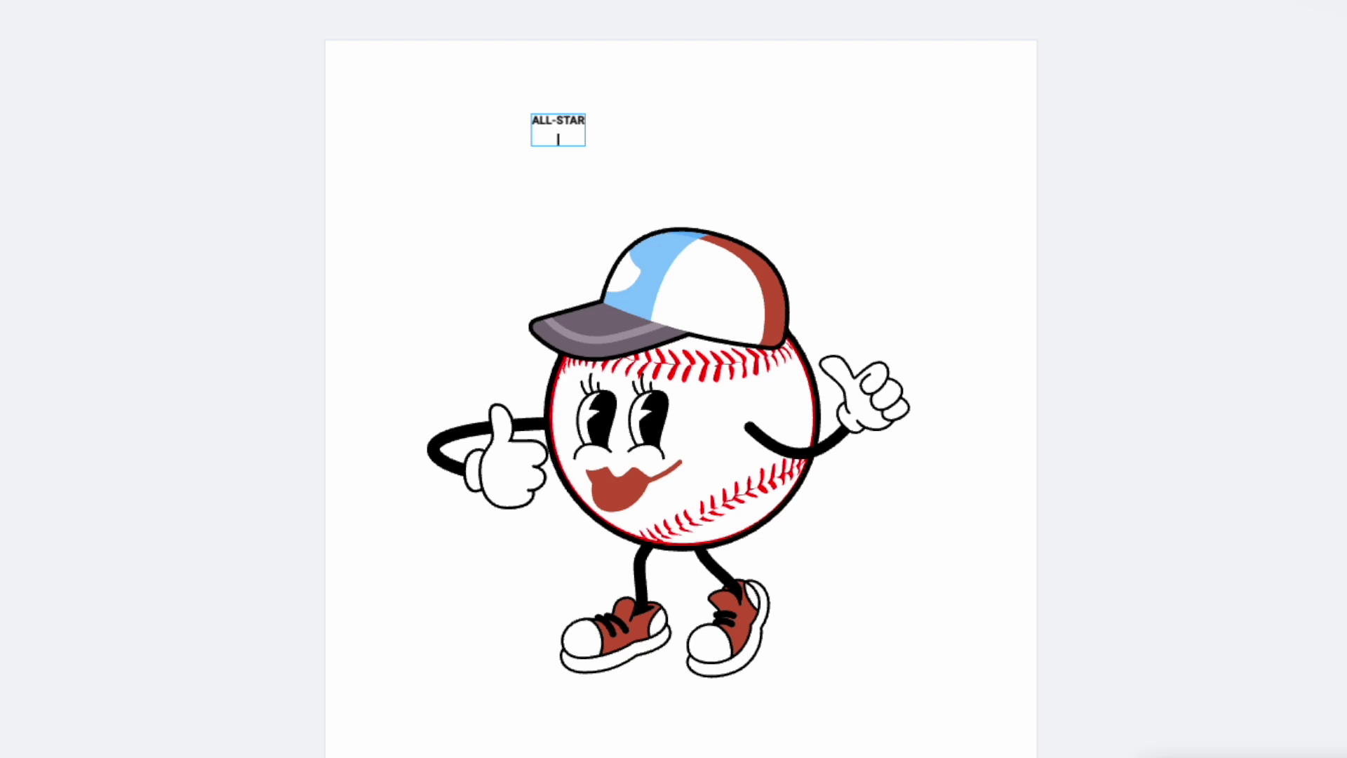
type("BASEBALL")
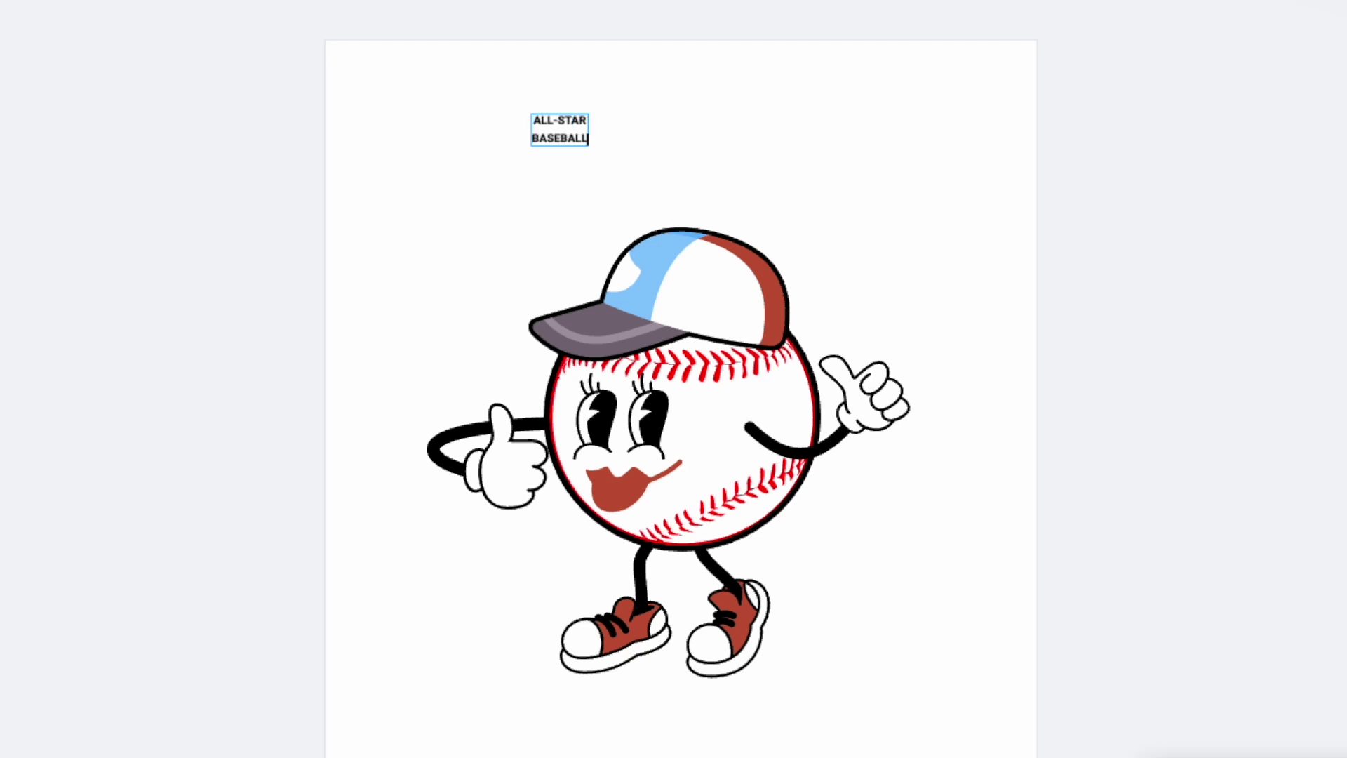
key("Escape")
left_click_drag(577, 138, 767, 129)
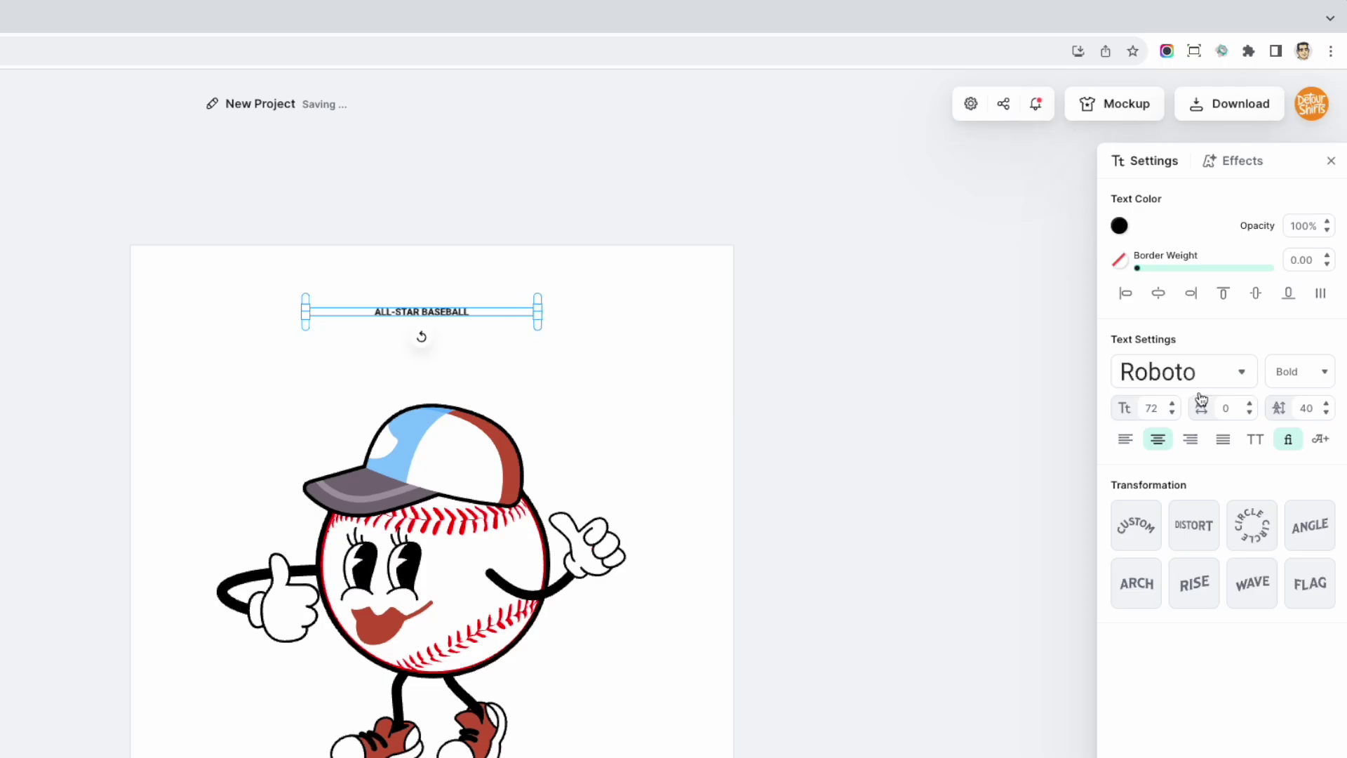
Set the headline's font size to 662, widen its text box to fit two lines and centre it over the character
left_click(1151, 408)
double_click(1152, 408)
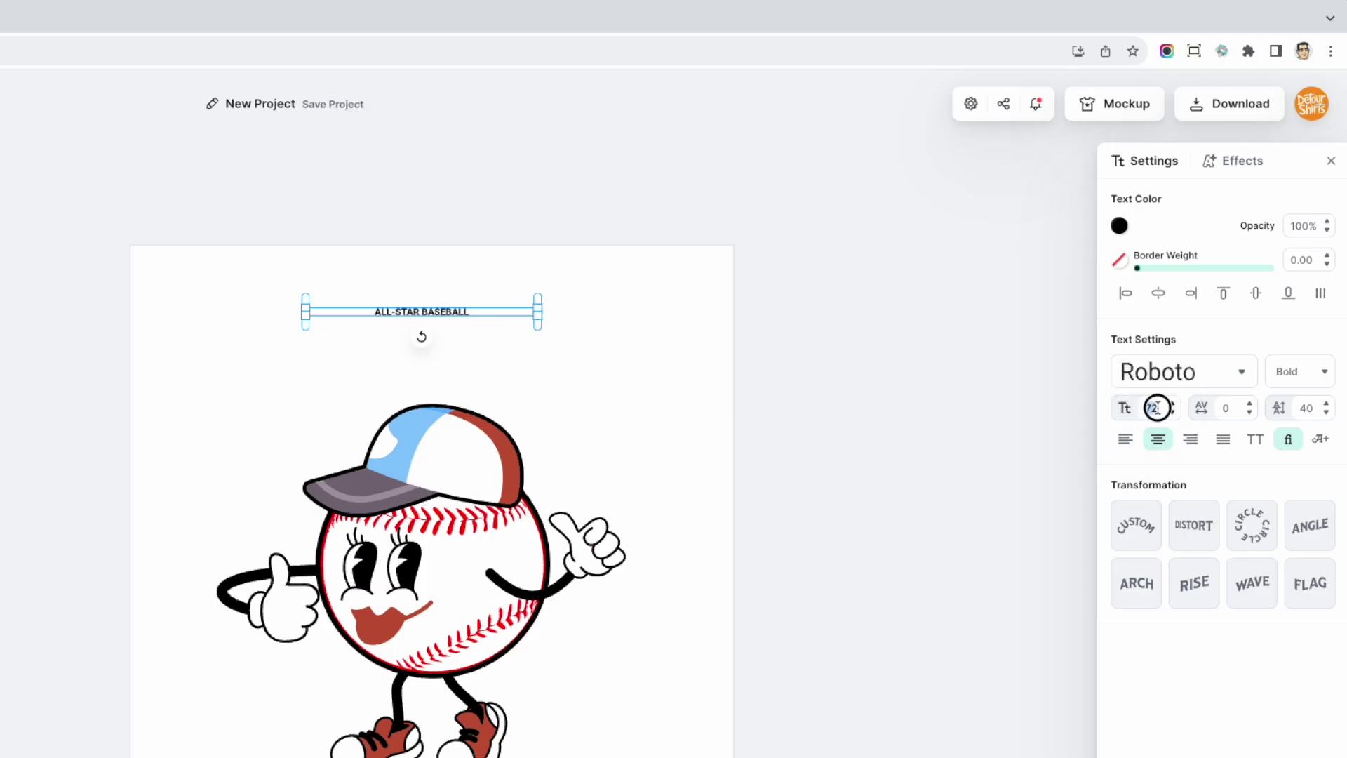
type("662")
key("Return")
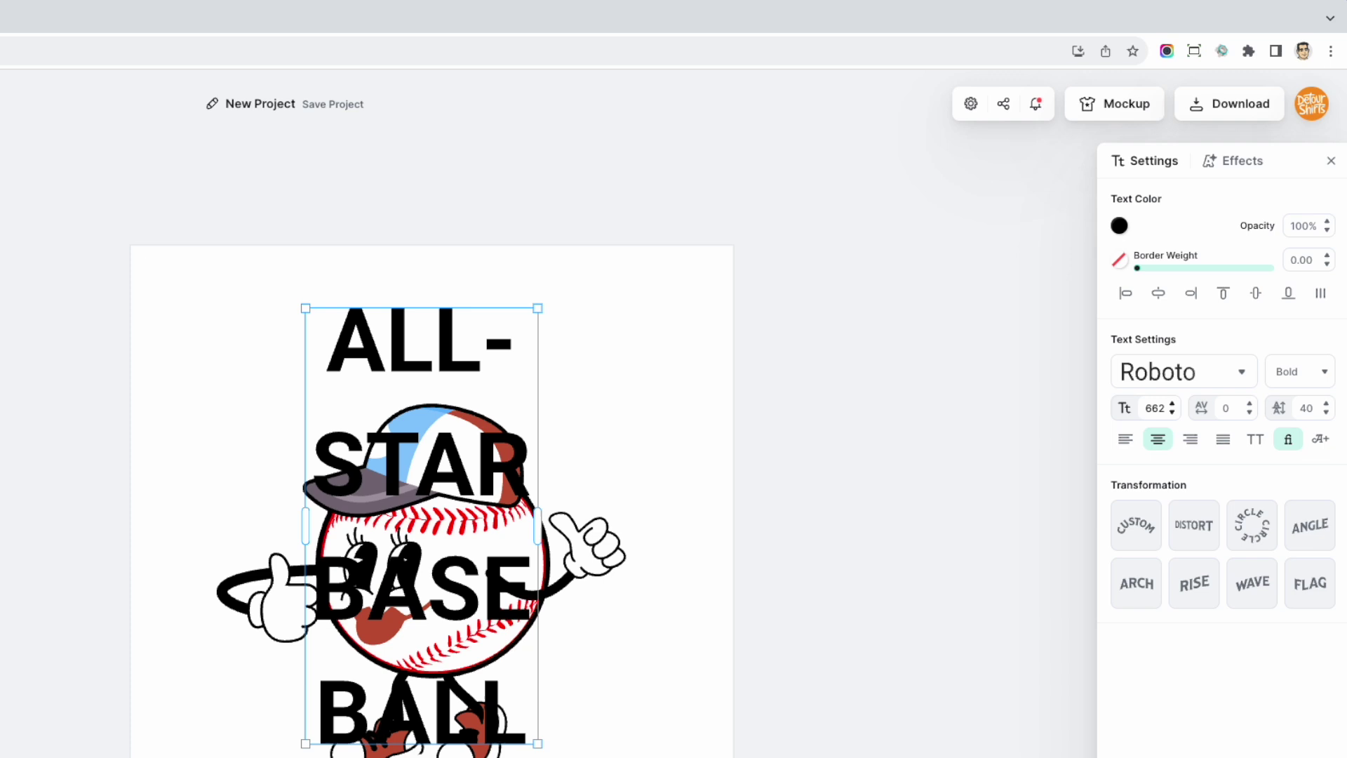
left_click_drag(537, 528, 744, 459)
left_click_drag(588, 360, 473, 361)
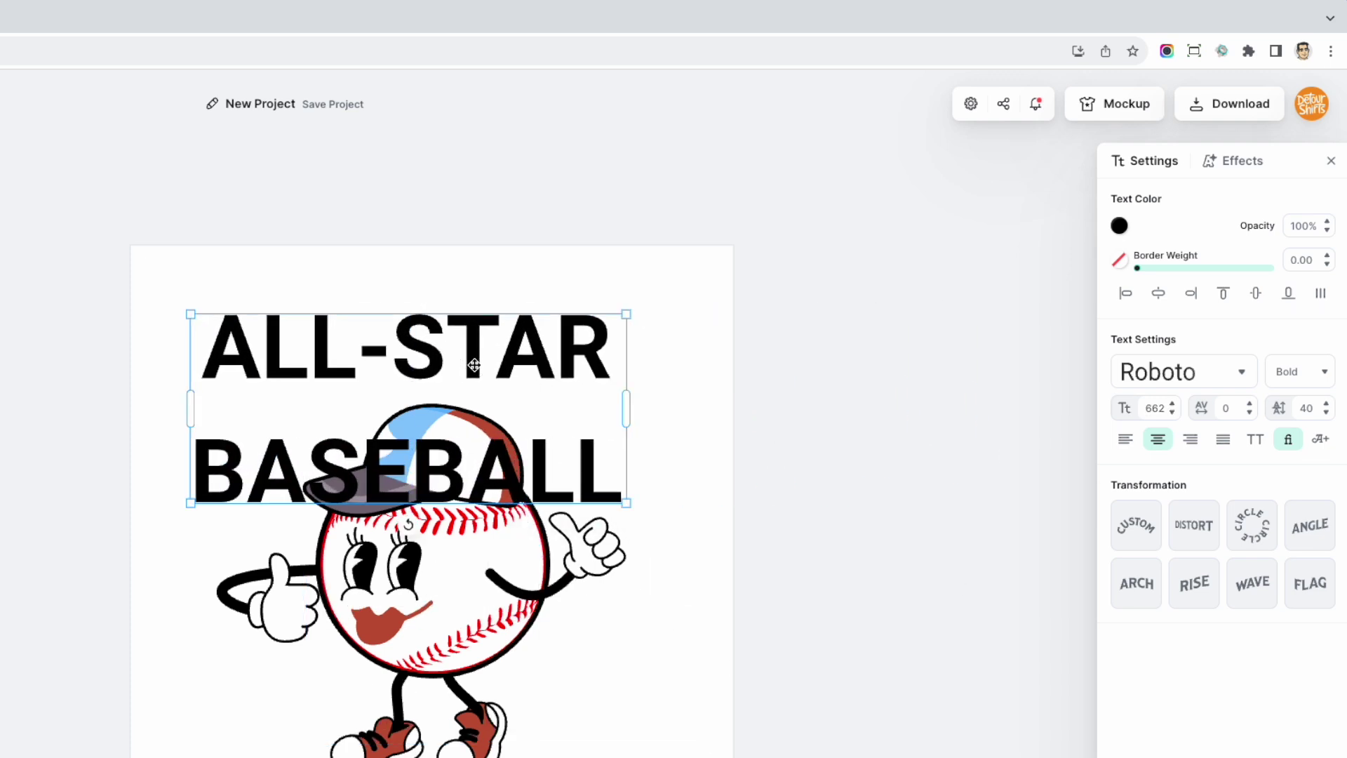
Apply the Circle transformation to the headline, shrink the circle around the character and set the typeface to Titan One
left_click(1258, 533)
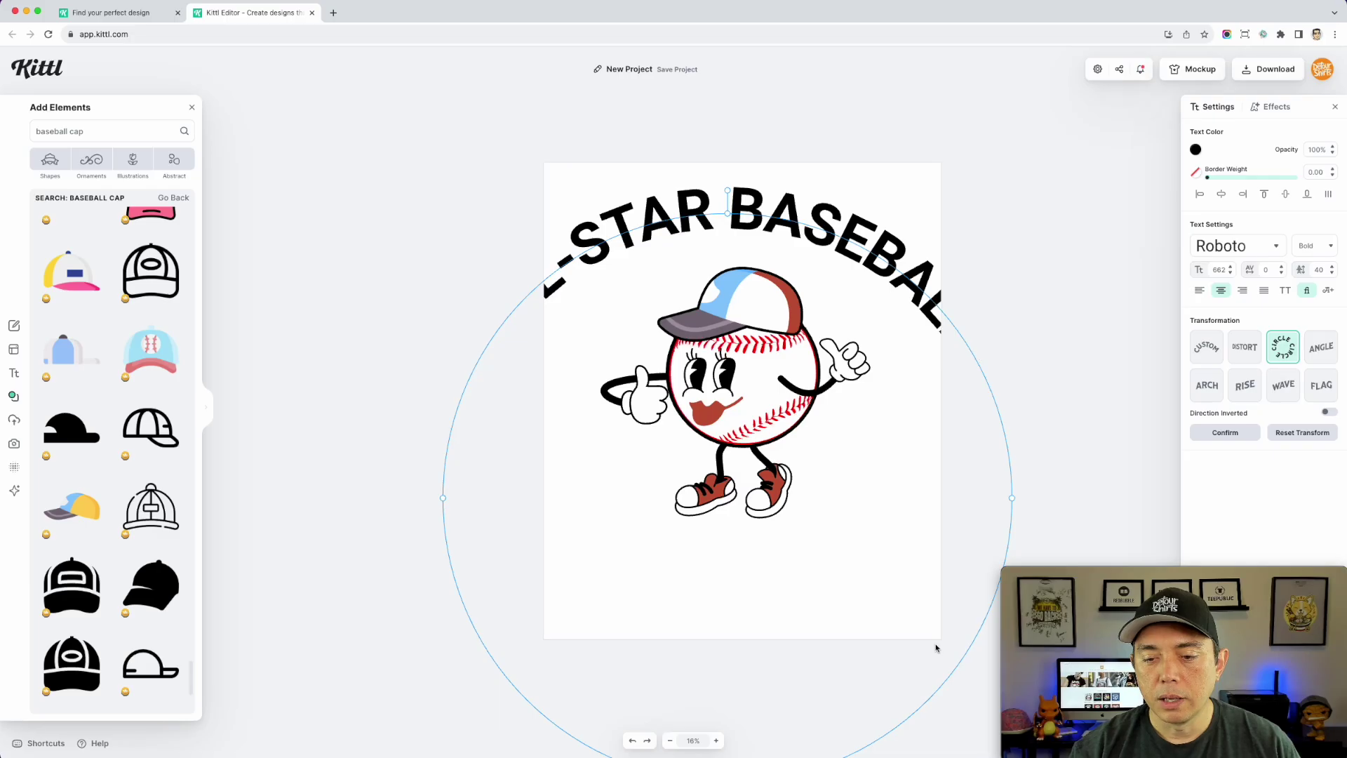
left_click_drag(1011, 498, 903, 333)
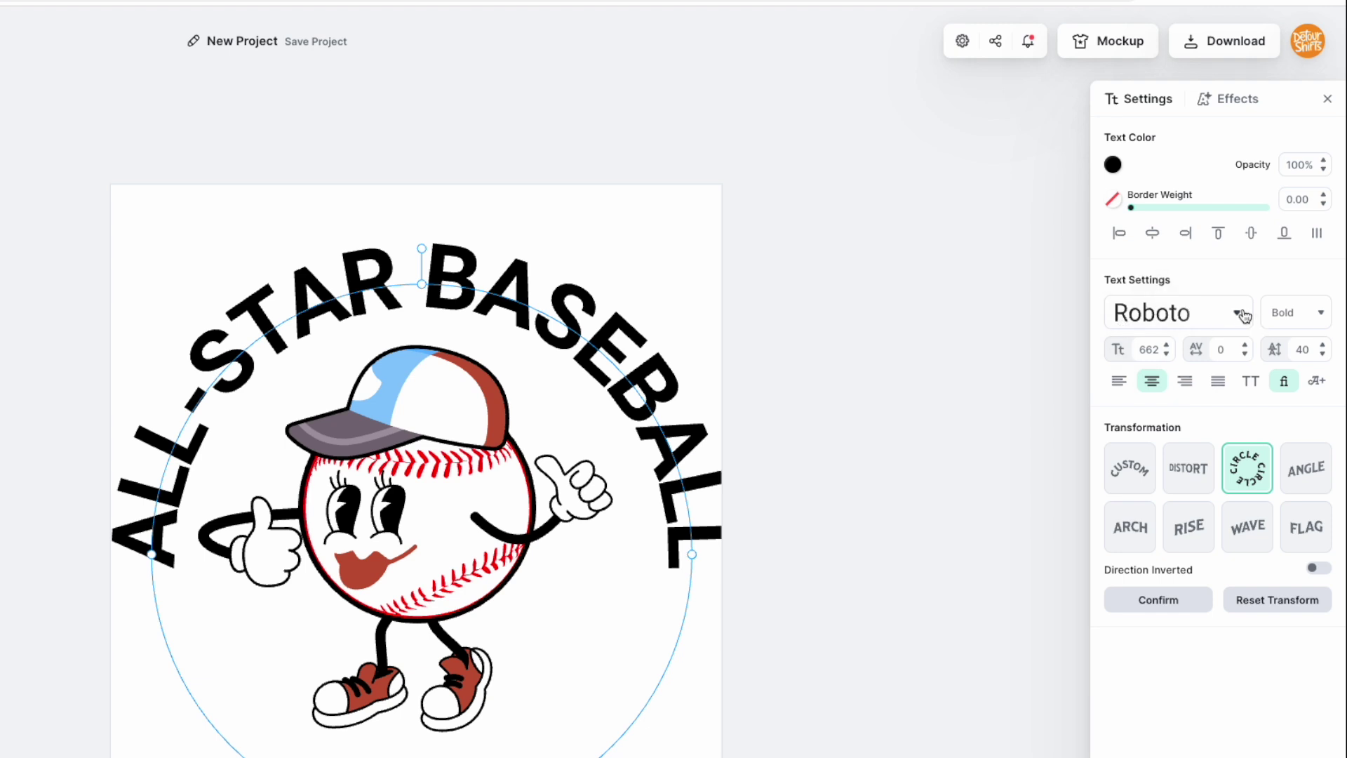
left_click(1243, 315)
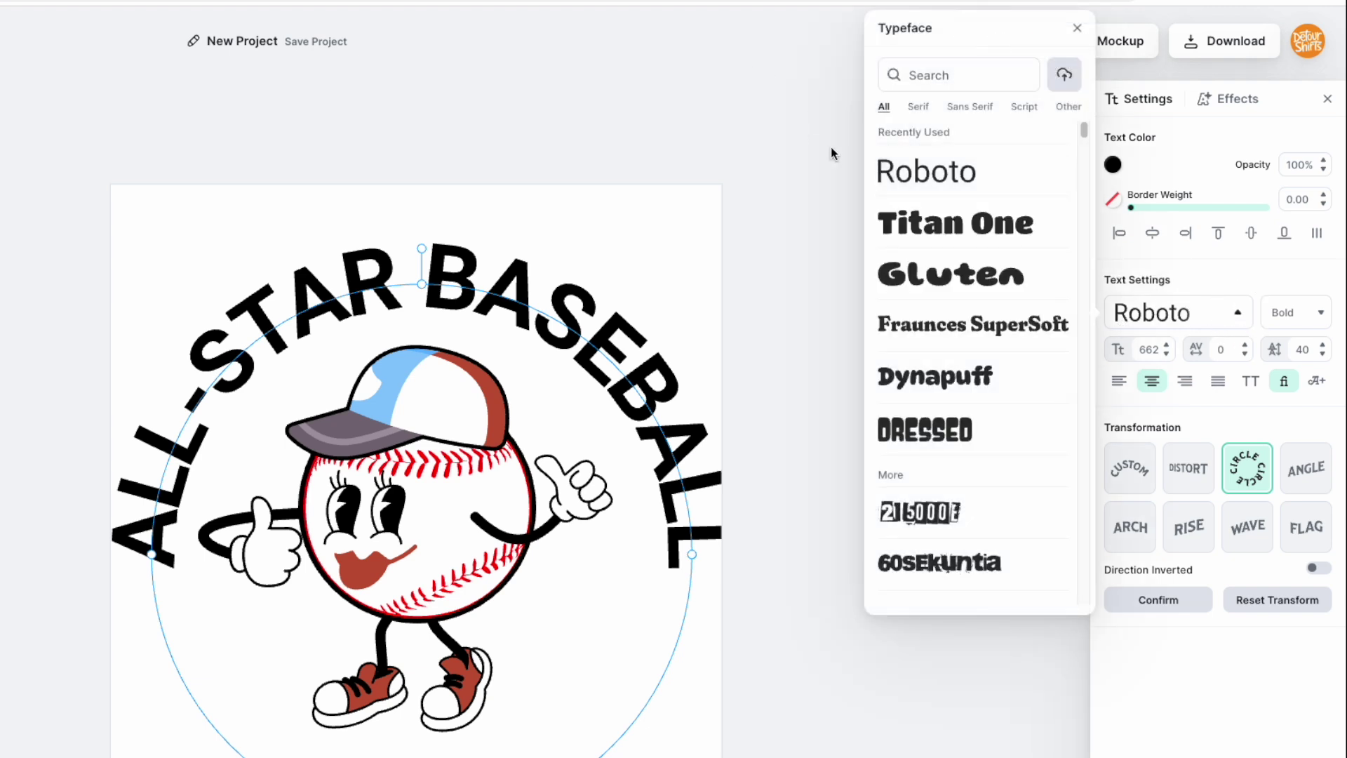
left_click(928, 230)
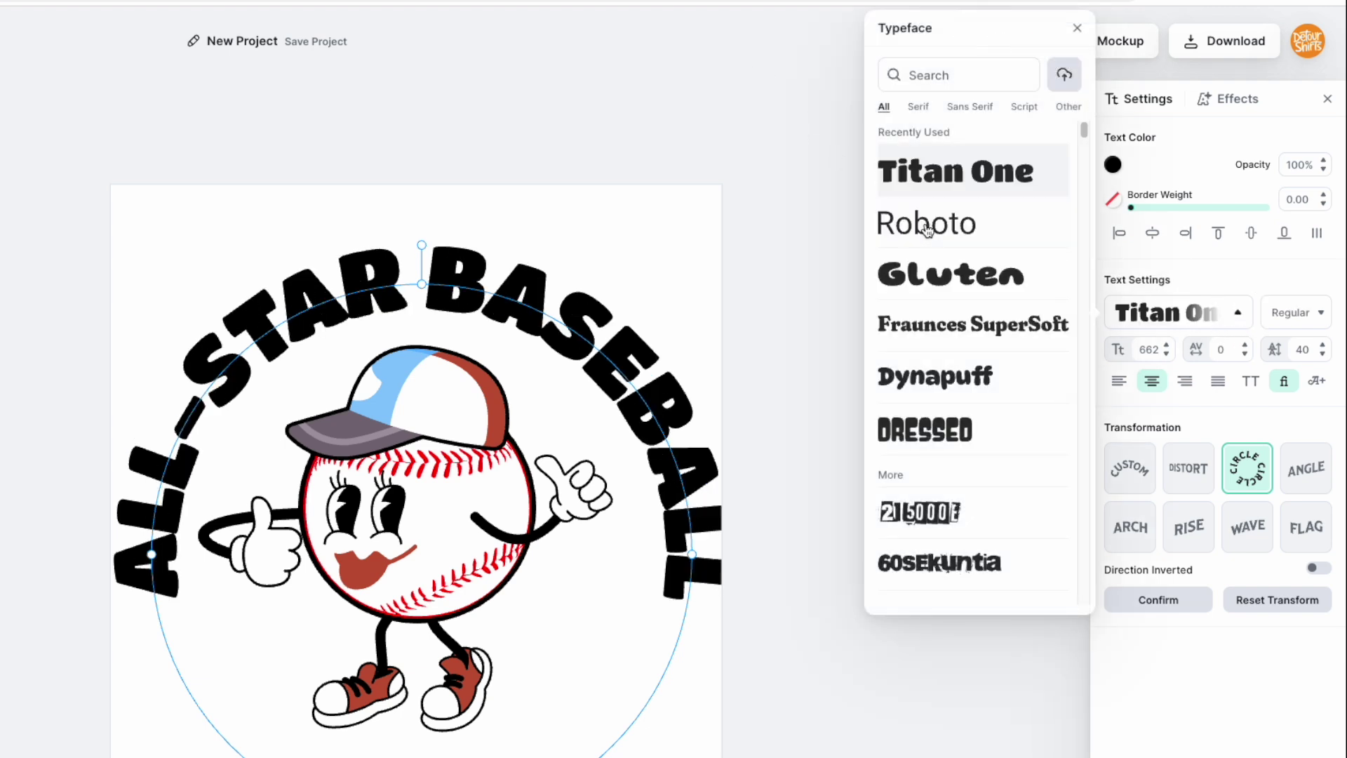
Tighten the headline's circle and reposition the curved text so it fits within the artboard, centred around the character
left_click_drag(694, 557, 652, 552)
left_click_drag(526, 352, 541, 328)
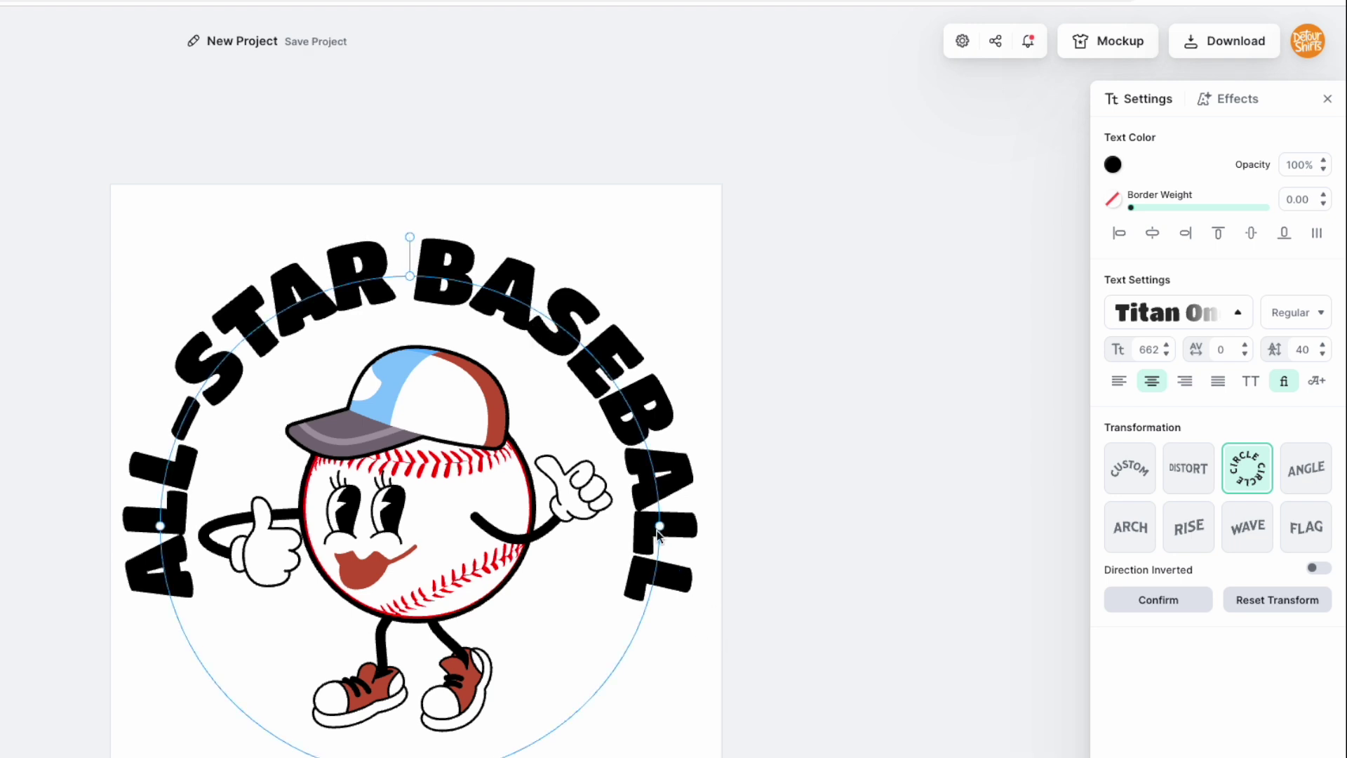
left_click_drag(656, 525, 665, 525)
left_click(932, 393)
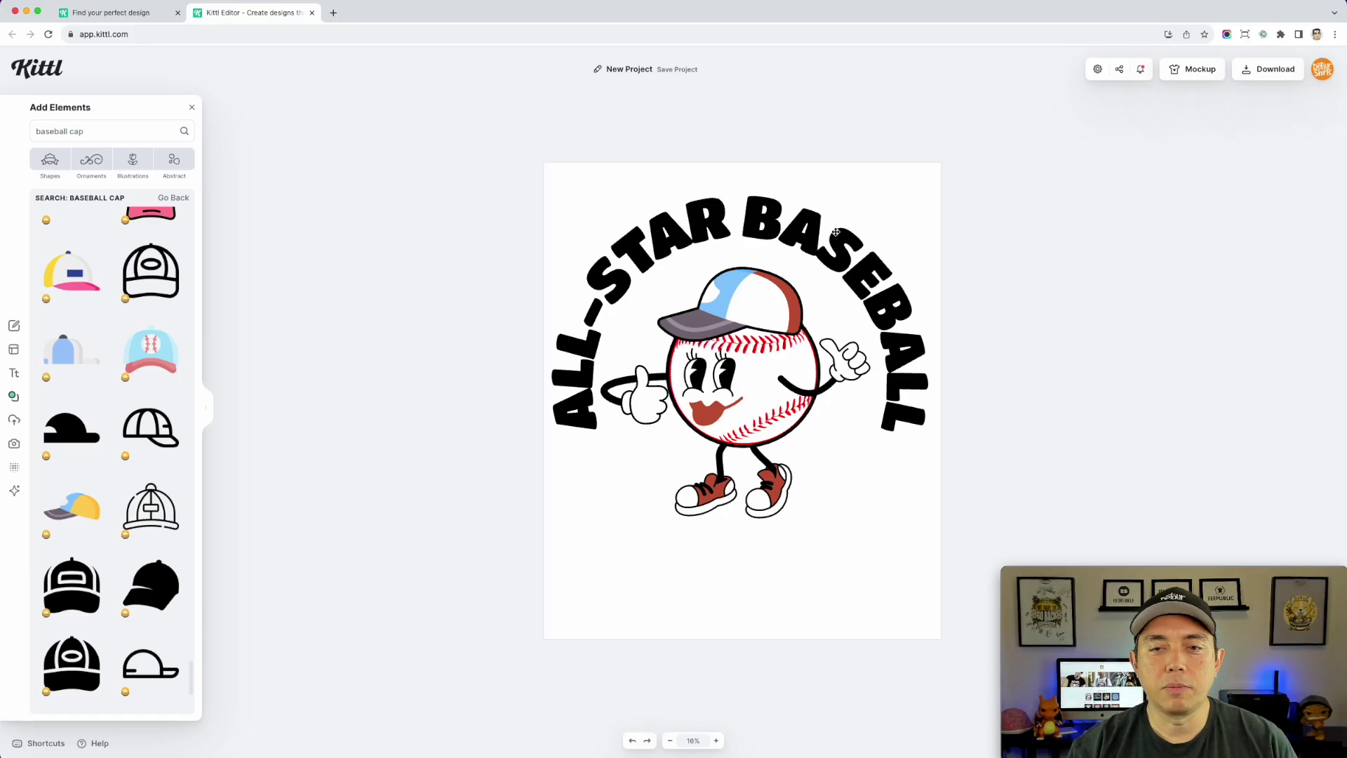
left_click(1115, 248)
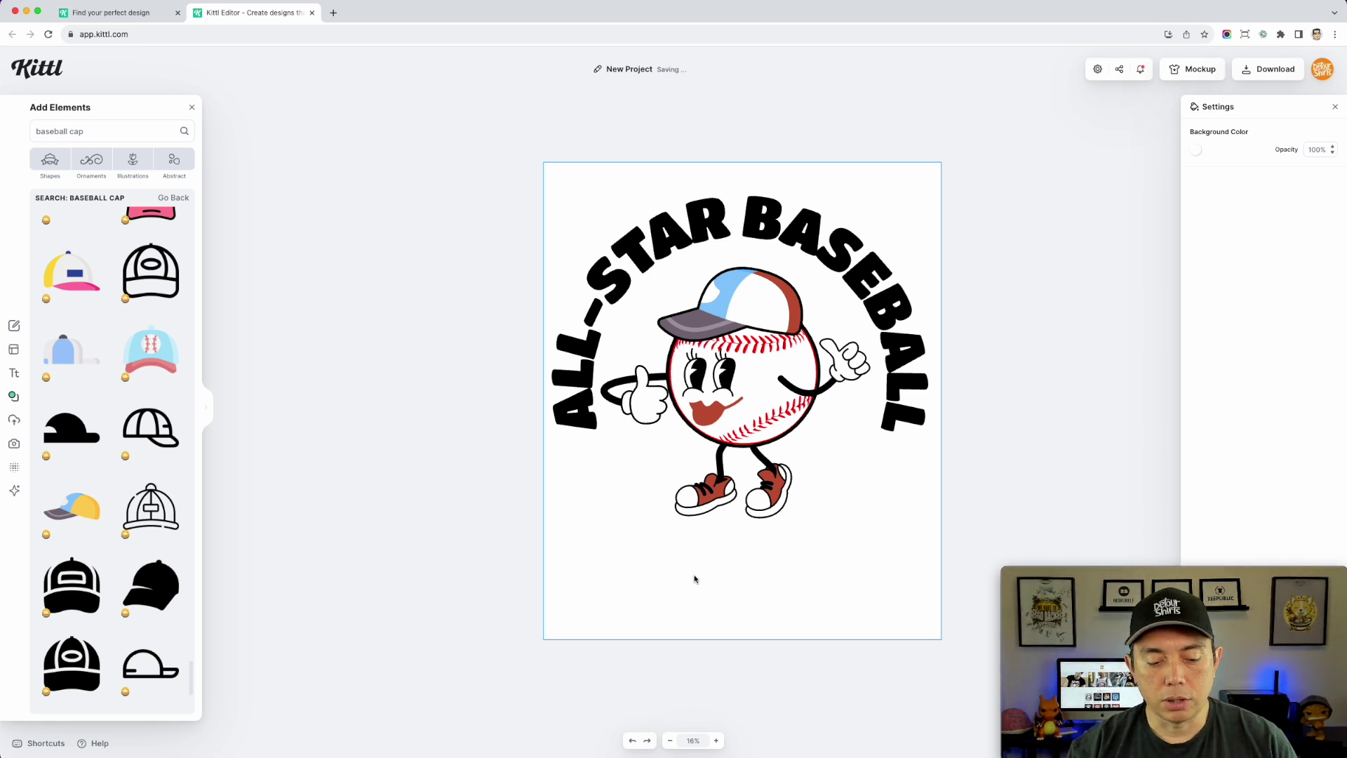
Add a second text object below the character's shoes and set its typeface to Sunship
key("t")
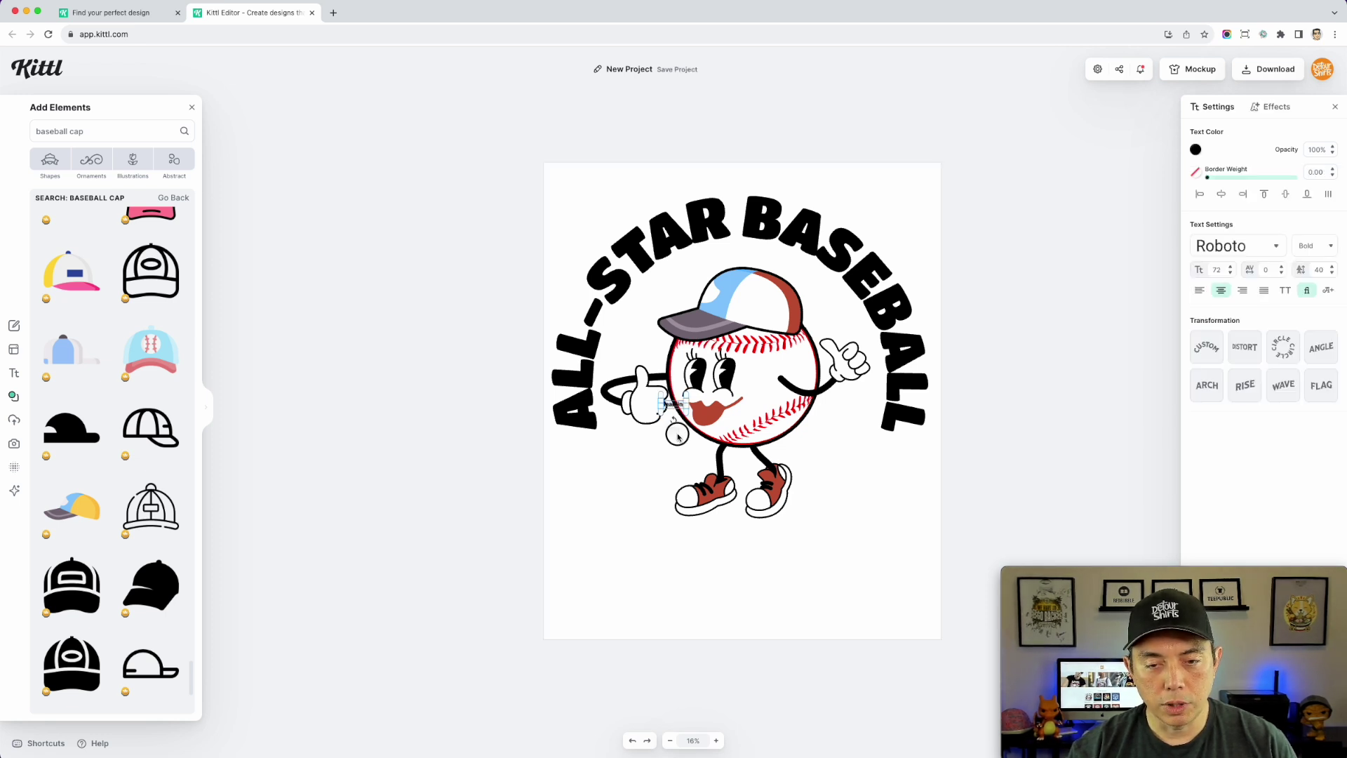
left_click_drag(674, 406, 647, 563)
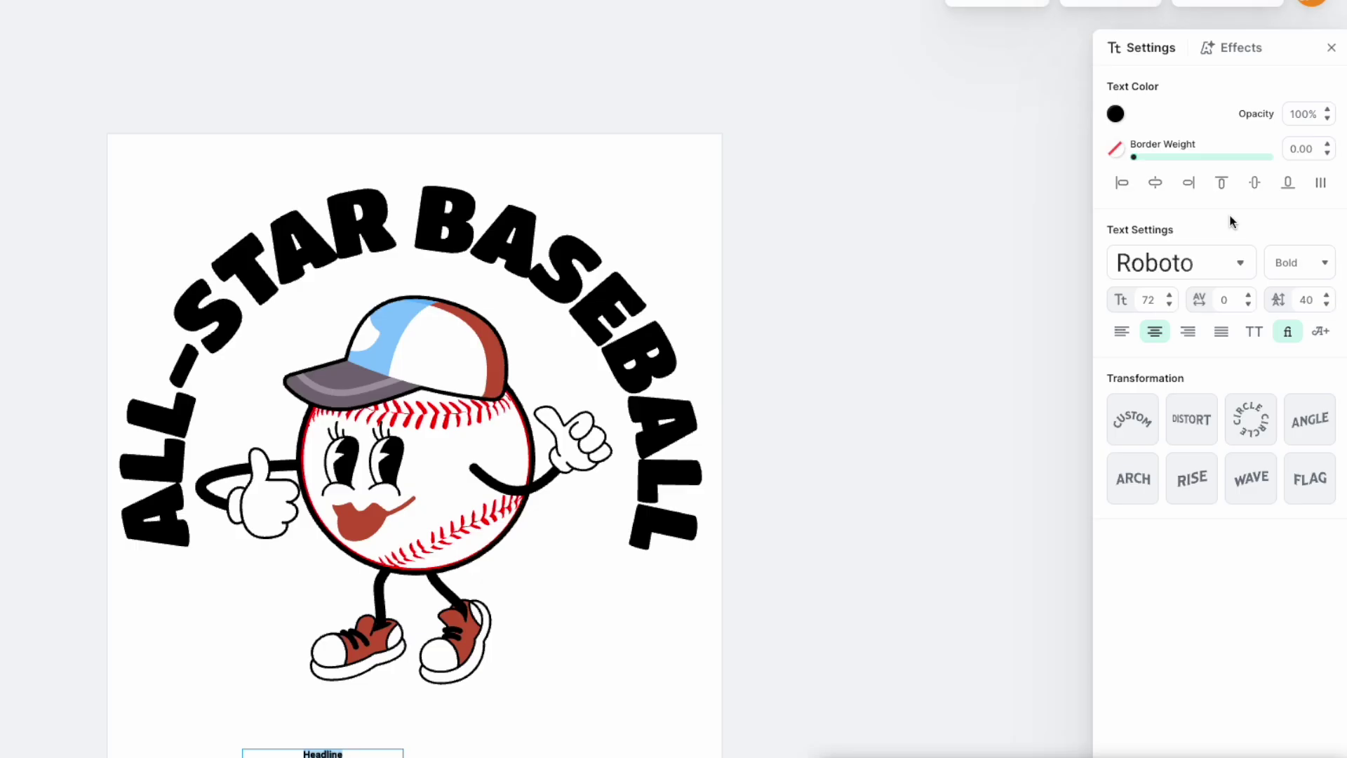
left_click(1186, 264)
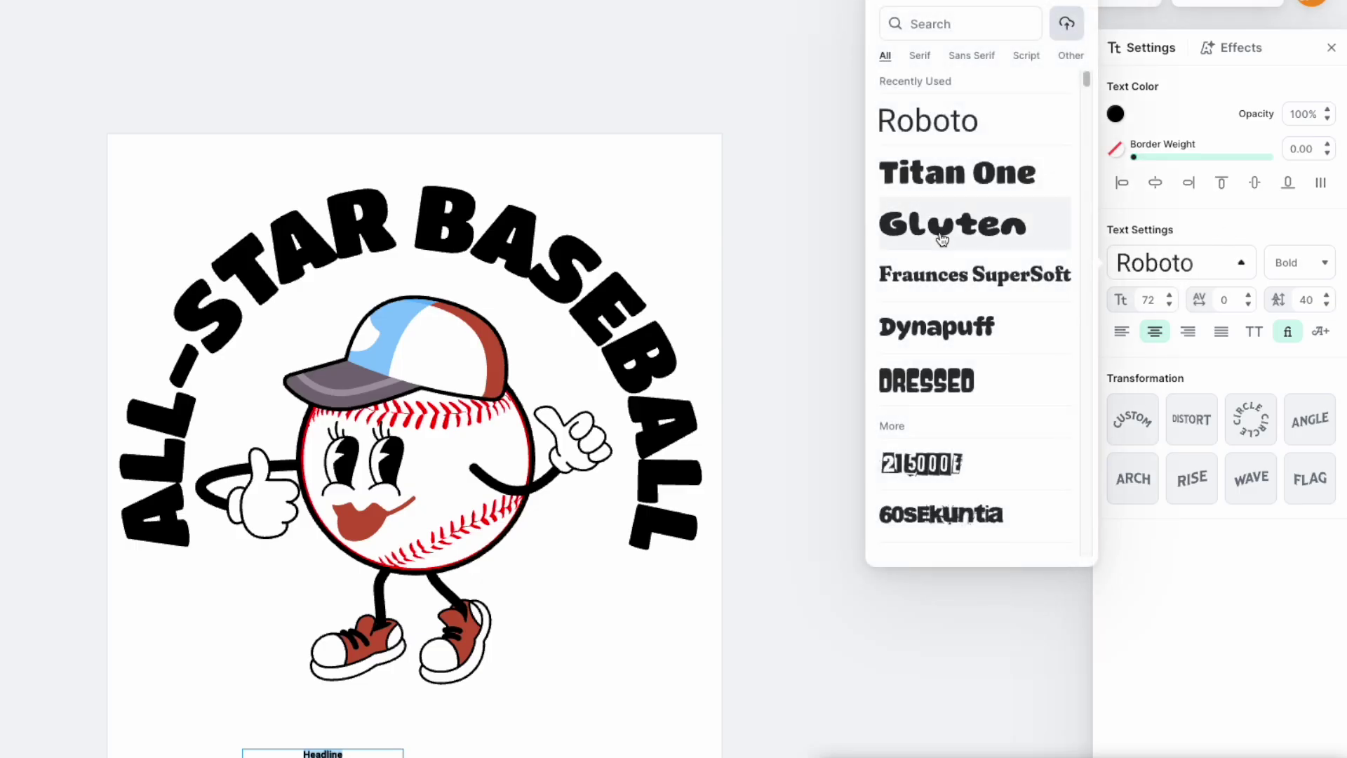
left_click_drag(1086, 79, 1087, 460)
scroll(981, 276, "down", 10)
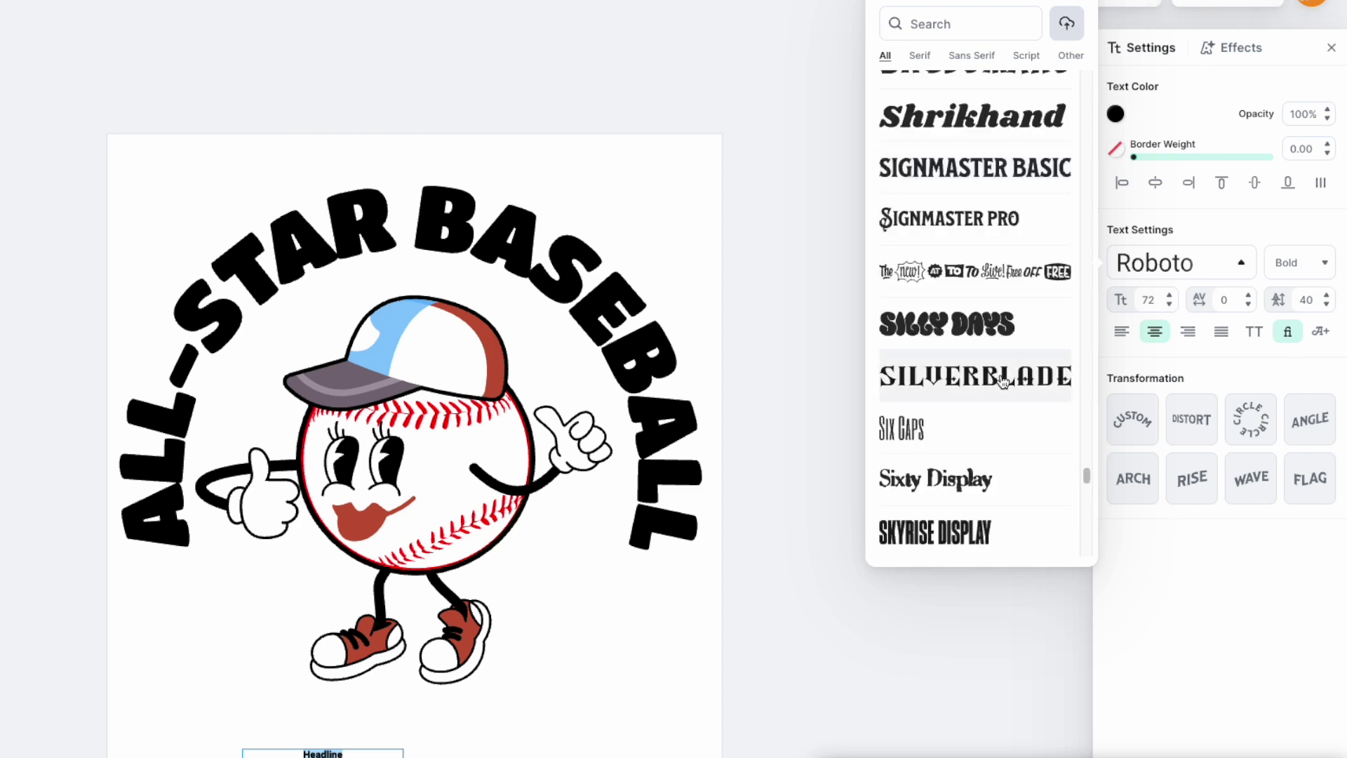
scroll(1002, 379, "down", 8)
scroll(1003, 380, "down", 8)
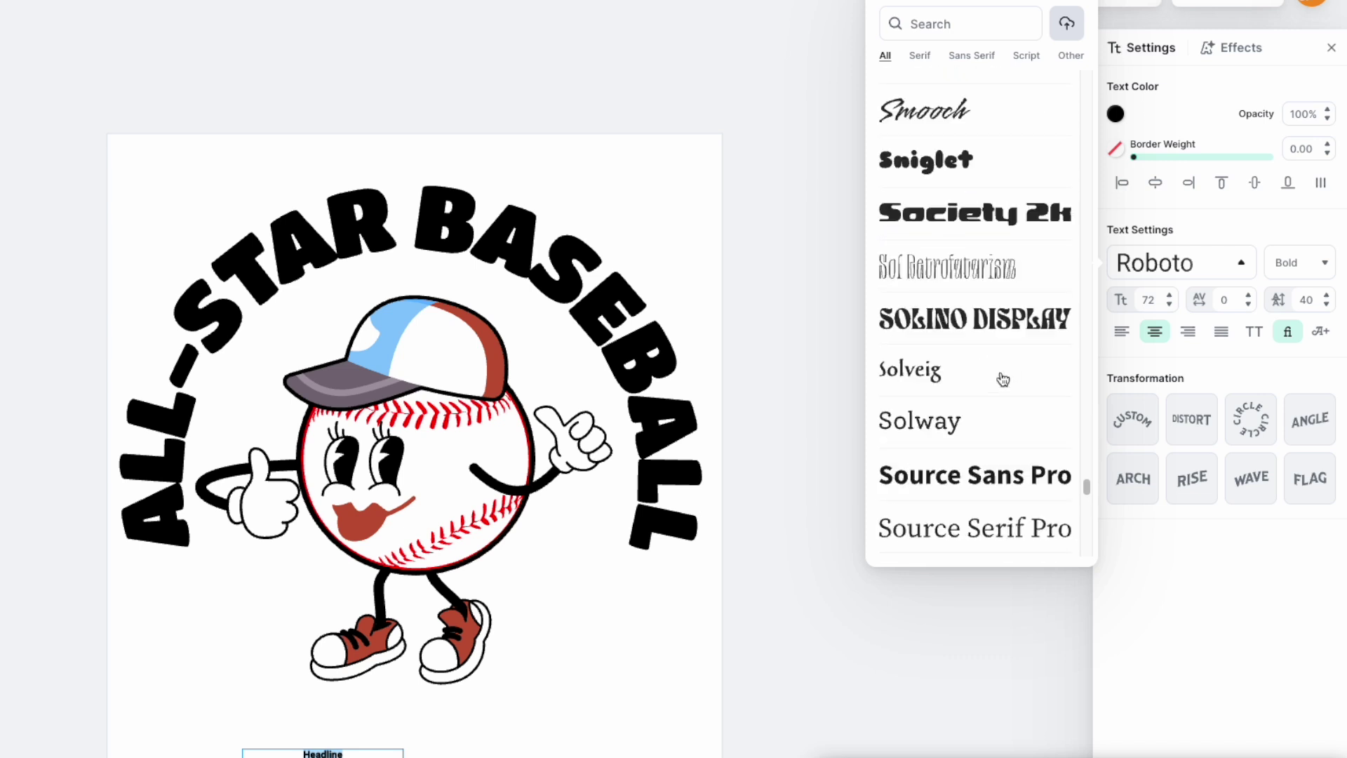
scroll(1003, 379, "down", 6)
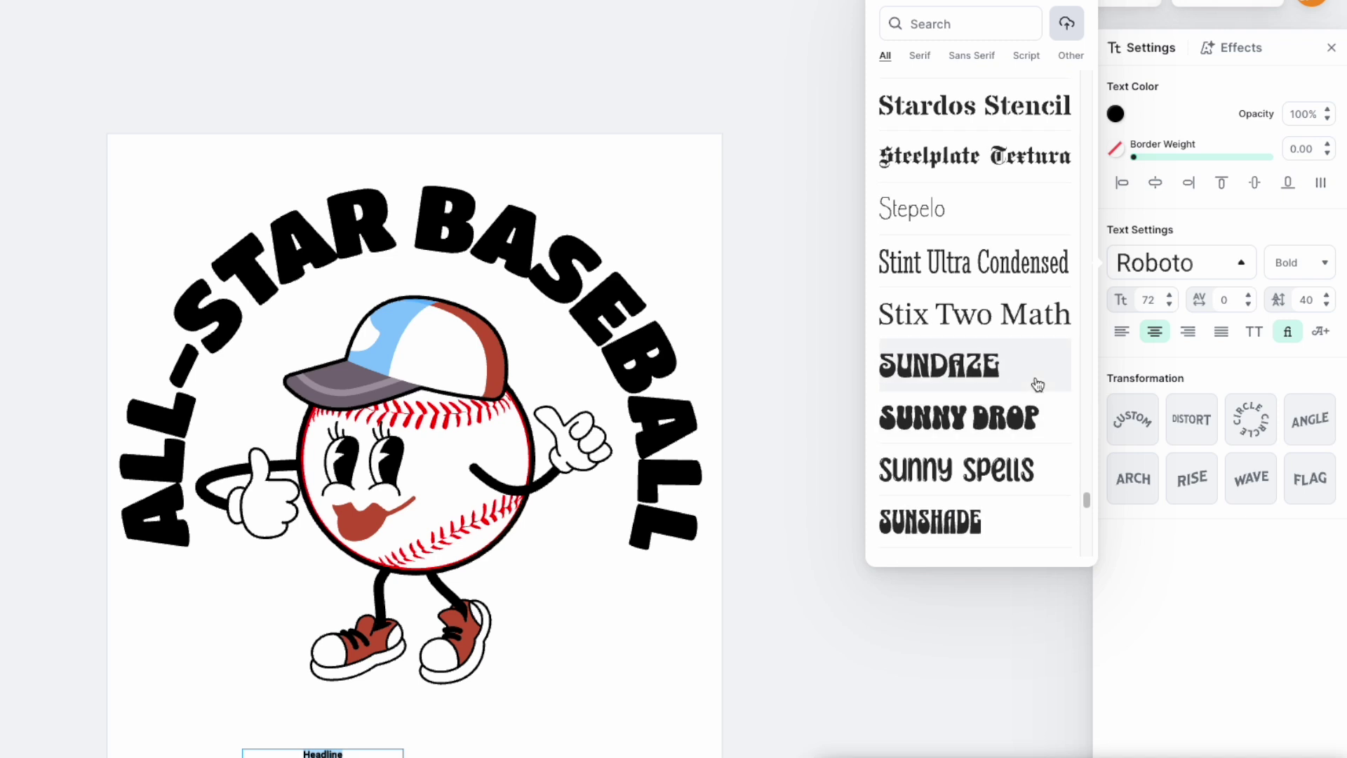
scroll(1032, 388, "down", 3)
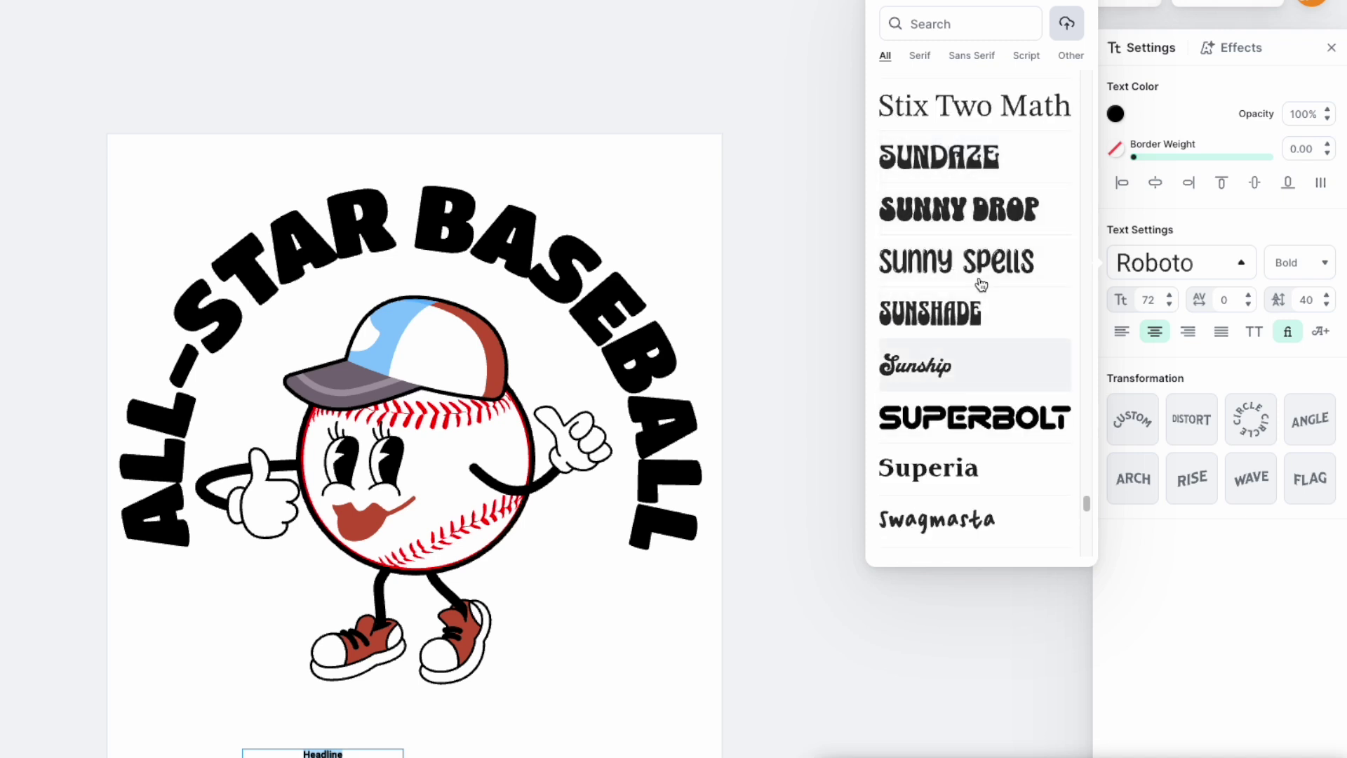
left_click(913, 380)
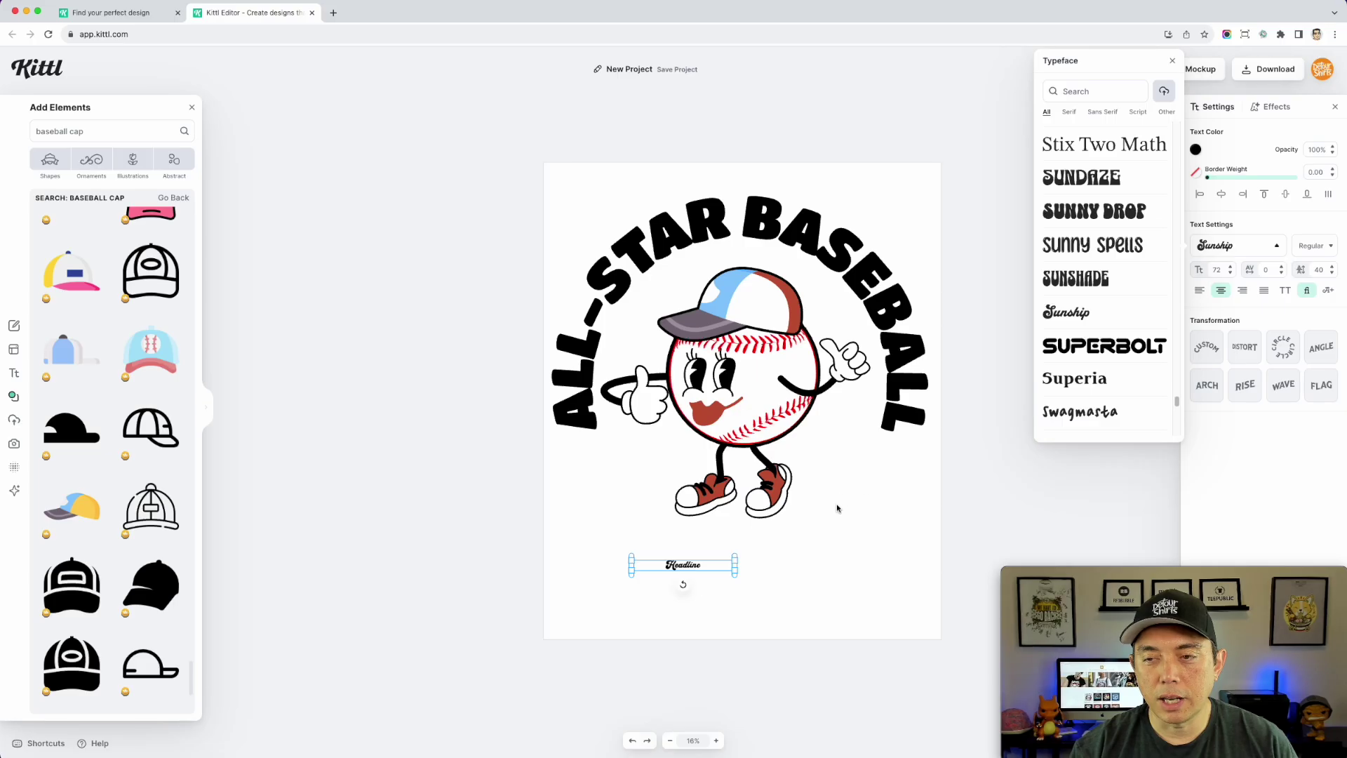
Set the lower text's font size to 300 and widen its box so the word fits on one line
double_click(1217, 270)
type("3")
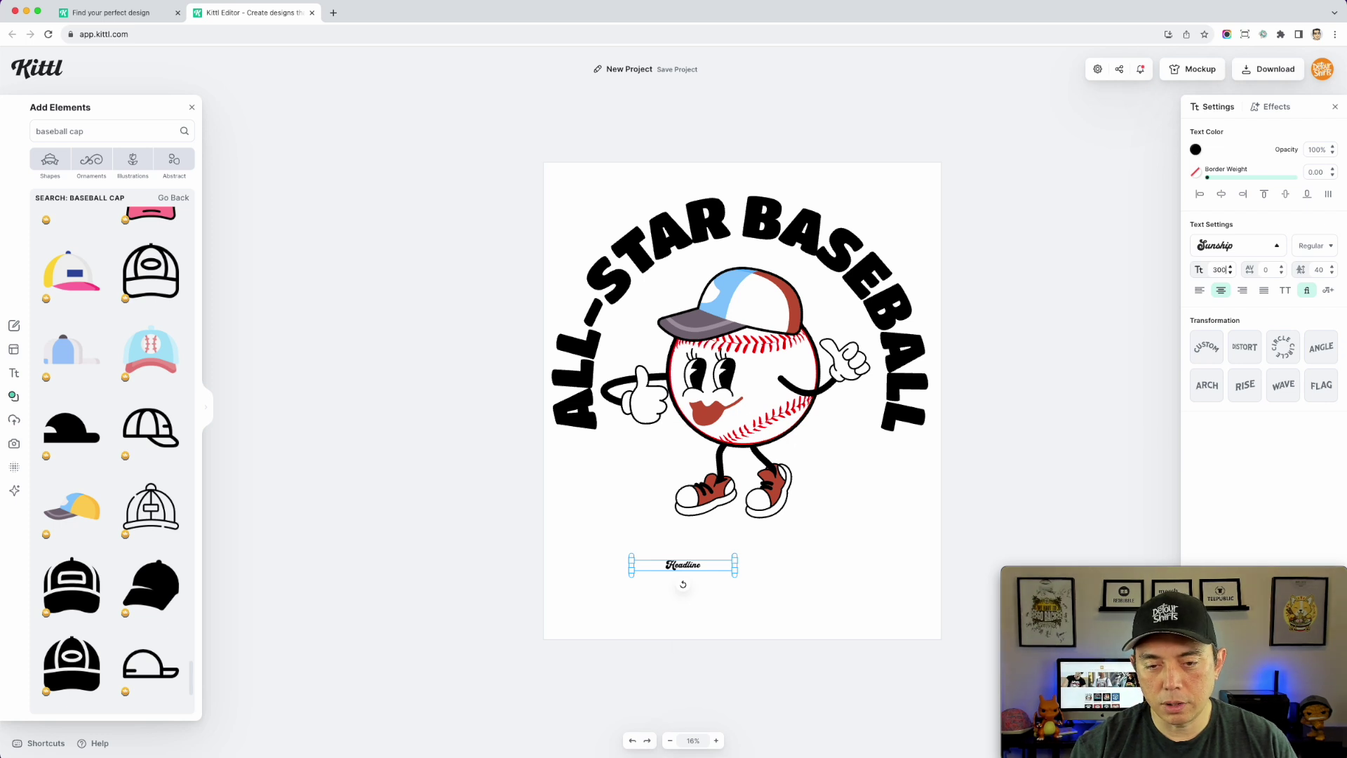
type("00")
key("Return")
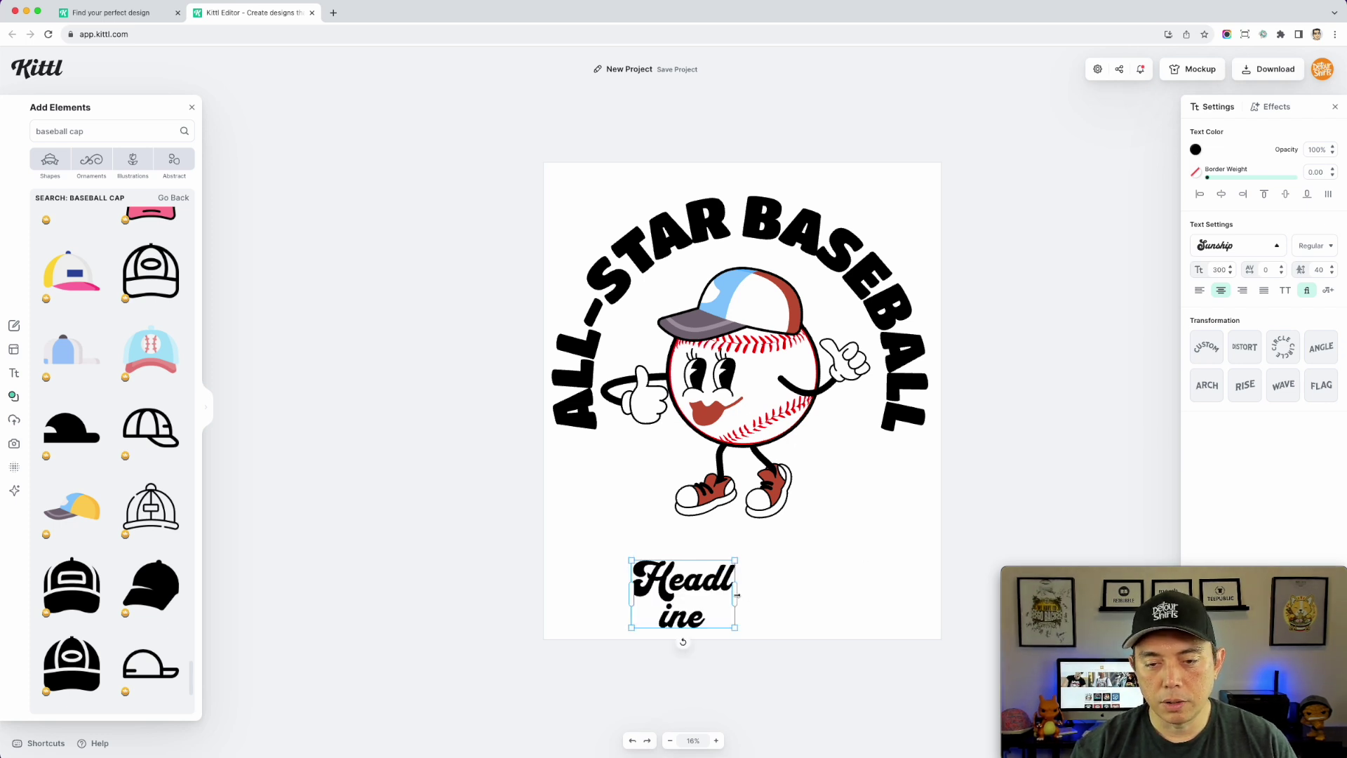
left_click_drag(734, 593, 818, 581)
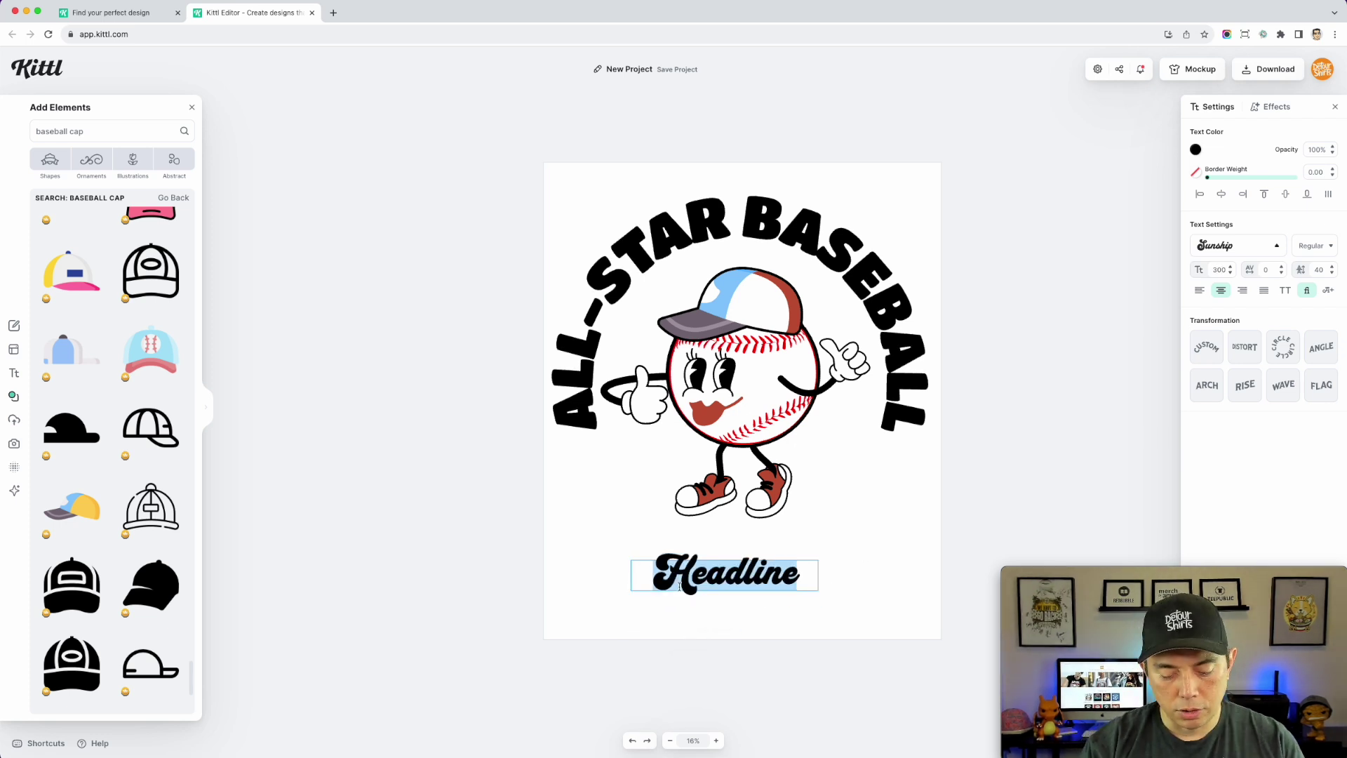
Replace the lower placeholder text with "Mama" and leave the cursor after its final letter
type("MA")
key("BackSpace")
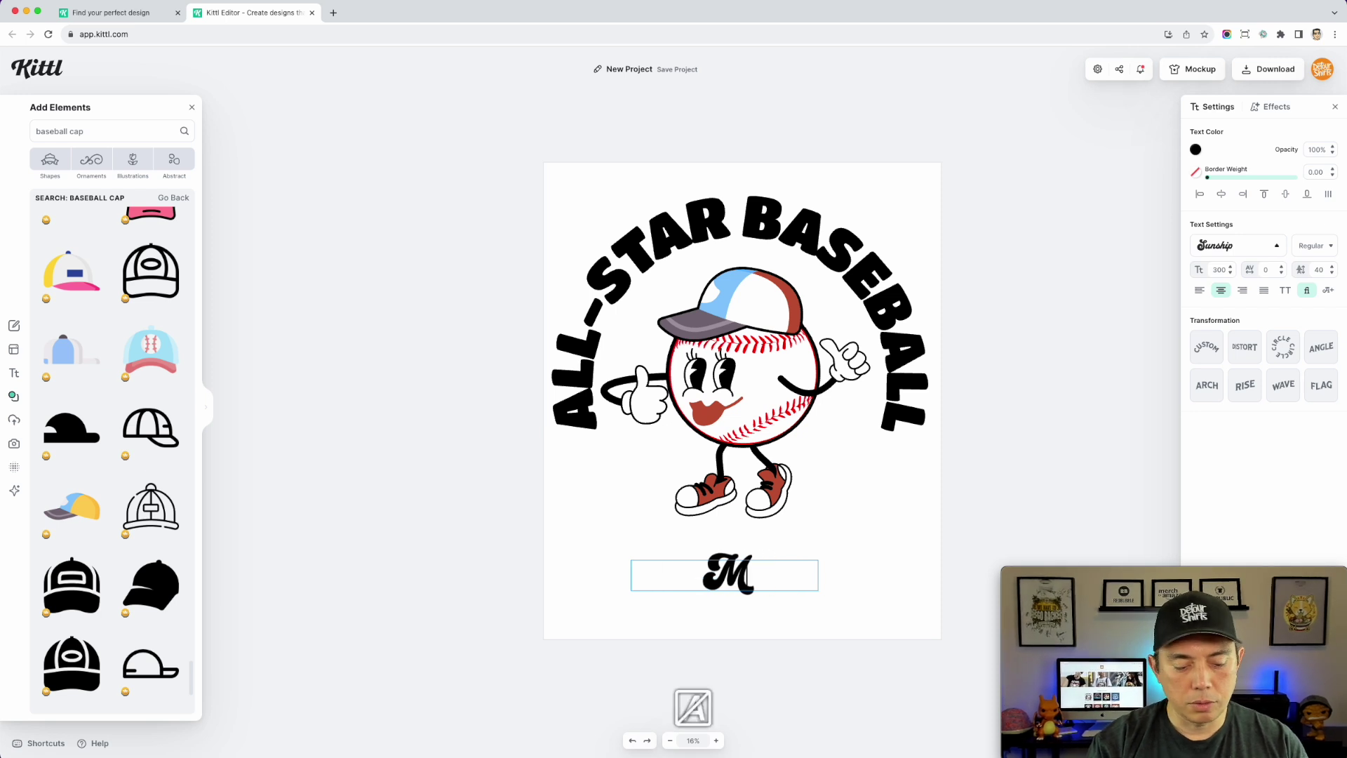
type("ama")
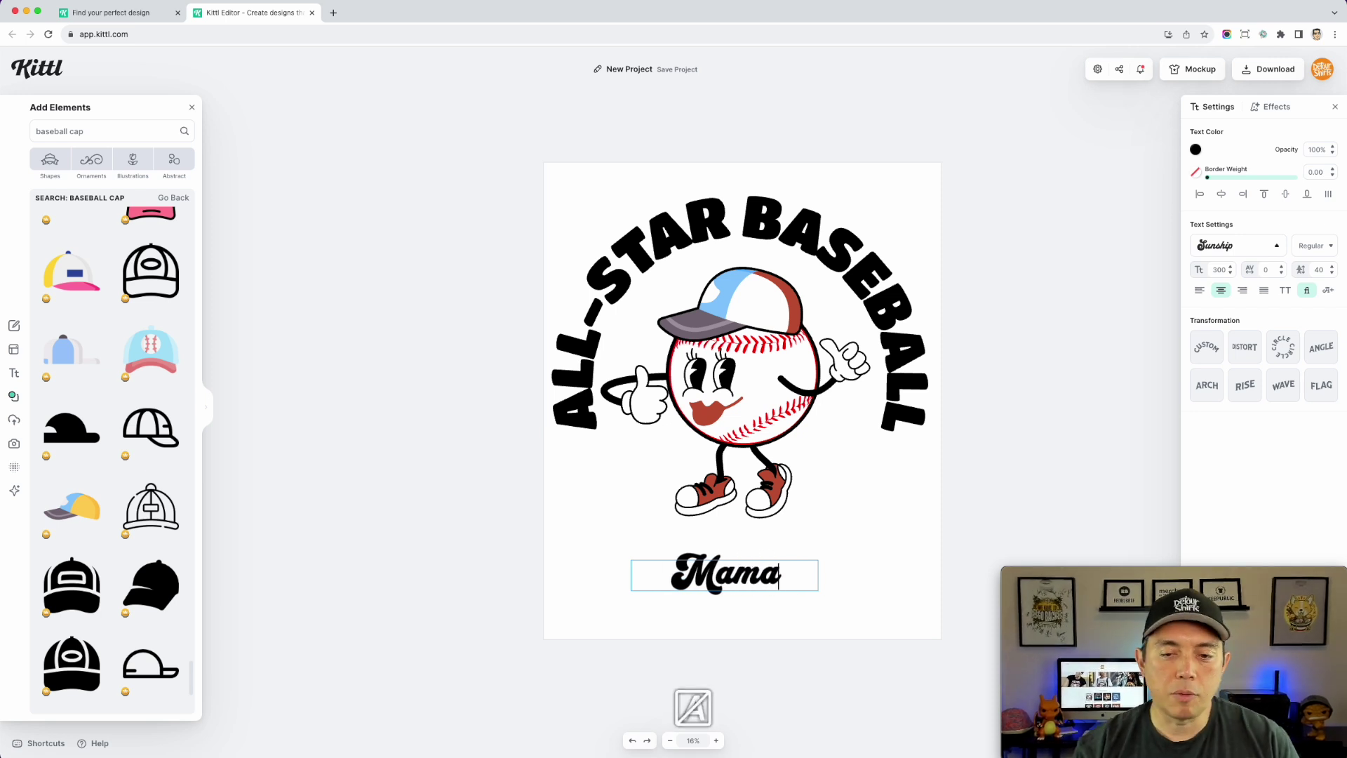
left_click_drag(767, 574, 780, 572)
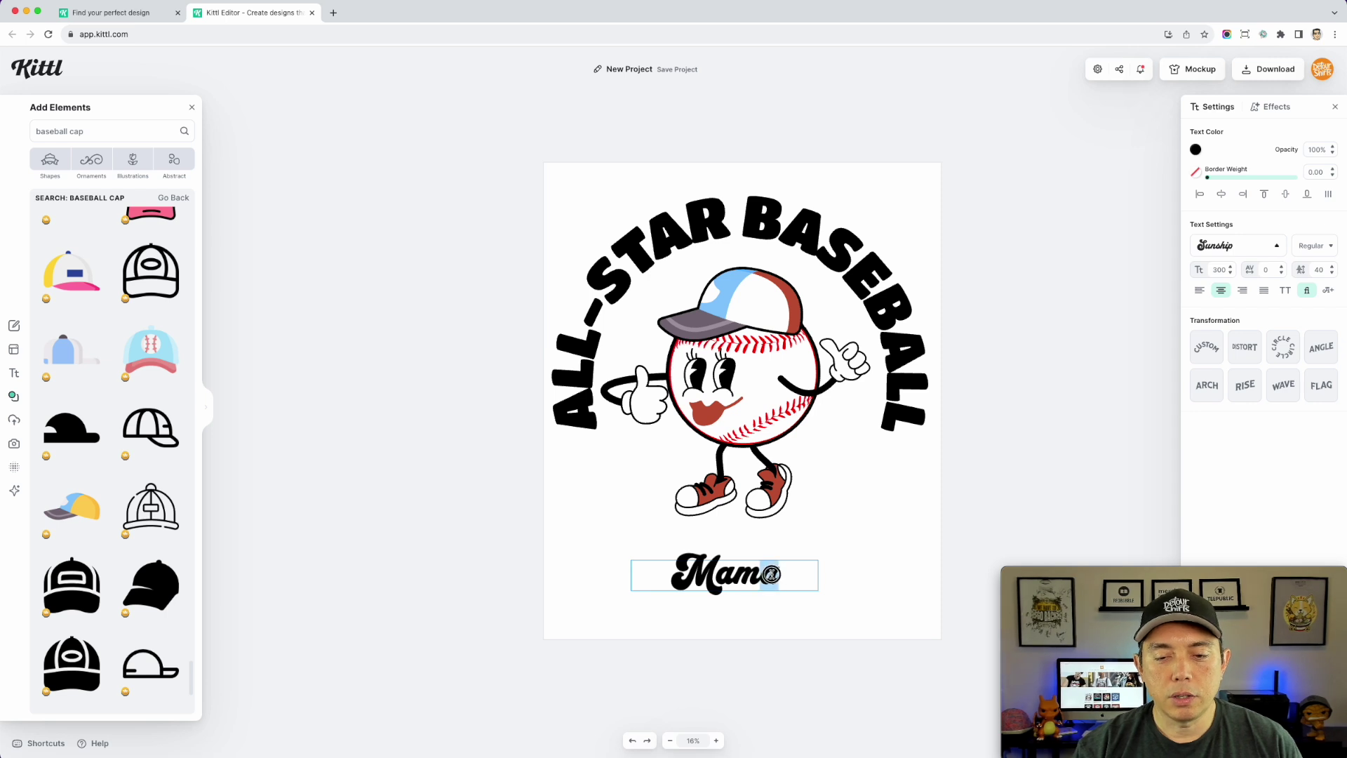
left_click(780, 572)
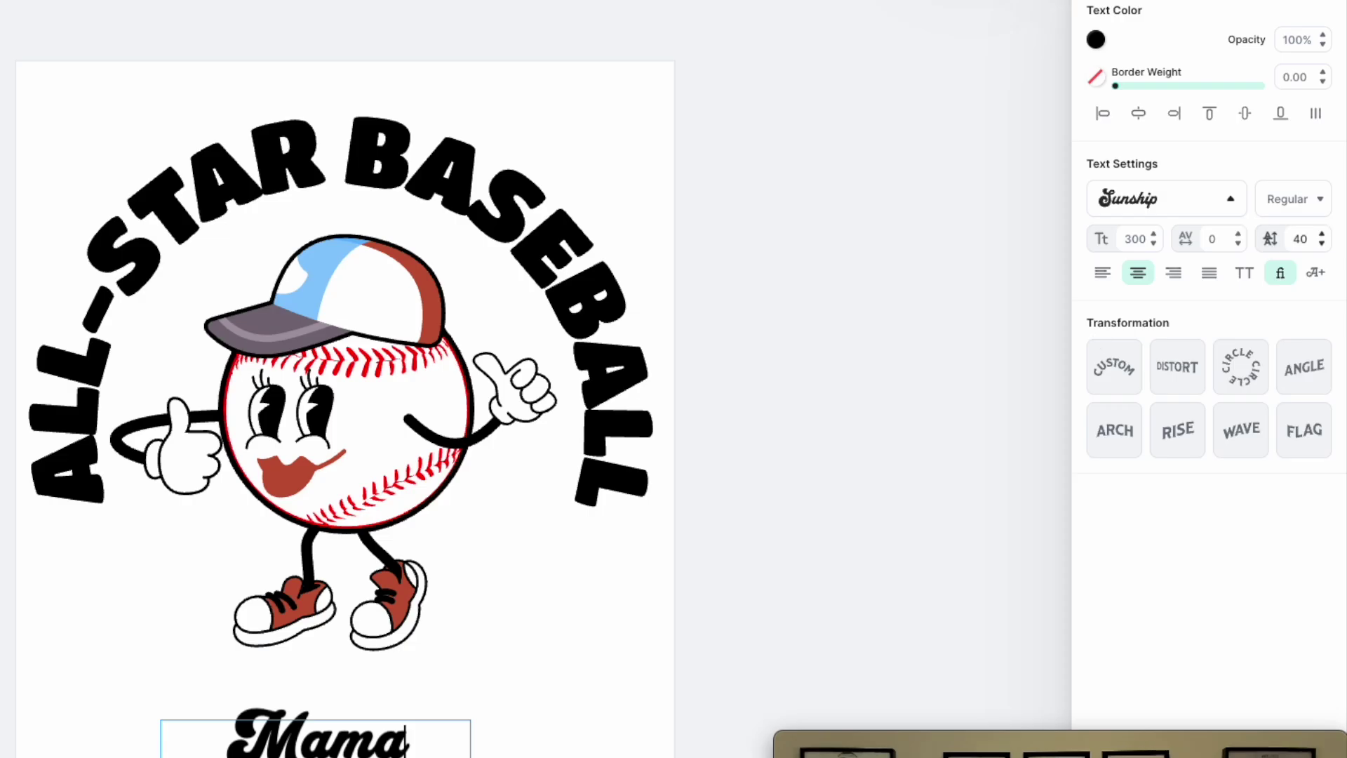
Replace the final "a" of "Mama" with the font's alternate lowercase "a" that has a swash tail, and finish text editing
left_click(1319, 275)
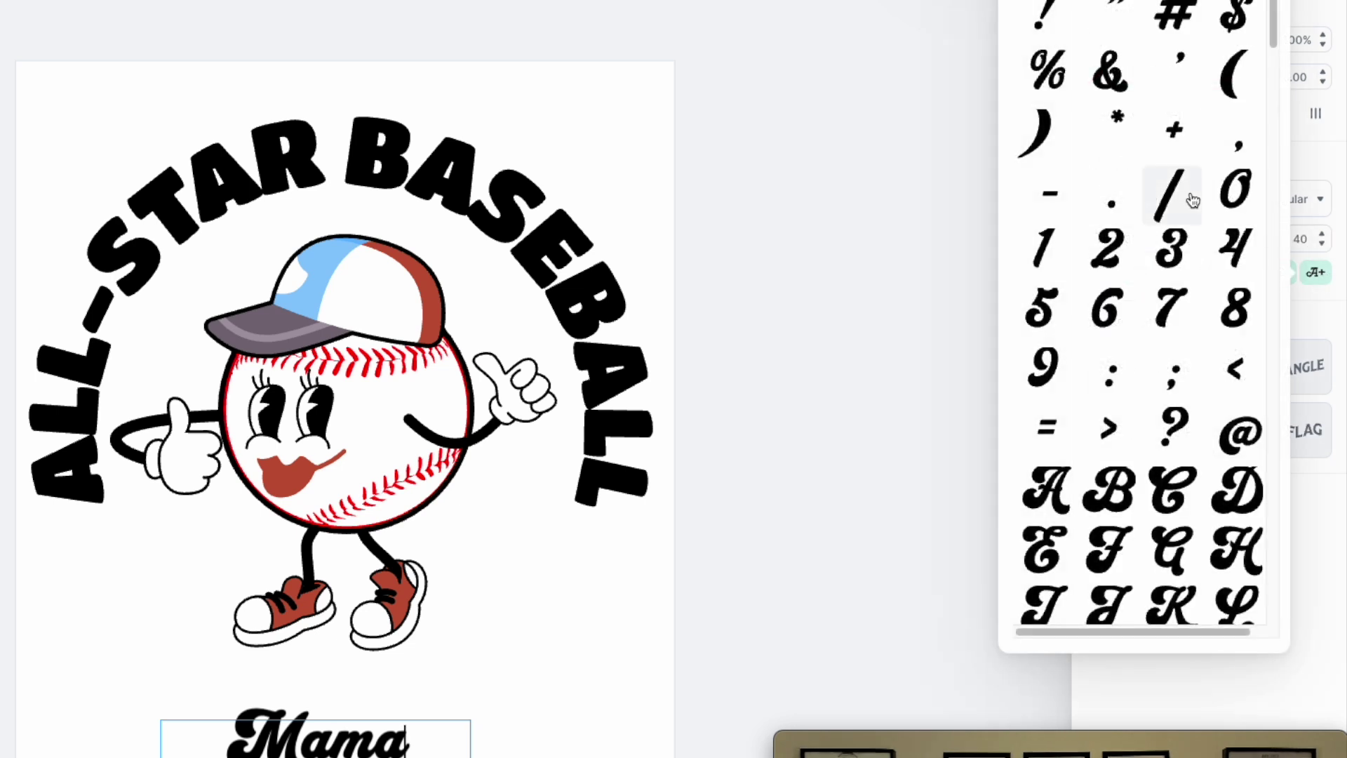
scroll(1179, 280, "down", 5)
scroll(1165, 313, "down", 10)
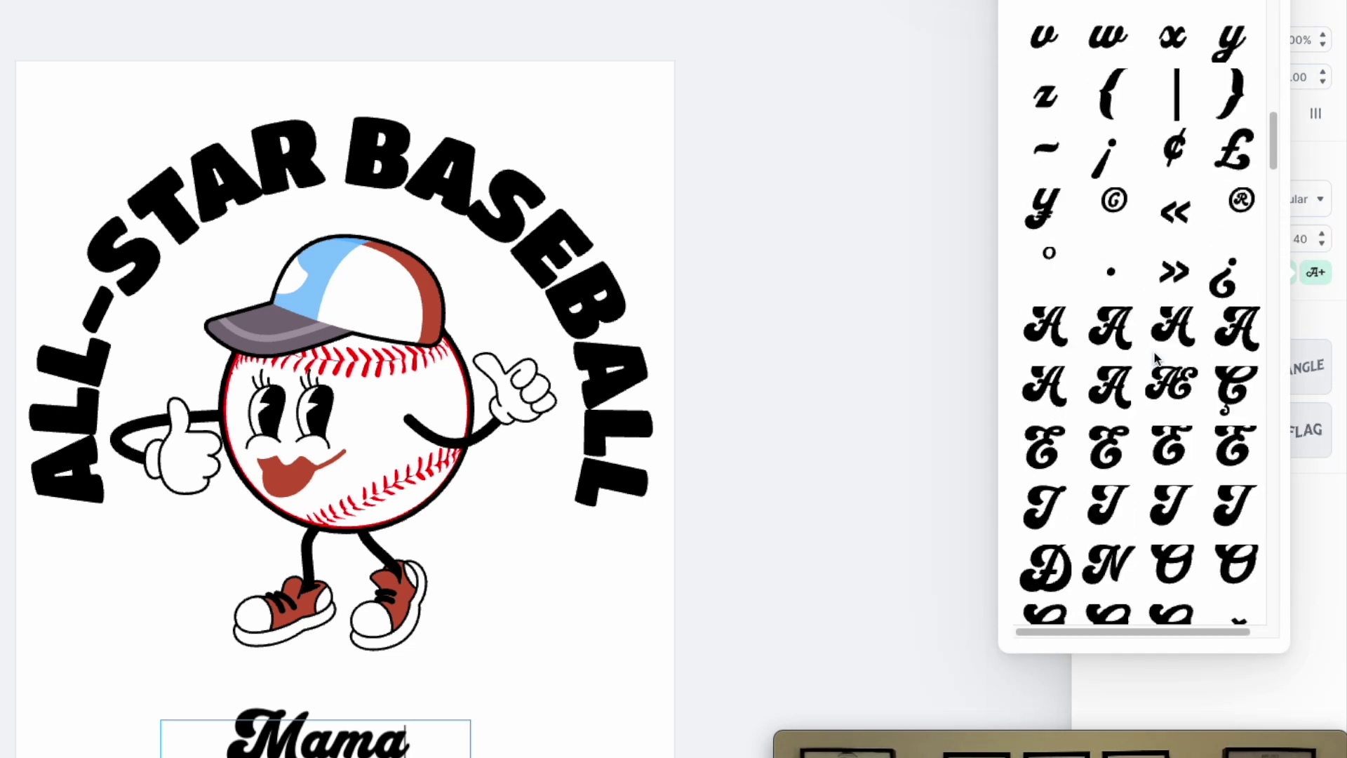
scroll(1156, 358, "down", 10)
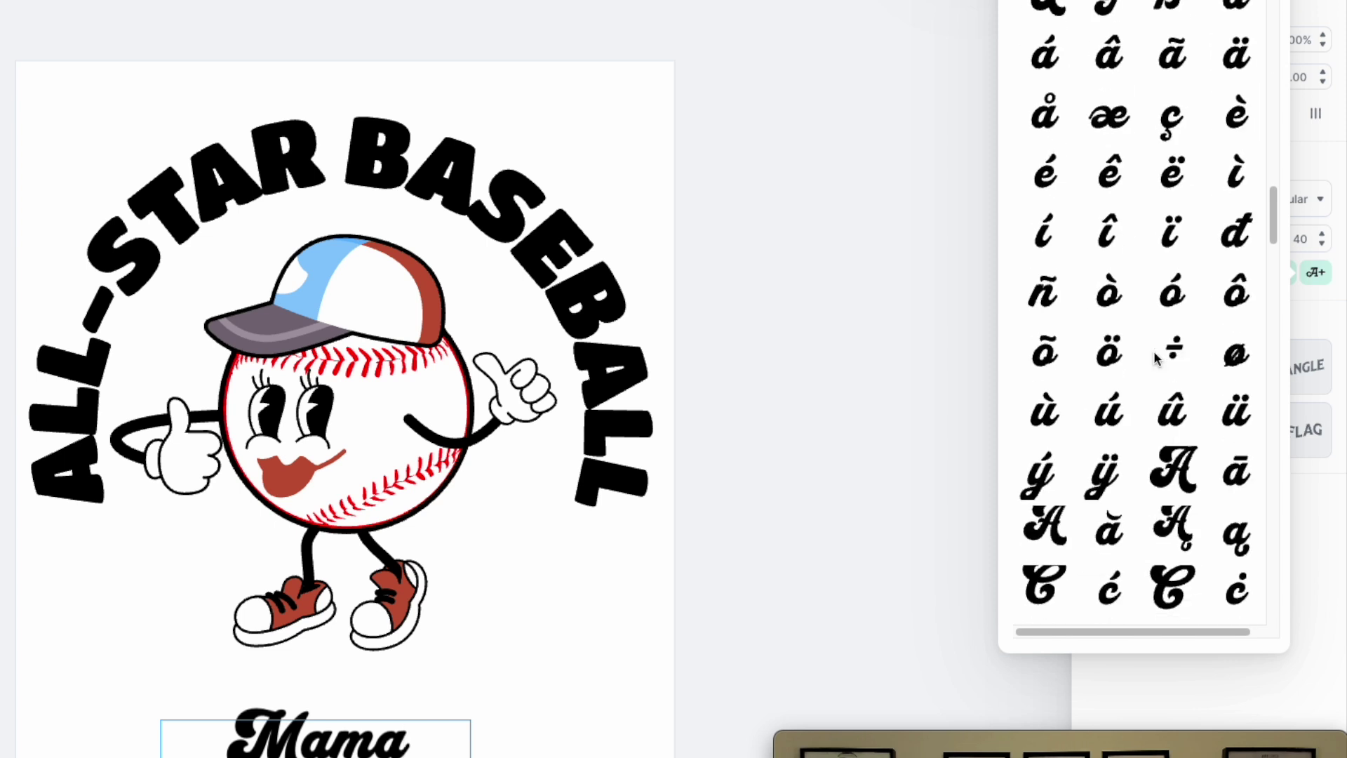
scroll(1156, 358, "down", 1)
scroll(1121, 307, "down", 10)
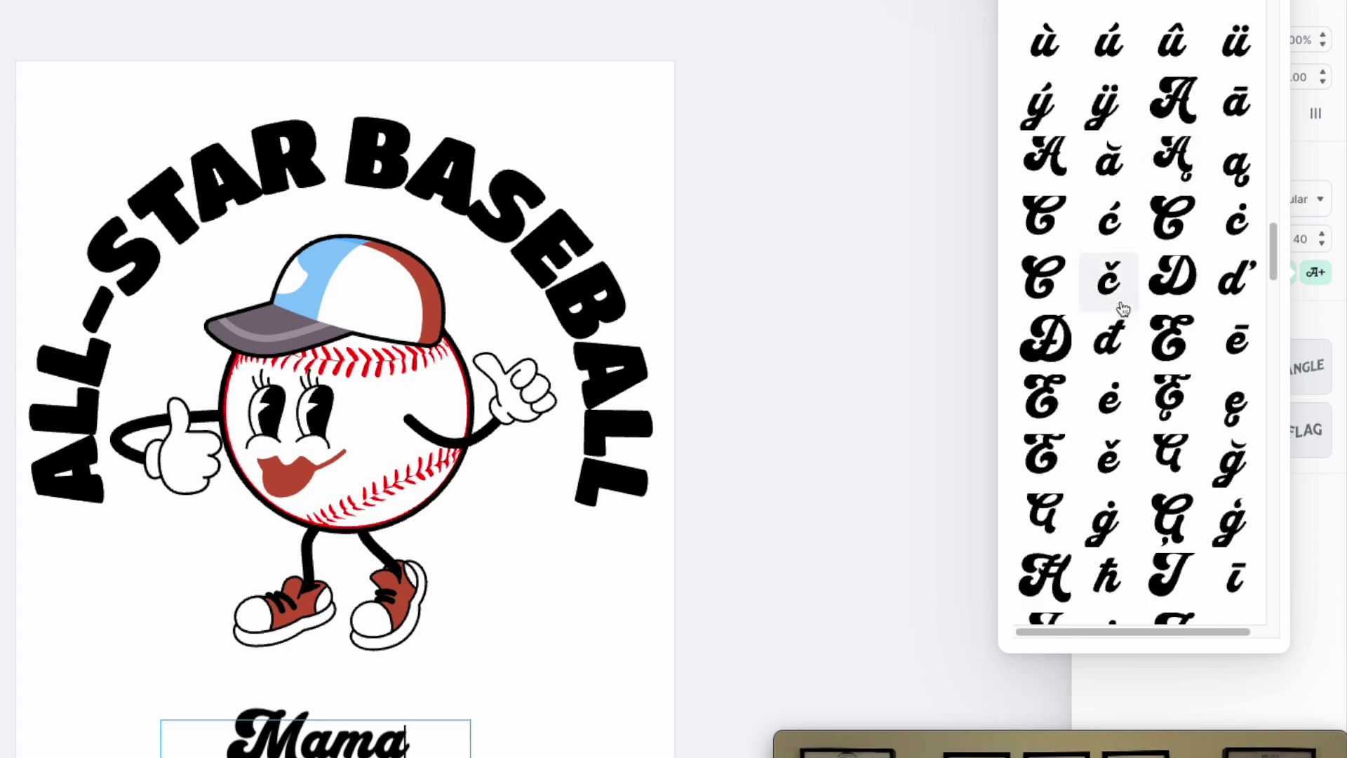
scroll(1122, 307, "down", 10)
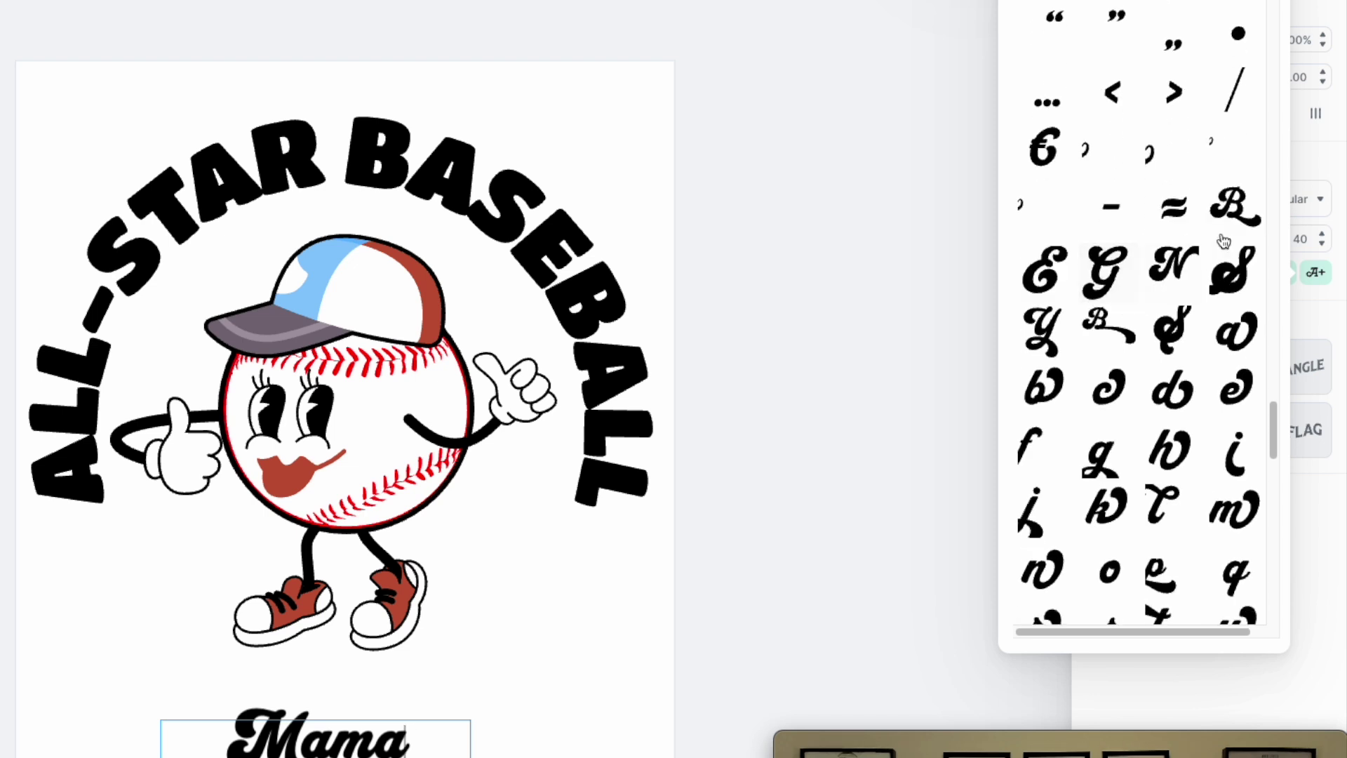
scroll(1167, 357, "down", 3)
scroll(1167, 356, "down", 5)
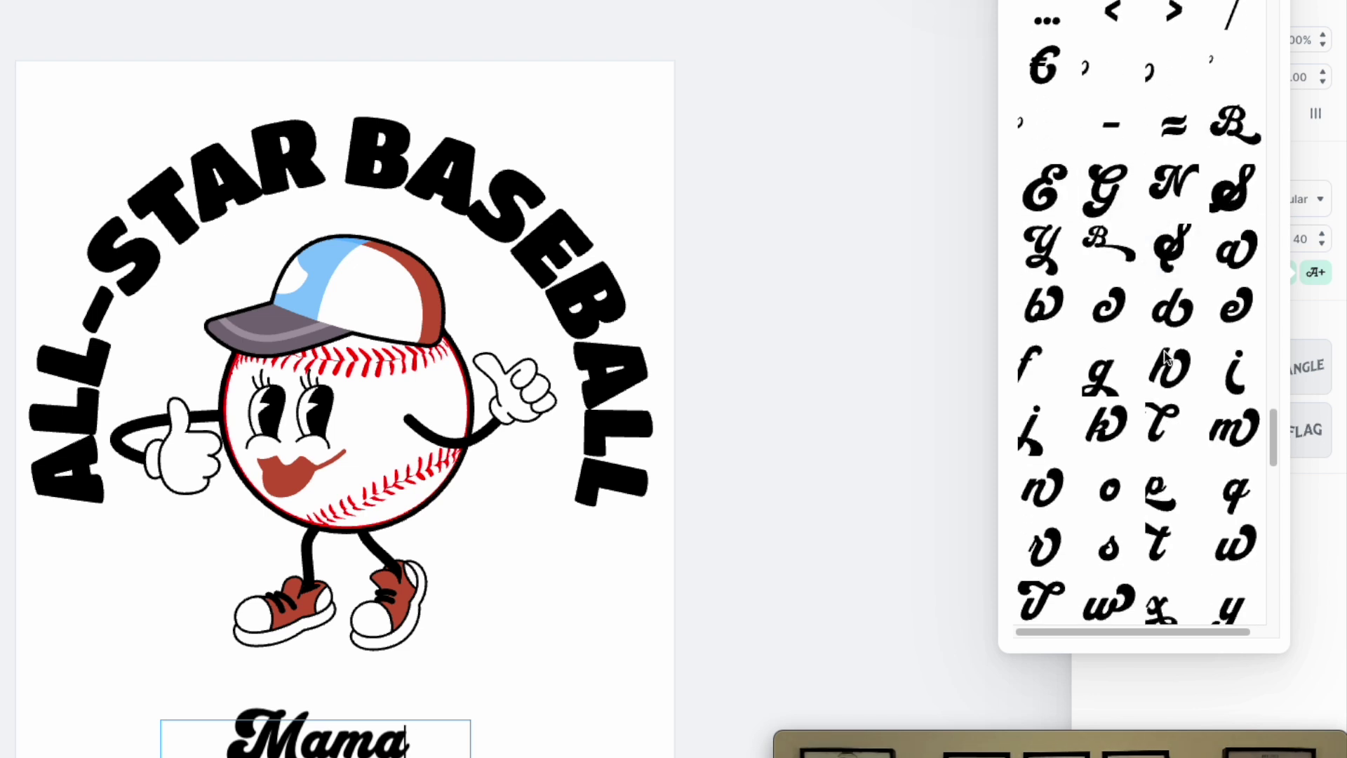
left_click(1236, 212)
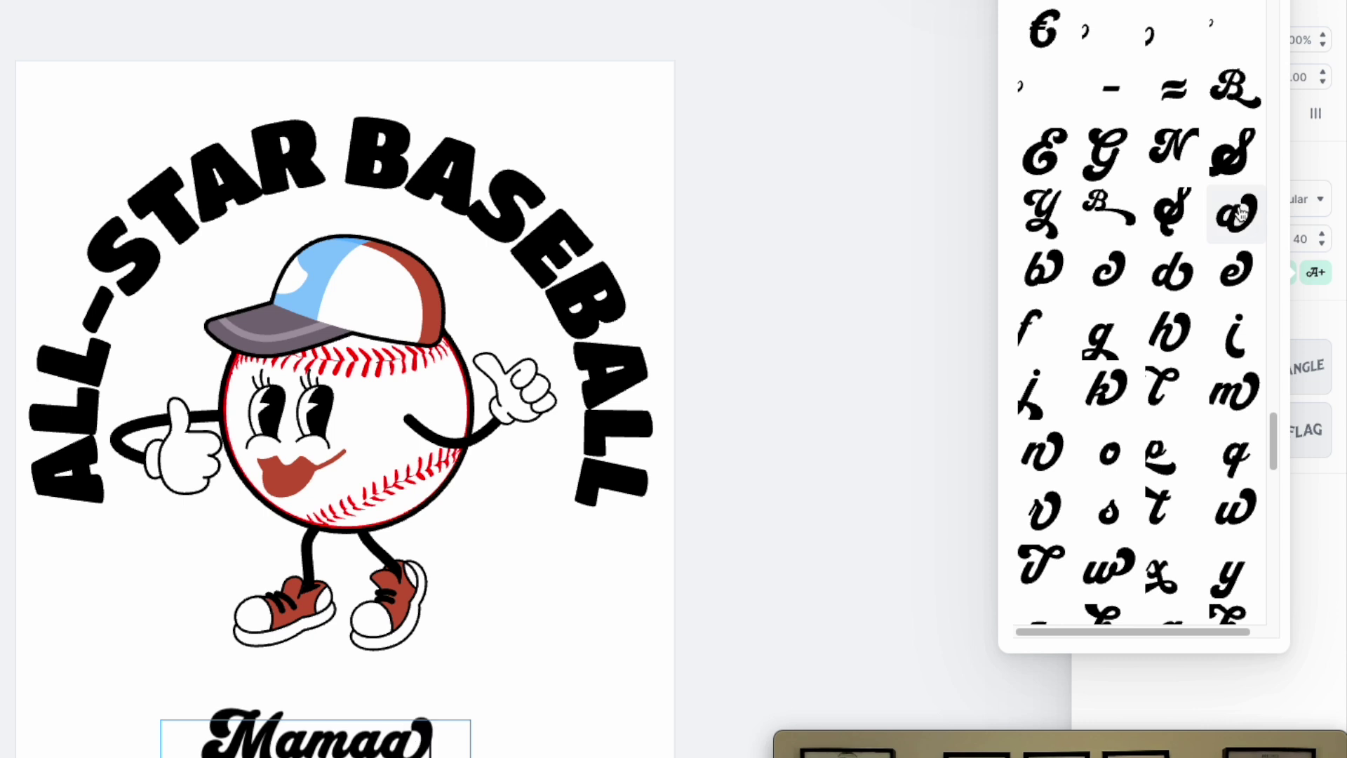
key("Escape")
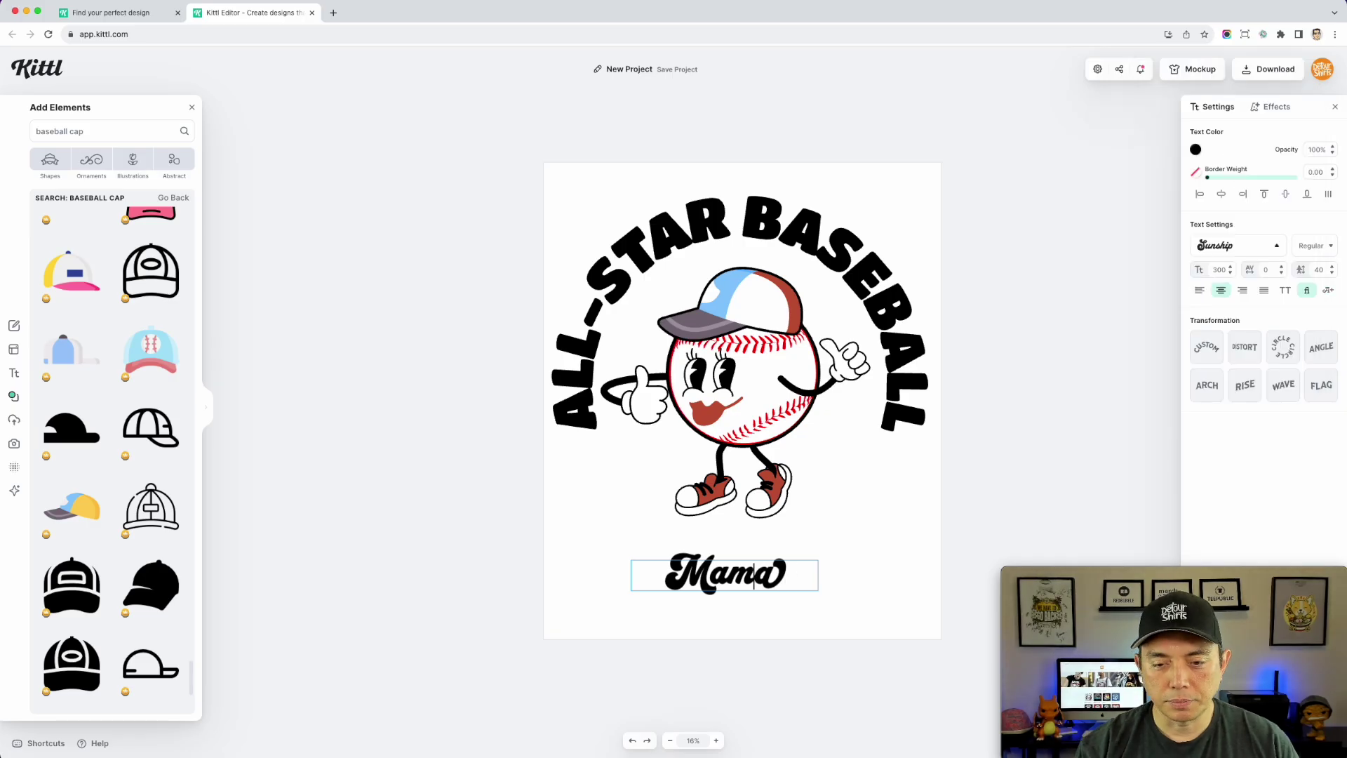
key("Escape")
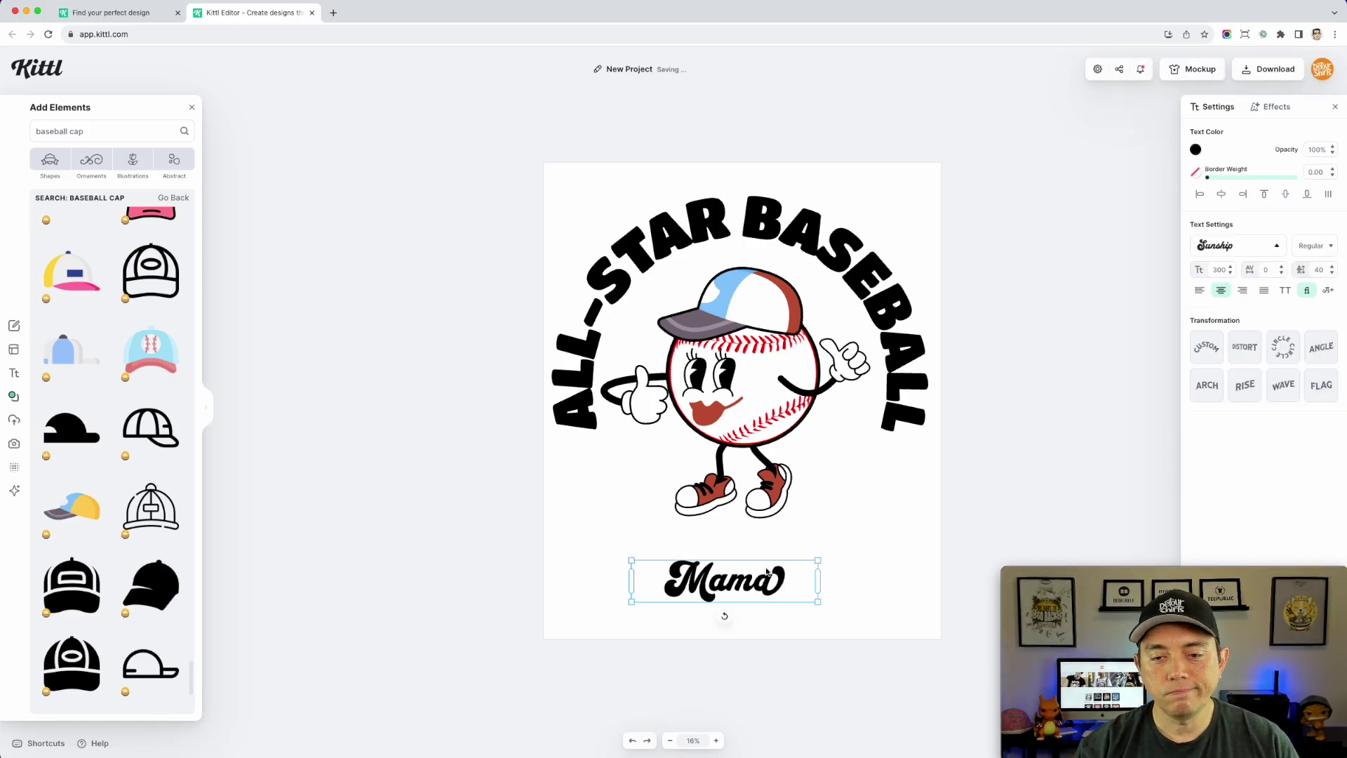
Enlarge the "Mama" text to font size 835 and centre it horizontally beneath the character, overlapping its shoes
left_click_drag(818, 560, 1064, 506)
left_click(837, 554)
left_click_drag(837, 554, 722, 541)
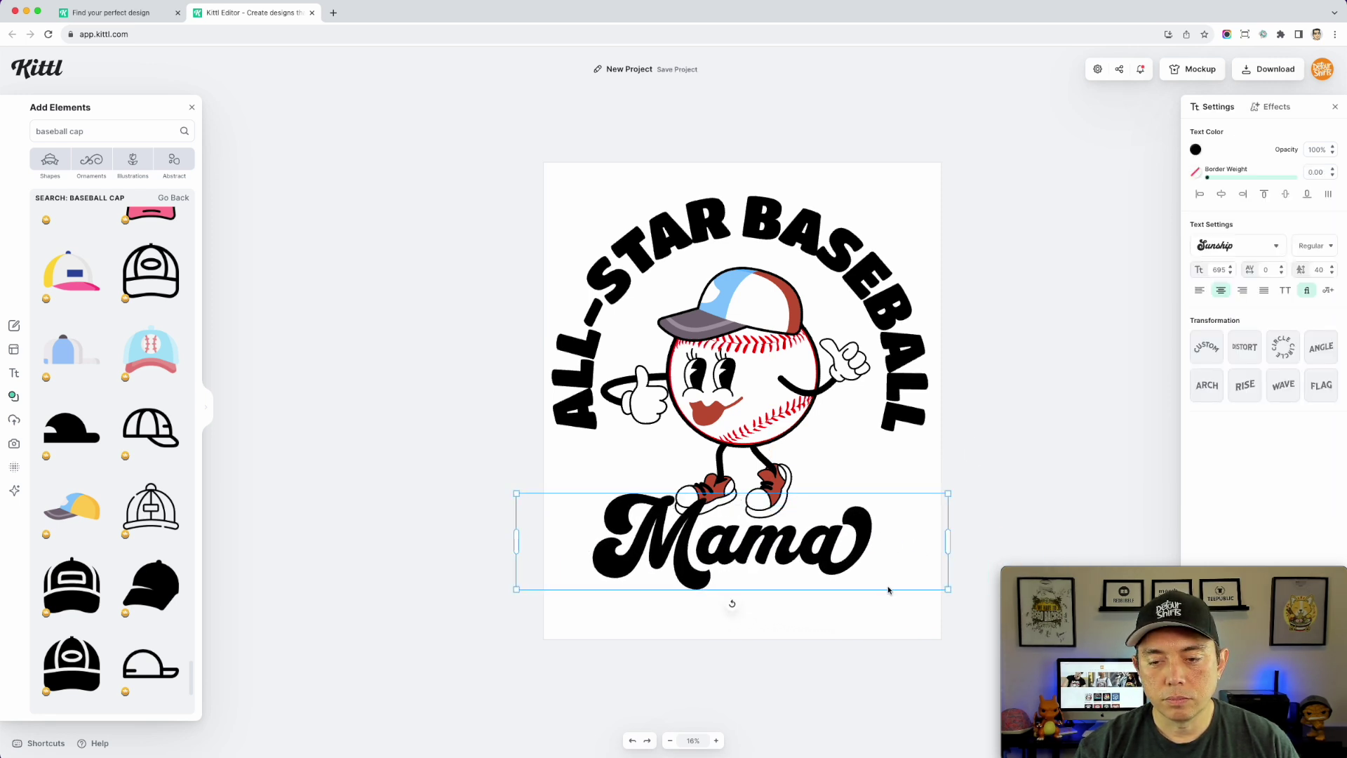
left_click_drag(949, 547, 905, 601)
left_click_drag(758, 554, 791, 548)
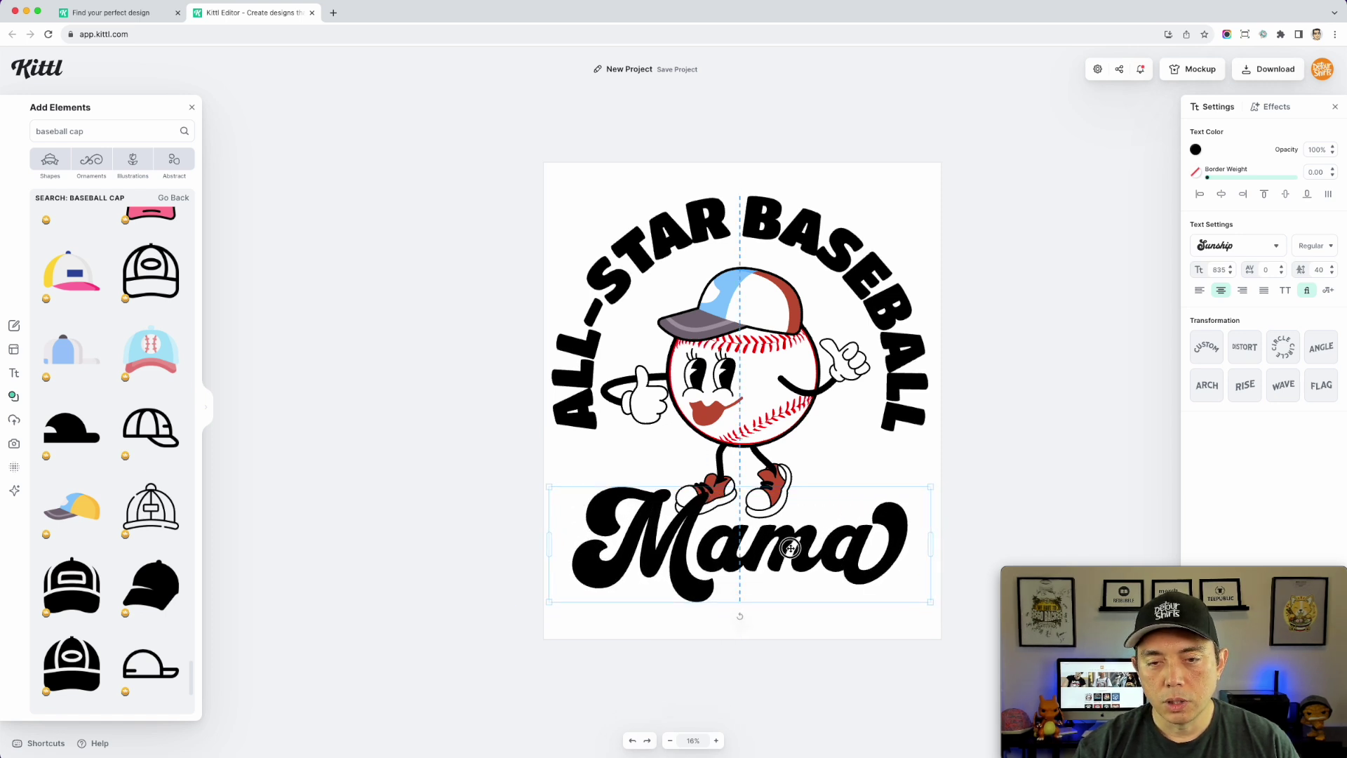
left_click(1019, 443)
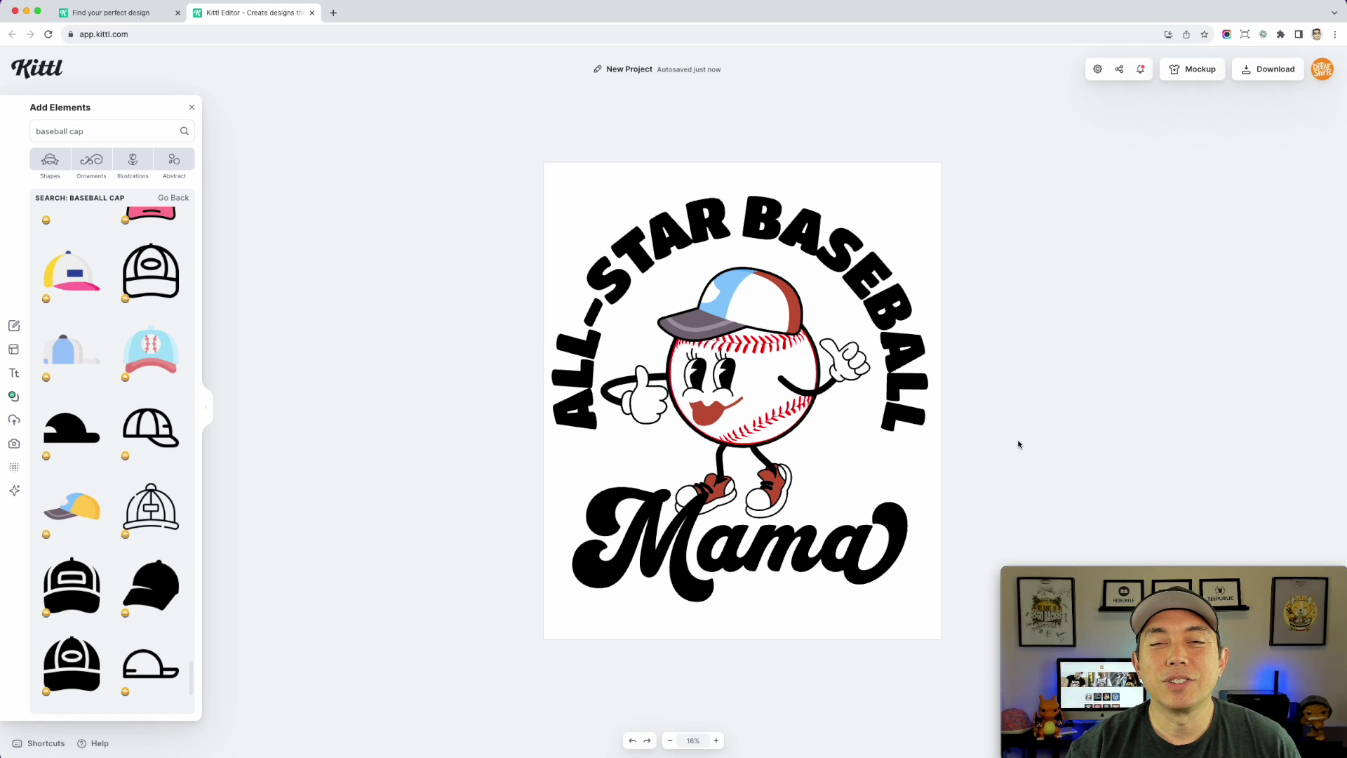
Apply a Detailed 3d Shadow to the curved "ALL-STAR BASEBALL" headline and set both its stroke and solid colours to black
left_click(808, 229)
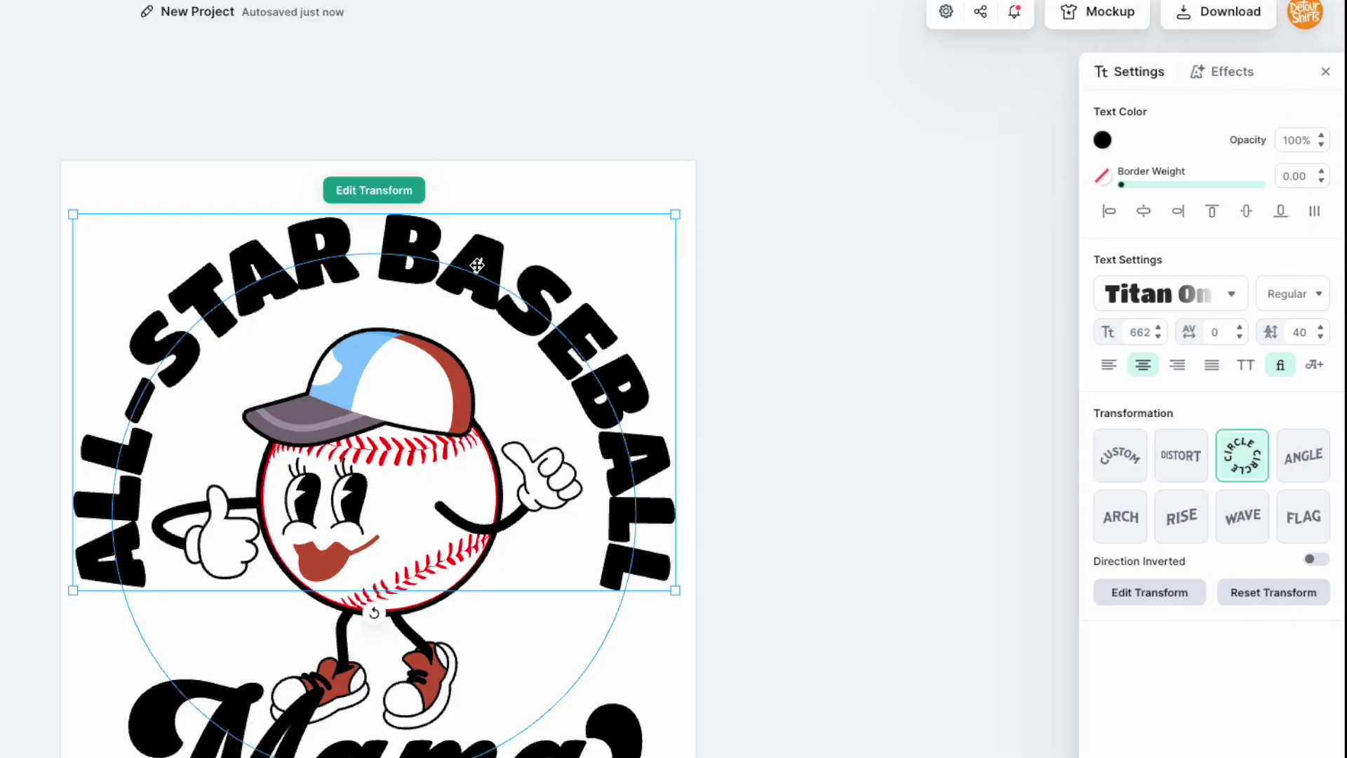
left_click(1243, 76)
left_click(1292, 160)
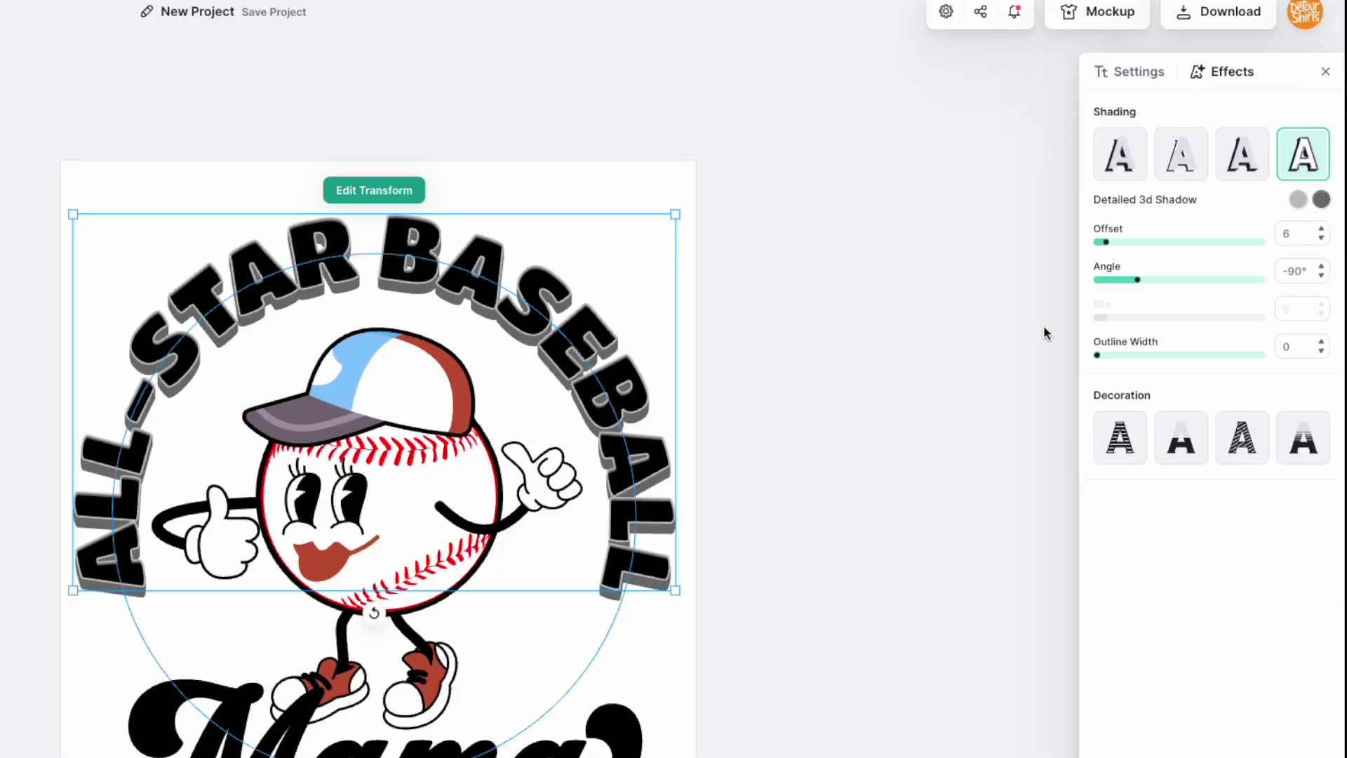
left_click(1297, 201)
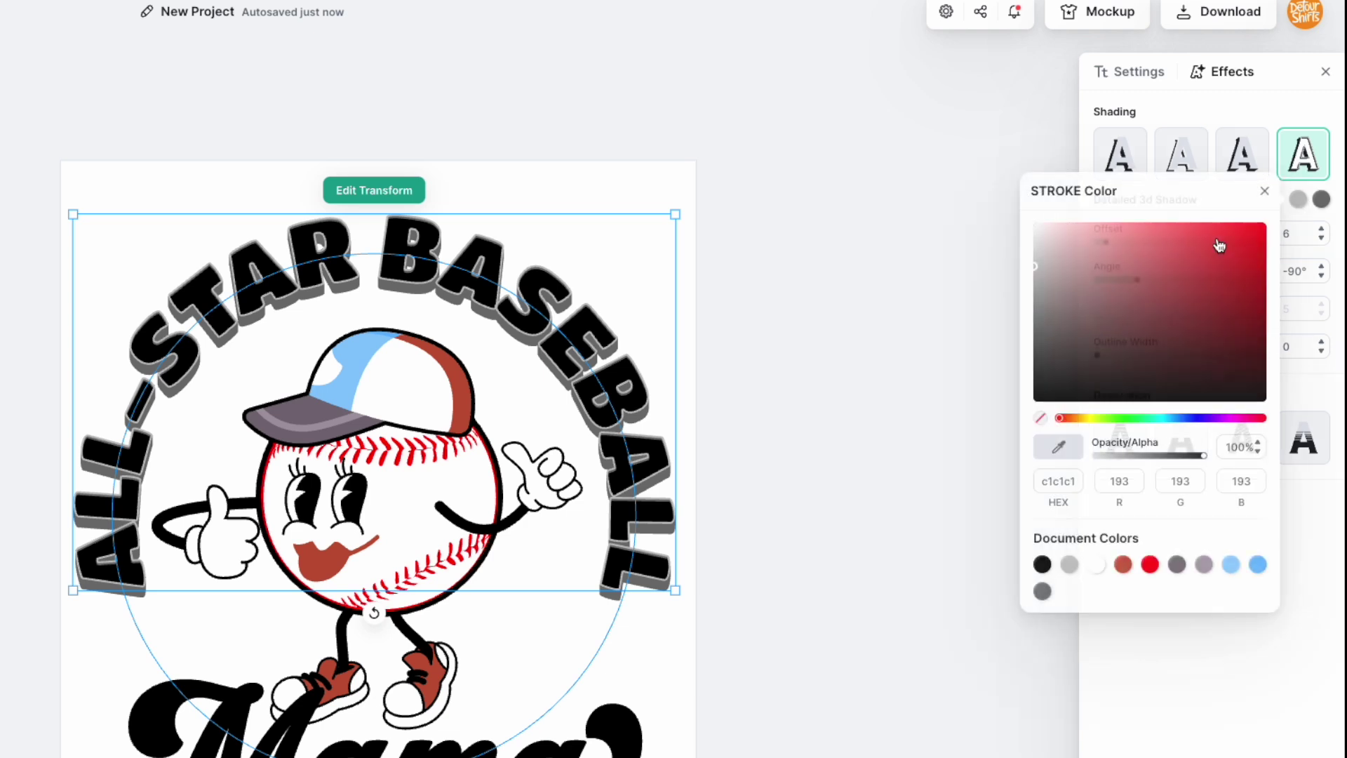
left_click_drag(1067, 367, 962, 496)
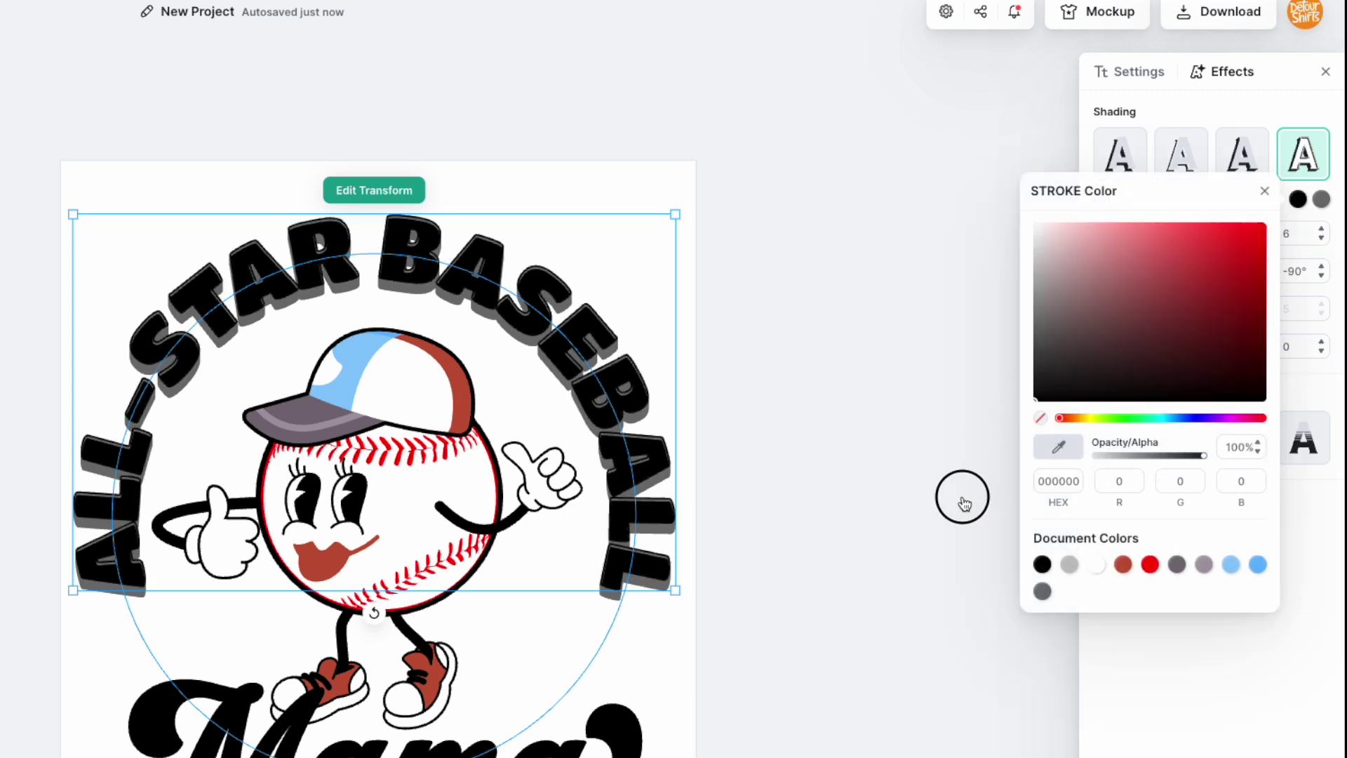
left_click(1322, 200)
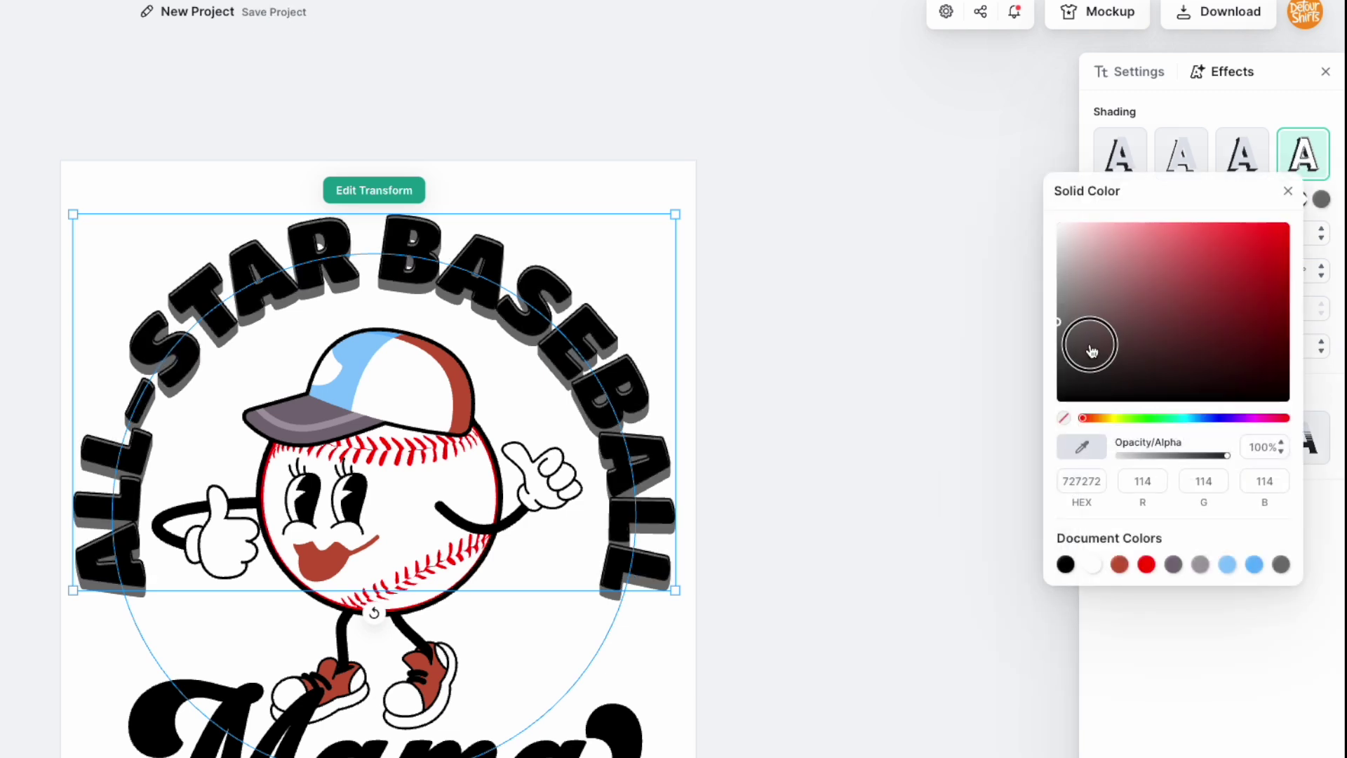
left_click_drag(1092, 351, 1017, 482)
left_click(1216, 103)
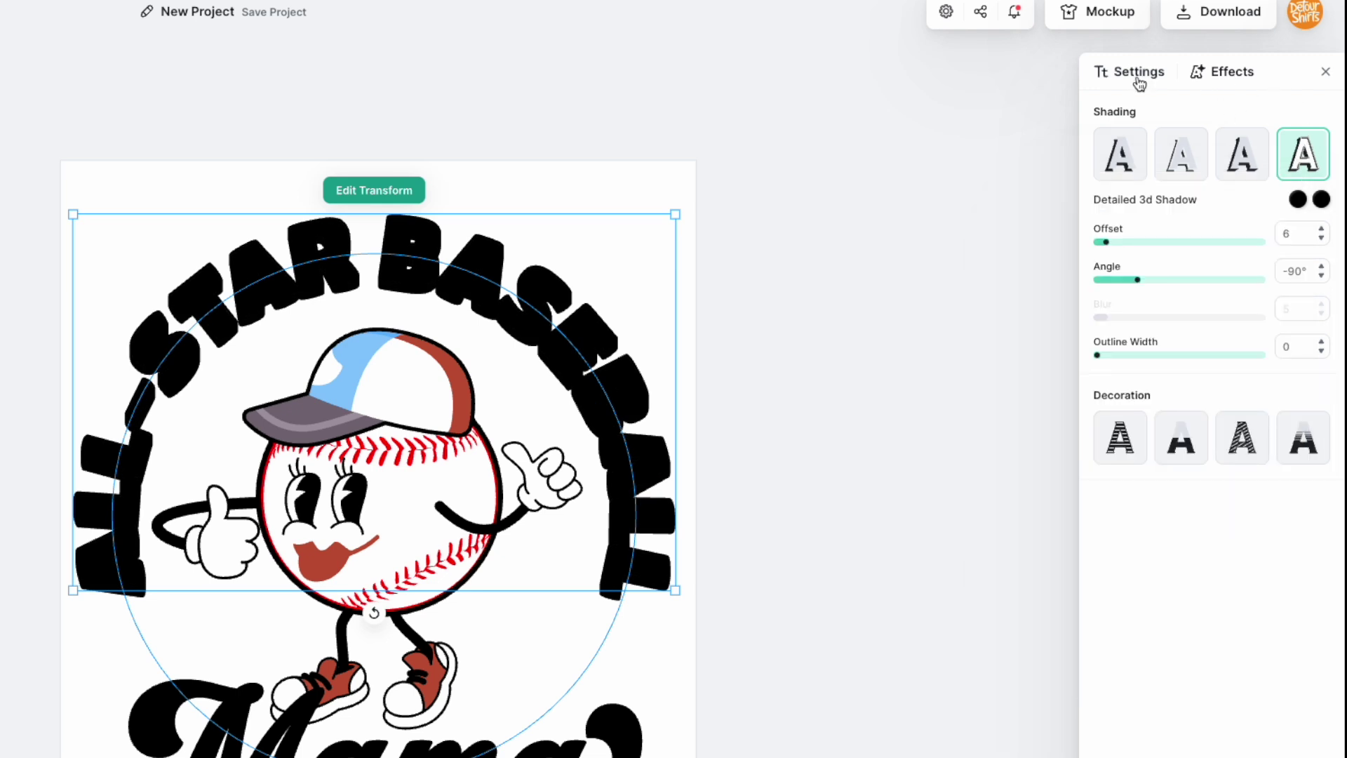
Set the curved headline's fill colour to the light coral red fe6868
left_click(1137, 79)
left_click(1103, 141)
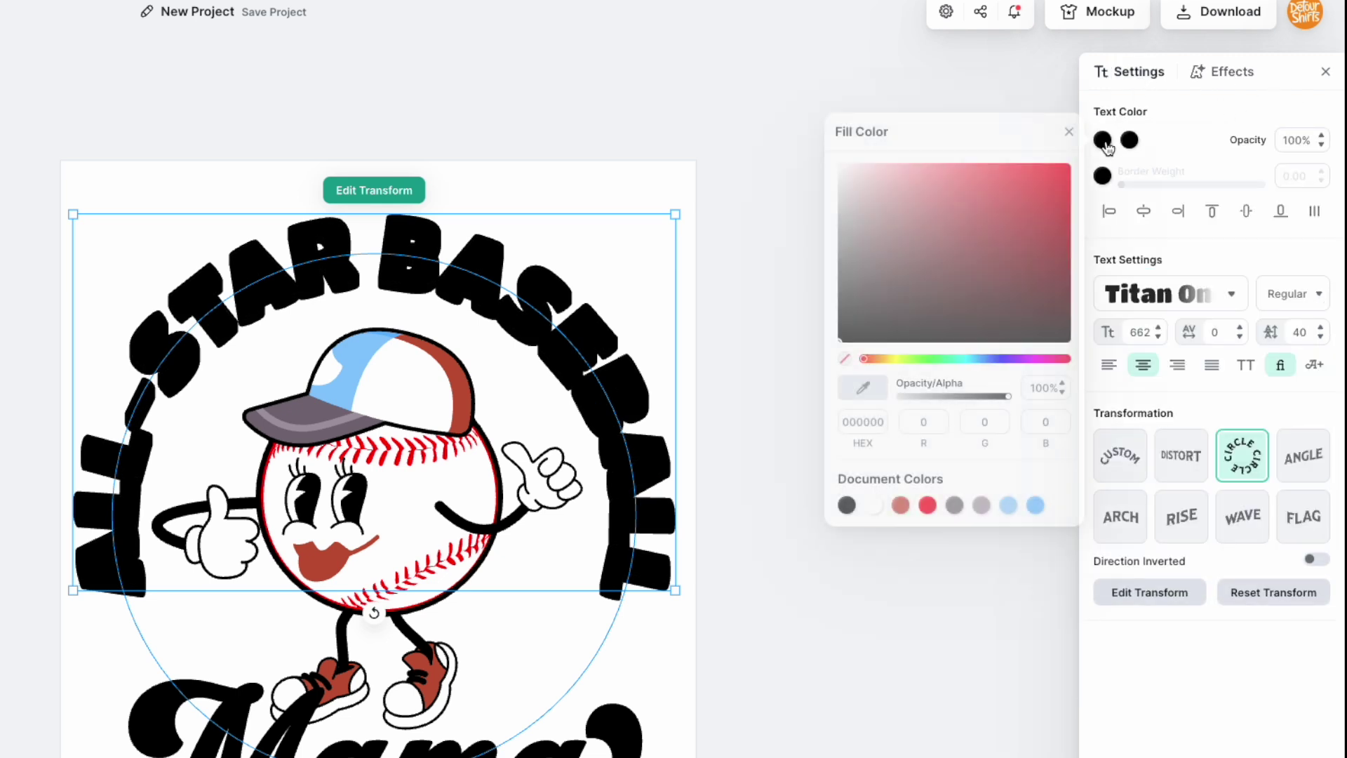
left_click(927, 505)
left_click(1007, 204)
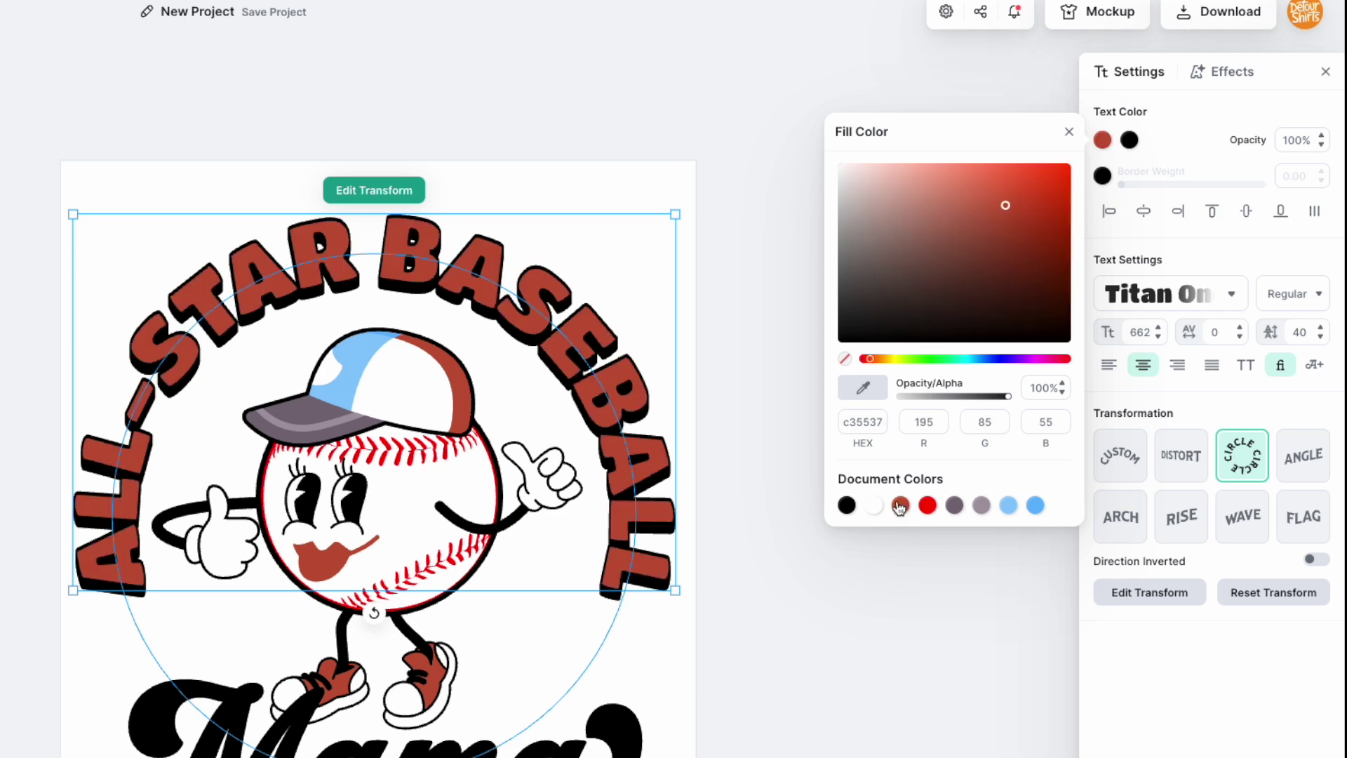
left_click(928, 506)
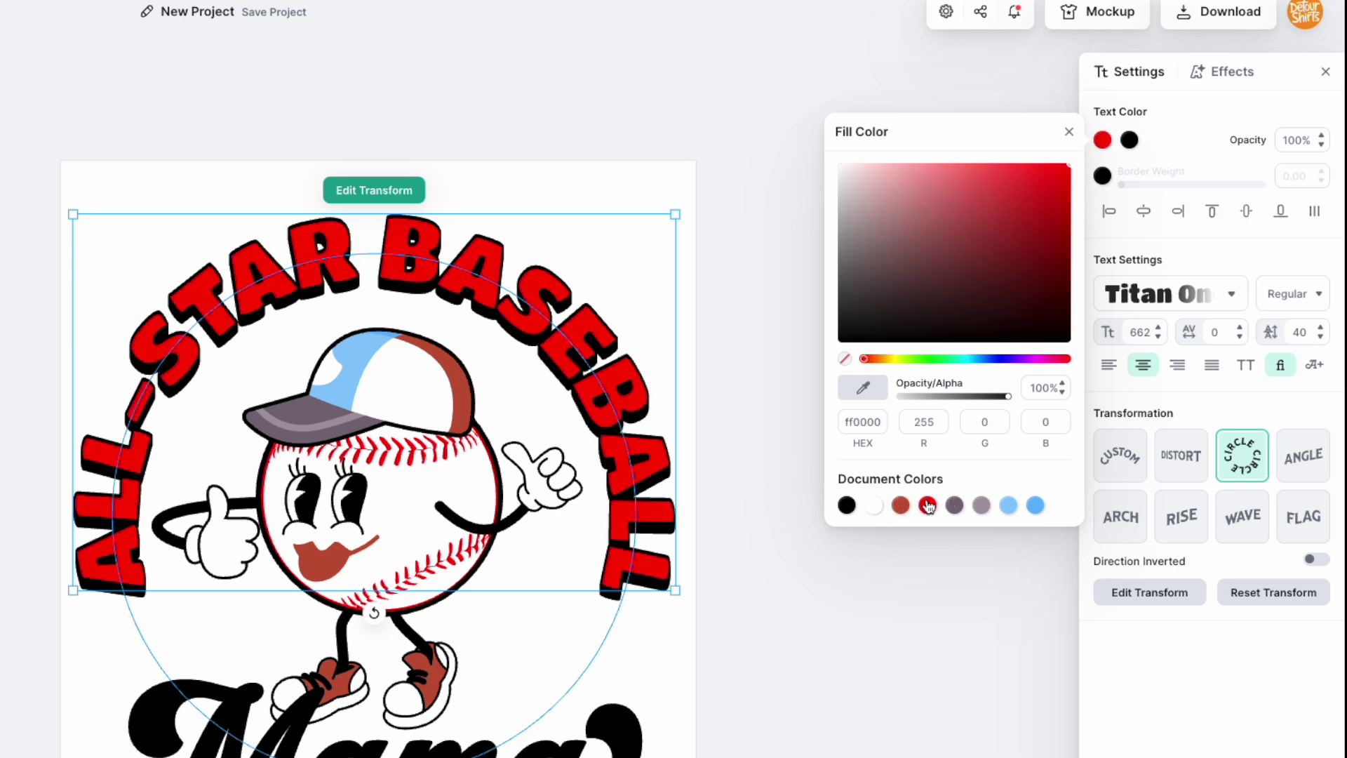
left_click_drag(991, 173, 981, 170)
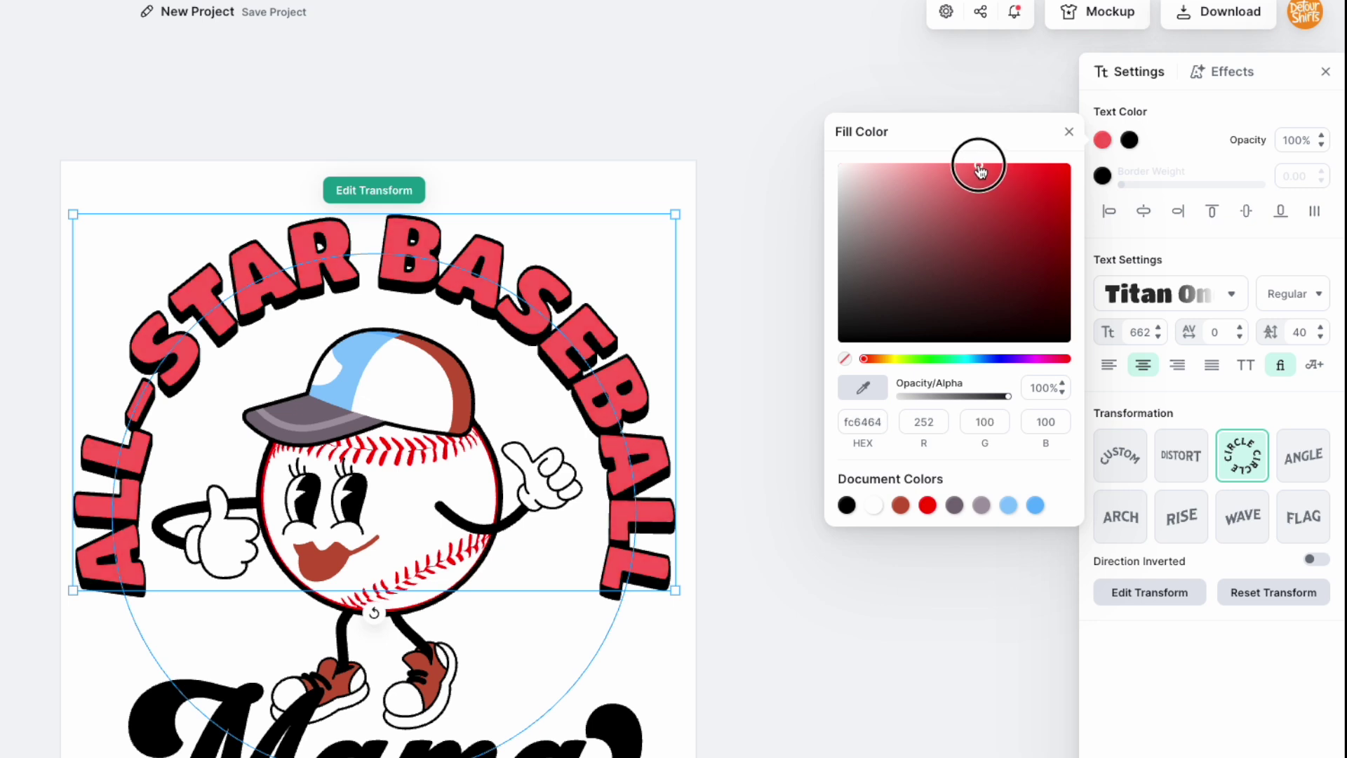
left_click_drag(983, 168, 976, 169)
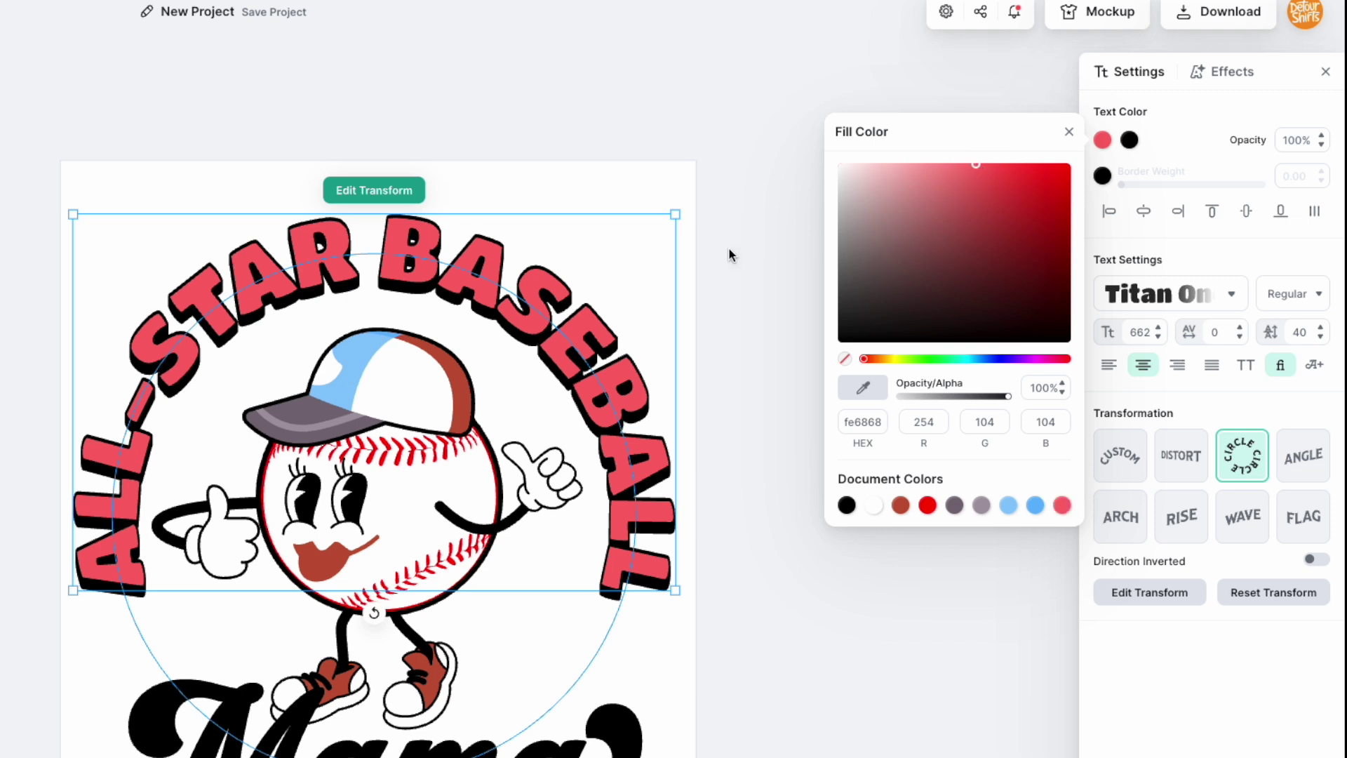
left_click(748, 203)
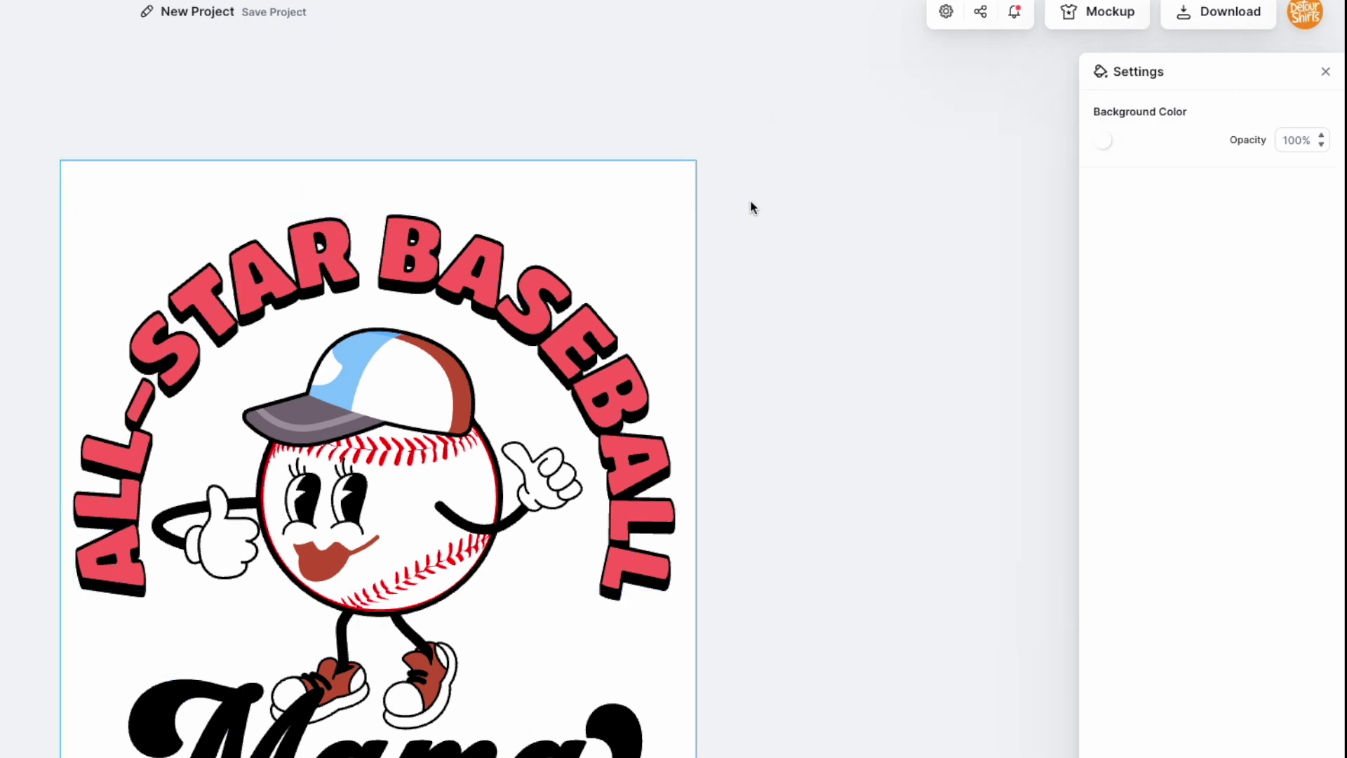
Increase the offset of the curved headline's 3D shadow slightly for a deeper extrusion
left_click(601, 327)
left_click(1222, 71)
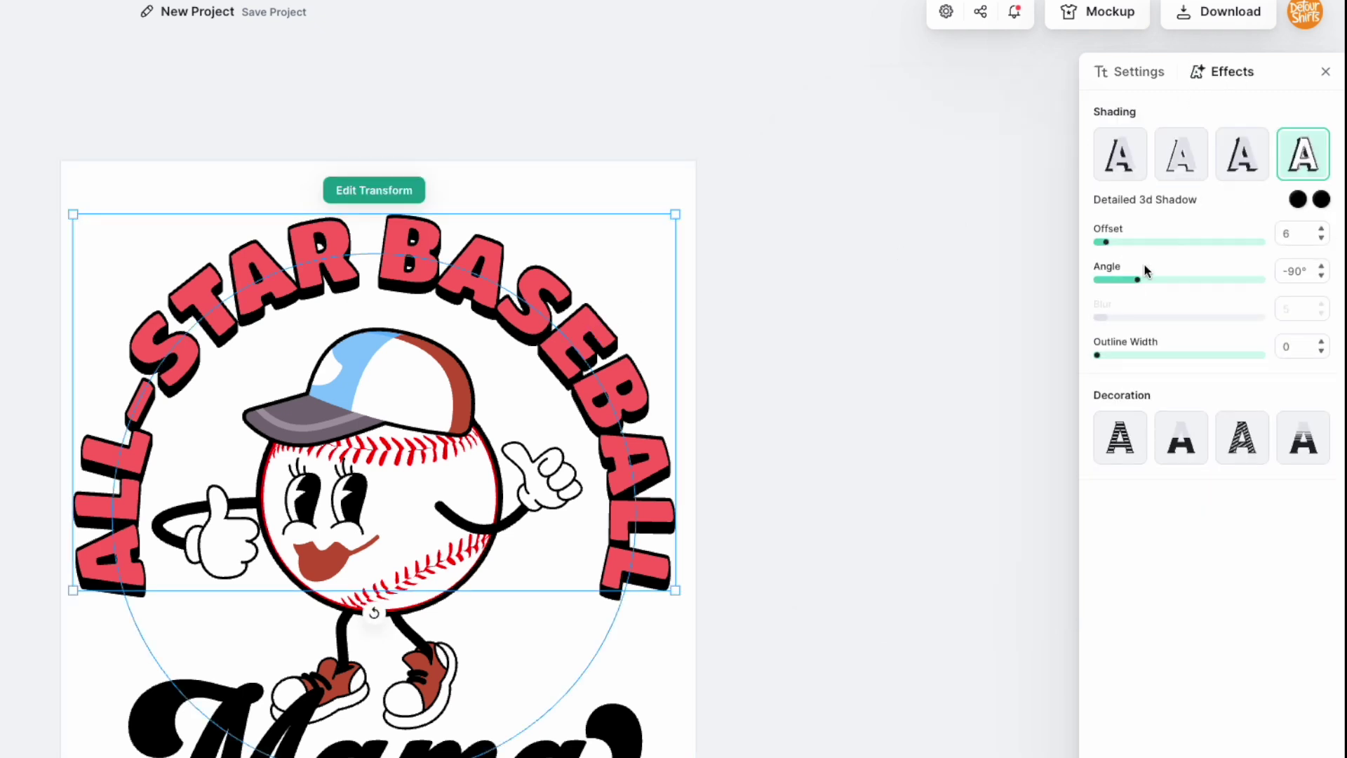
left_click_drag(1107, 242, 1118, 245)
left_click(879, 253)
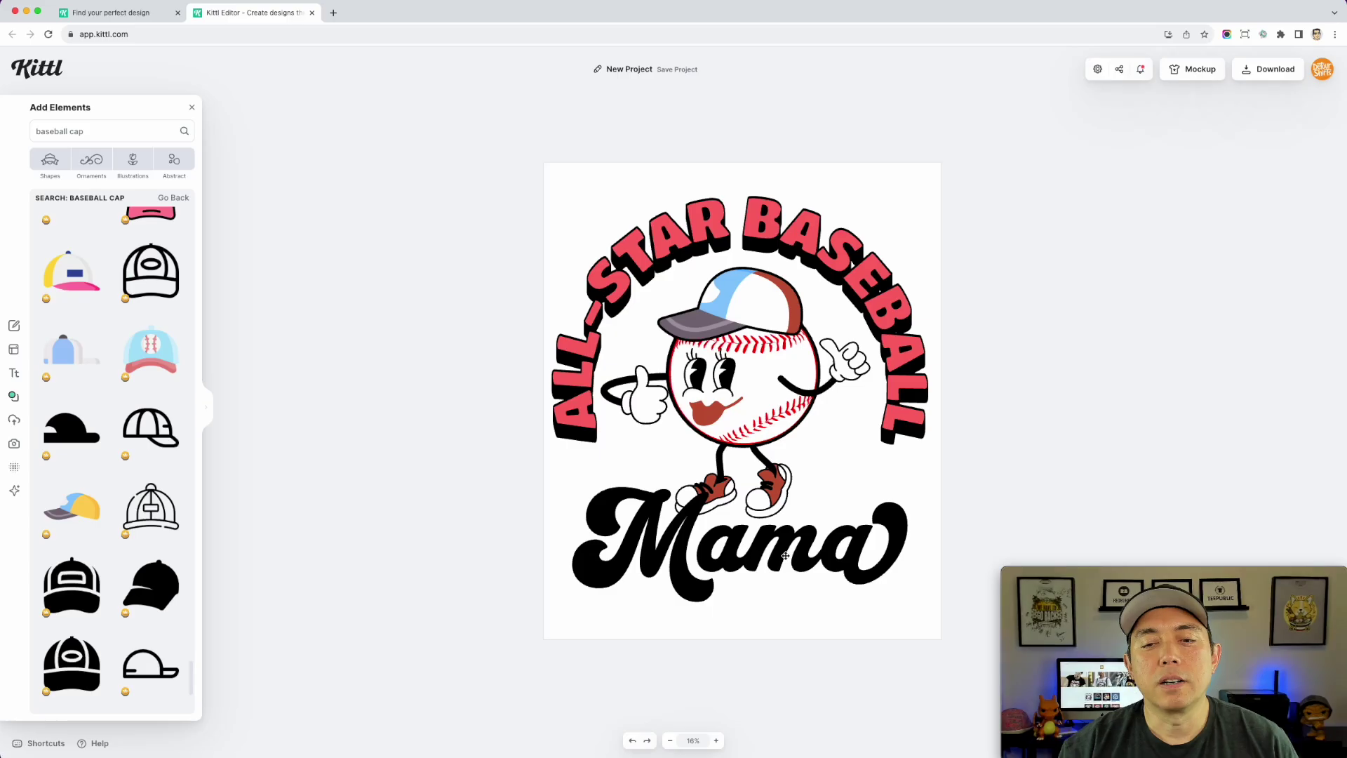
Apply a Detailed 3d Shadow to the "Mama" text and set both its solid and stroke colours to black (000000)
left_click(785, 555)
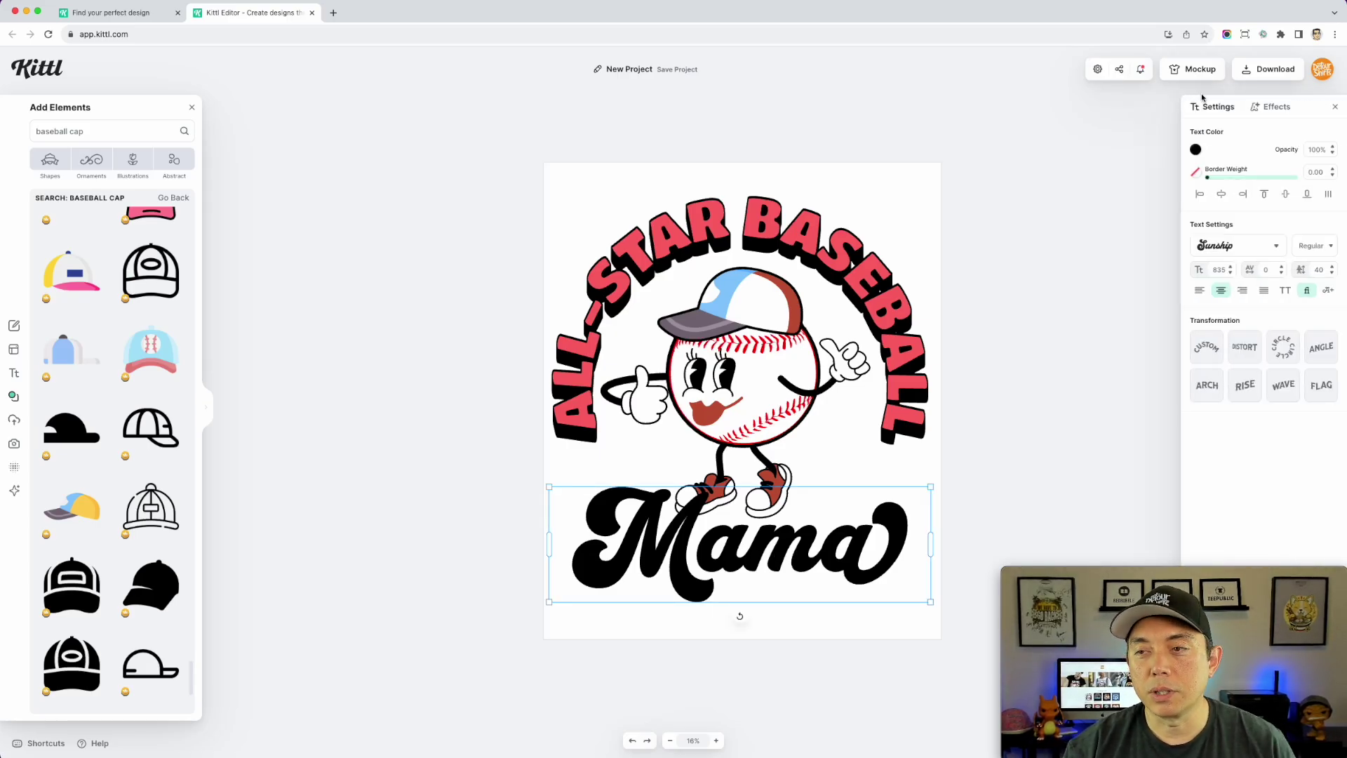
left_click(1278, 110)
left_click(1320, 158)
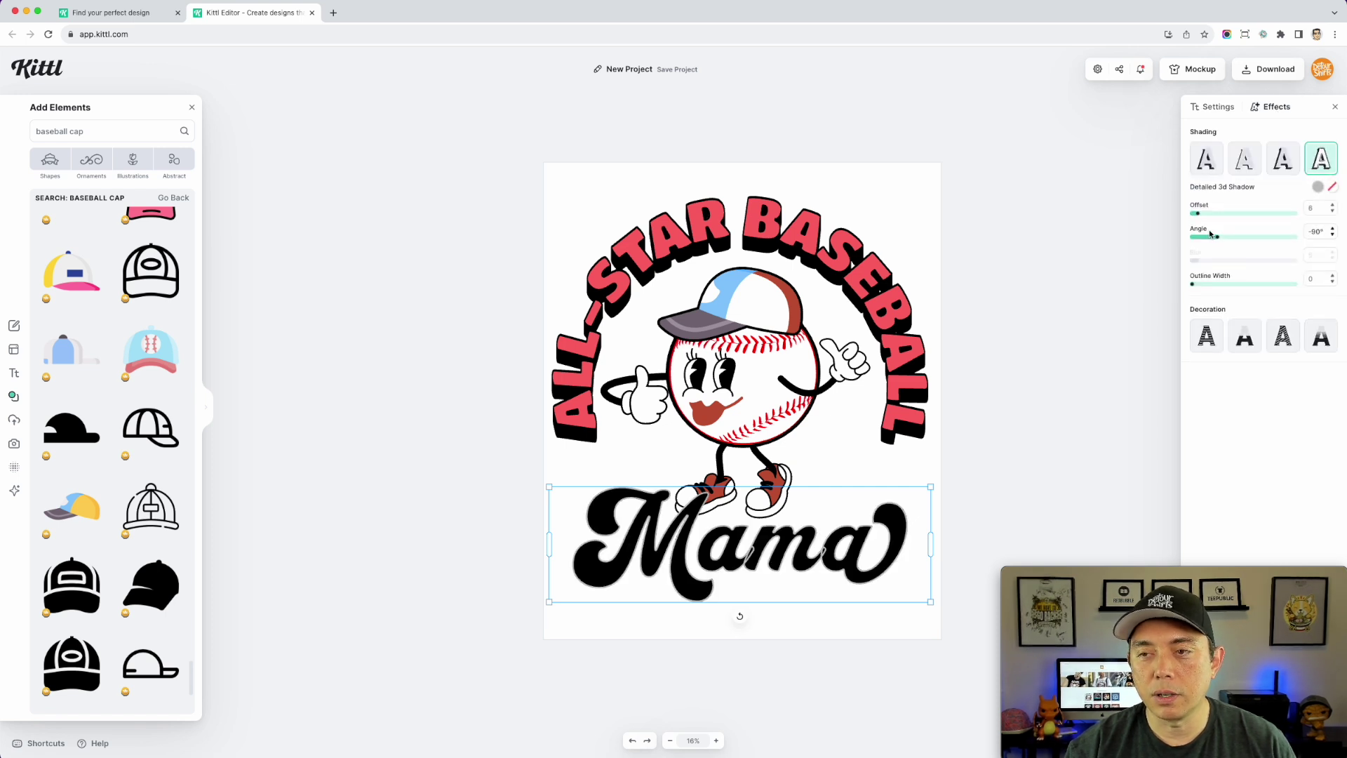
left_click(1333, 188)
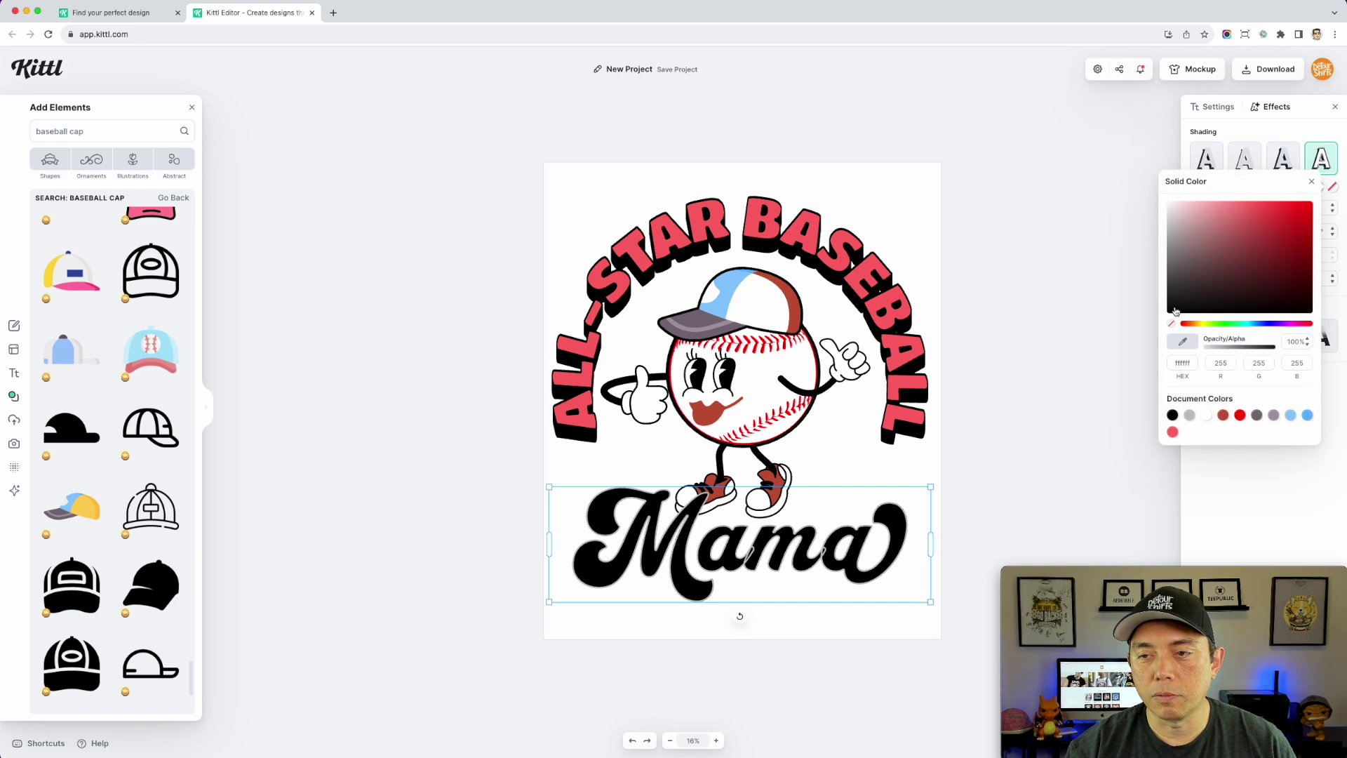
left_click(1172, 416)
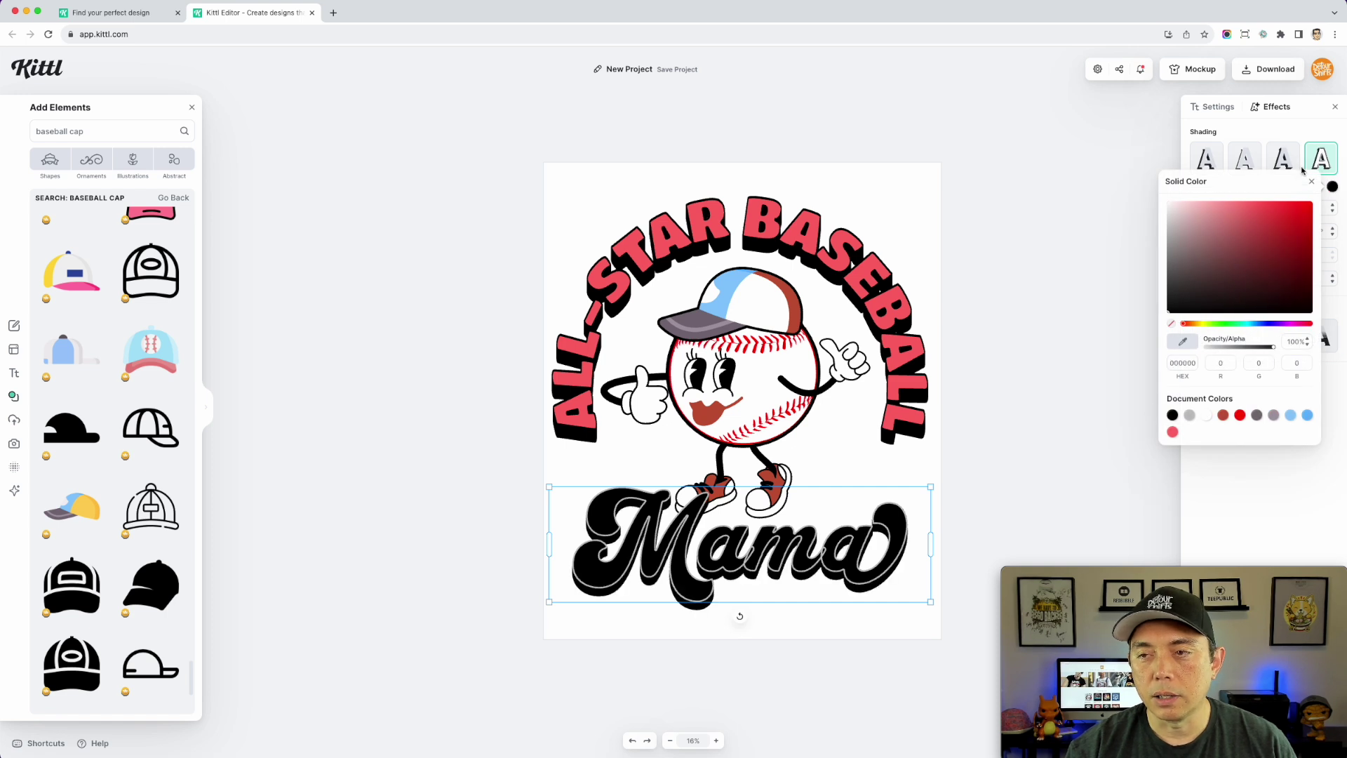
left_click(1332, 188)
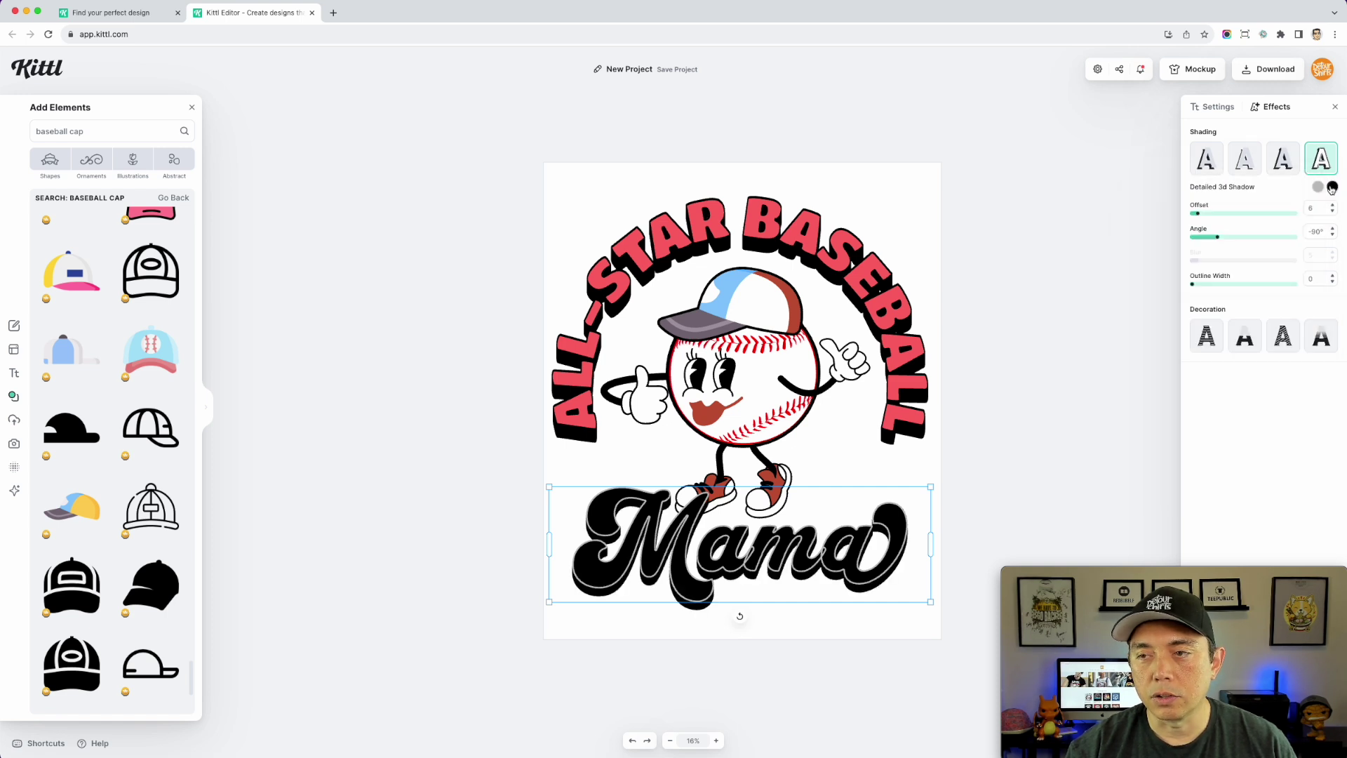
left_click(1317, 187)
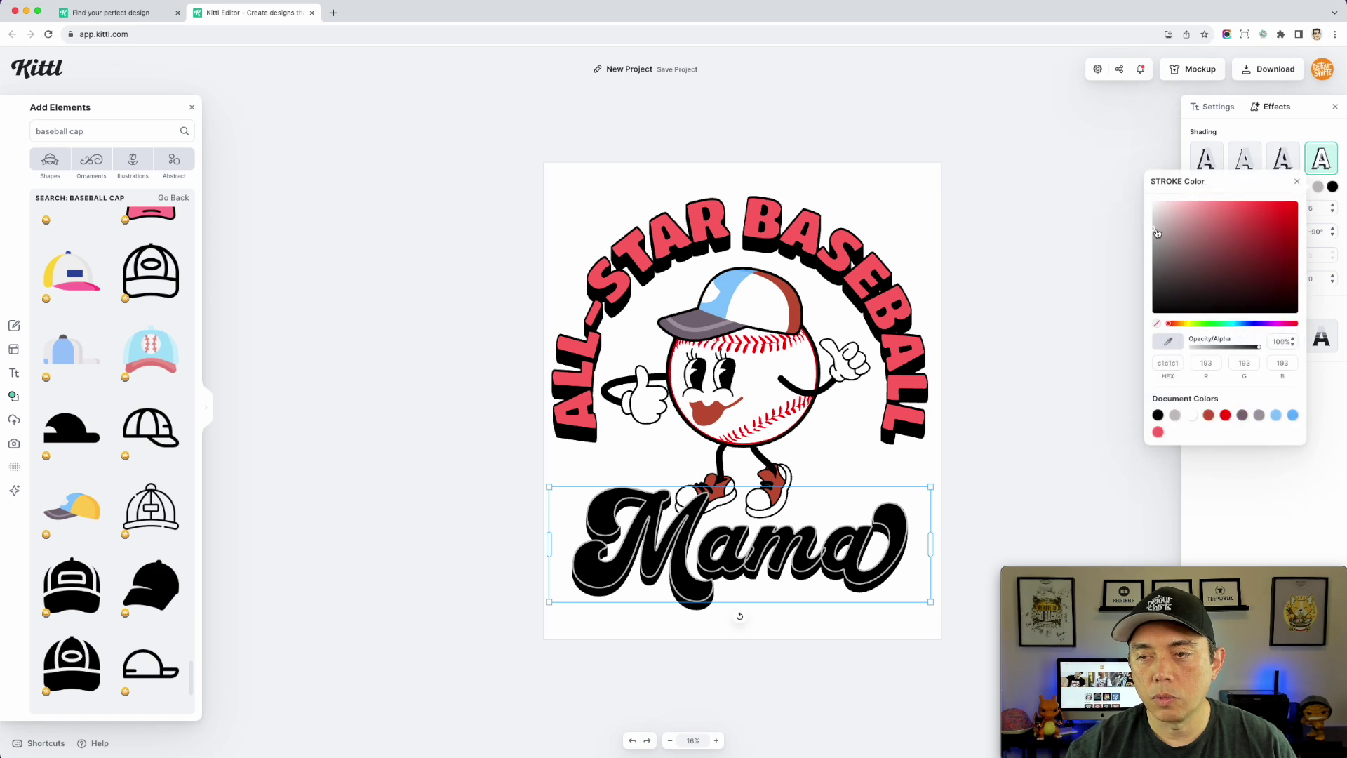
left_click(1158, 415)
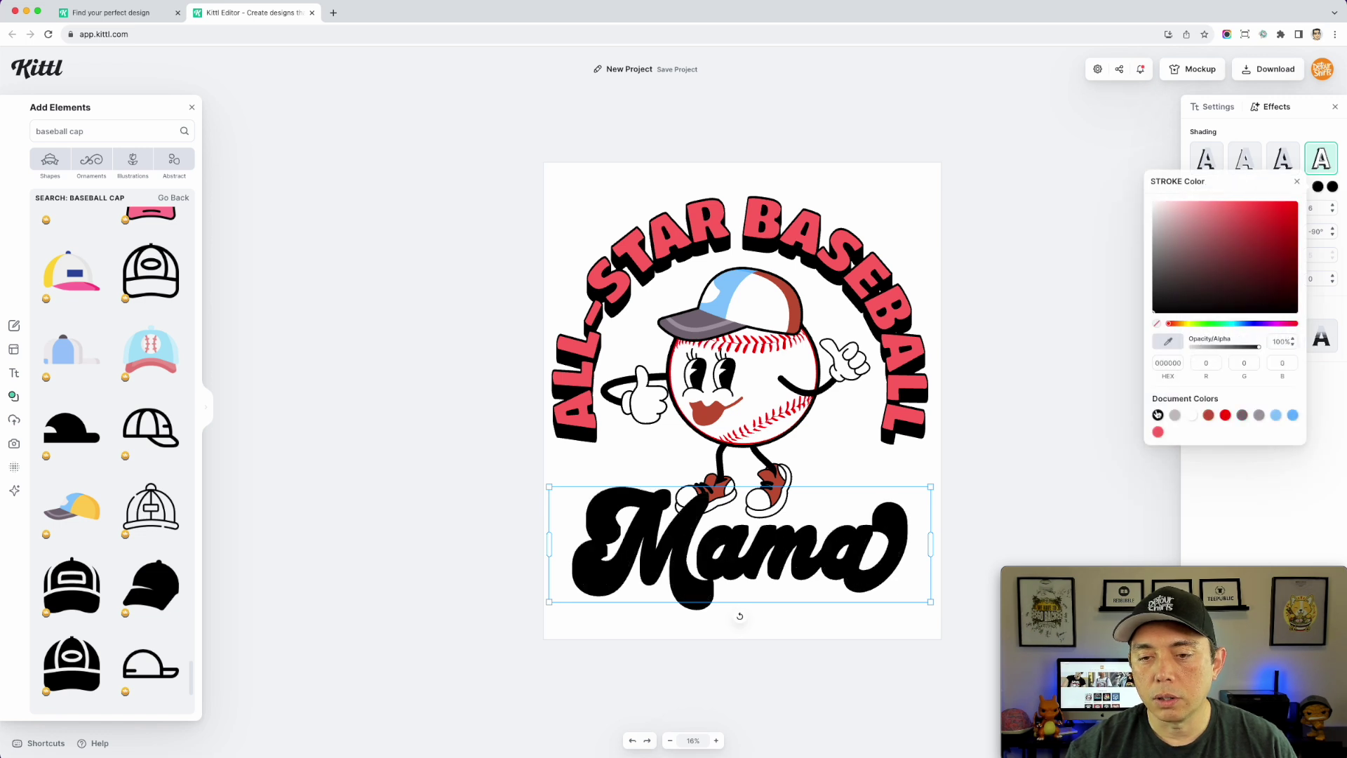
left_click(1169, 344)
left_click(931, 487)
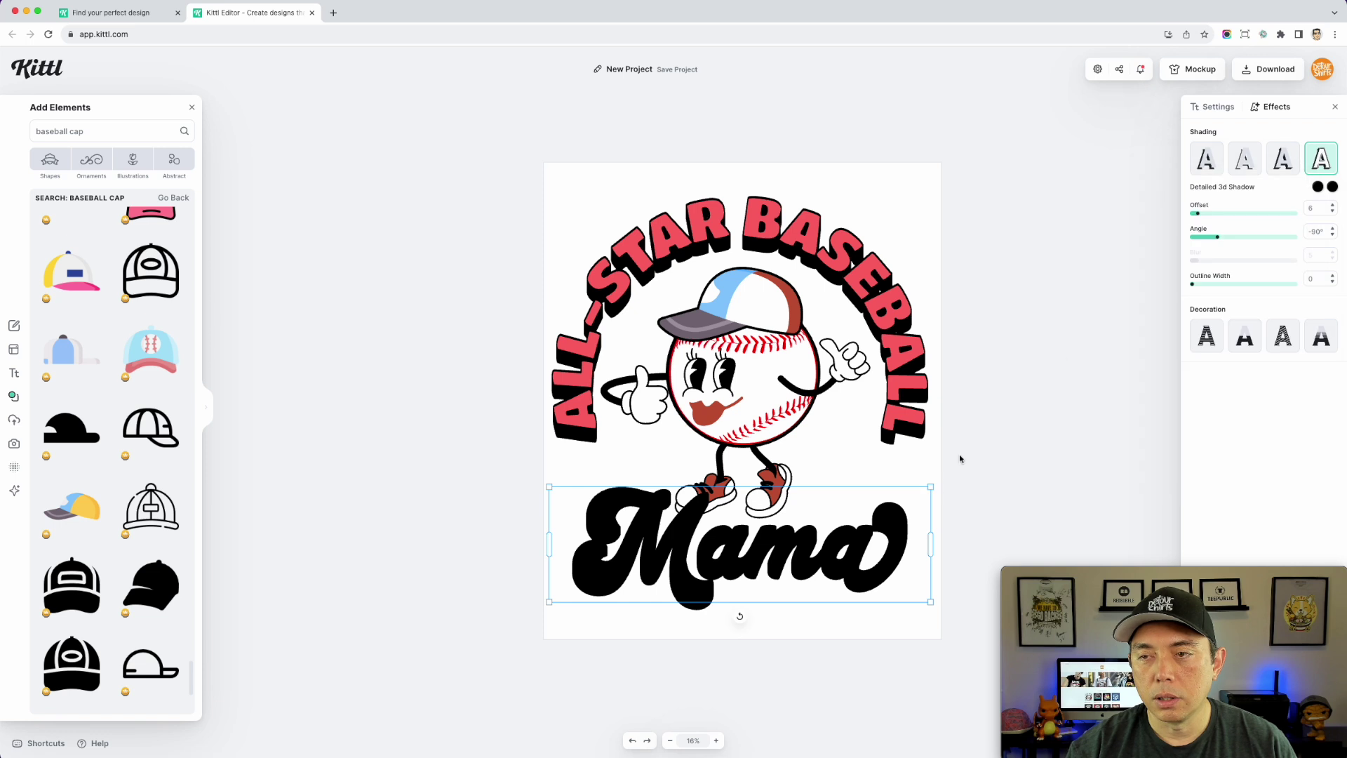
Set the "Mama" text's fill colour to white (ffffff), keeping its shadow colour black
left_click(1208, 107)
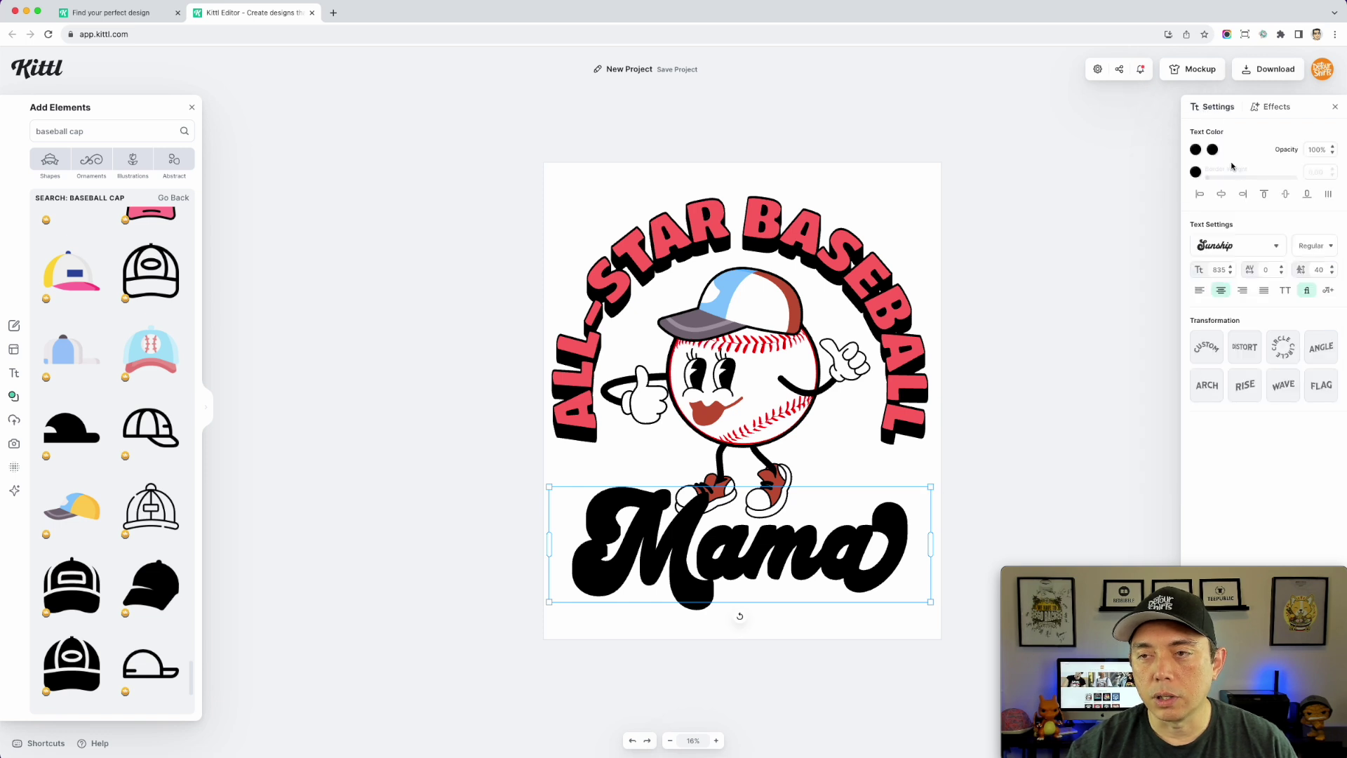
left_click(1196, 153)
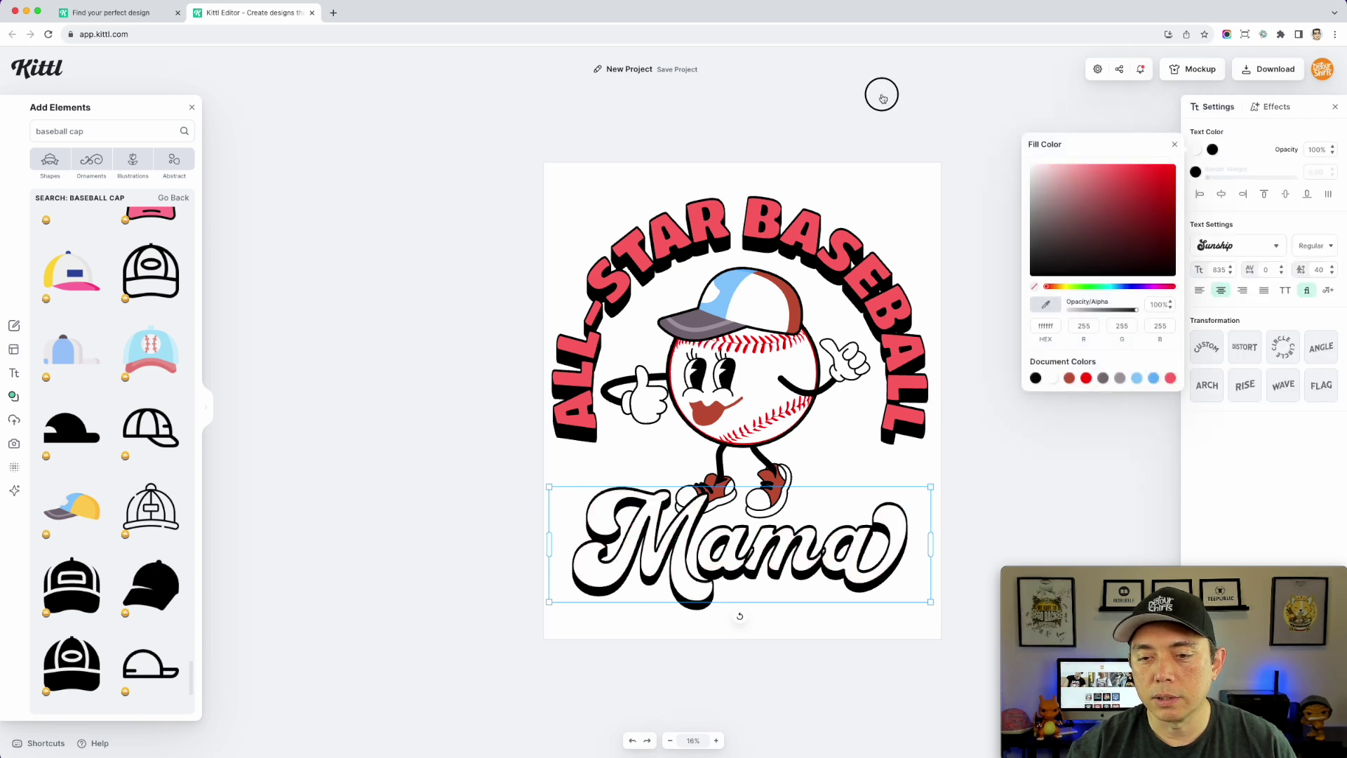
left_click(1213, 149)
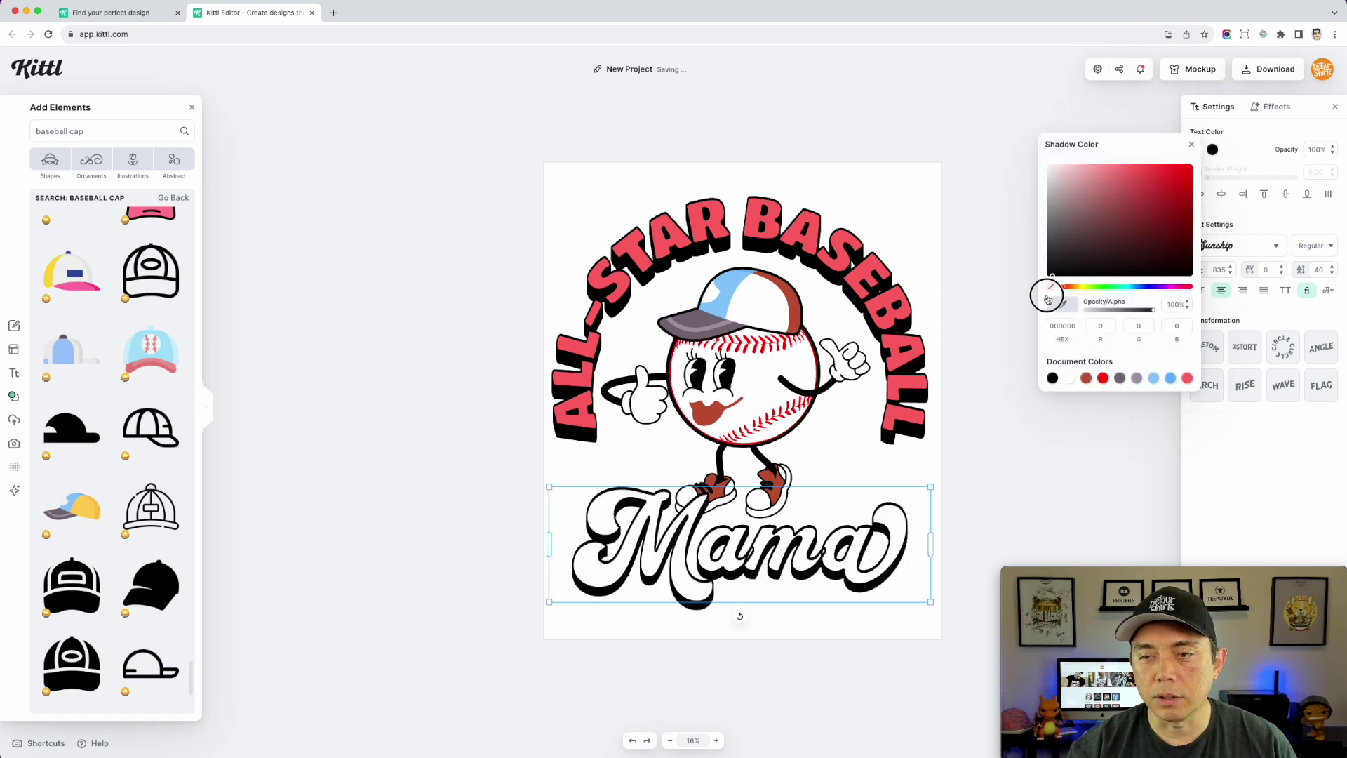
left_click(965, 510)
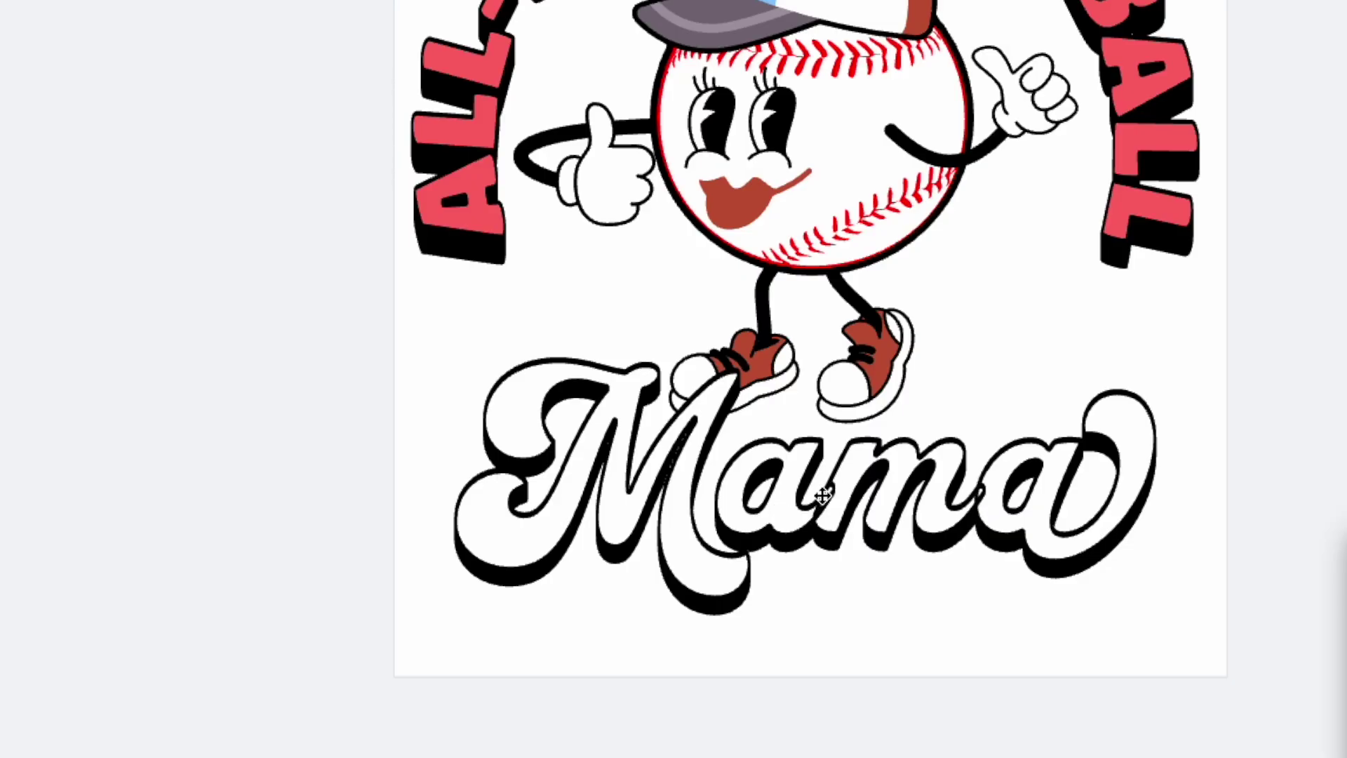
left_click(967, 475)
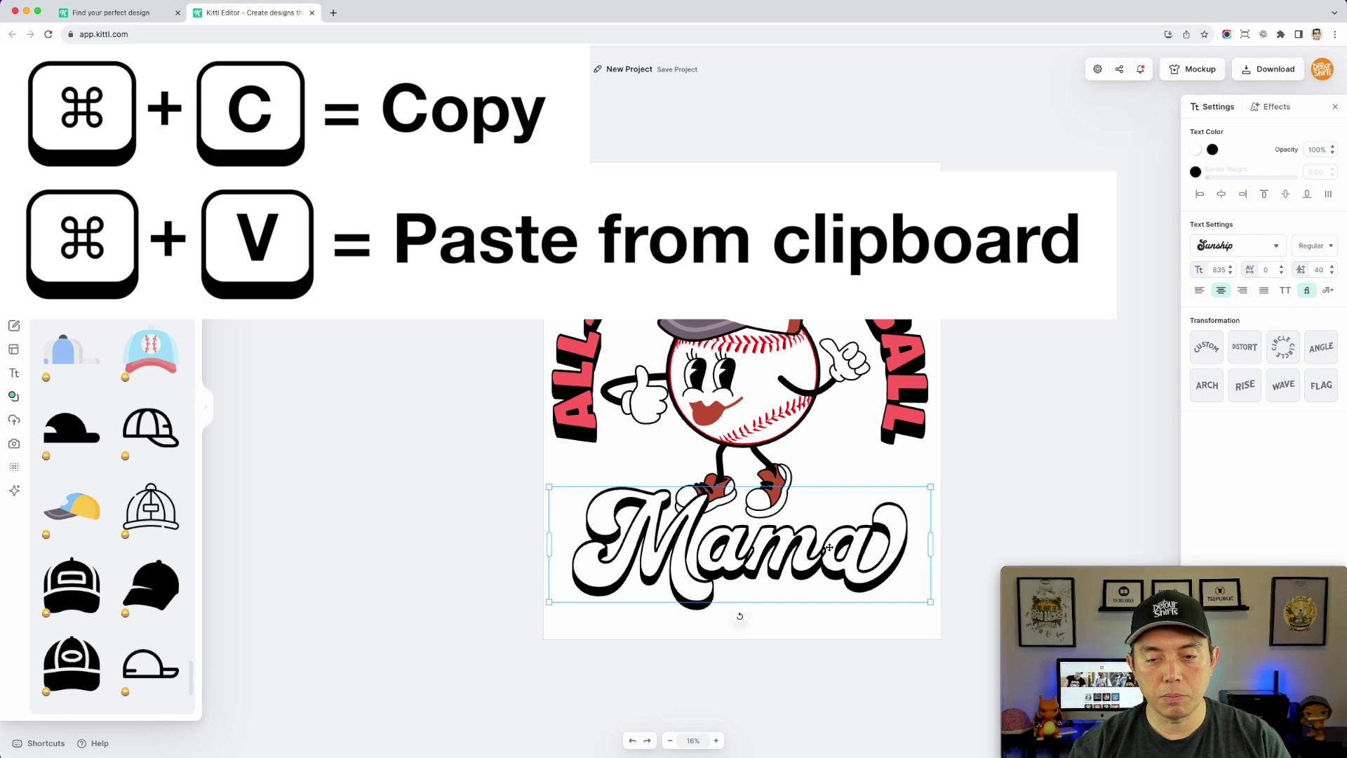
Duplicate the "Mama" text in place and remove the Detailed 3d Shadow from the upper copy
key("super+c")
key("super+v")
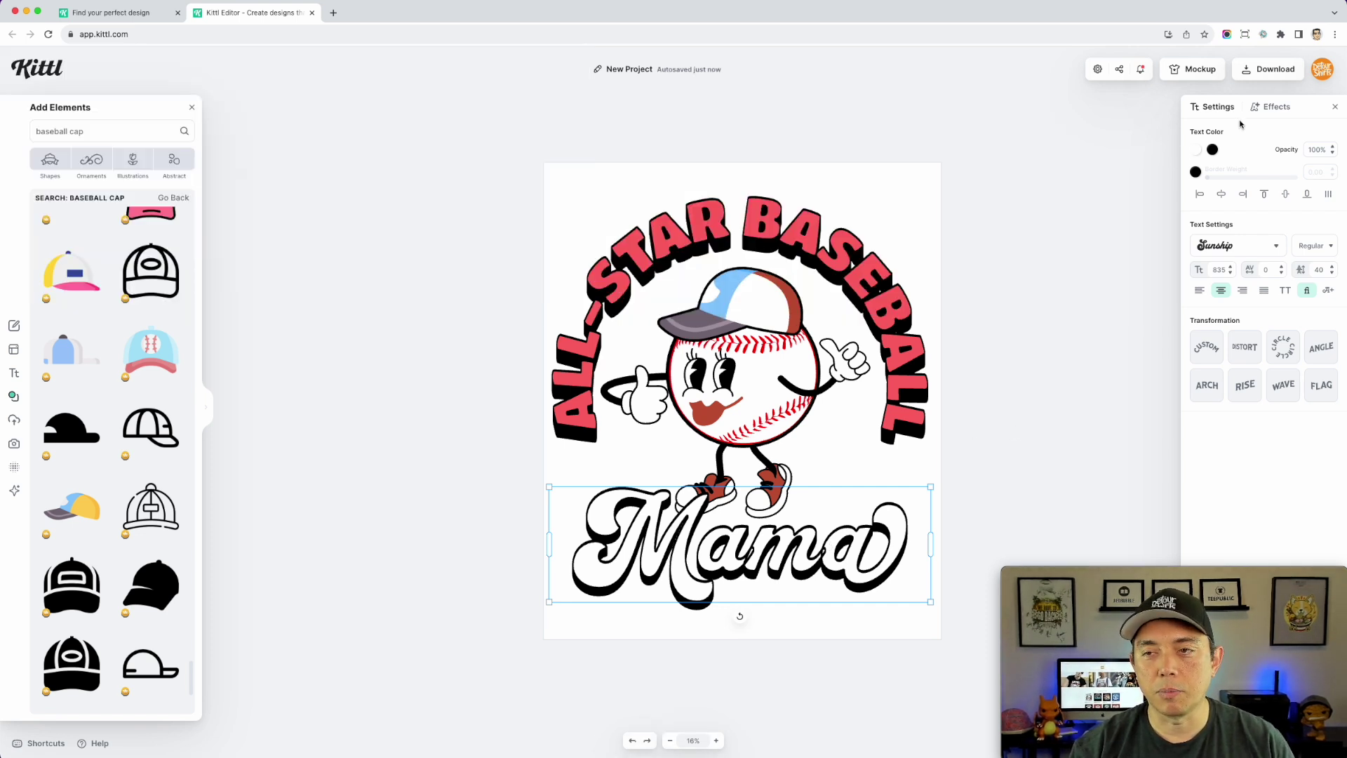
left_click(1278, 109)
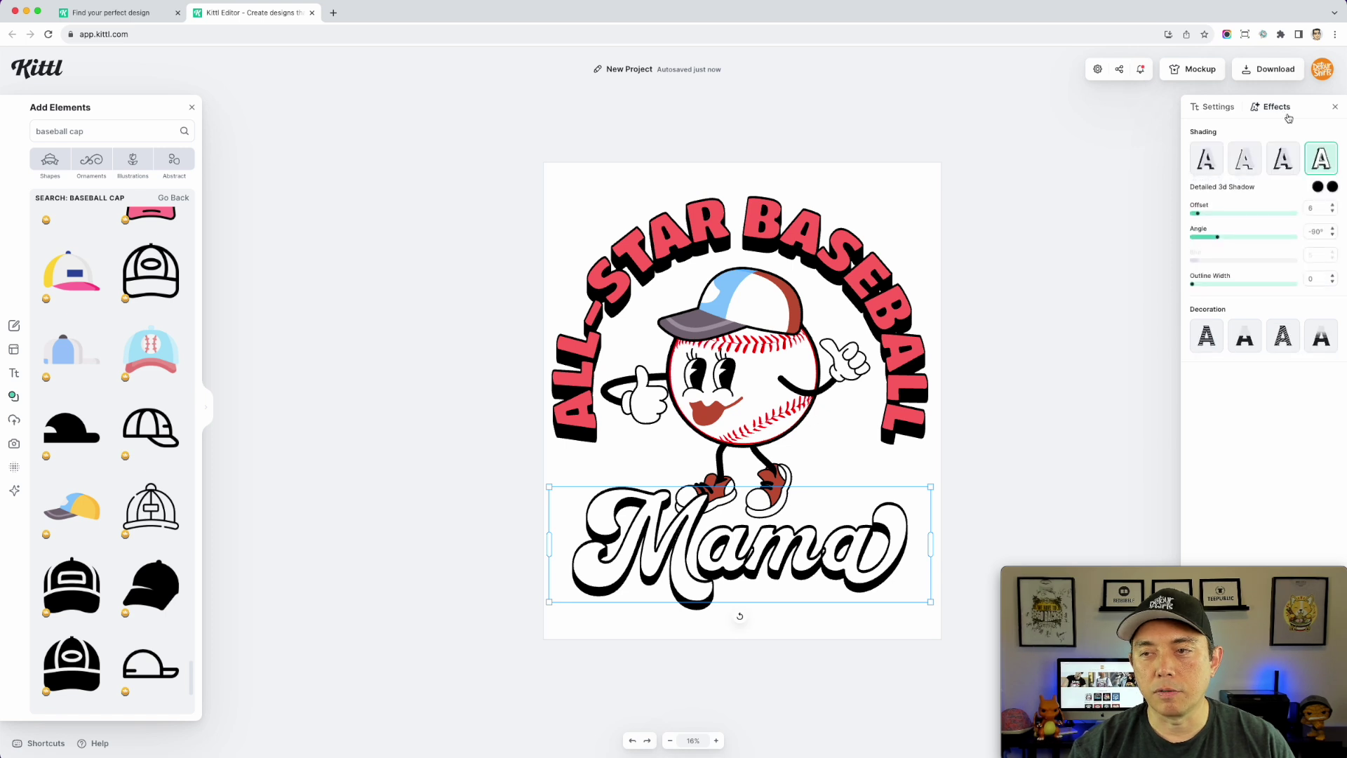
left_click(1322, 160)
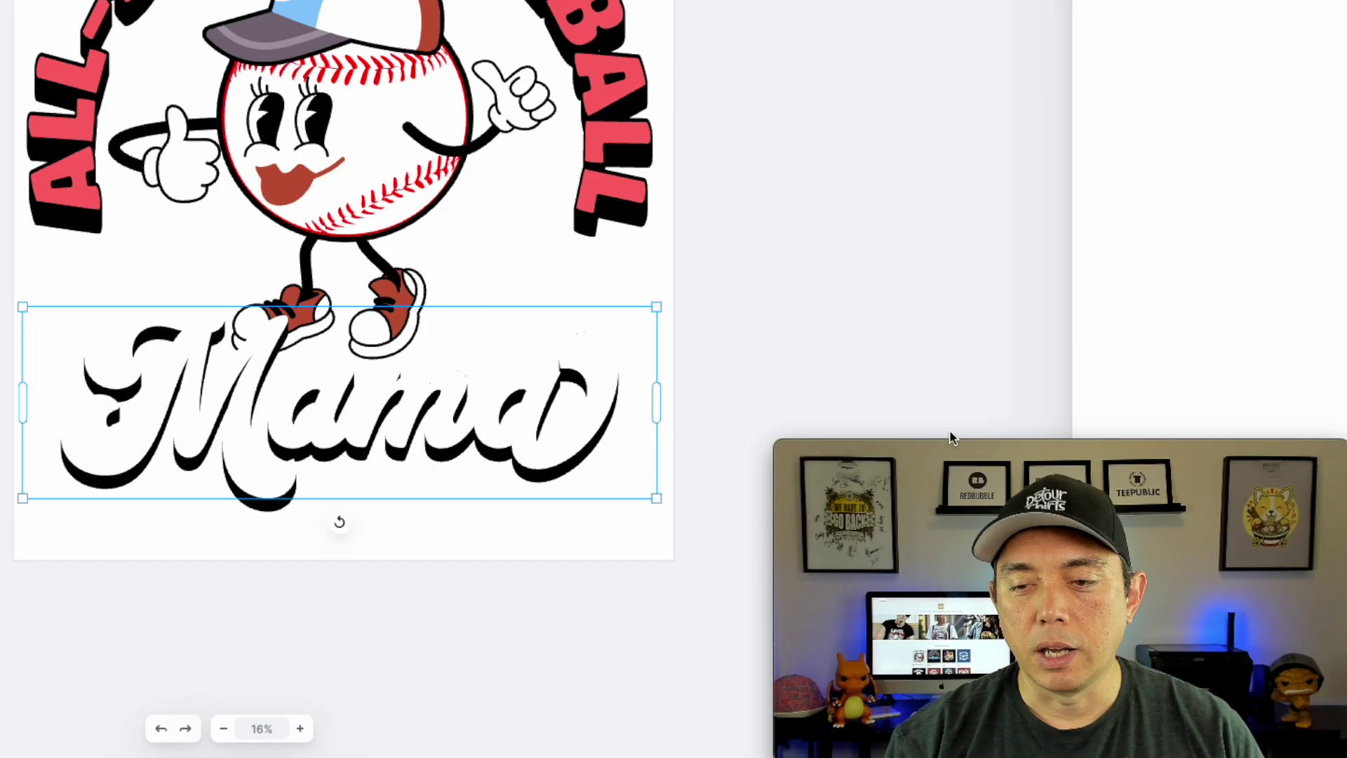
Set the outline width of the lower "Mama" layer's Detailed 3d Shadow to 52
mouse_move(1020, 576)
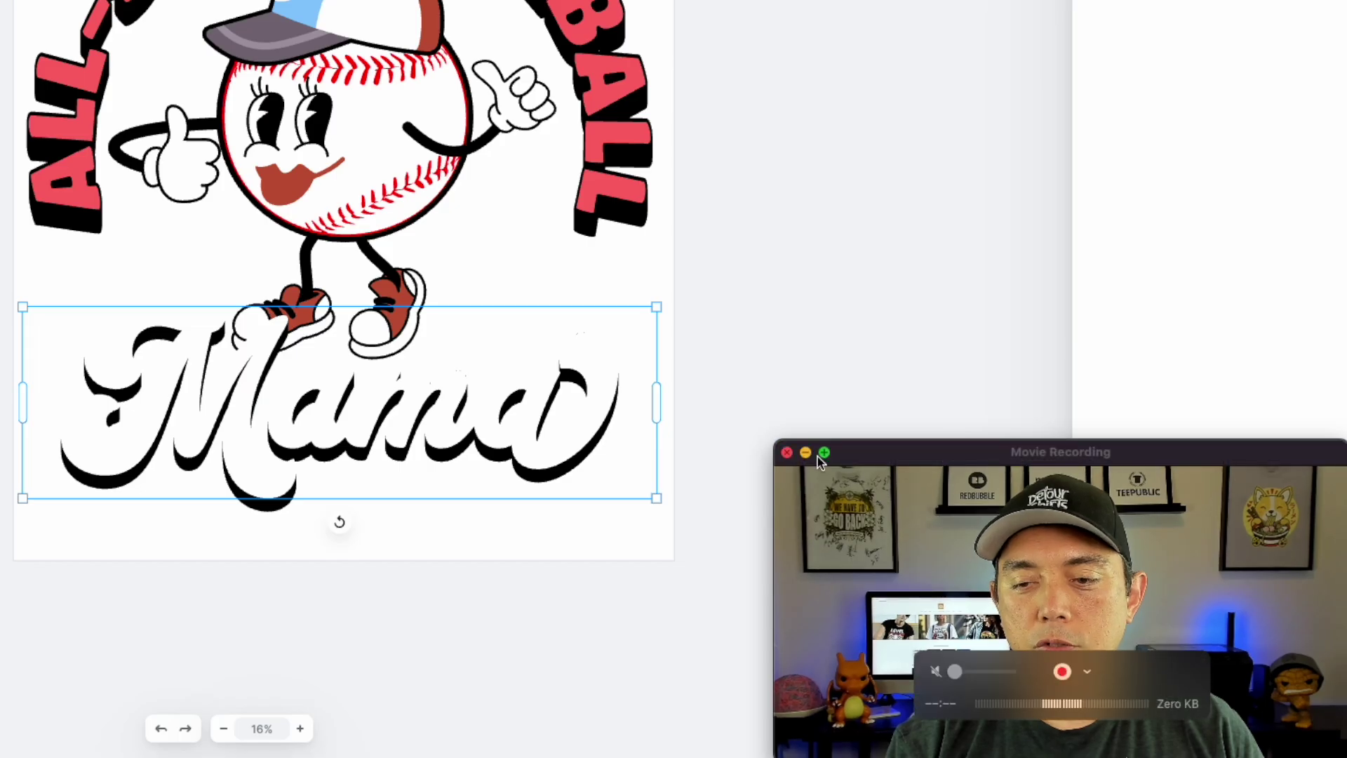
left_click(805, 452)
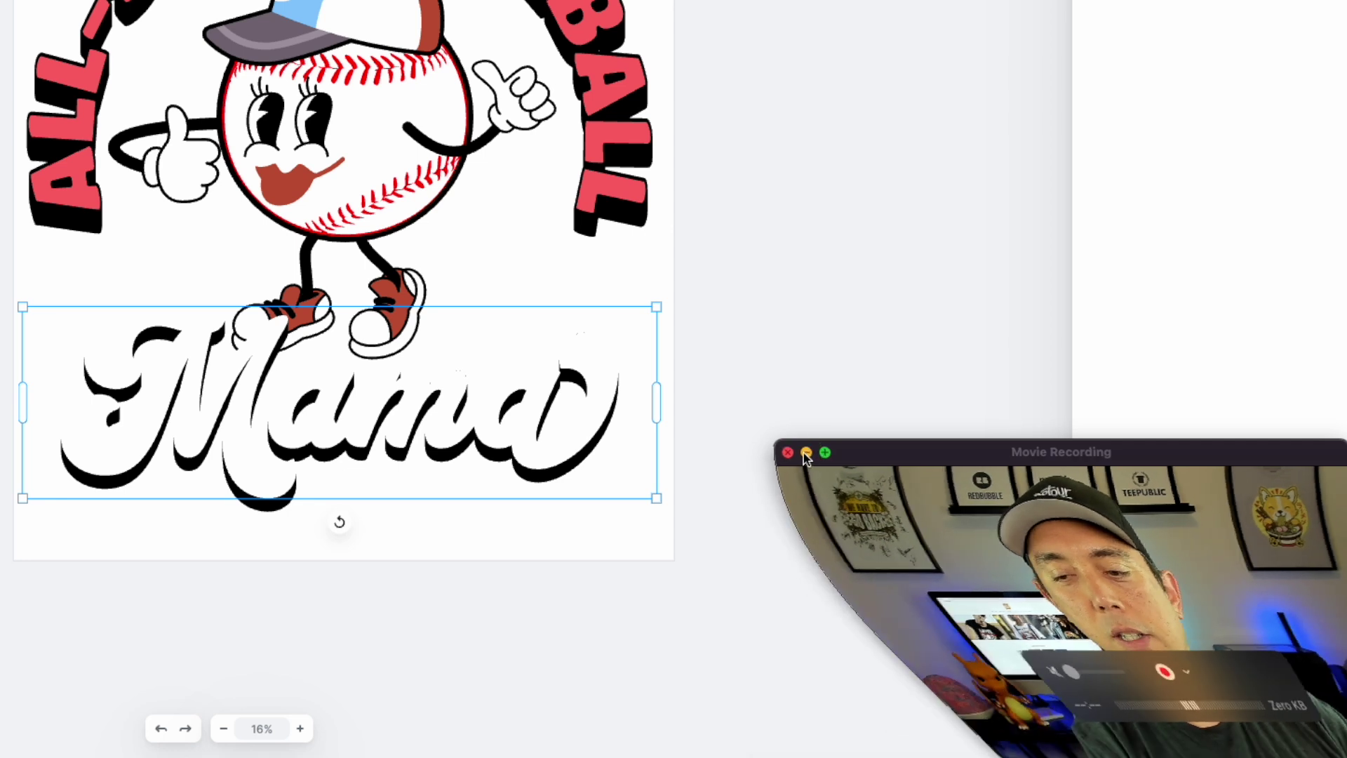
left_click(1263, 724)
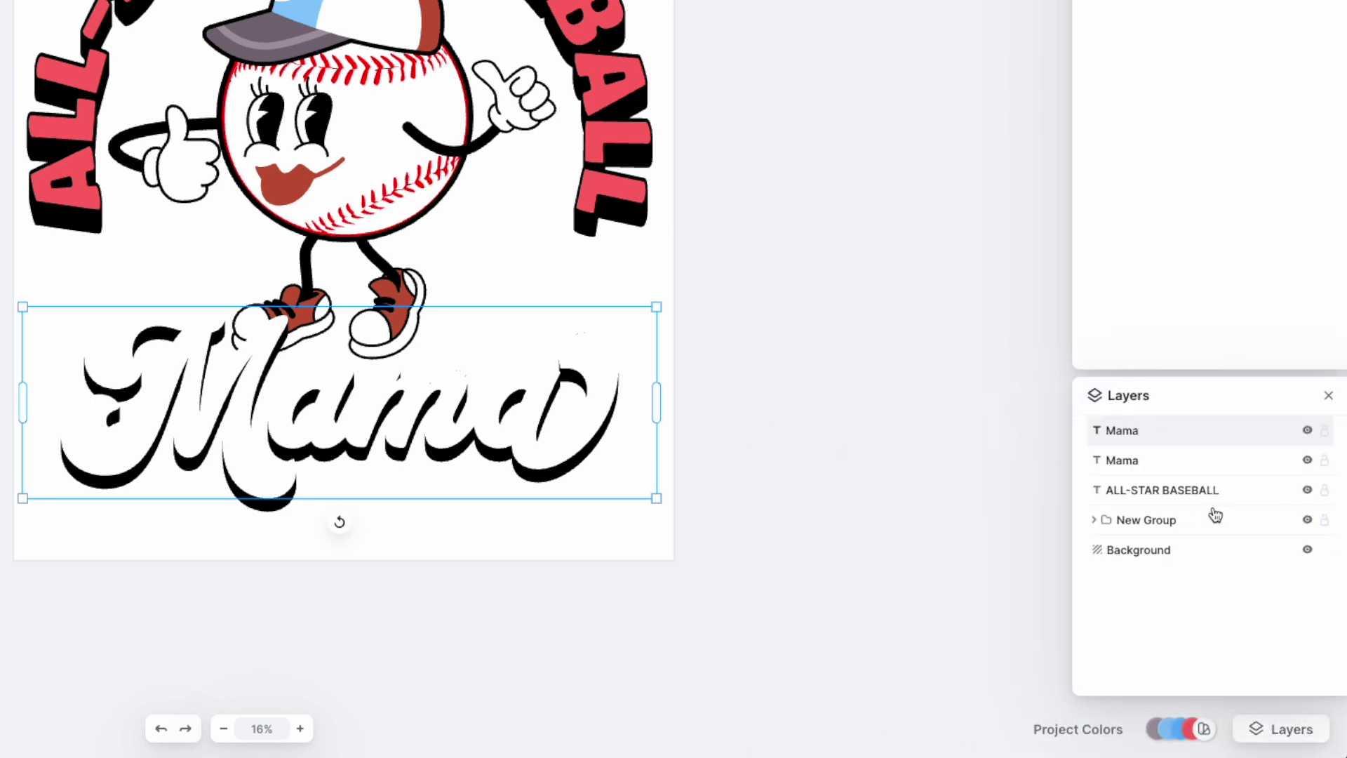
left_click(1133, 463)
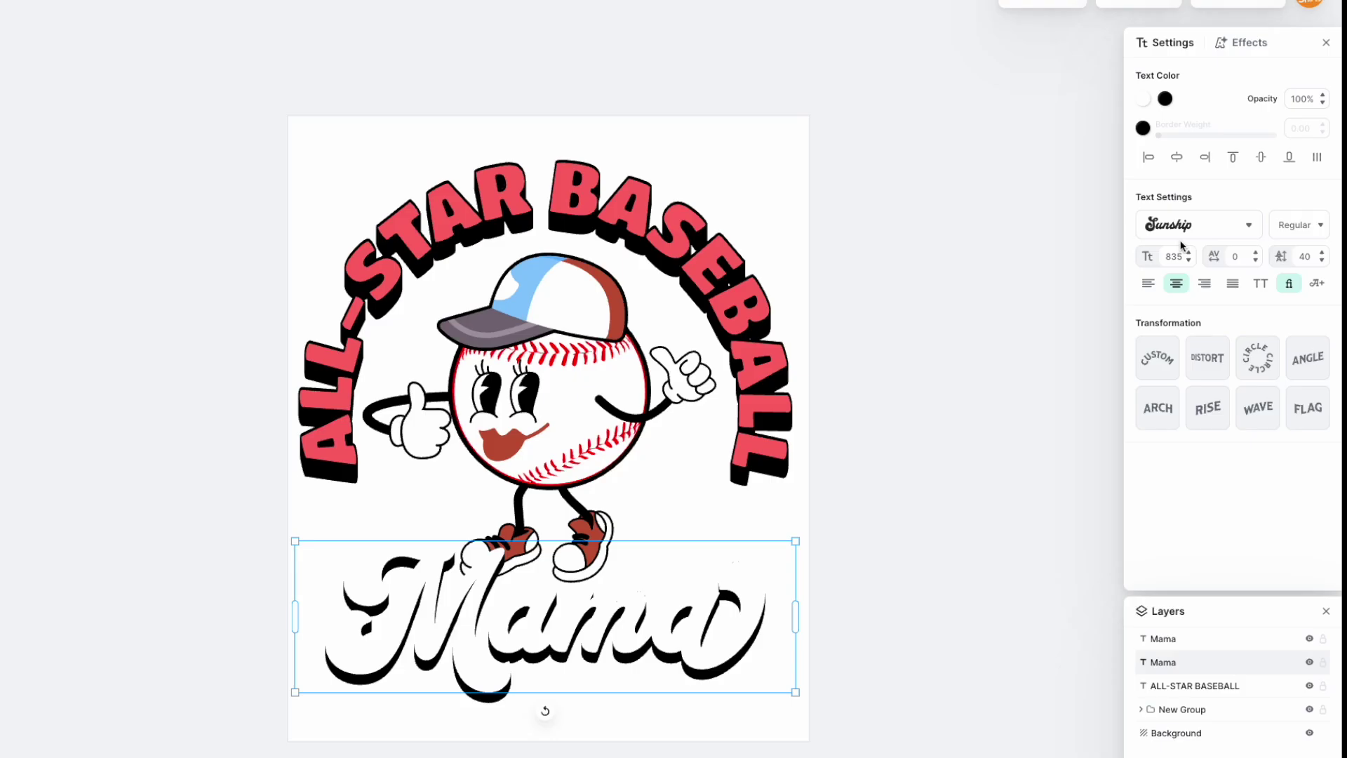
left_click(1247, 51)
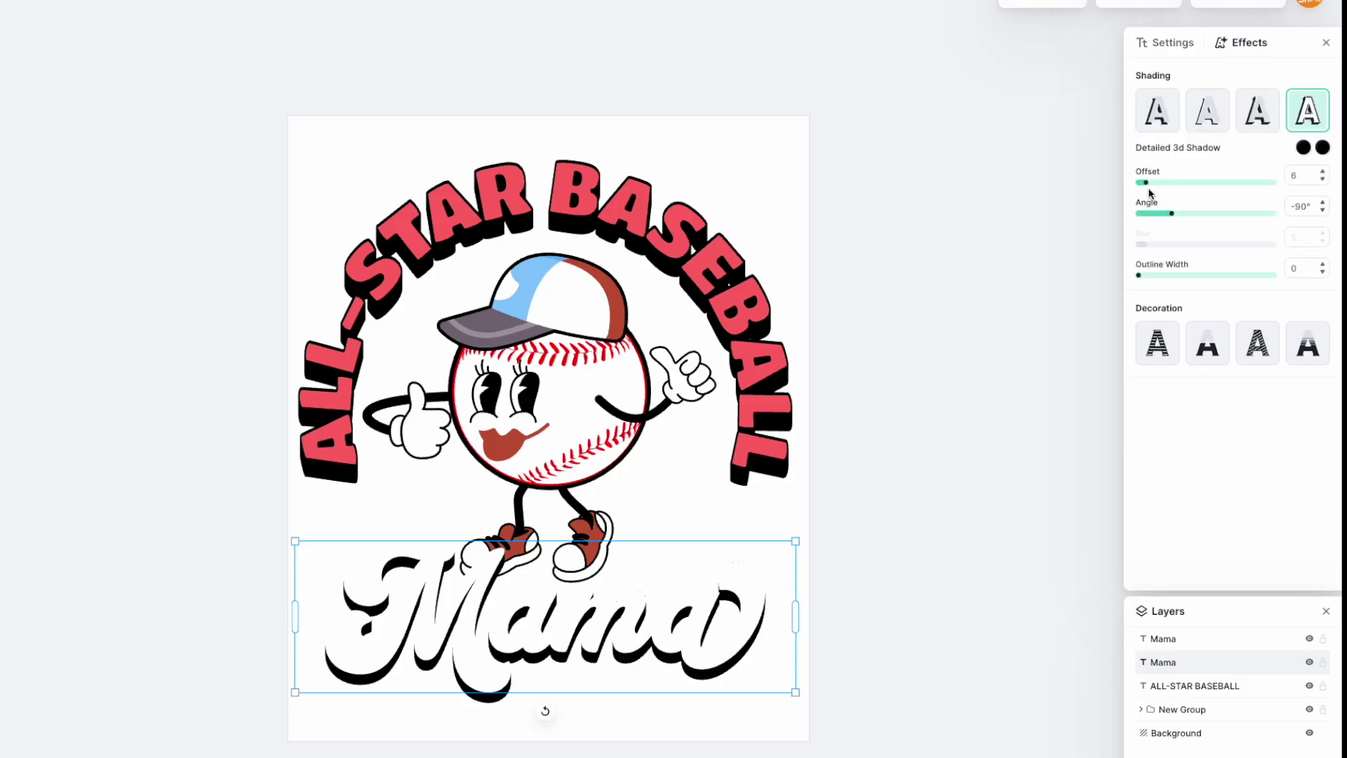
left_click_drag(1142, 278, 1202, 277)
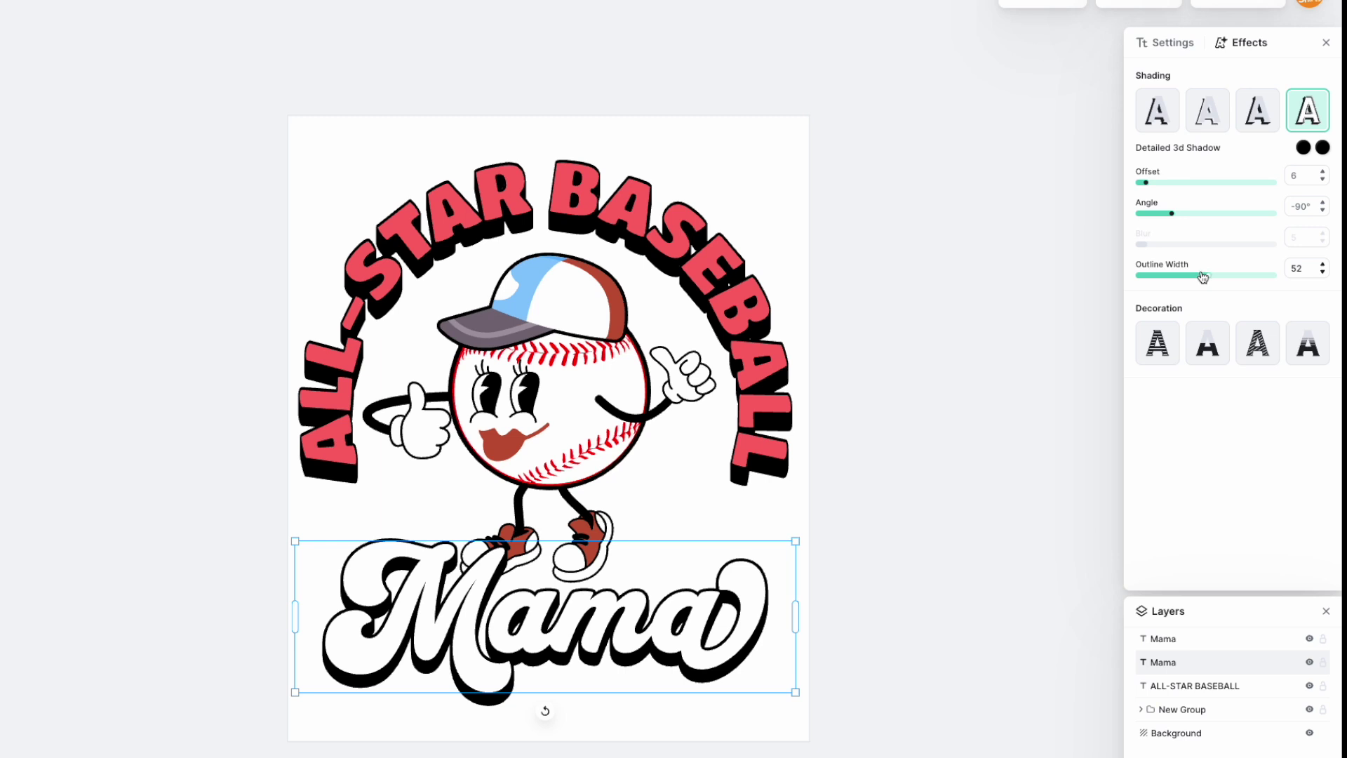
left_click(981, 377)
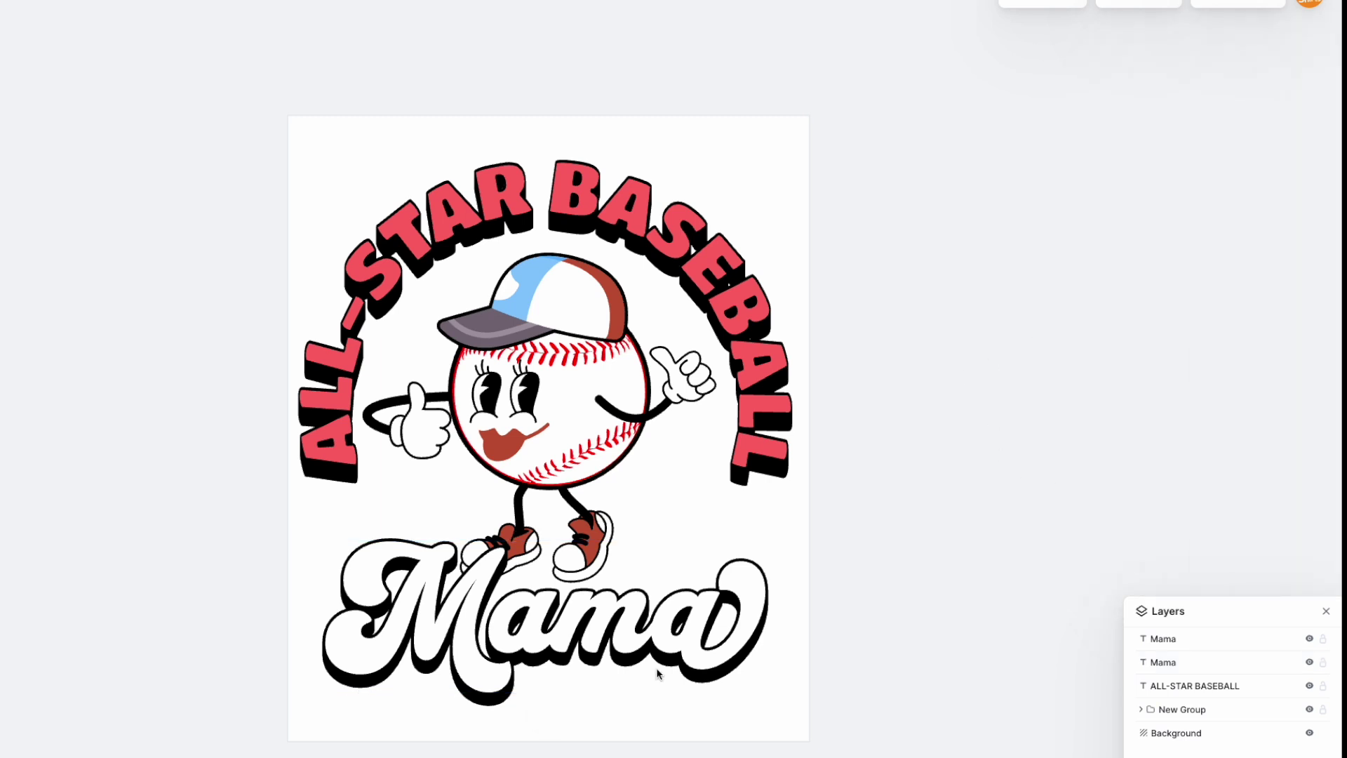
Set the fill colour of the upper "Mama" copy to a light aqua, abfffe
left_click(684, 633)
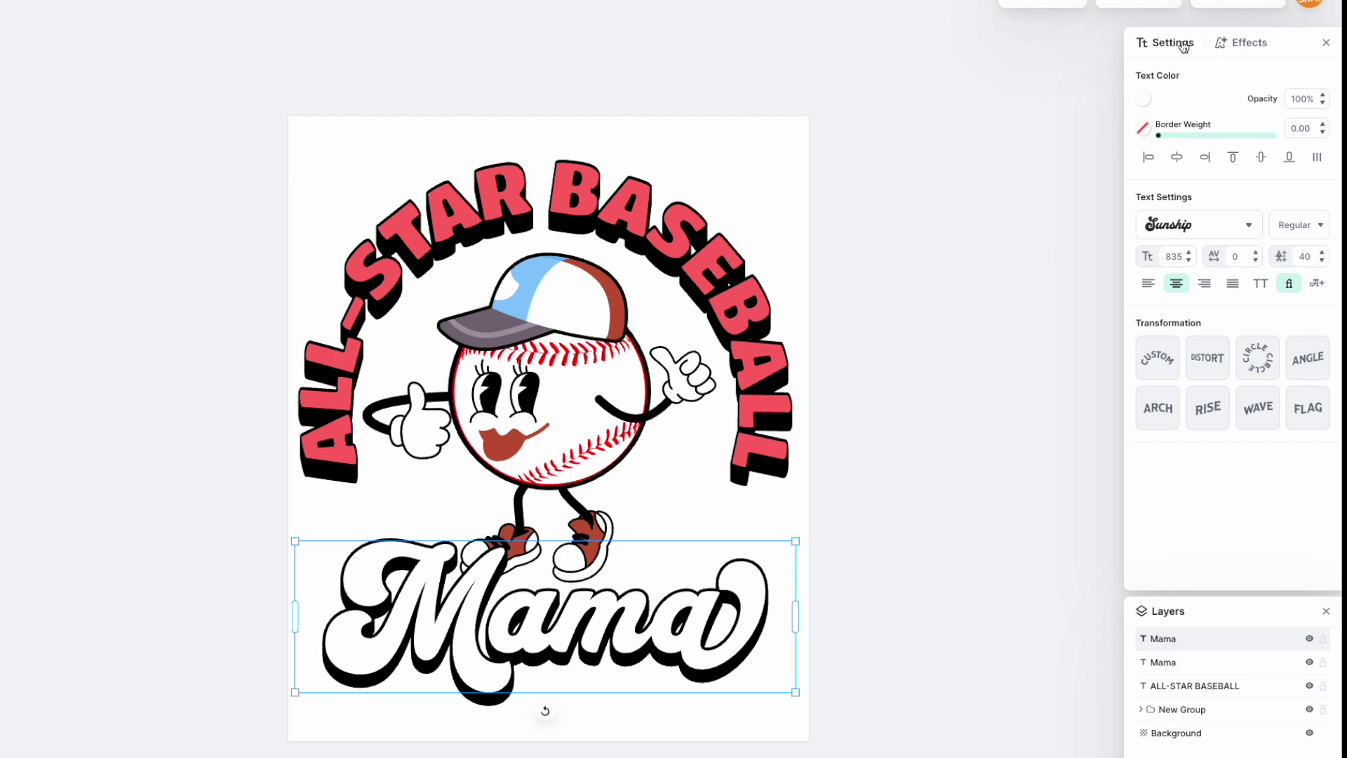
left_click(1145, 100)
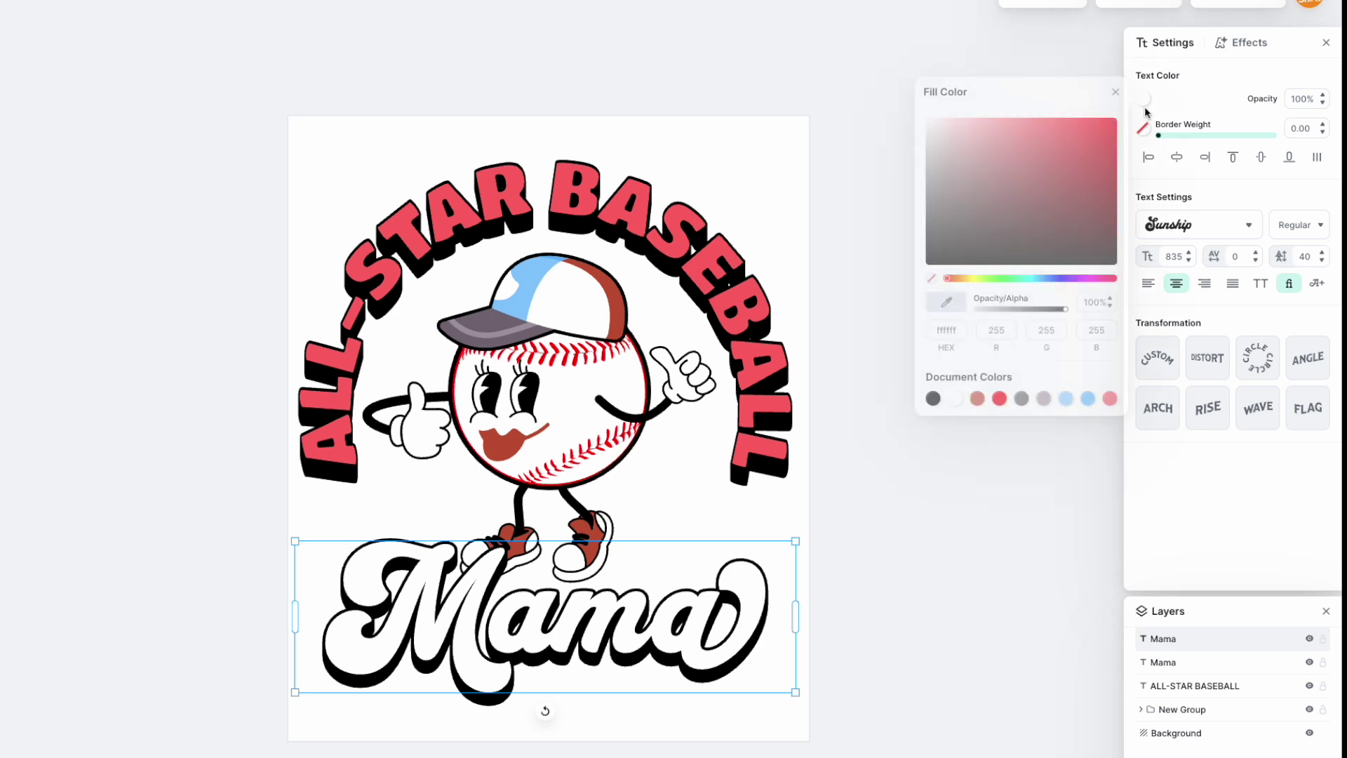
left_click(1025, 278)
left_click_drag(971, 158, 991, 116)
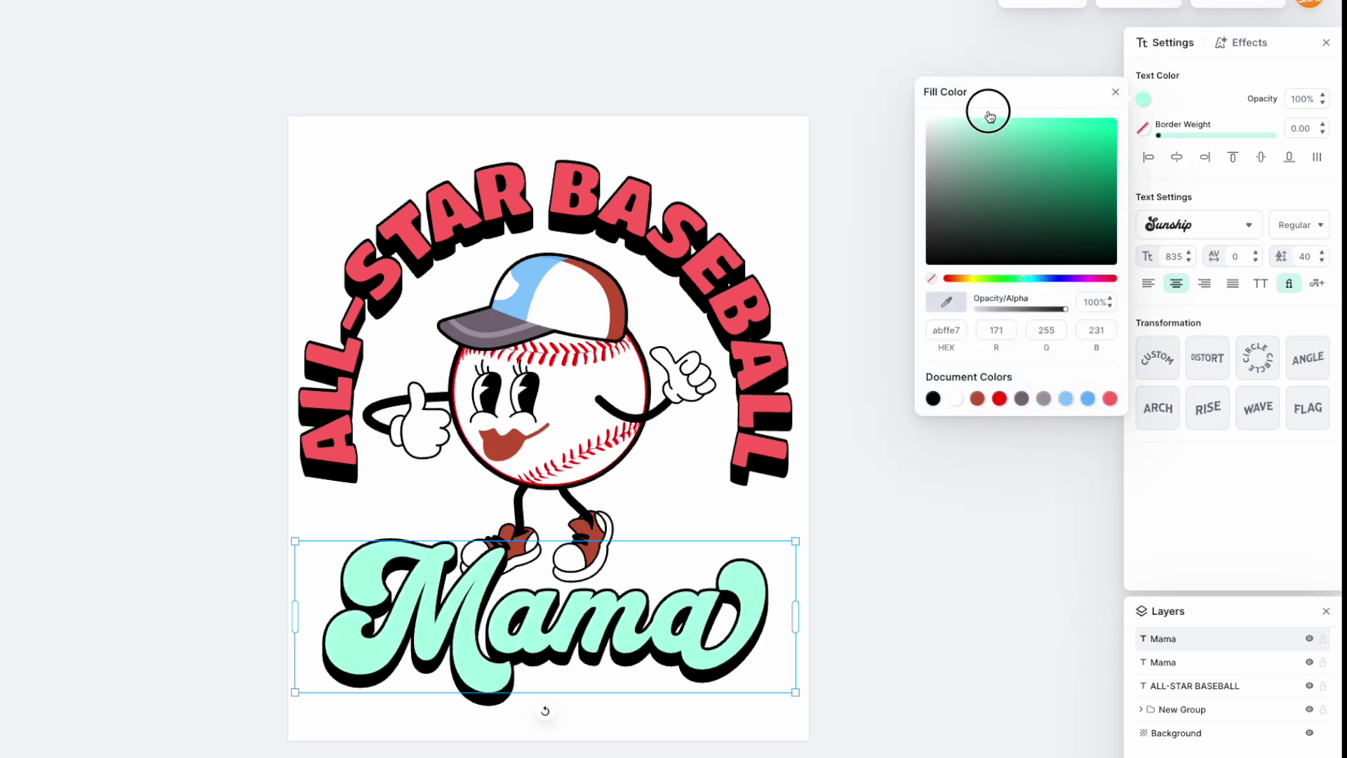
left_click_drag(1029, 282, 1029, 281)
left_click(871, 523)
left_click(874, 520)
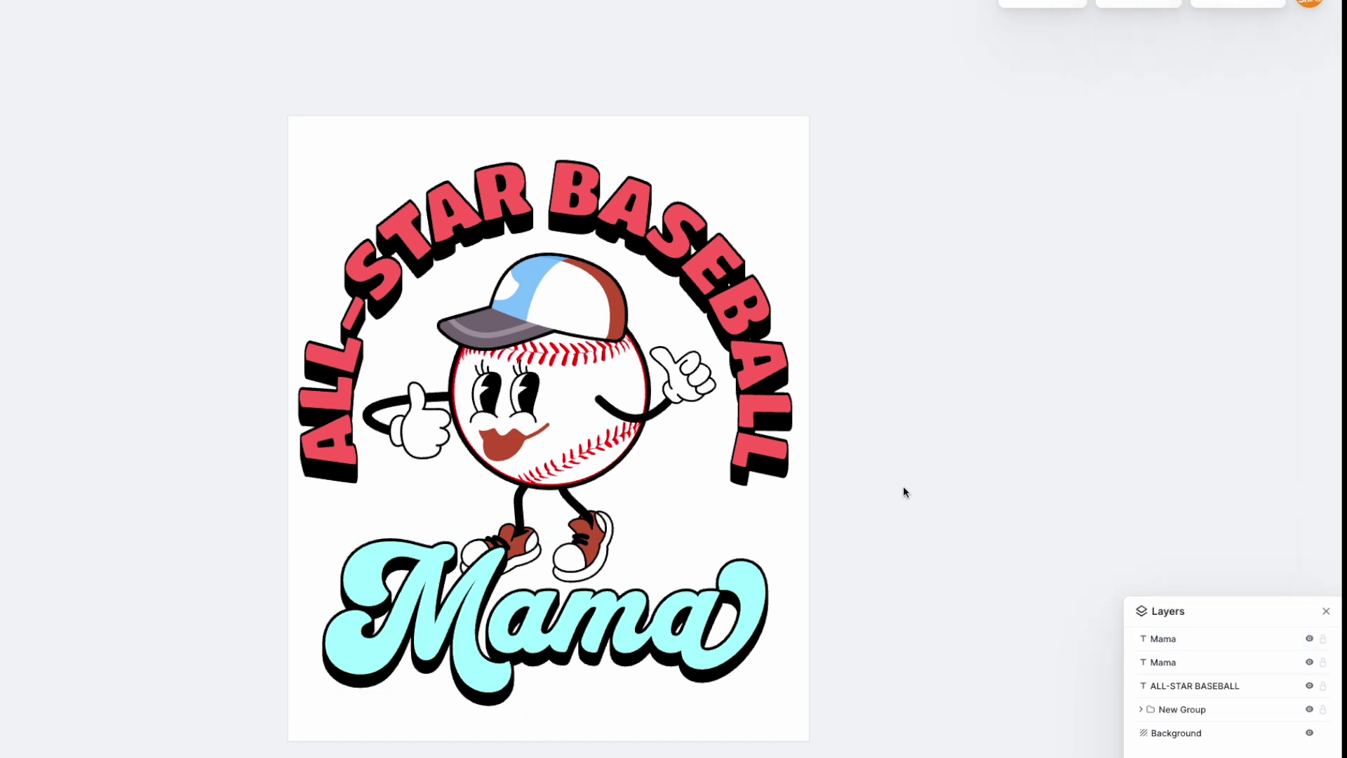
Recolour the lighter blue of the mascot's cap with the light aqua abfffe from the document colours
left_click(539, 269)
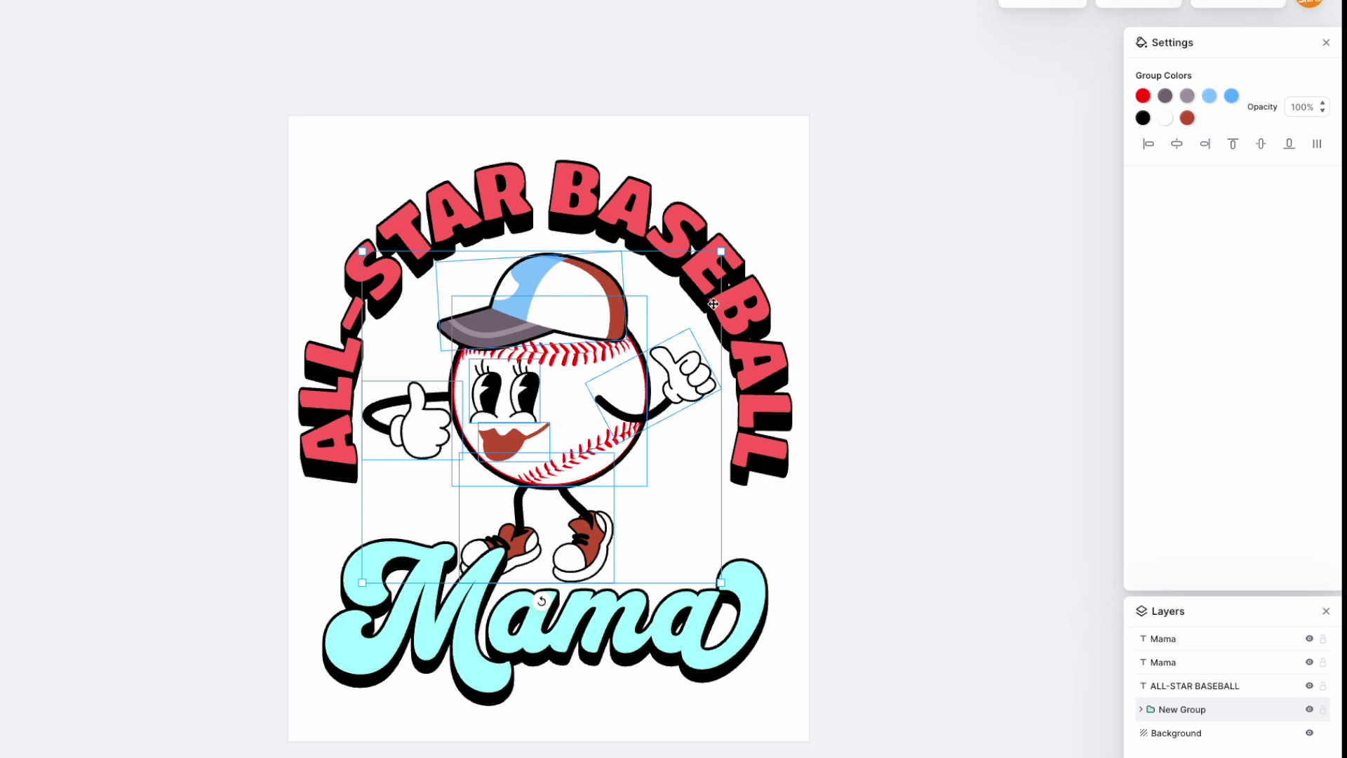
double_click(576, 277)
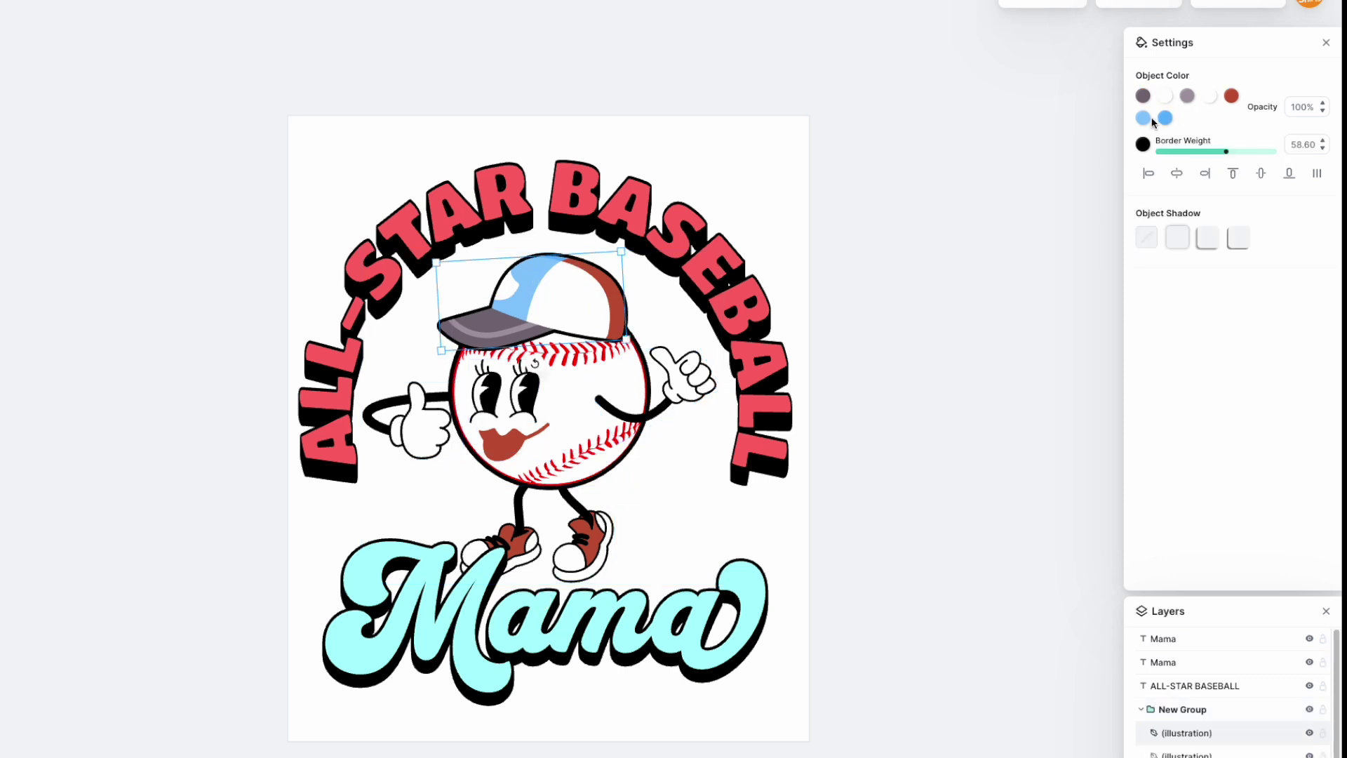
left_click(1142, 119)
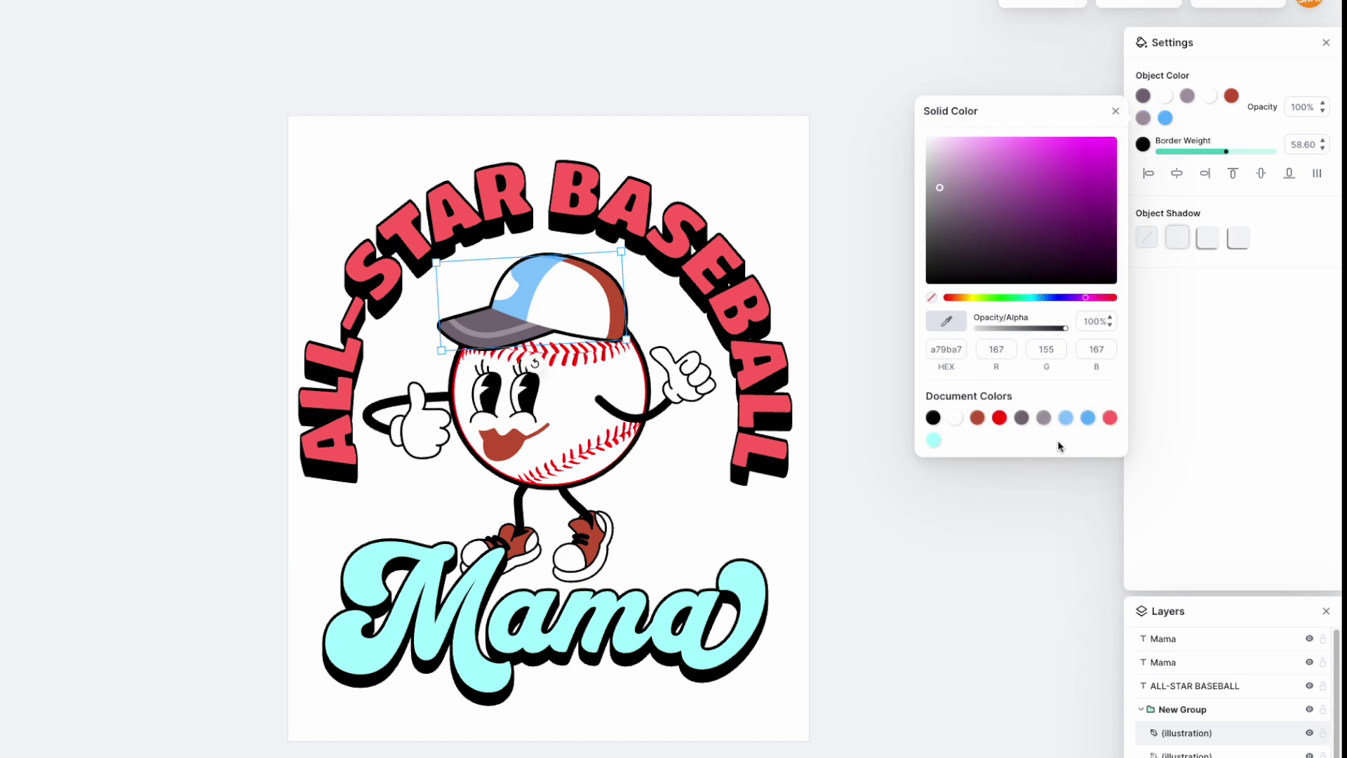
left_click(933, 440)
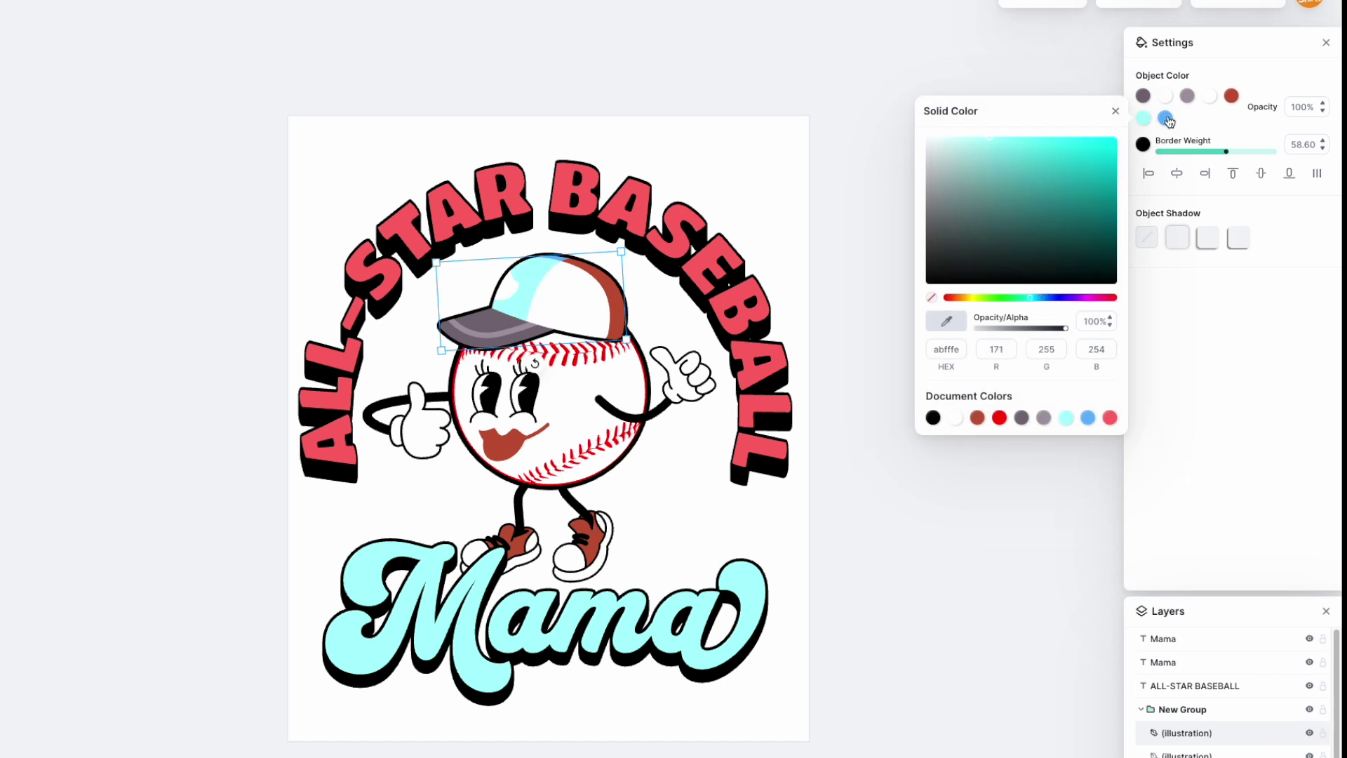
Recolour the darker blue of the mascot's cap with a slightly deeper turquoise than the light aqua
left_click(1165, 119)
left_click(1088, 418)
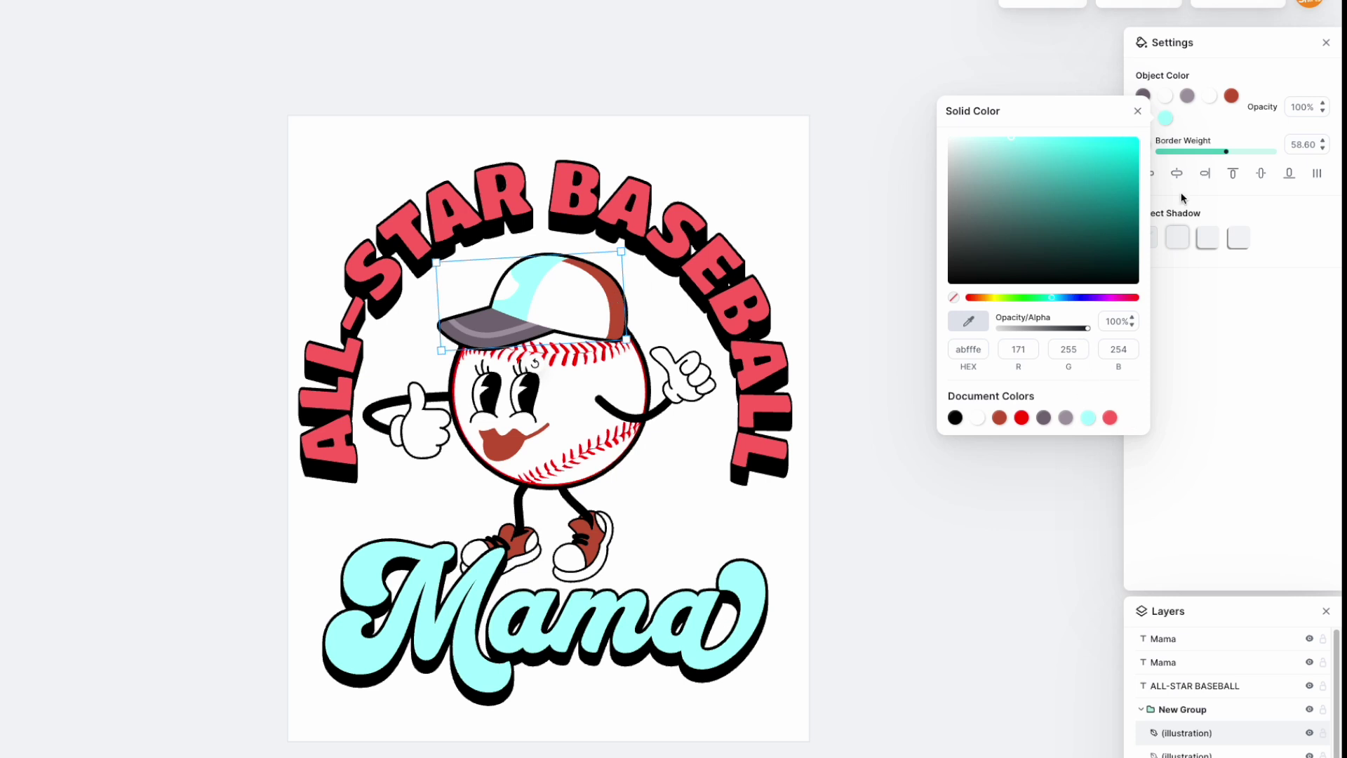
left_click_drag(1024, 145, 1074, 160)
left_click(1044, 148)
left_click(803, 85)
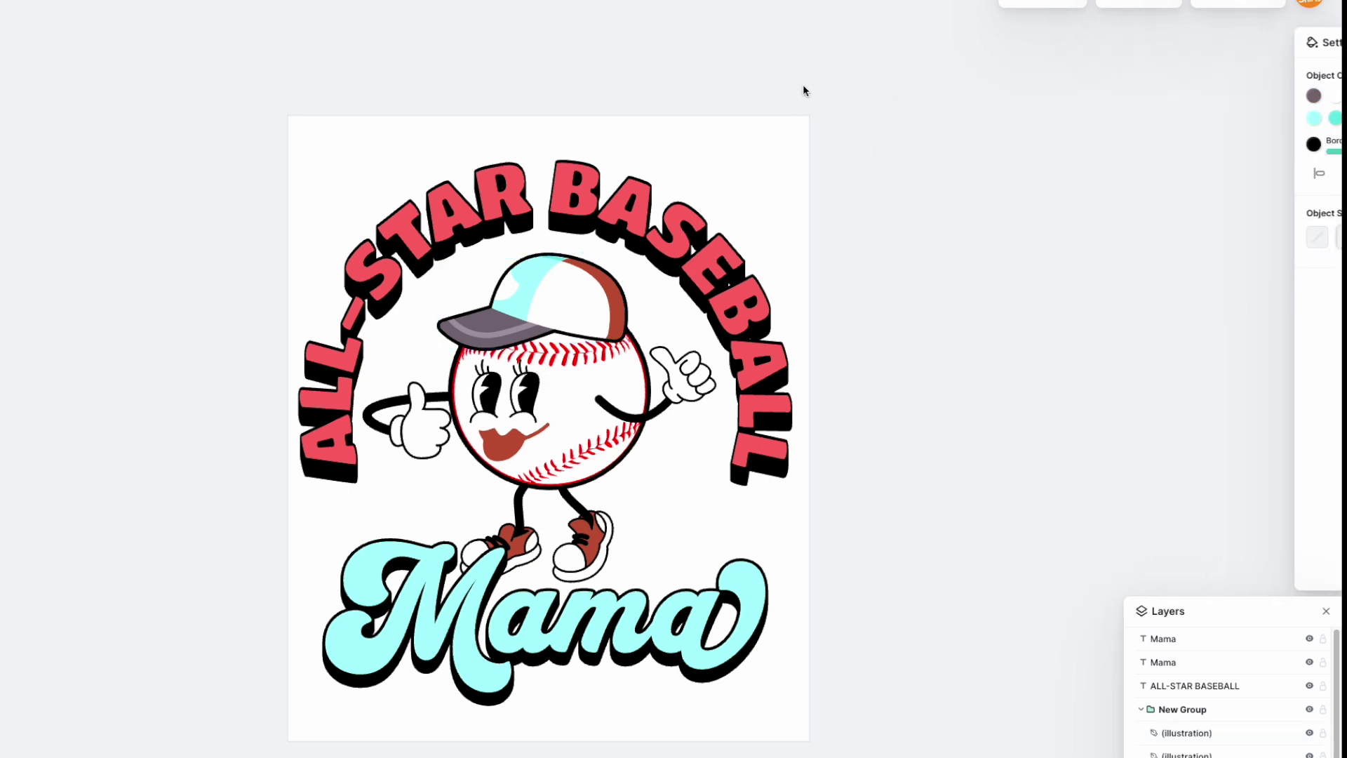
Recolour the mascot's lips with the coral red fe6868 from the document colours
left_click(519, 443)
left_click(526, 437)
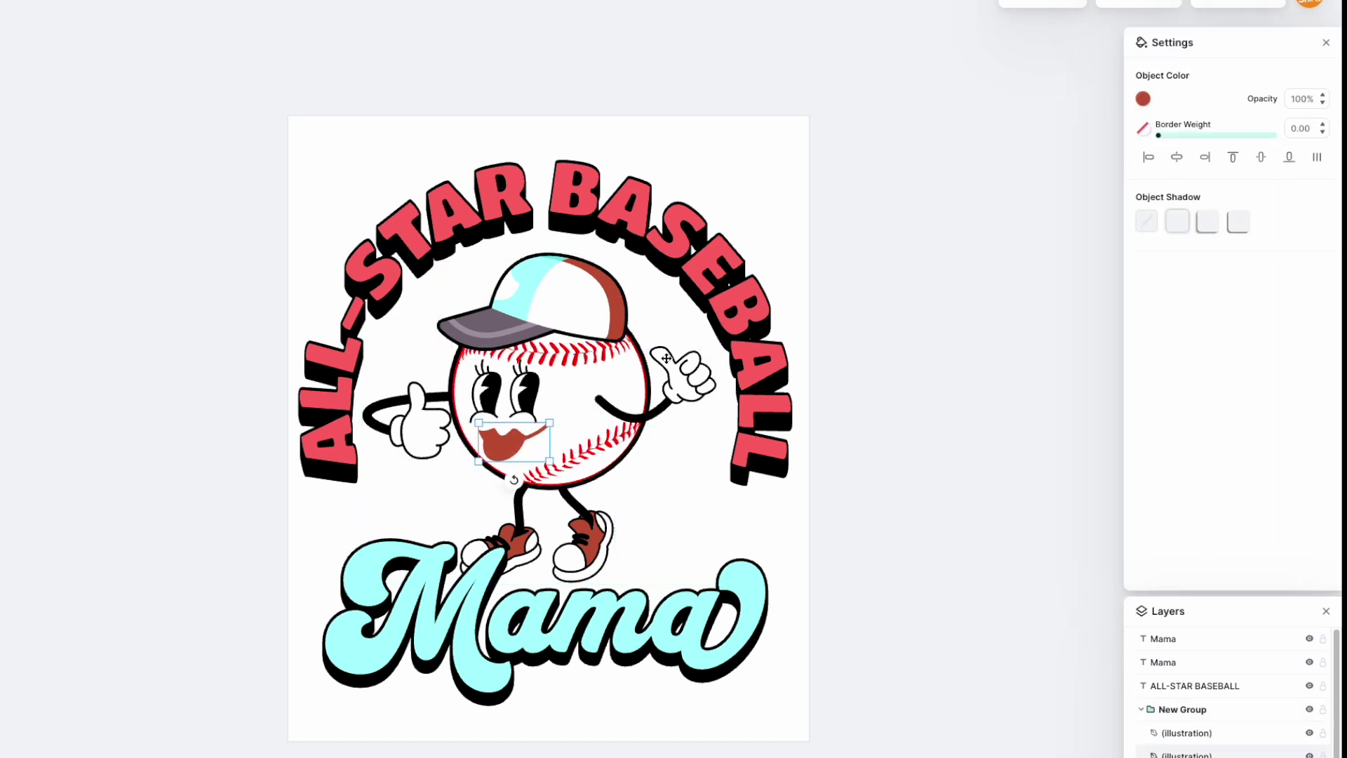
left_click(1143, 99)
left_click(1090, 400)
left_click(1108, 399)
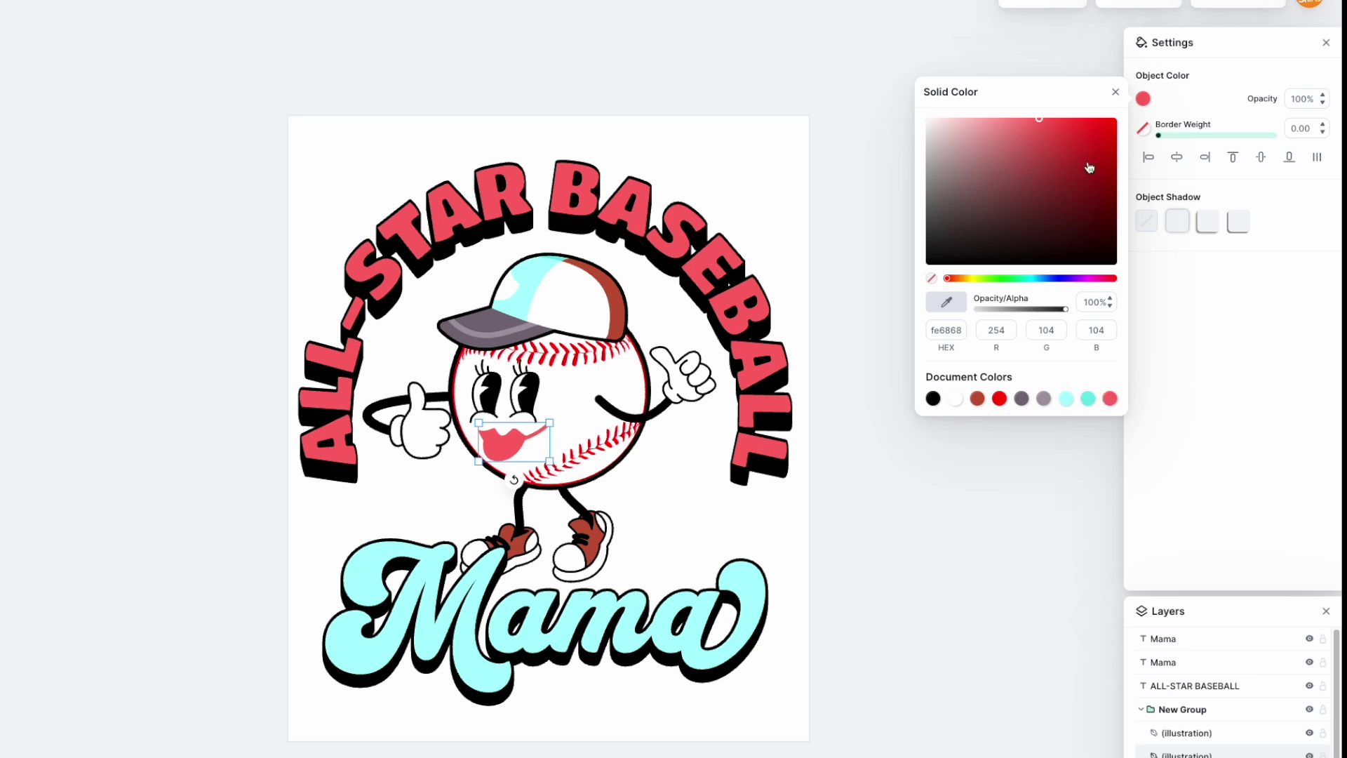
Change the red of the baseball's stitching to the coral red fe6868
left_click(615, 454)
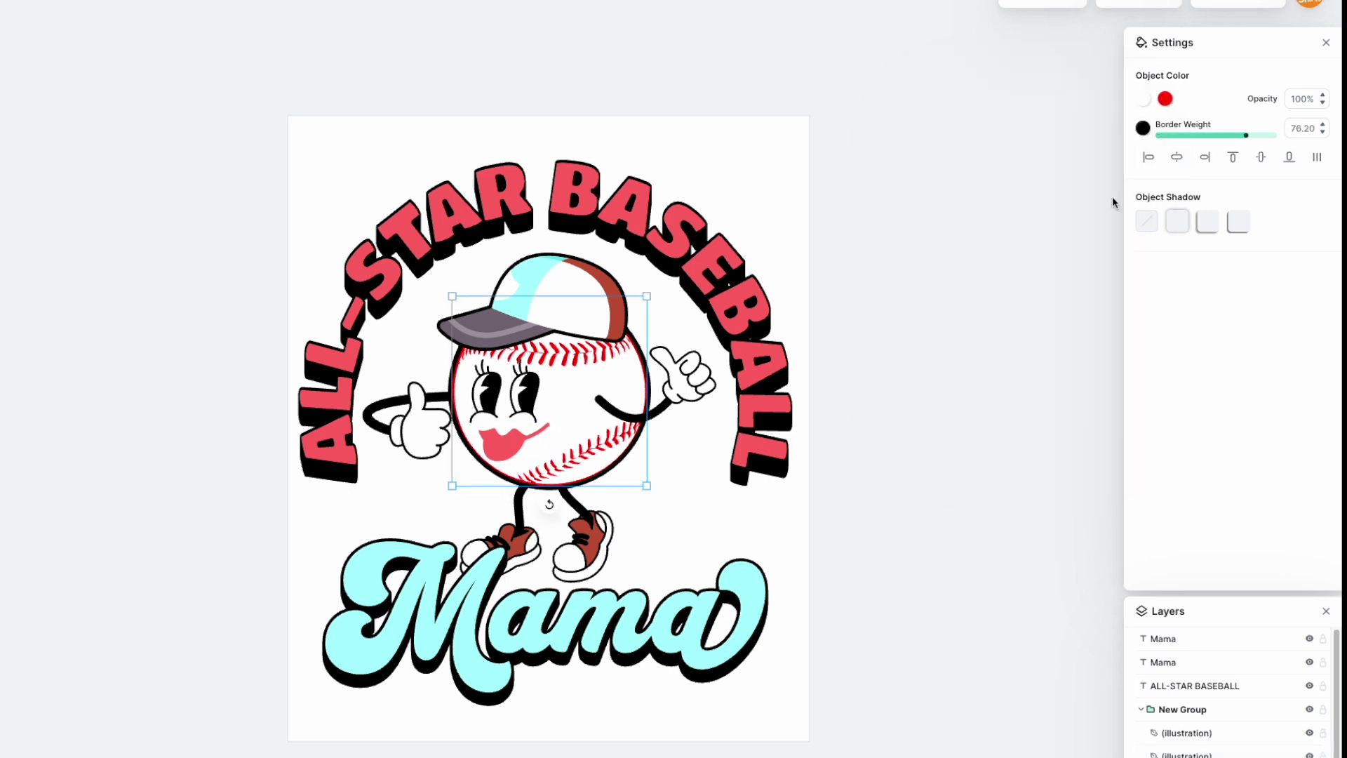
left_click(1165, 98)
left_click(1044, 399)
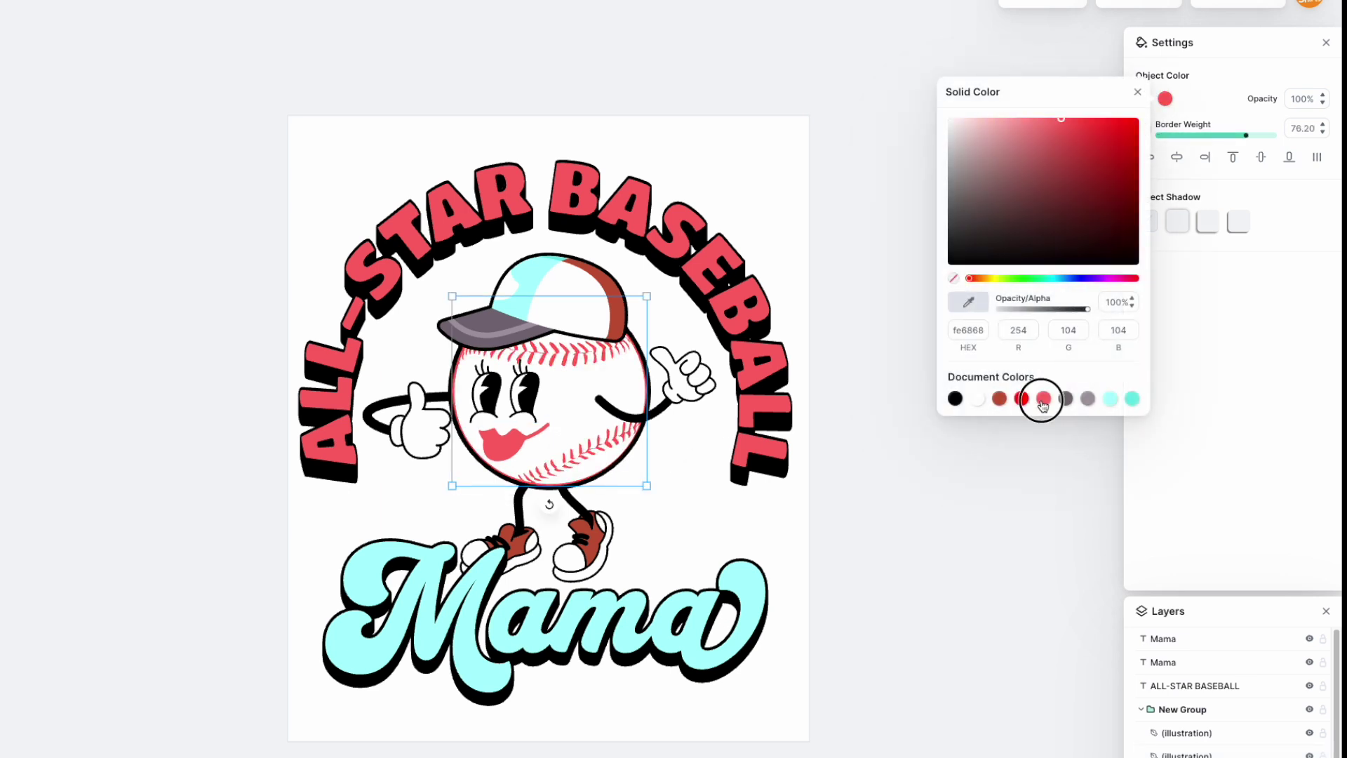
left_click(875, 471)
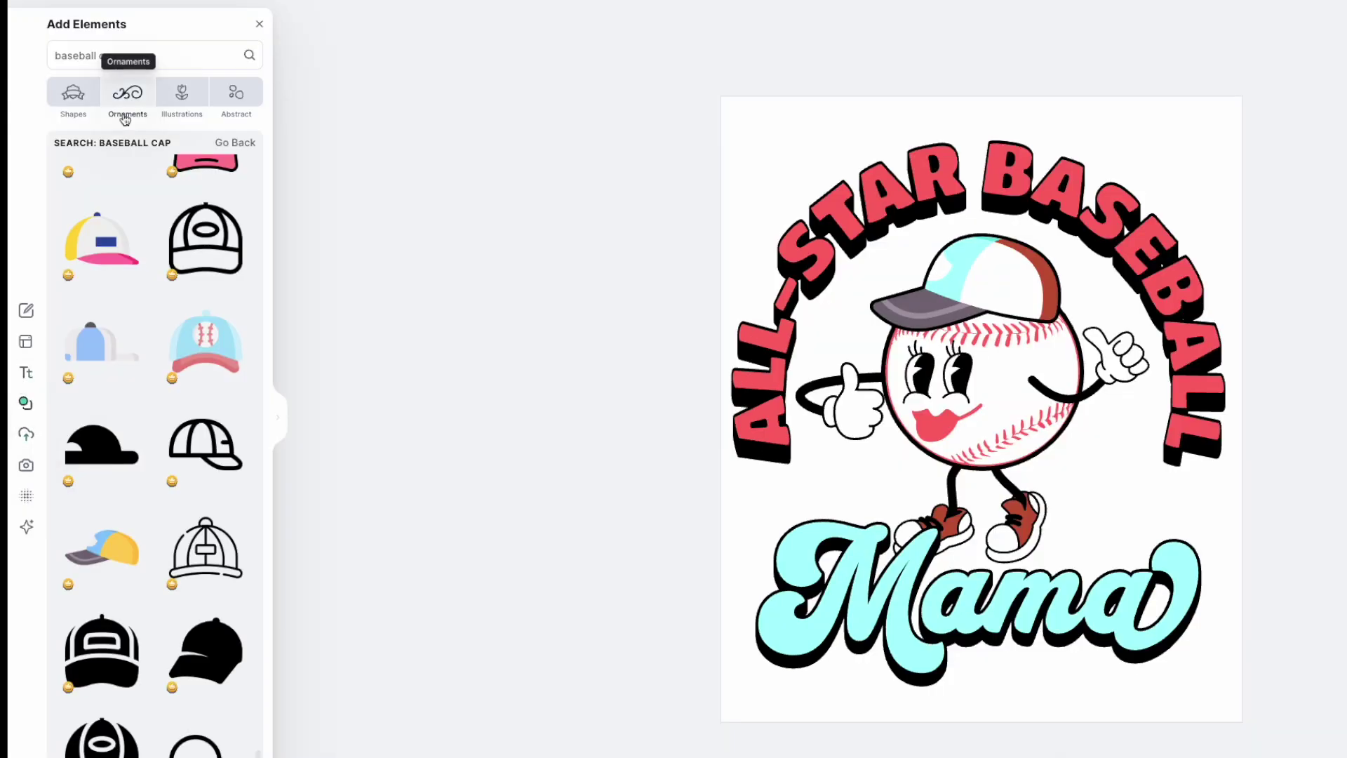
Insert the second sunburst design from the Rays ornaments into the artwork
left_click(183, 111)
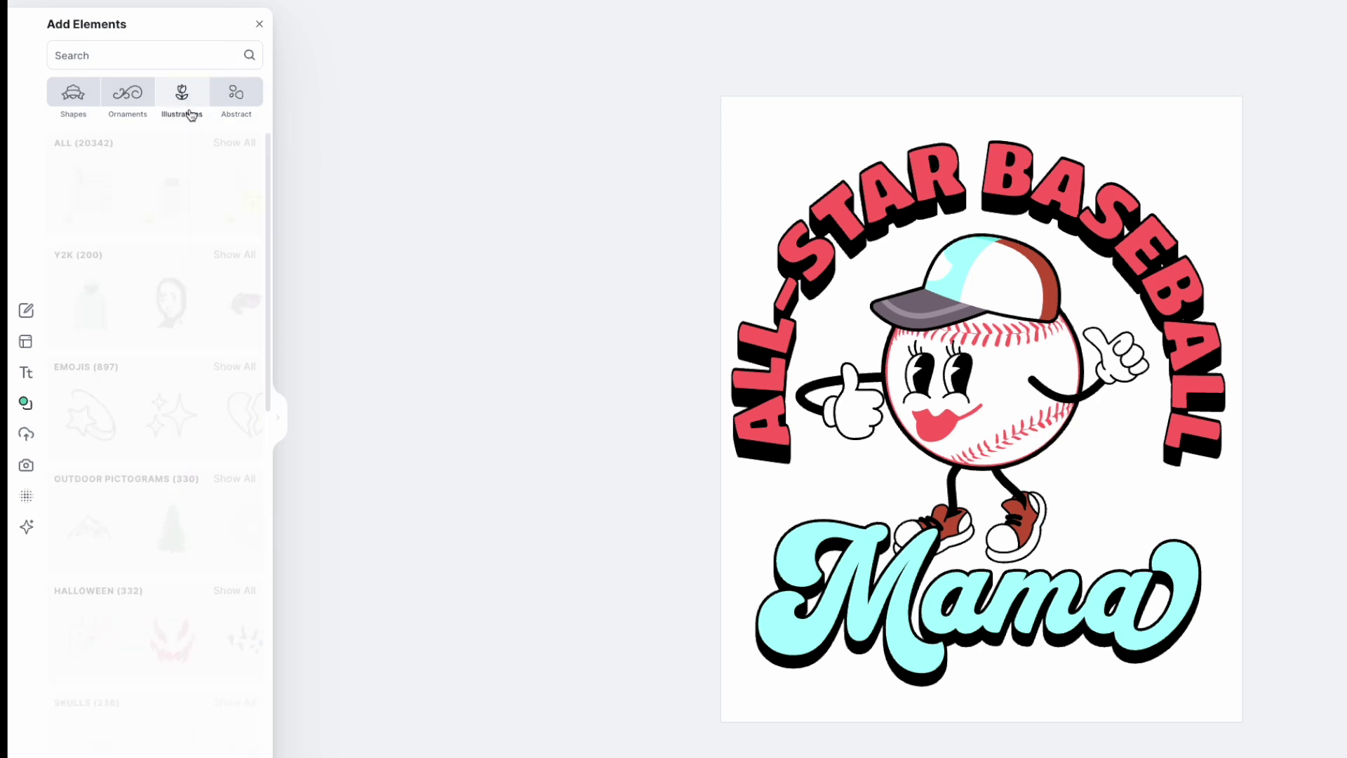
left_click(138, 116)
scroll(210, 330, "down", 4)
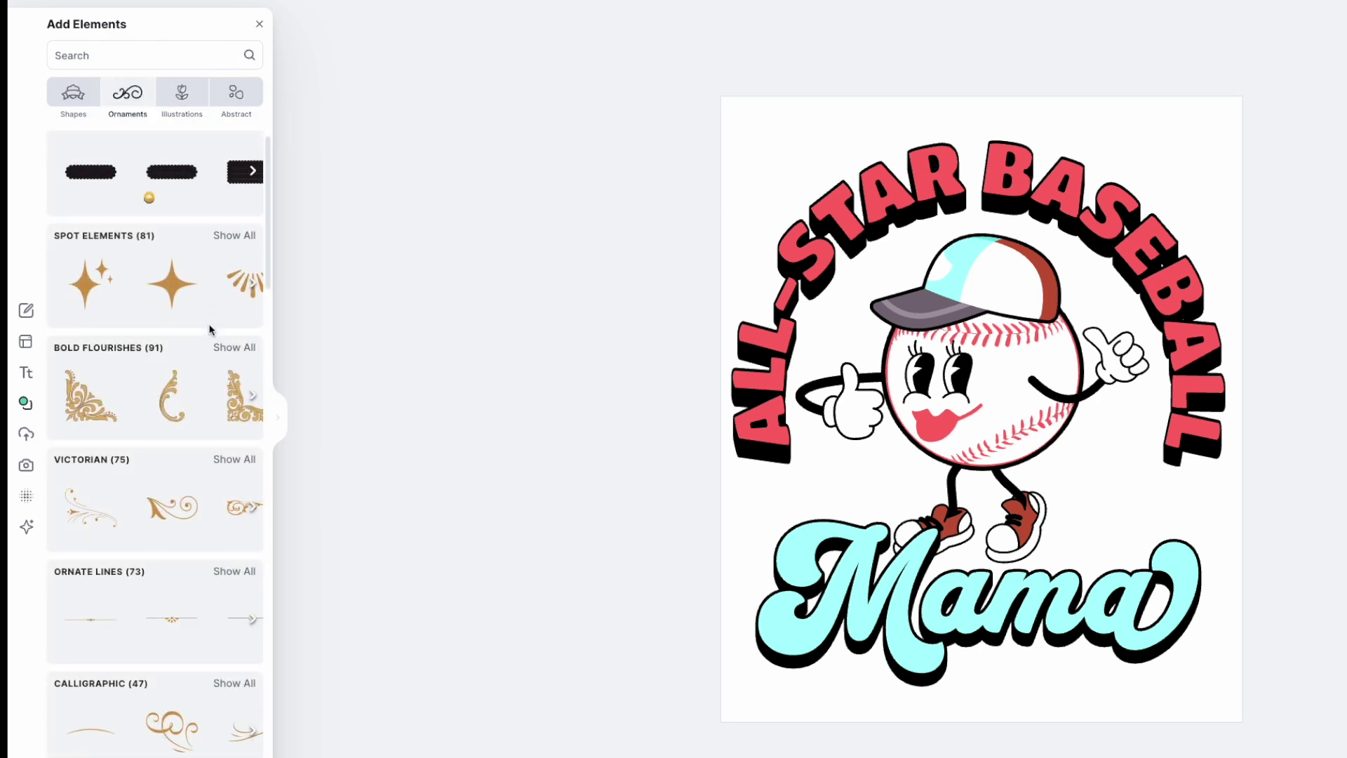
scroll(204, 365, "down", 3)
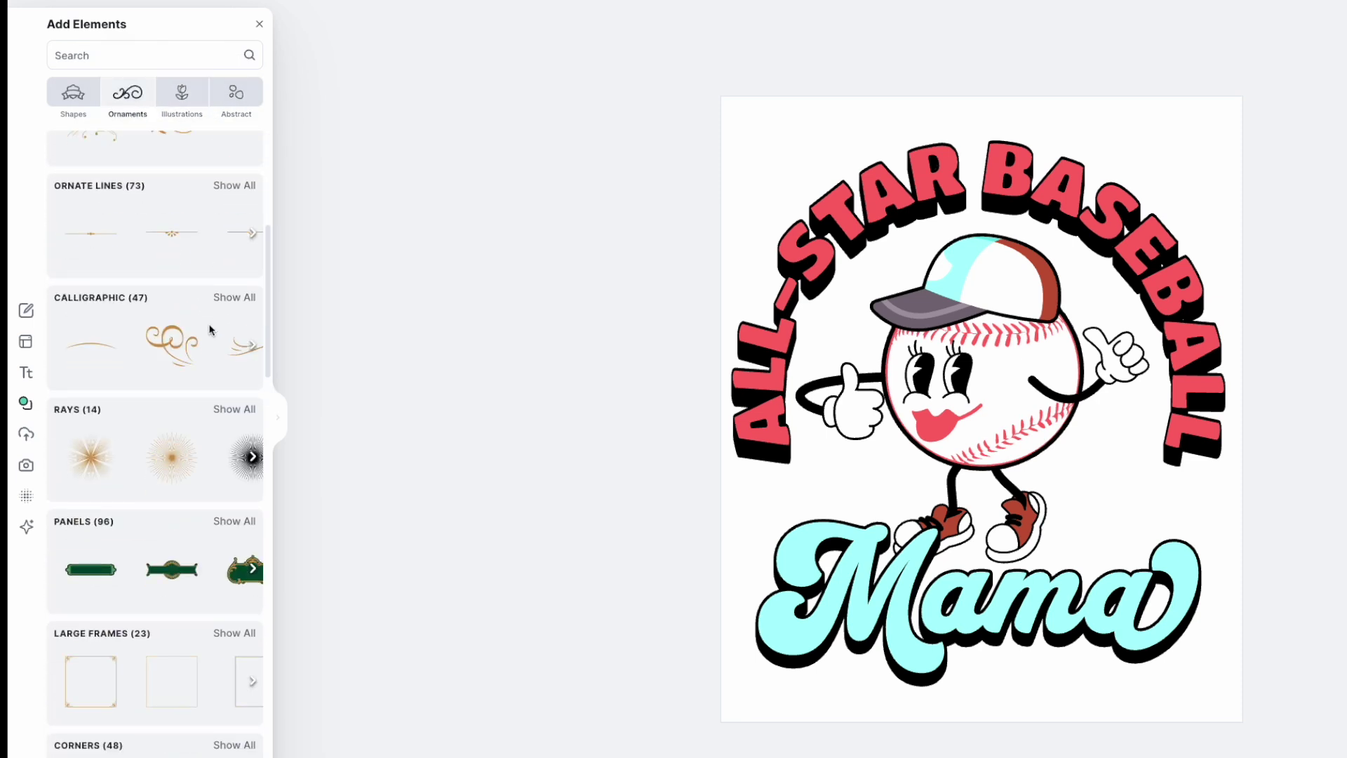
left_click(173, 461)
Enlarge the sunburst slightly and centre it over the baseball mascot, inside the curved headline
left_click_drag(979, 501, 968, 673)
left_click_drag(1047, 505, 1042, 402)
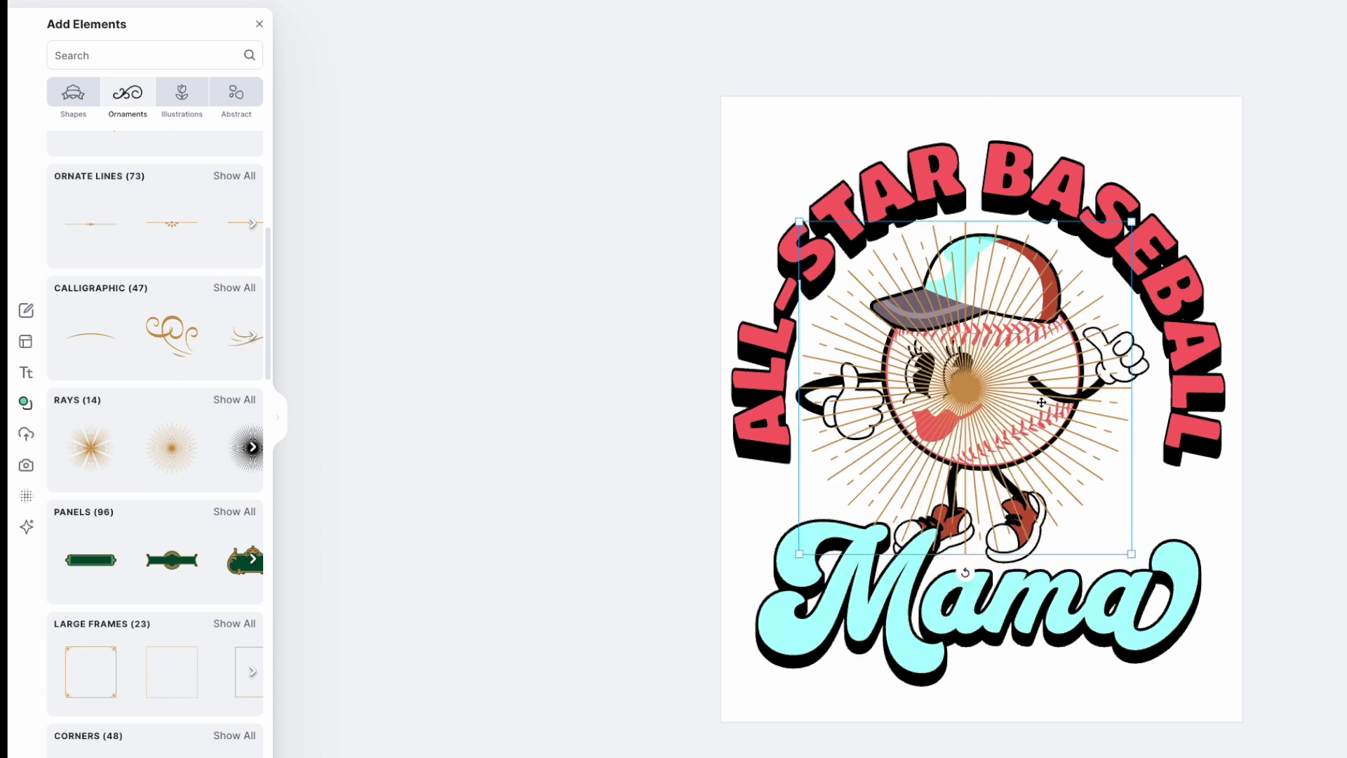
left_click_drag(1132, 555, 1154, 582)
left_click_drag(959, 383, 975, 409)
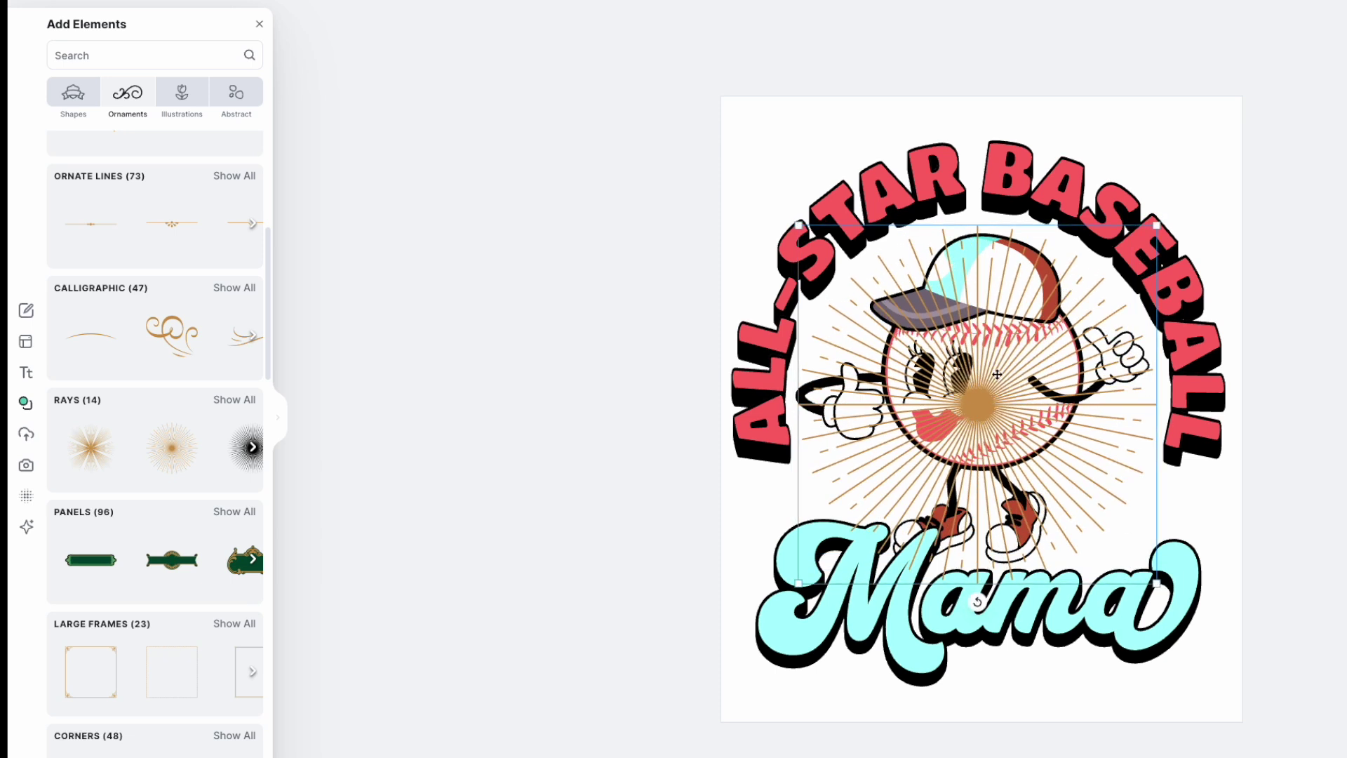
Send the sunburst to the back so it lies behind the baseball mascot and the lettering
right_click(989, 405)
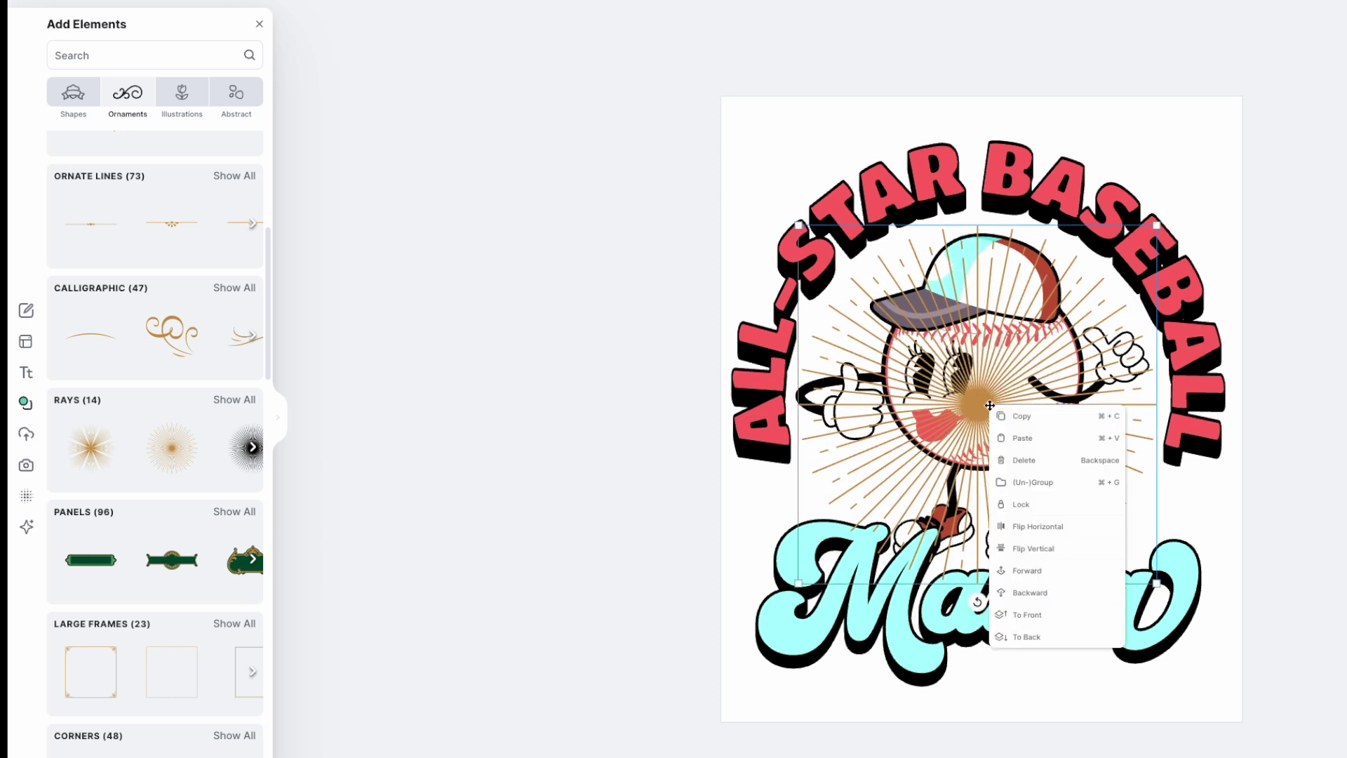
left_click(1027, 635)
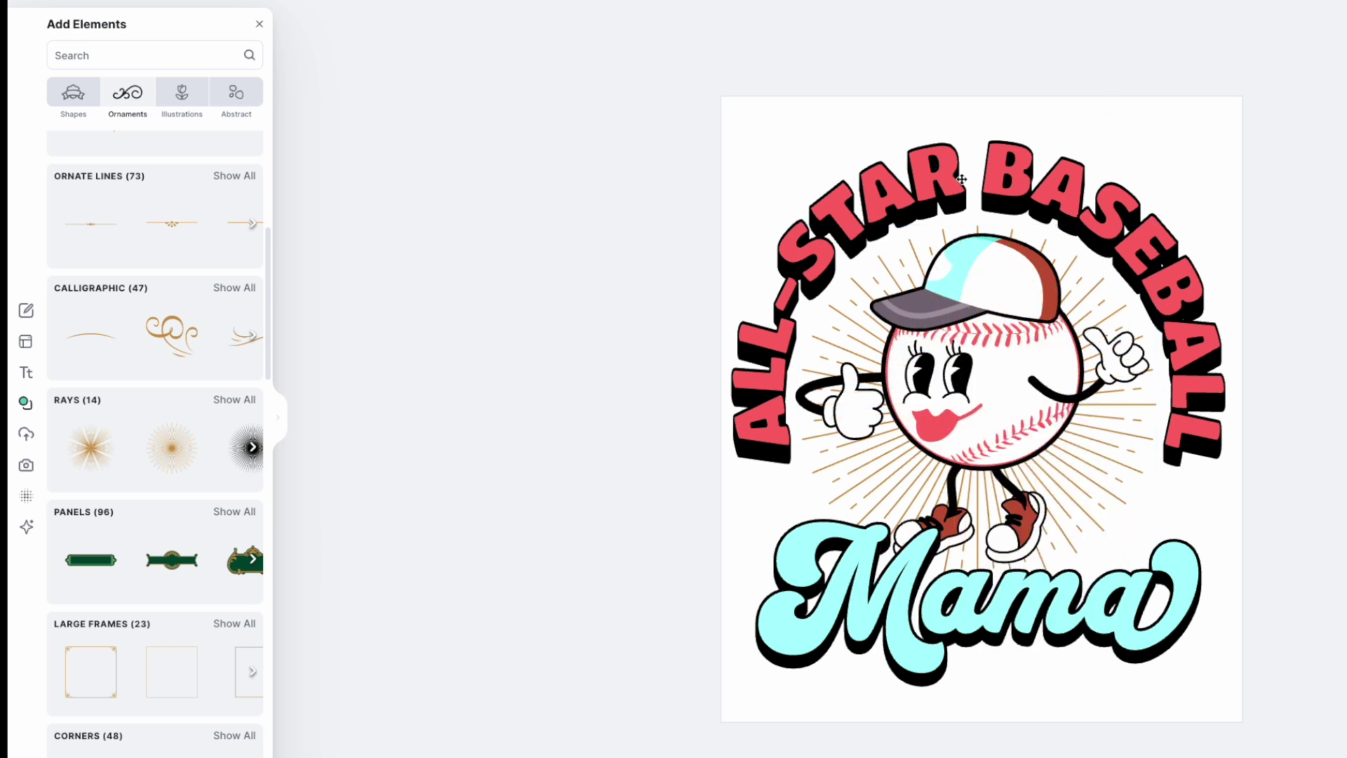
Add the three-sparkle design from the Spot Elements ornaments and shrink it to fit below the mascot's left-hand glove
scroll(167, 449, "down", 5)
scroll(169, 463, "up", 10)
scroll(170, 473, "down", 1)
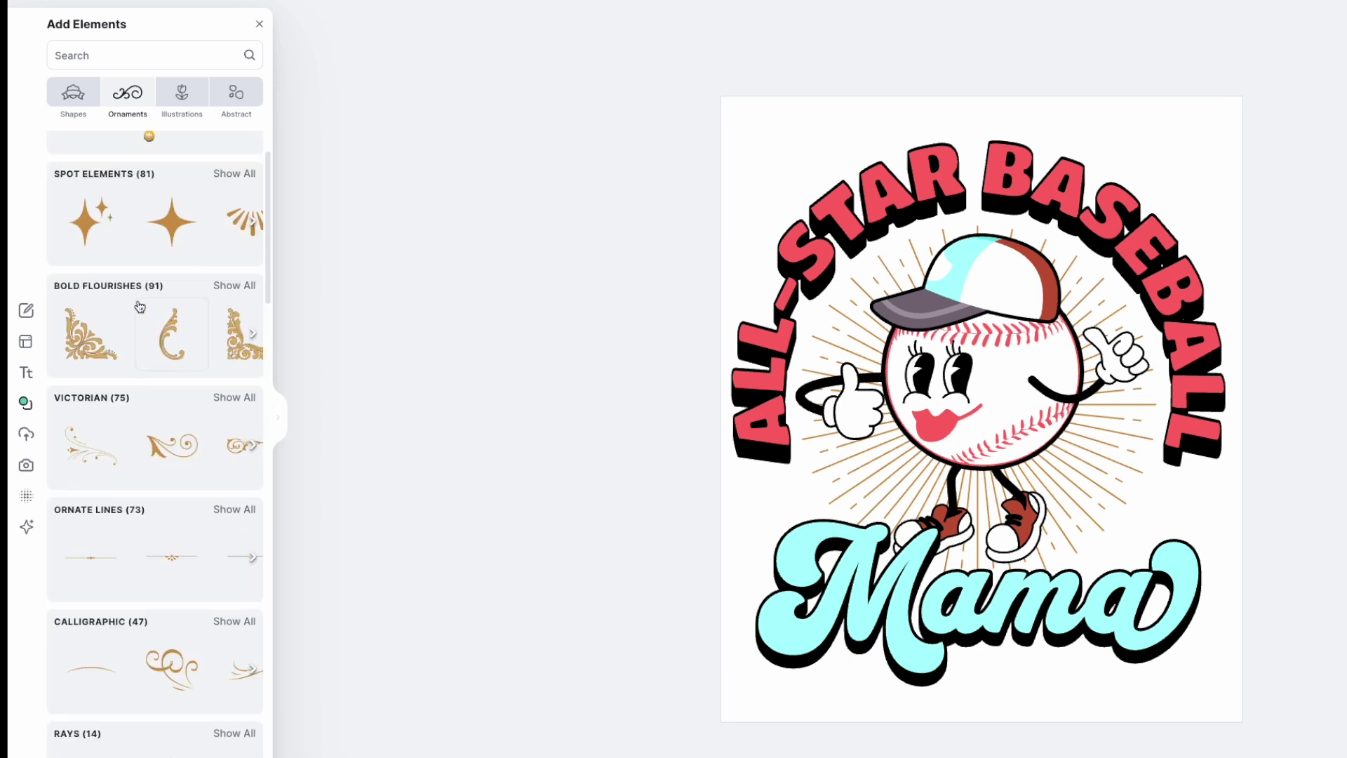
scroll(127, 285, "up", 1)
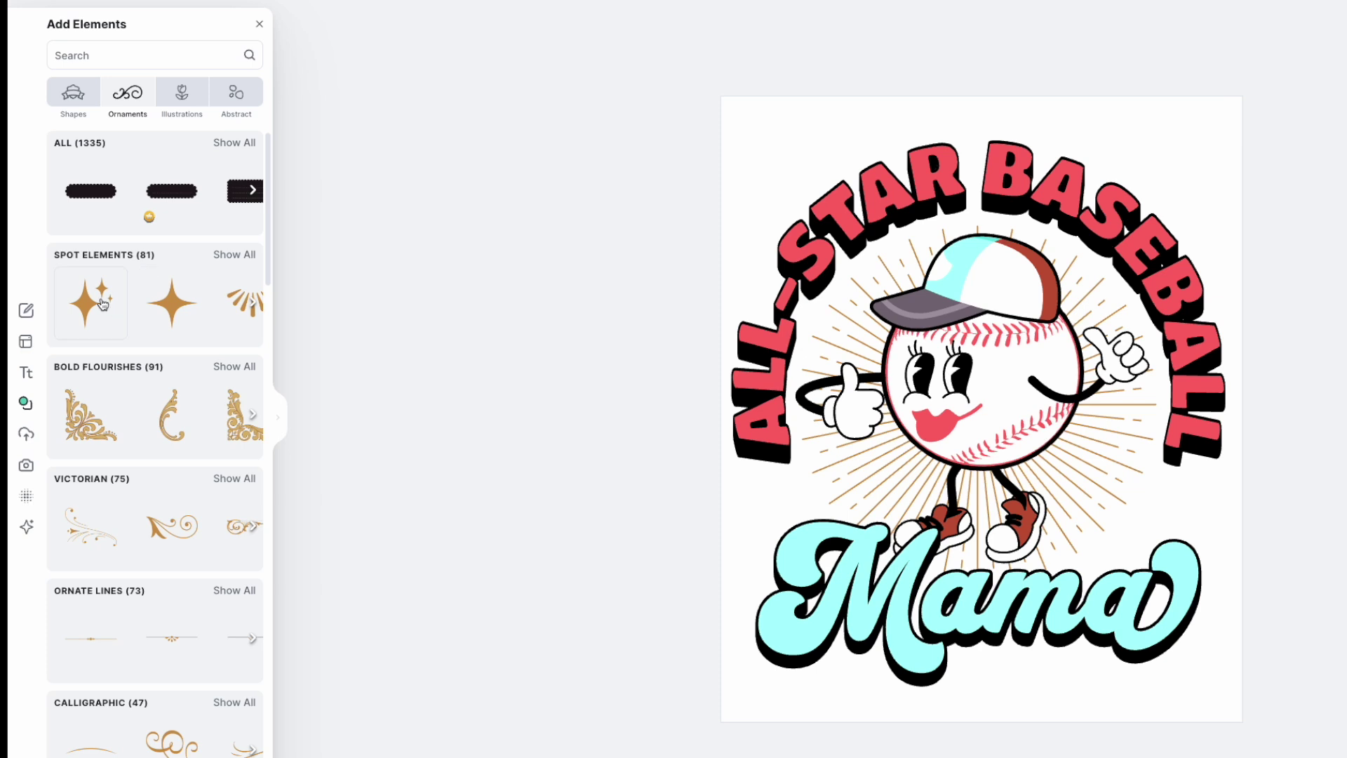
left_click_drag(103, 303, 959, 452)
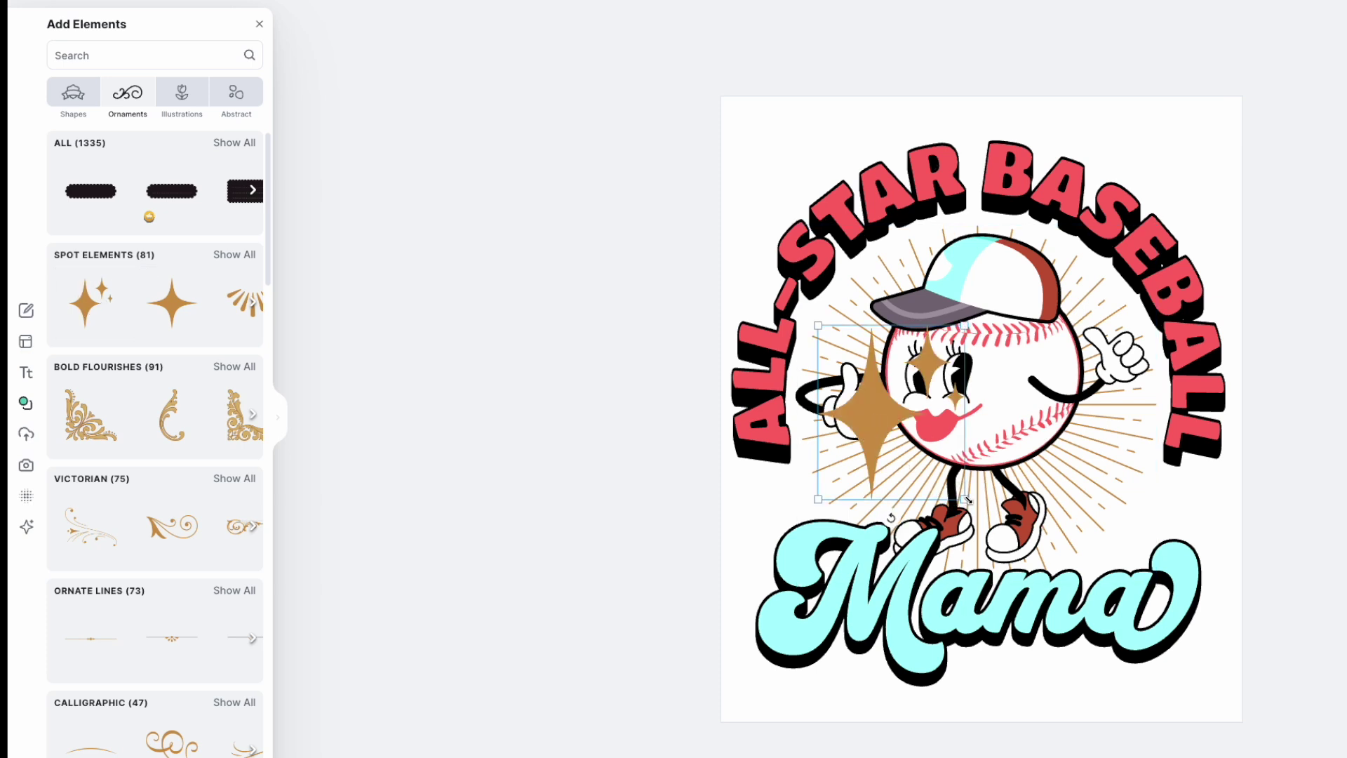
left_click_drag(960, 495, 866, 483)
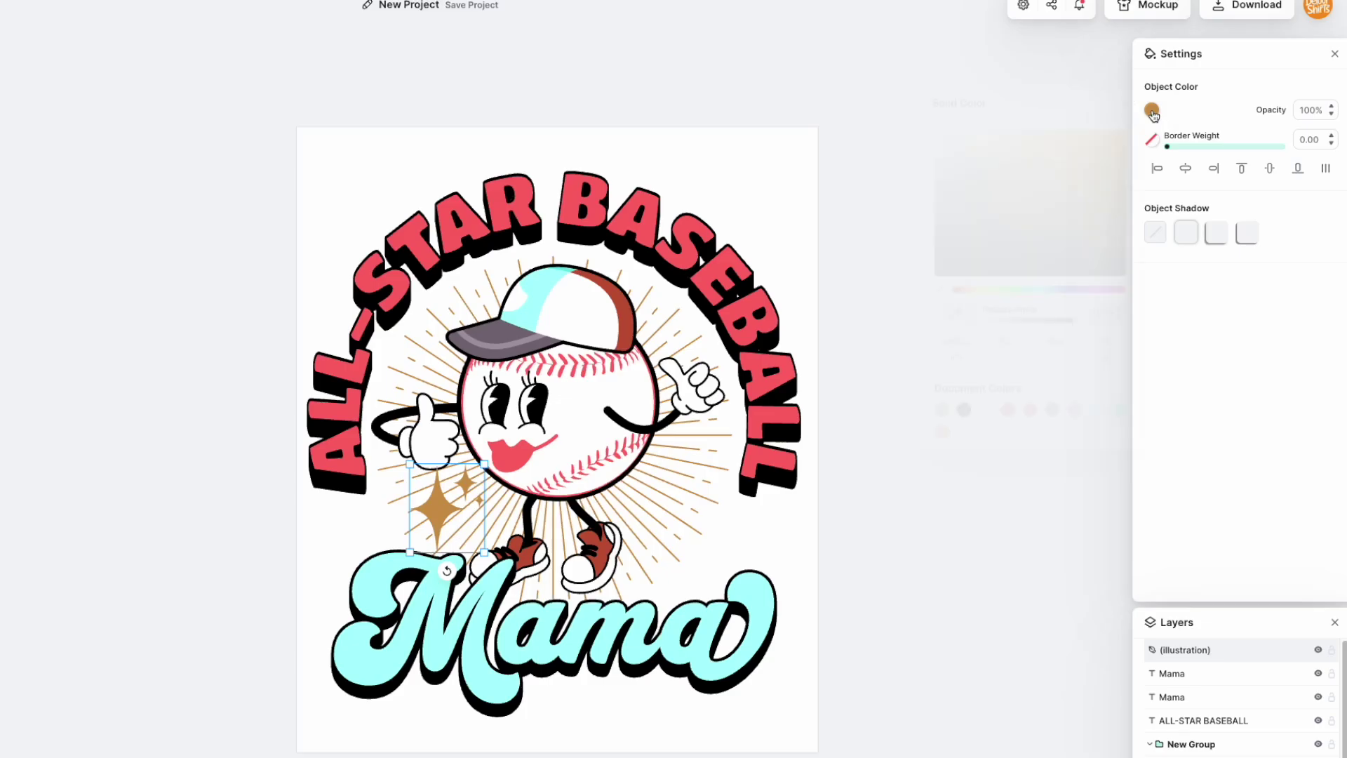
Recolour the three-sparkle ornament yellow-green e1e854
left_click(1152, 110)
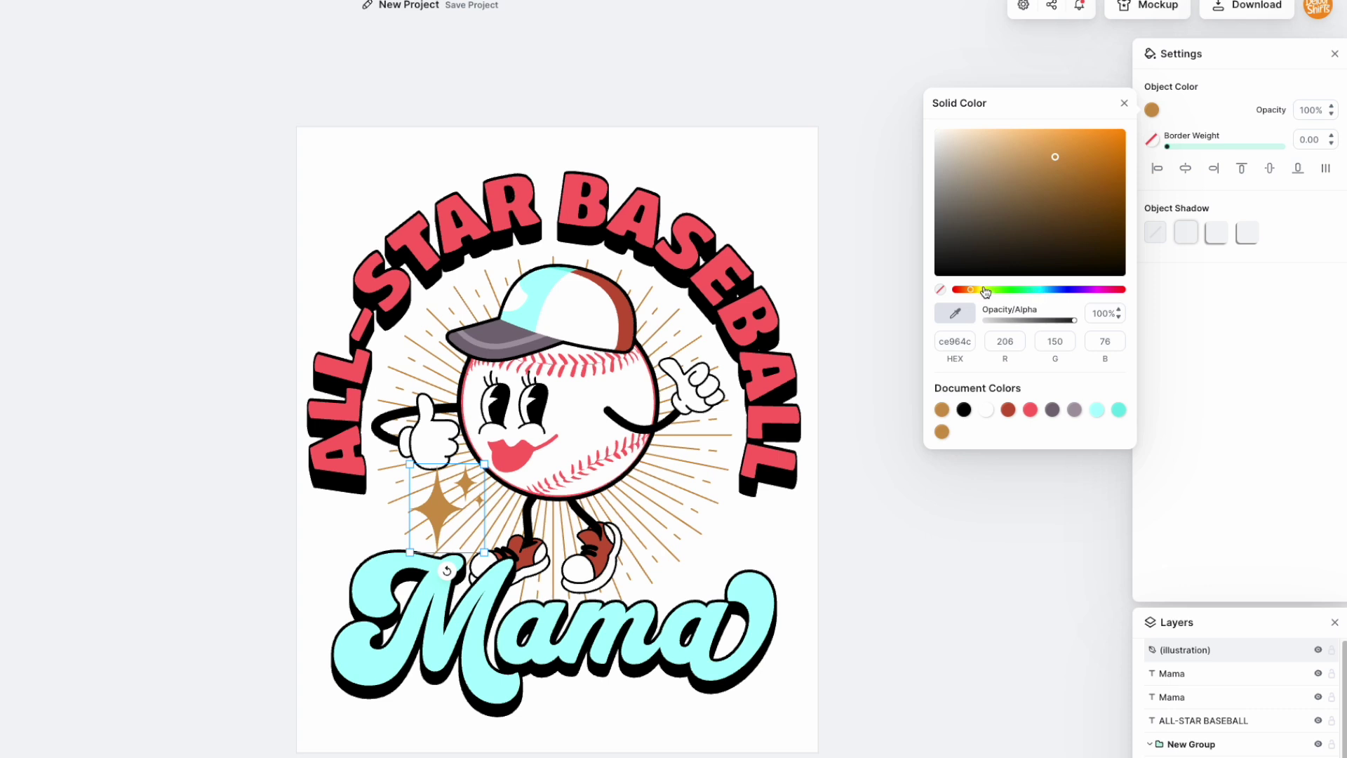
left_click_drag(976, 292, 983, 288)
left_click_drag(1043, 140, 1058, 147)
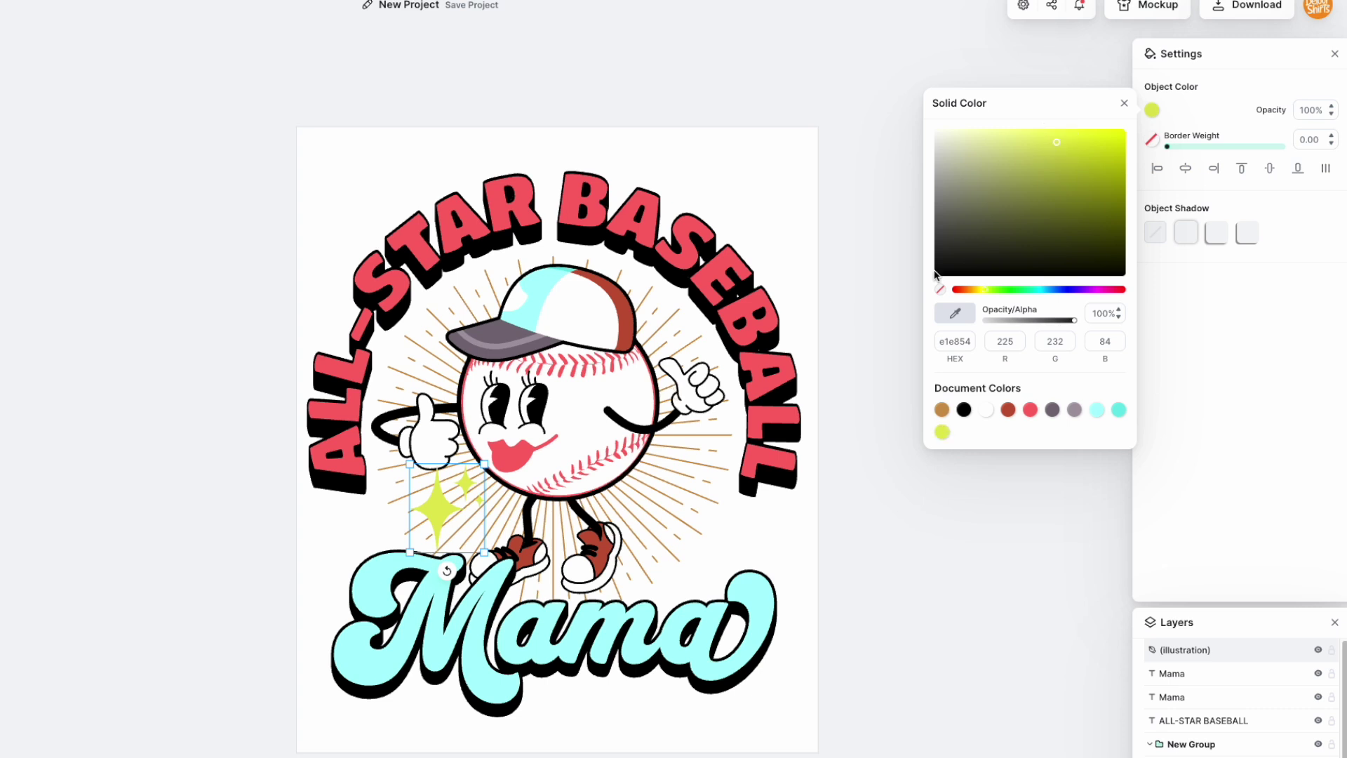
Recolour the sunburst with the coral red from the document colours and lighten it to pale pink ffabab
left_click(679, 518)
left_click(677, 517)
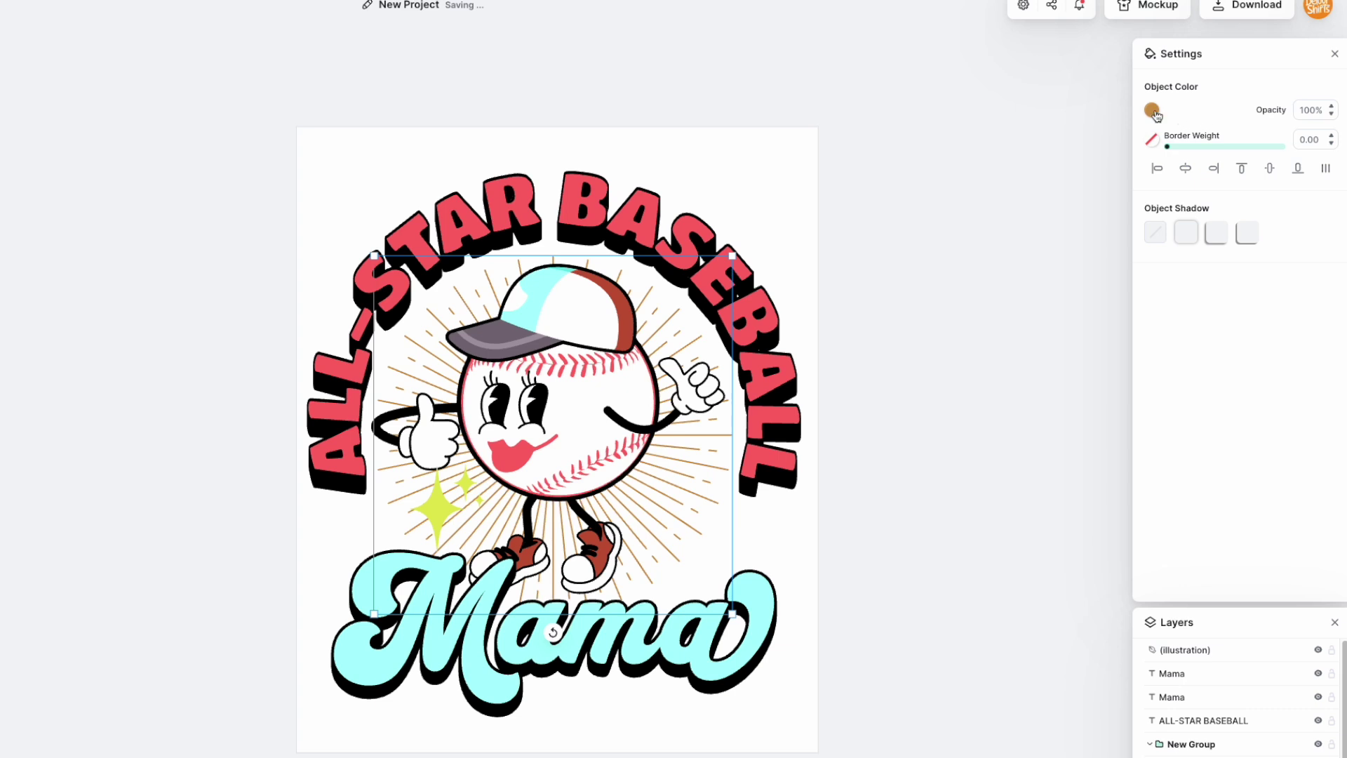
left_click(1153, 111)
left_click(1031, 411)
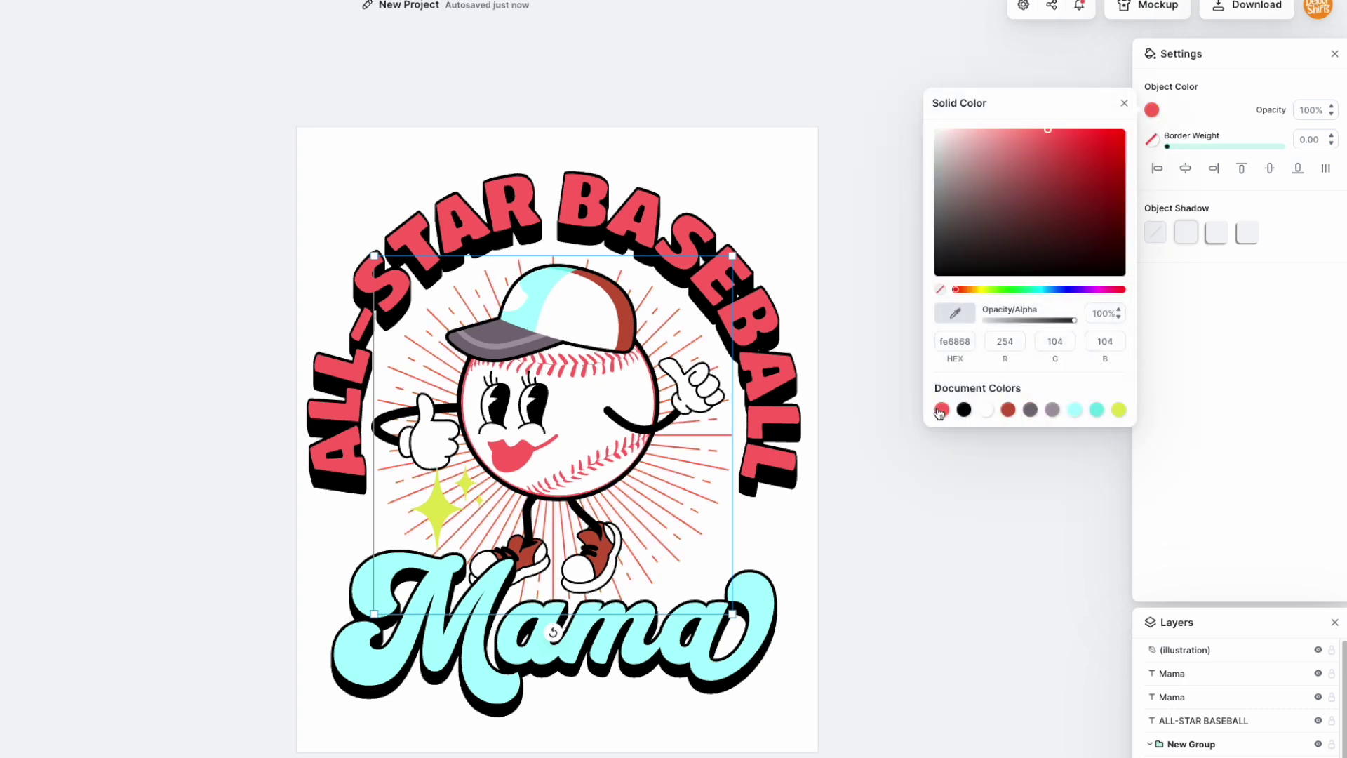
left_click(963, 411)
left_click(942, 410)
left_click(974, 533)
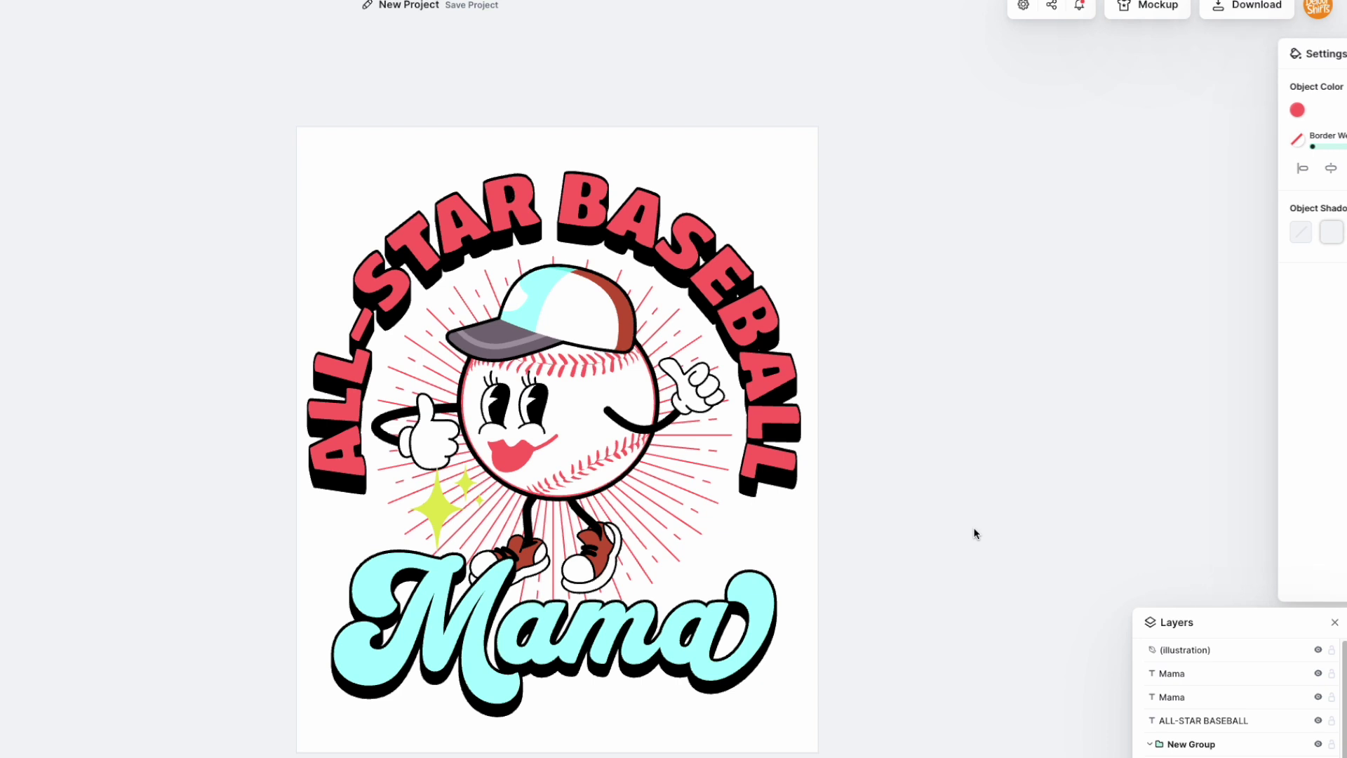
left_click(706, 466)
left_click(1148, 136)
left_click_drag(1013, 133, 995, 133)
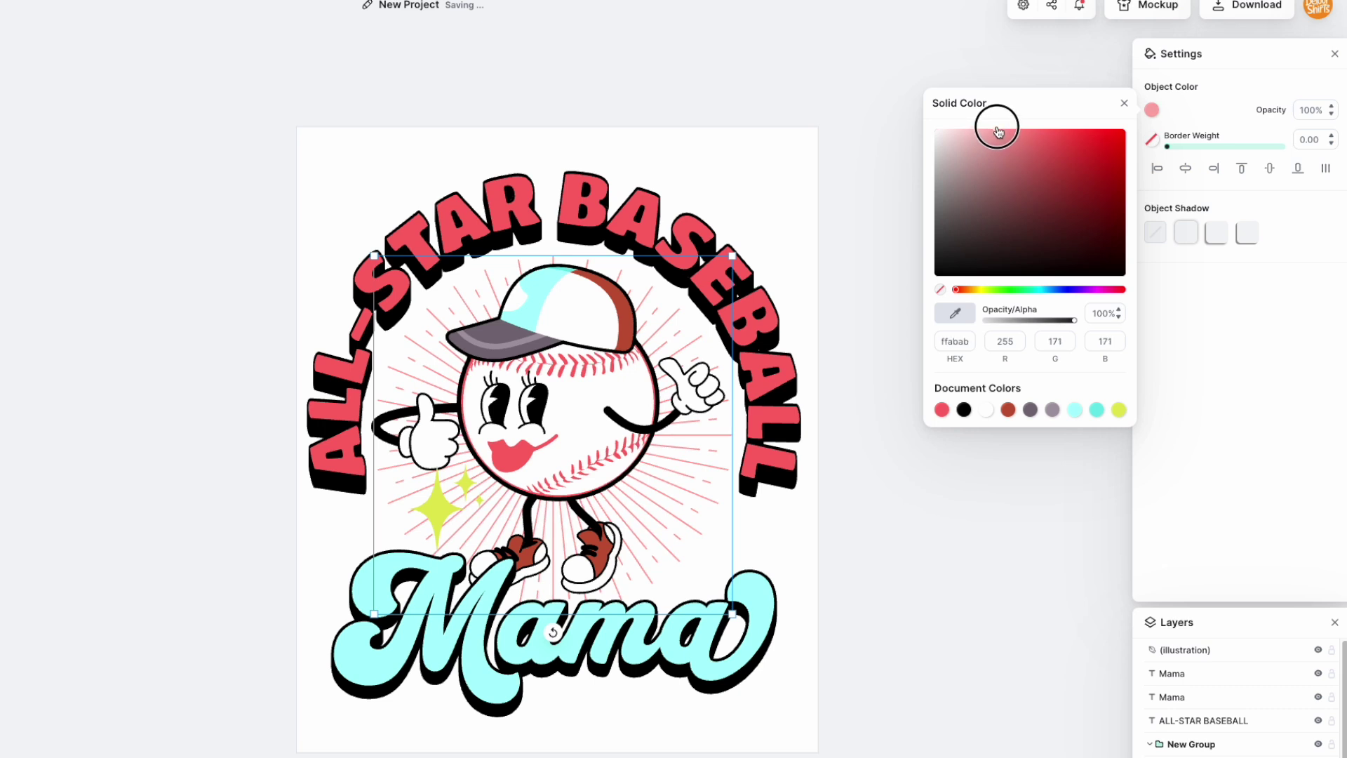
left_click(896, 470)
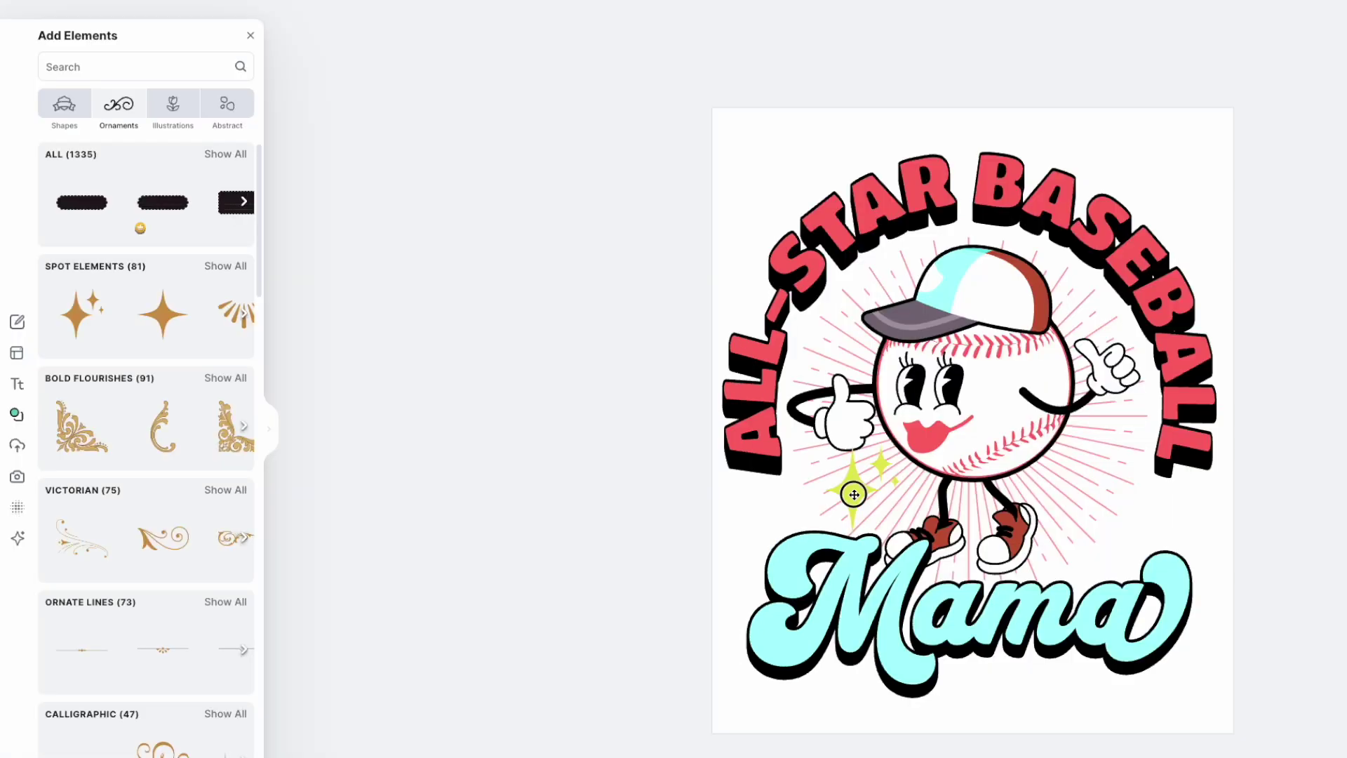
Place a small four-point star from Spot Elements in yellow-green e1e854 beside the cap, above the mascot's raised right-hand glove
left_click(437, 510)
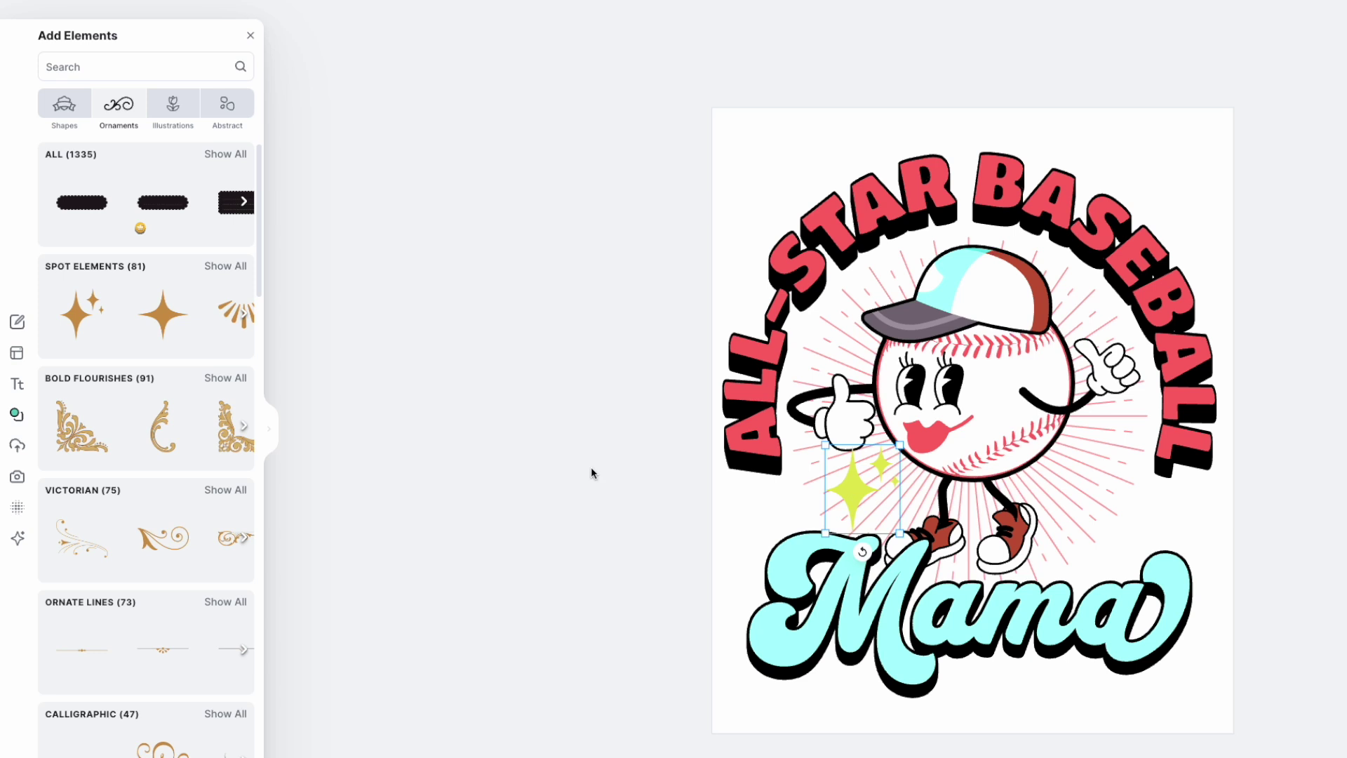
left_click(221, 268)
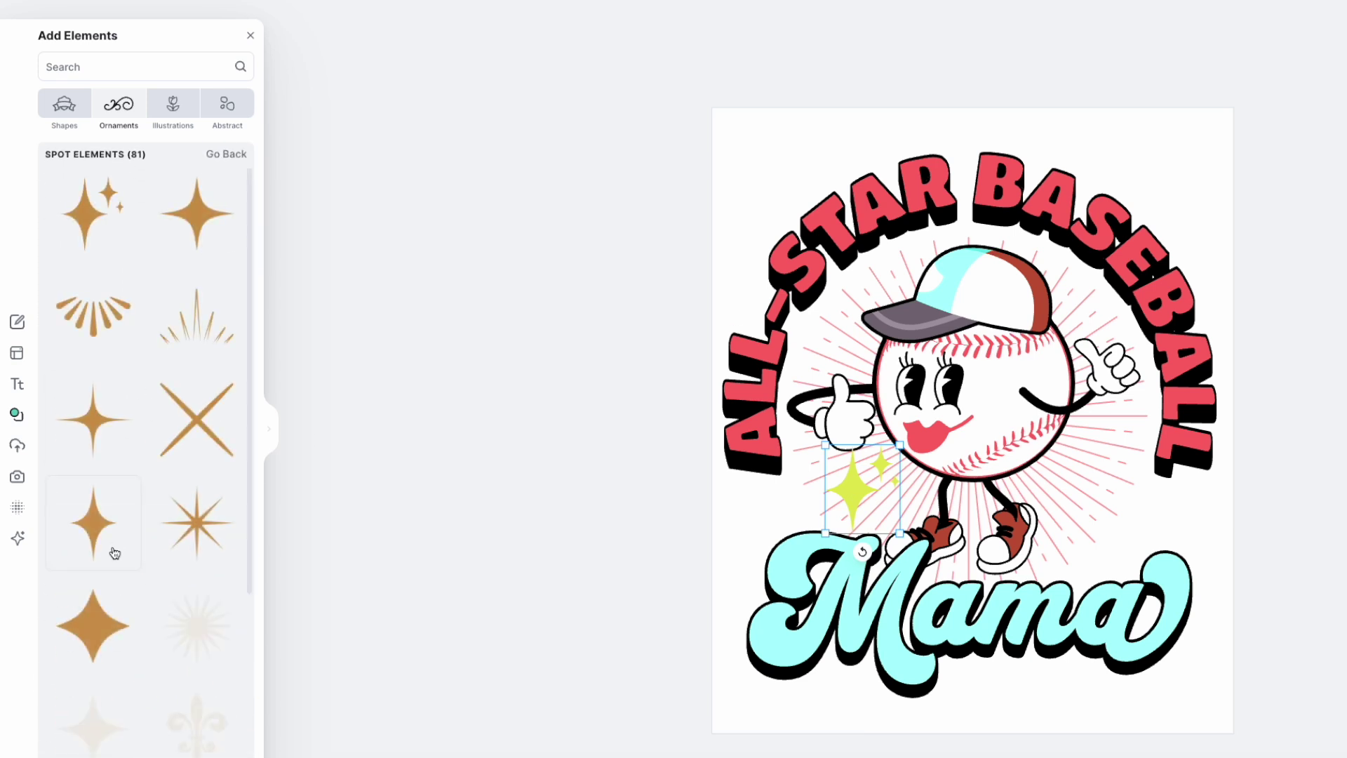
left_click(112, 551)
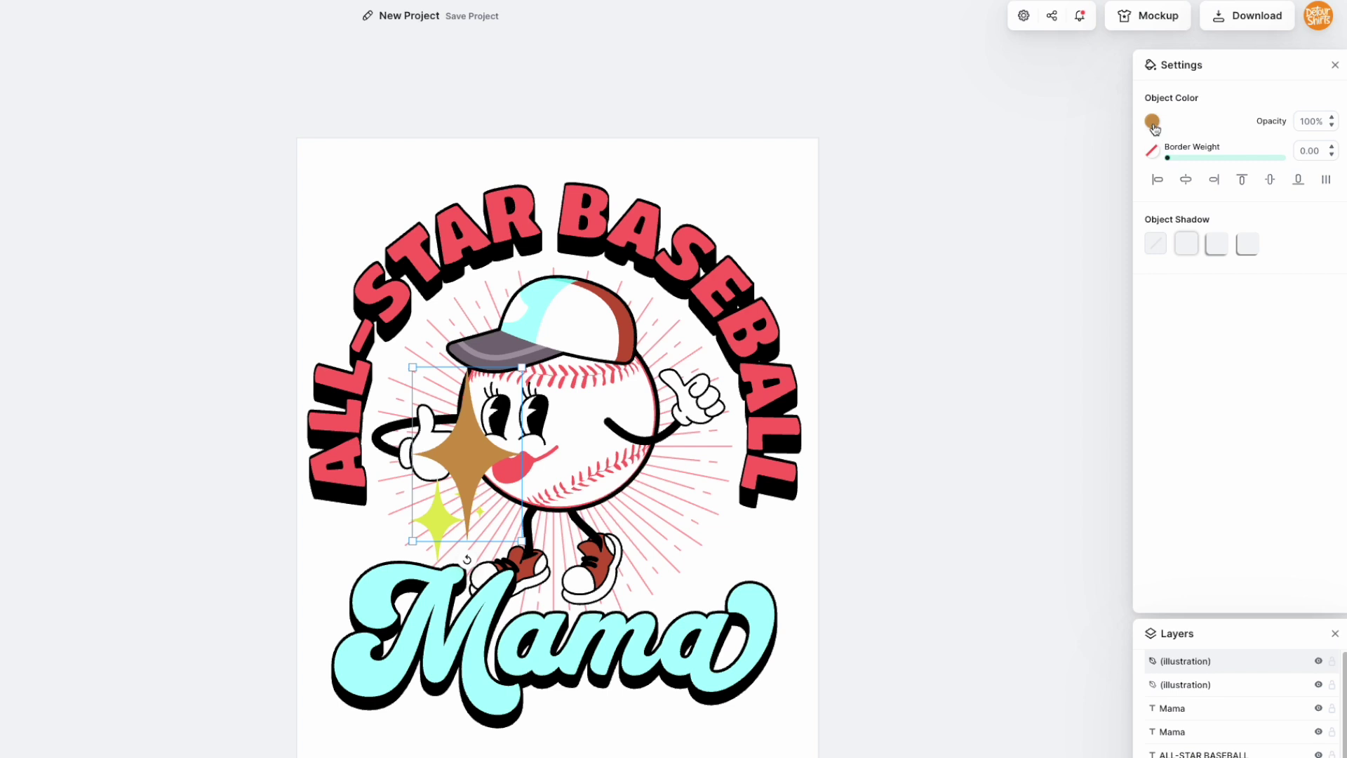
left_click(1152, 121)
left_click(942, 443)
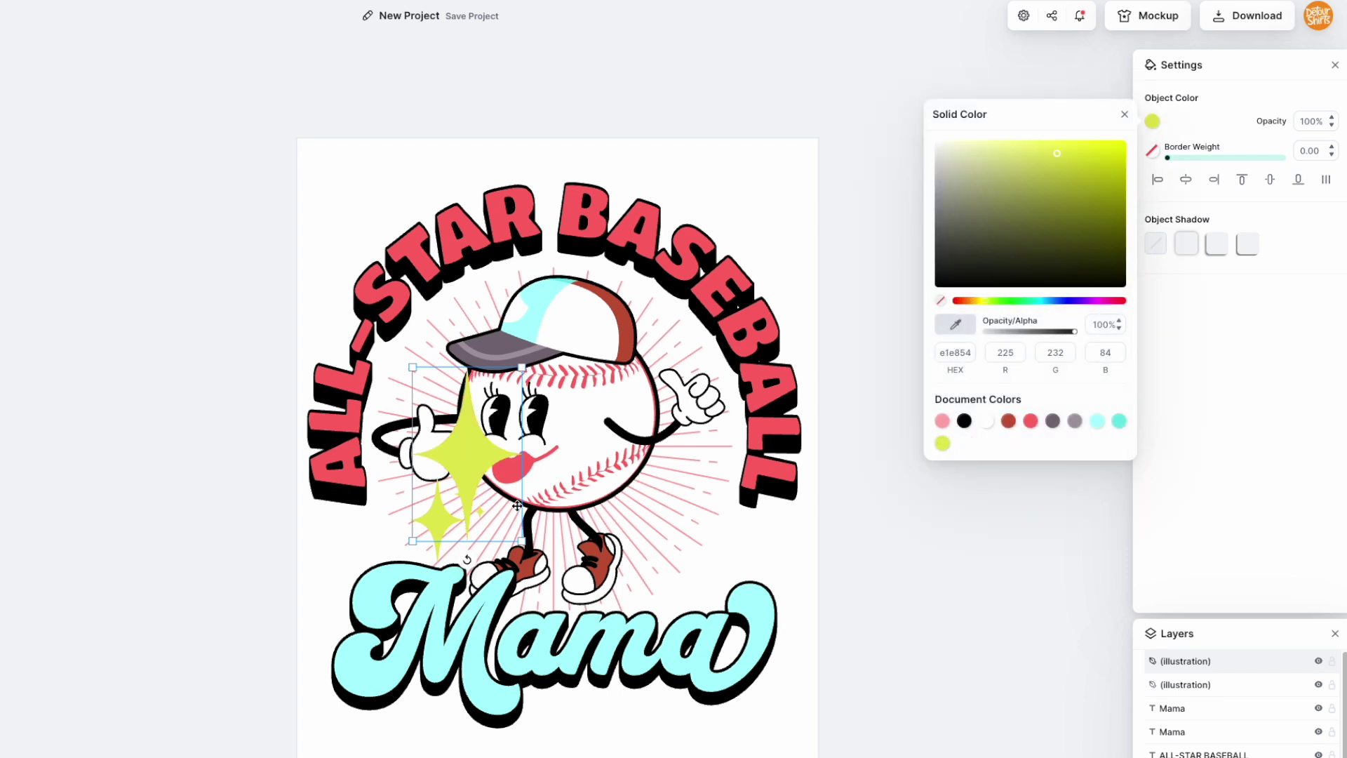
left_click_drag(521, 542, 467, 453)
left_click_drag(431, 410, 654, 330)
Duplicate the three-sparkle ornament, flip the copy horizontally and place it below the mascot's right-hand glove
left_click(435, 519)
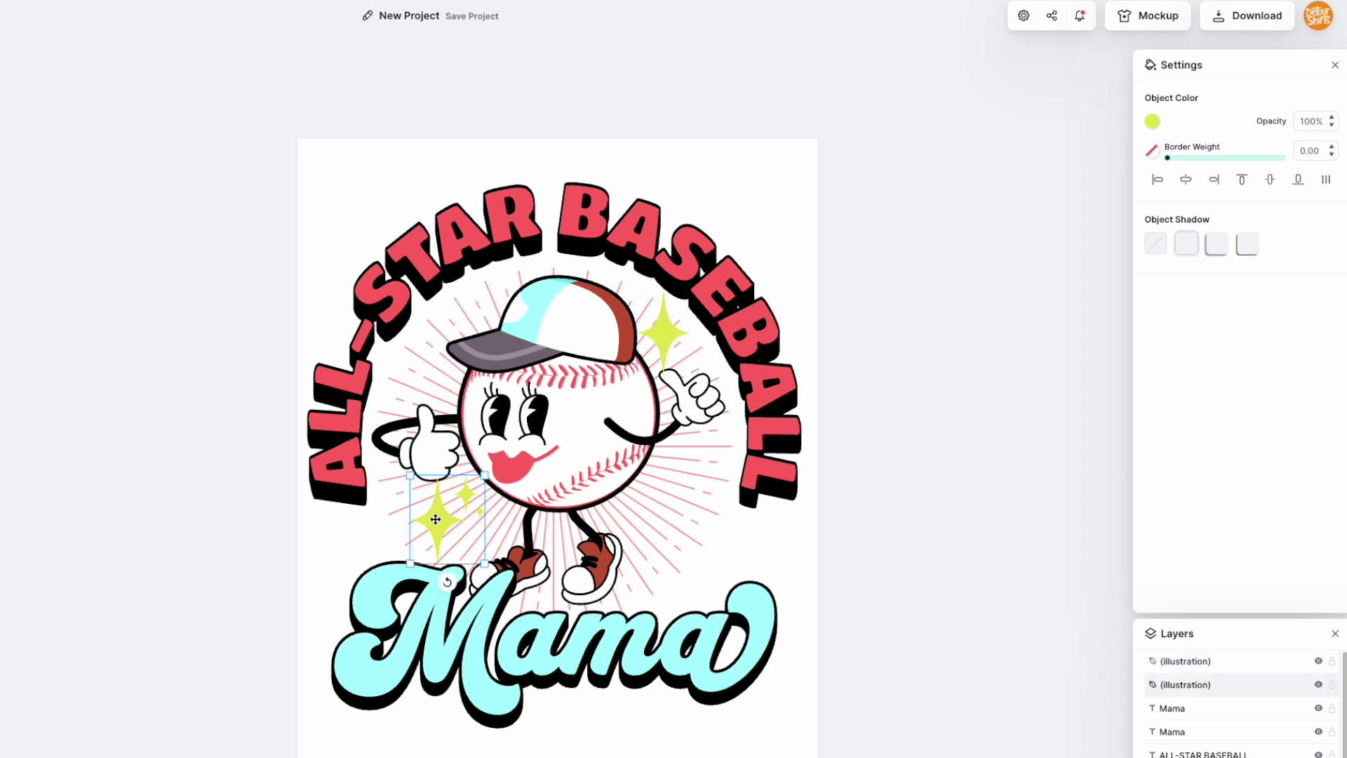
key("ctrl+d")
left_click_drag(435, 520, 666, 496)
right_click(677, 496)
left_click(707, 617)
left_click_drag(694, 494, 710, 500)
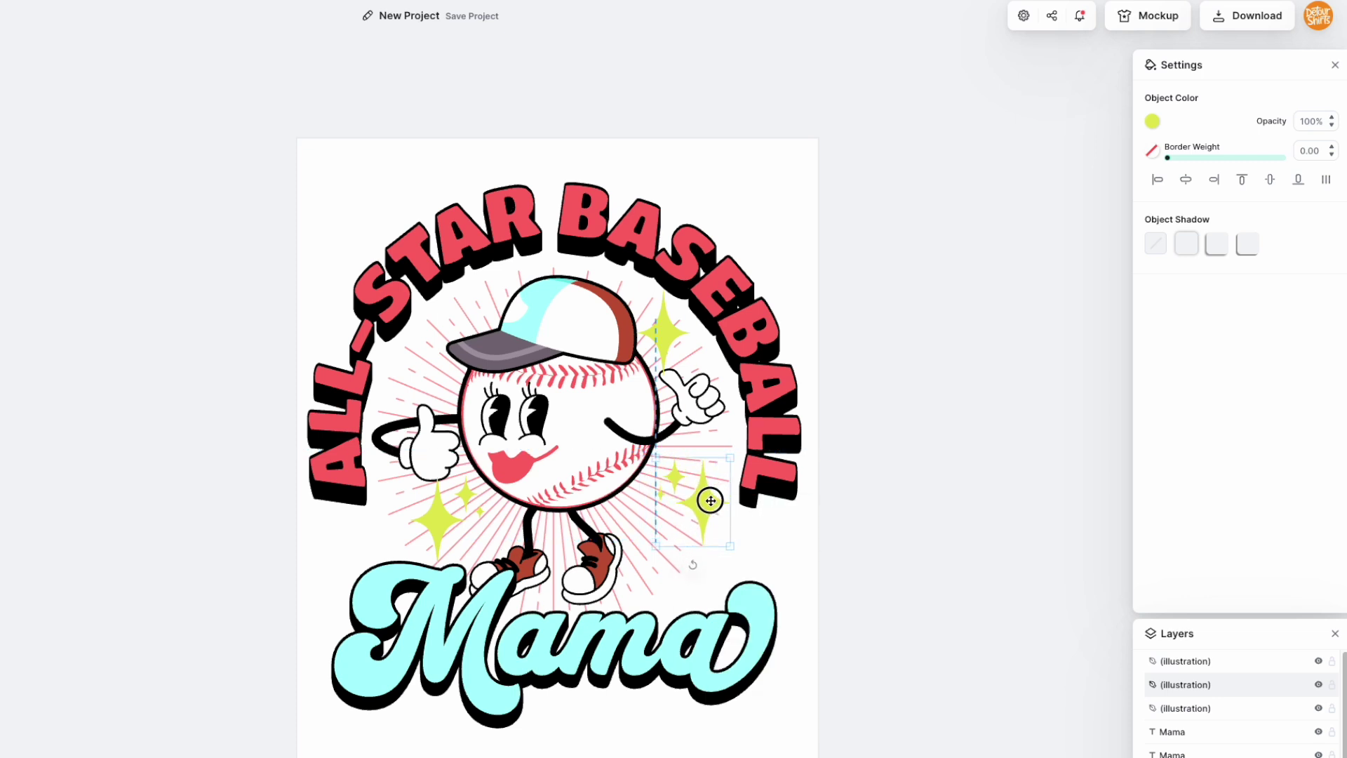
Duplicate the single four-point star and place the copy beside the mascot's right-hand shoe
left_click(663, 314)
key("ctrl+d")
left_click_drag(663, 314, 659, 533)
left_click(911, 500)
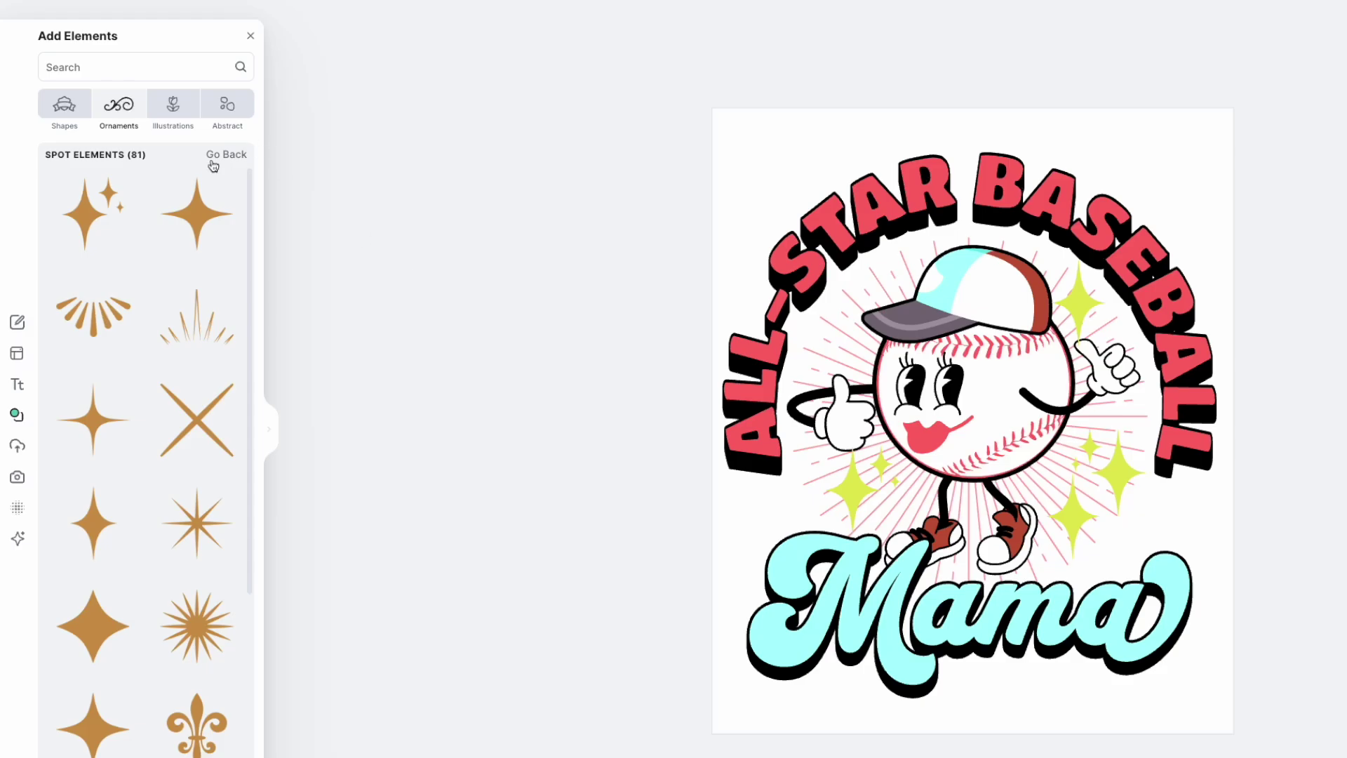
Insert the pinkish-red flower with a yellow centre from the Colorful Flat Flowers illustrations
left_click(214, 156)
left_click(175, 106)
scroll(203, 298, "down", 10)
scroll(203, 303, "down", 7)
scroll(161, 393, "down", 15)
scroll(205, 377, "down", 8)
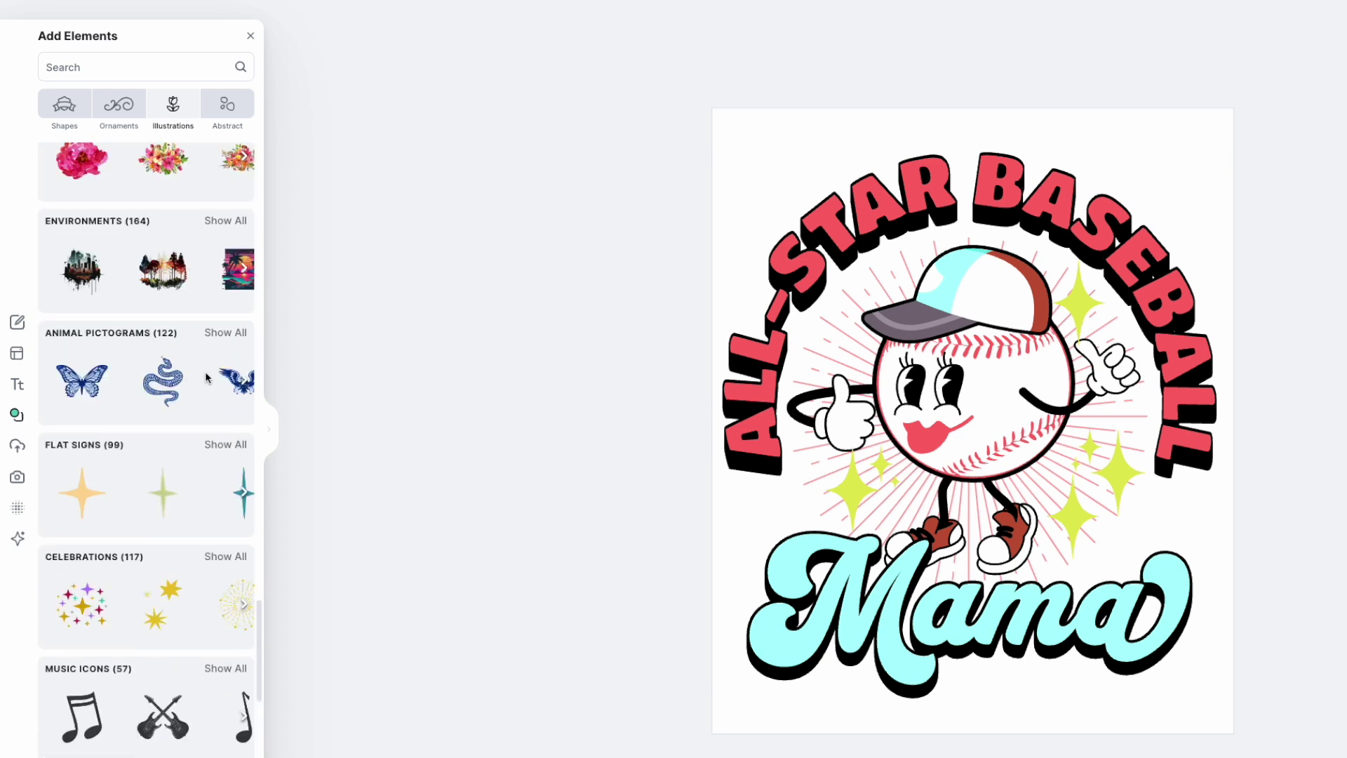
scroll(206, 377, "down", 10)
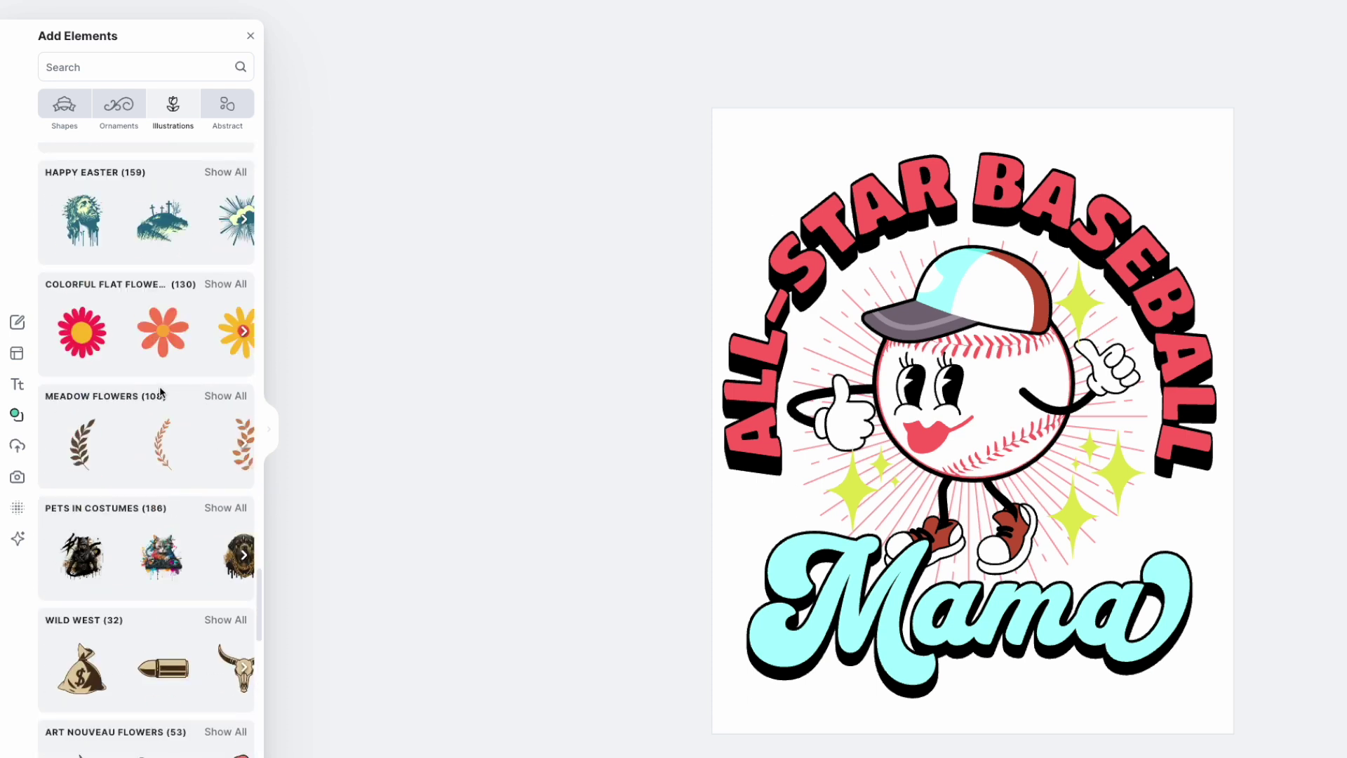
left_click(240, 285)
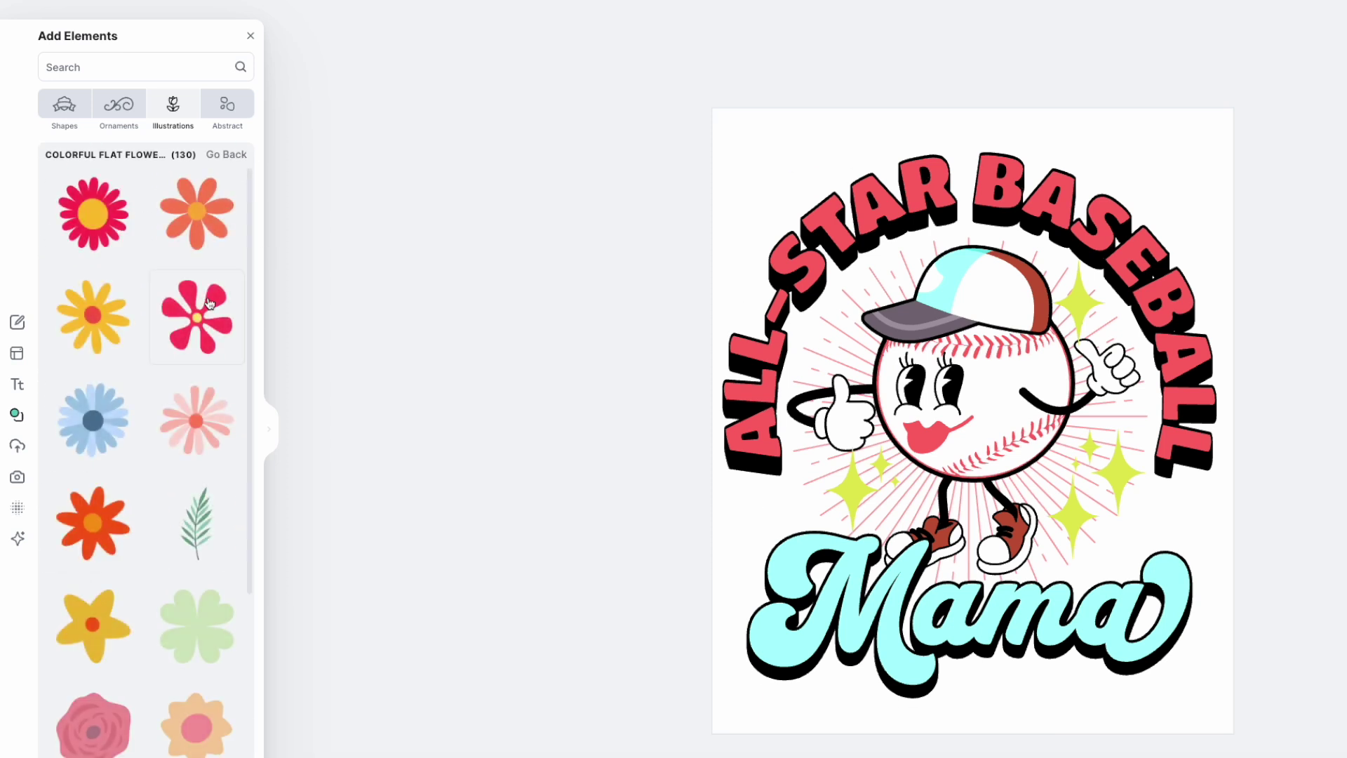
left_click(198, 316)
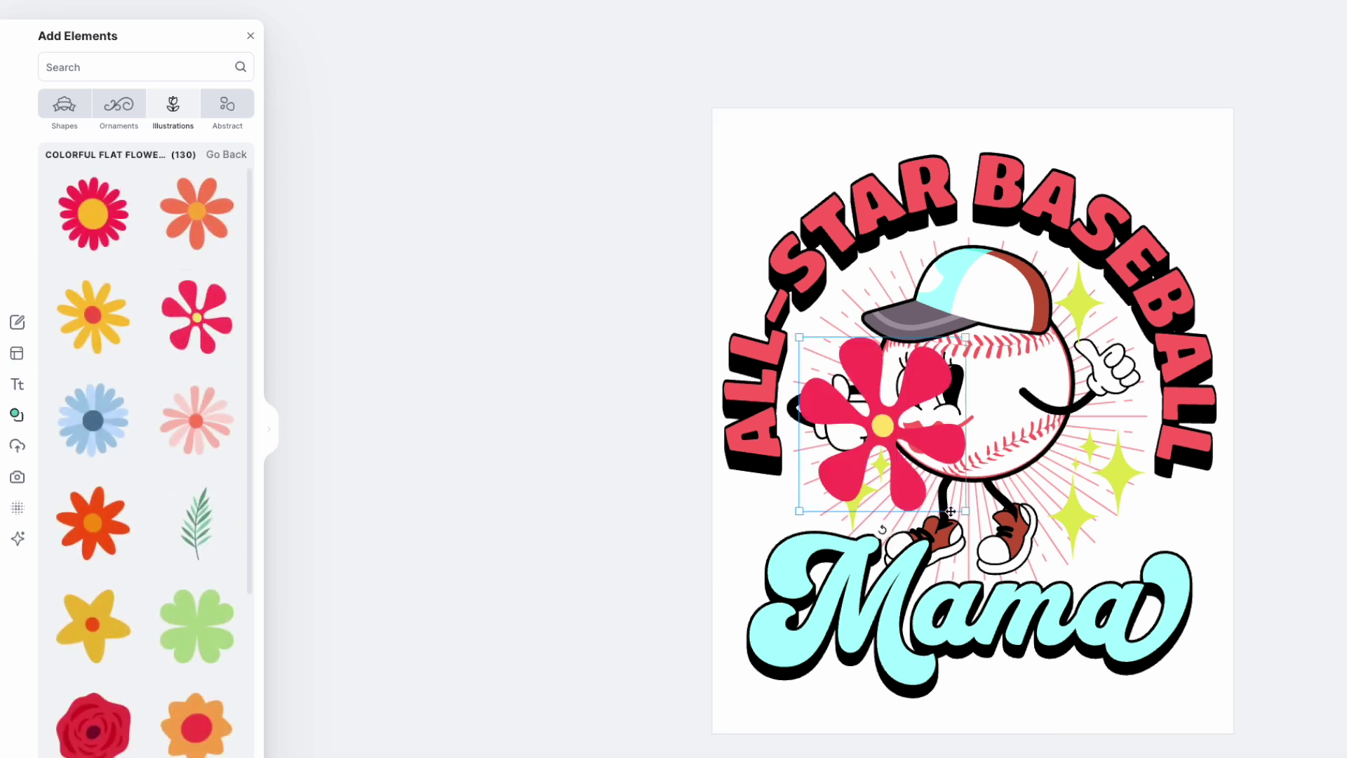
Shrink the flower and place it between the right end of the curved headline and the "Mama" text
left_click_drag(966, 513, 888, 429)
left_click_drag(843, 383, 1164, 516)
left_click_drag(1208, 563, 1196, 548)
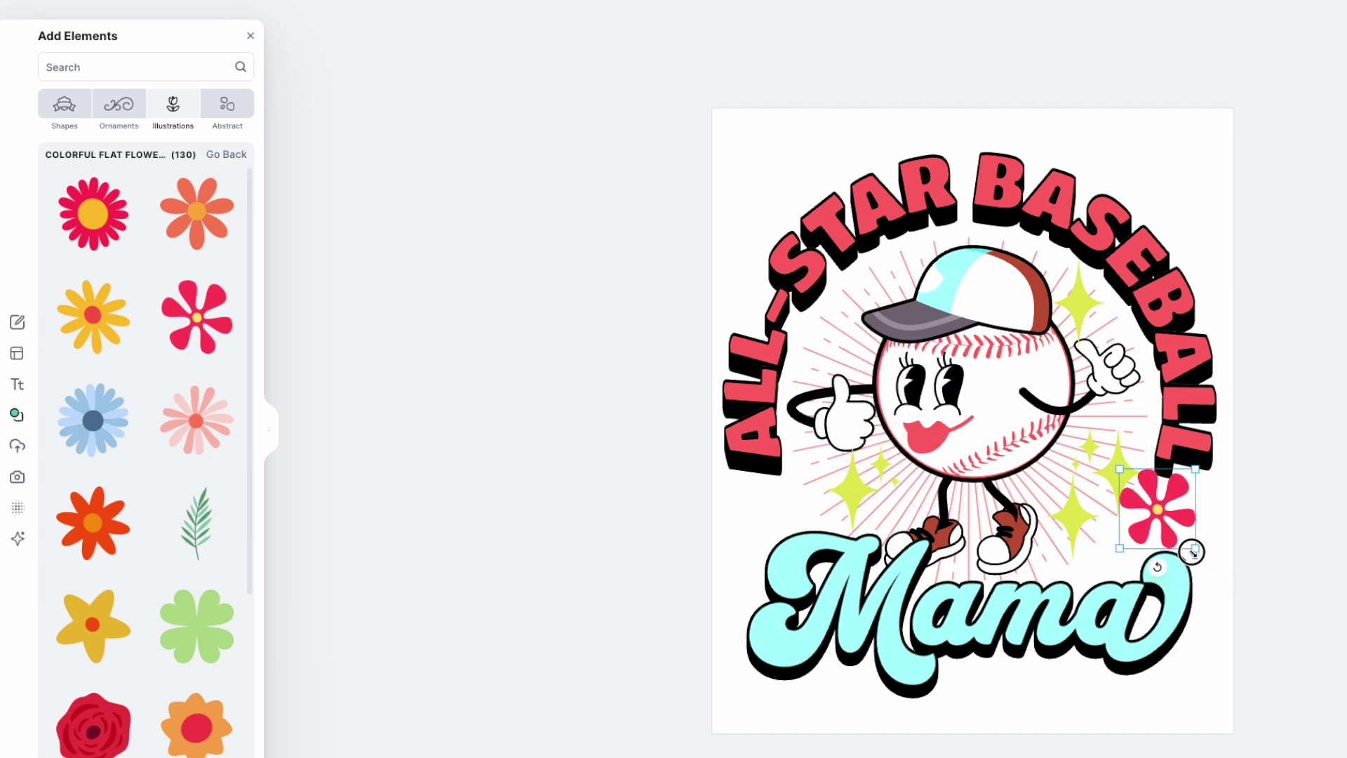
Copy the flower below the left end of the headline and flip the right-hand flower horizontally
left_click(1171, 527)
left_click(1305, 506)
left_click_drag(1181, 514, 793, 520)
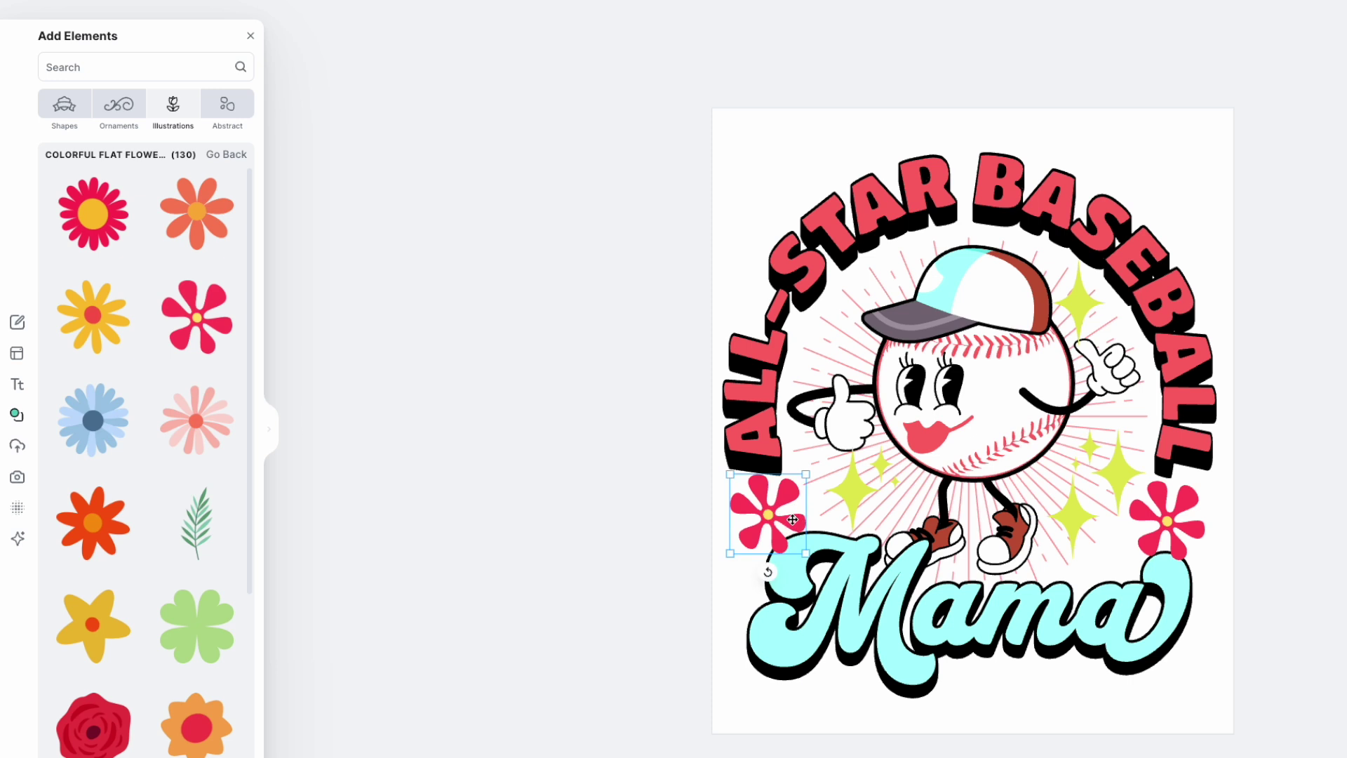
left_click(1186, 526)
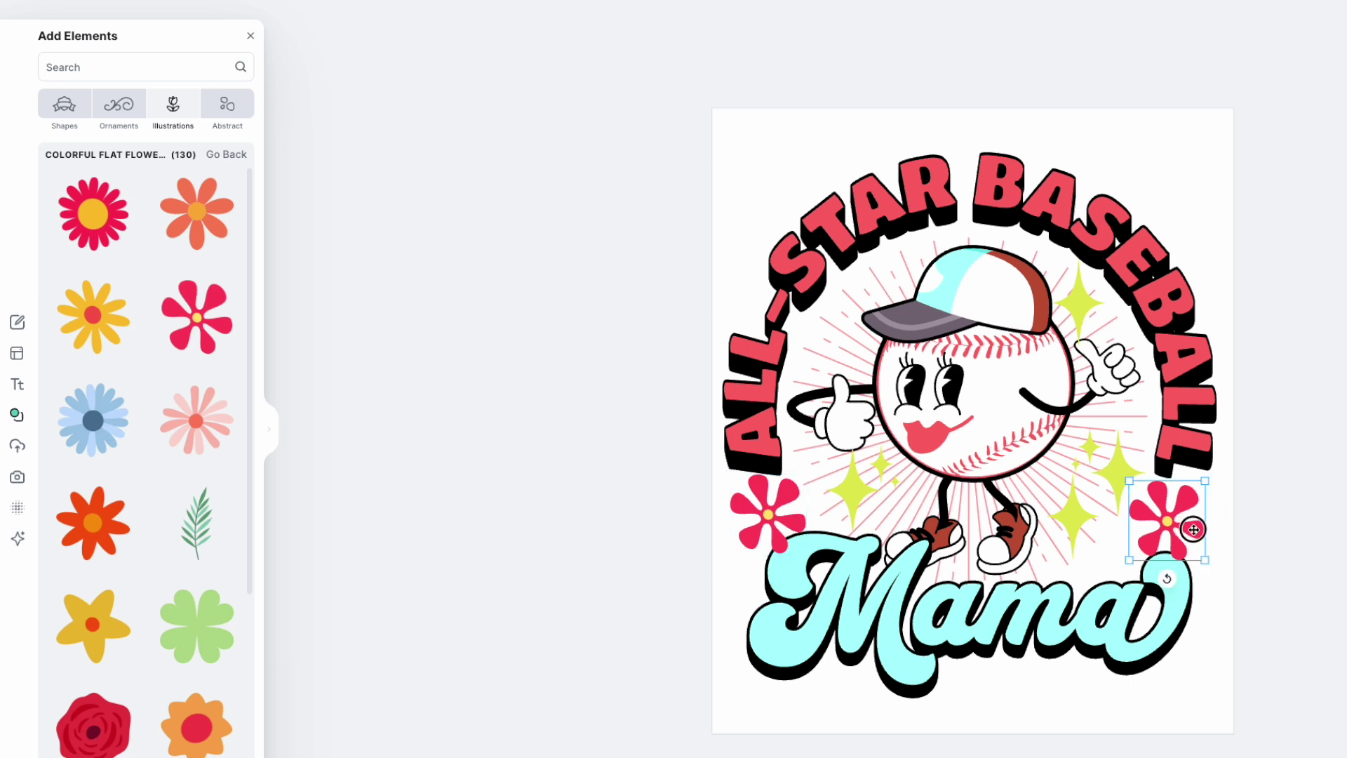
right_click(1193, 523)
left_click(1277, 640)
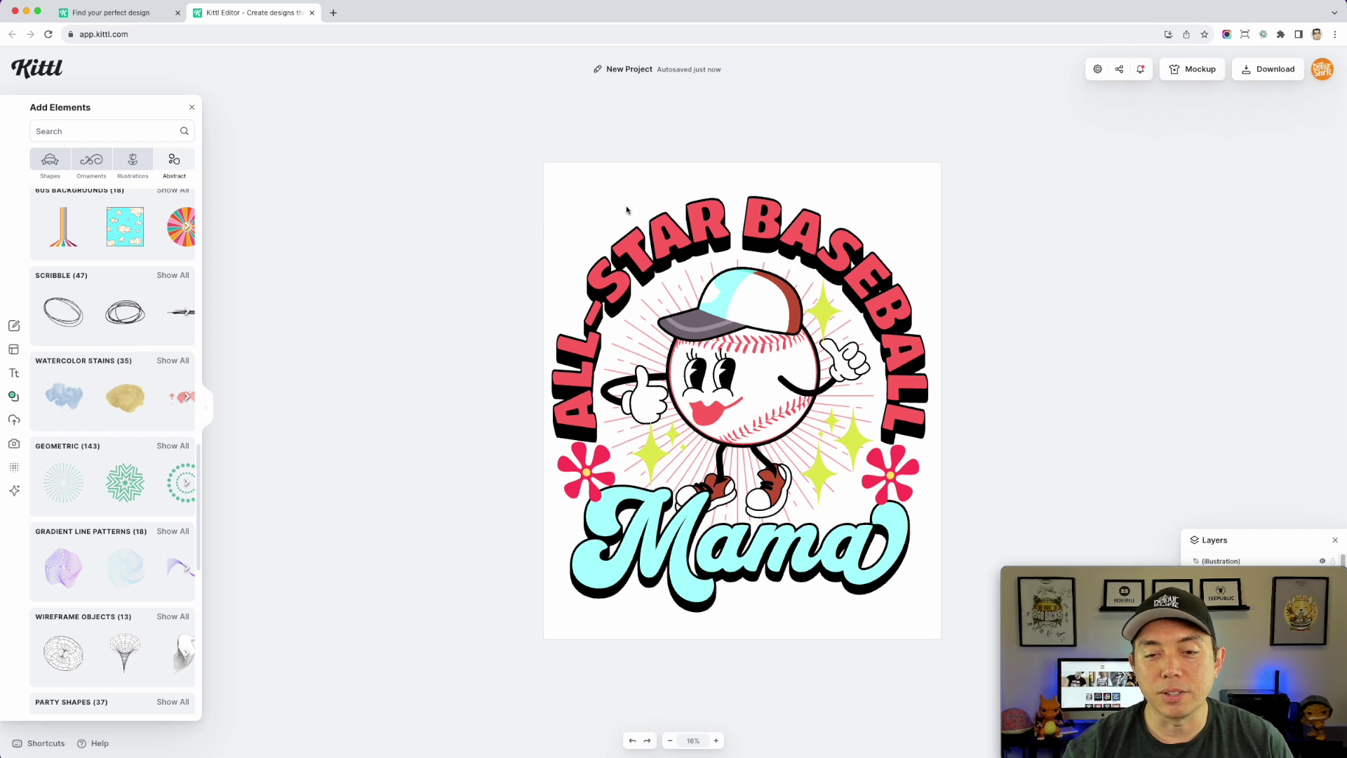
Show the design on the T-shirt mockup of the woman against the pink wall, enlarged and centred on her chest
left_click(1191, 73)
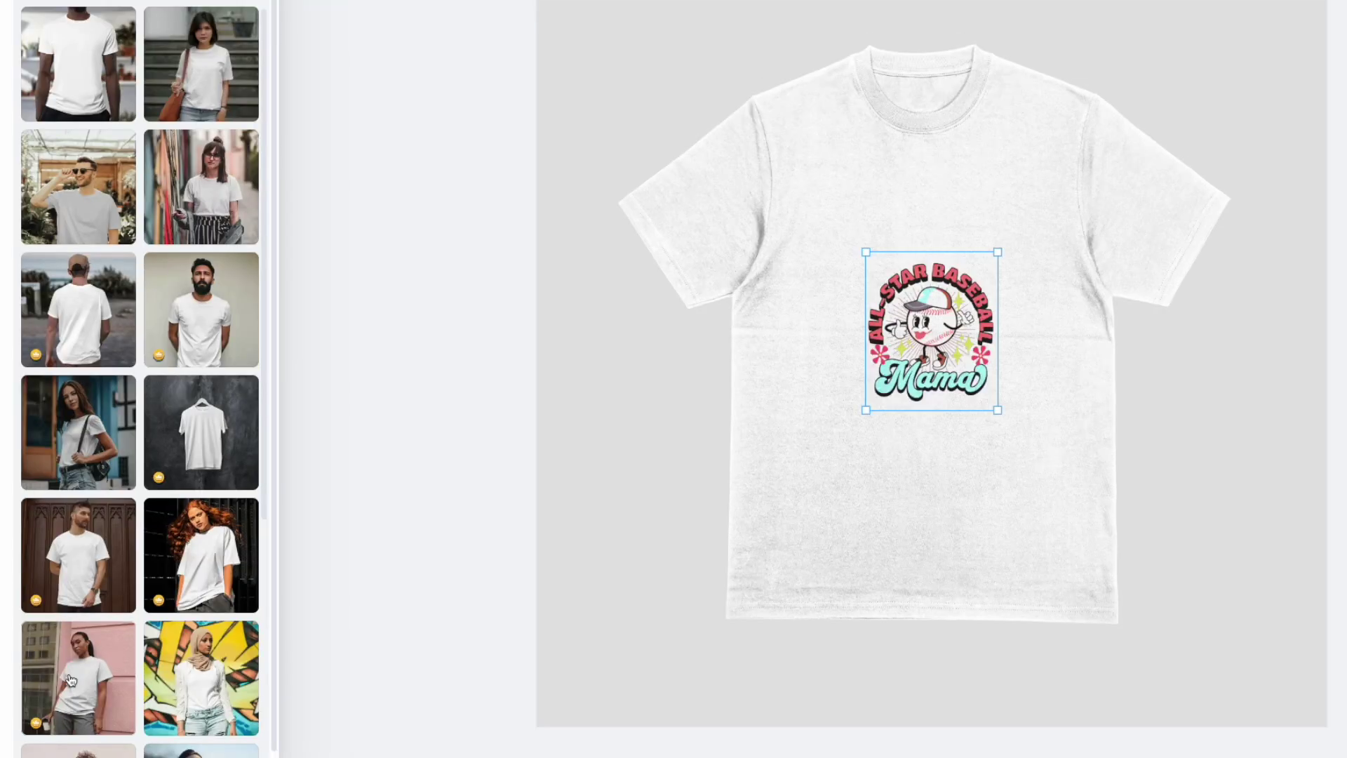
left_click(70, 679)
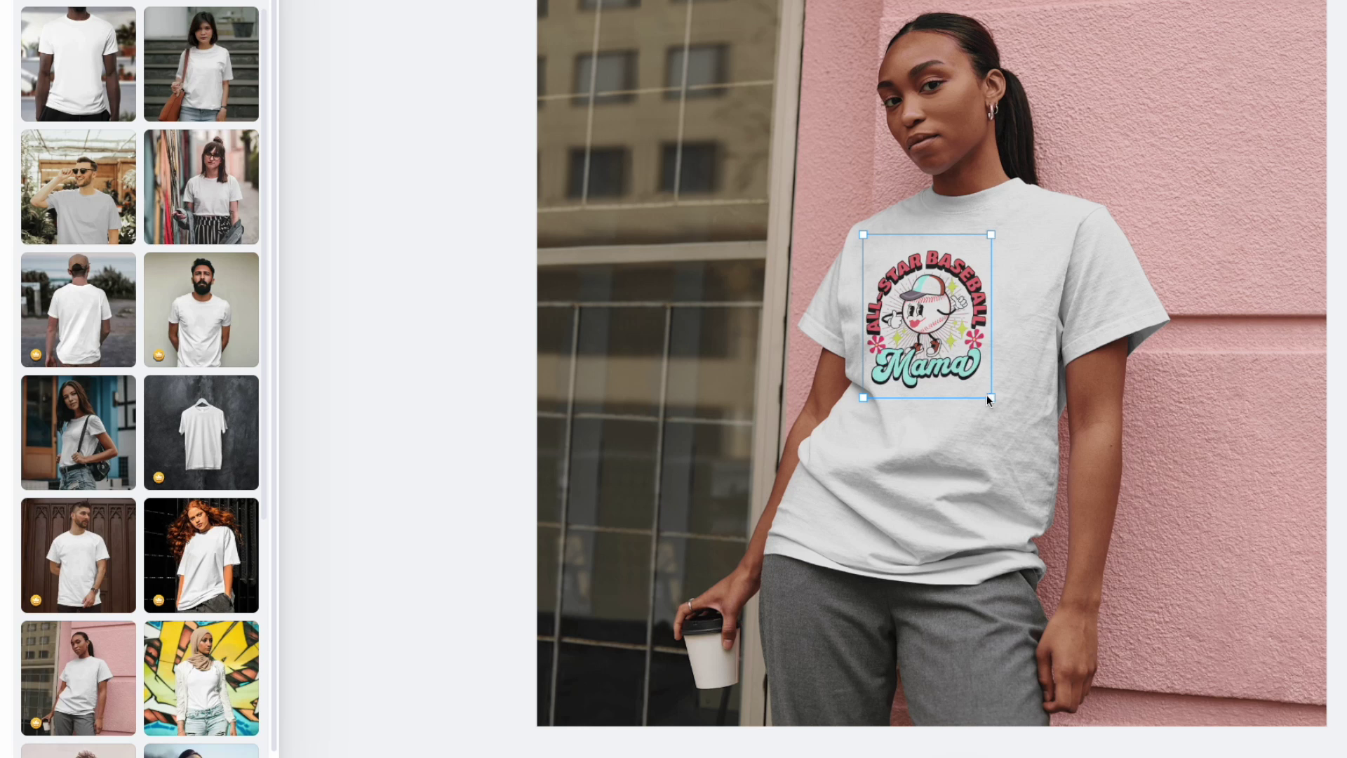
left_click_drag(989, 397, 1050, 491)
left_click_drag(995, 391, 979, 377)
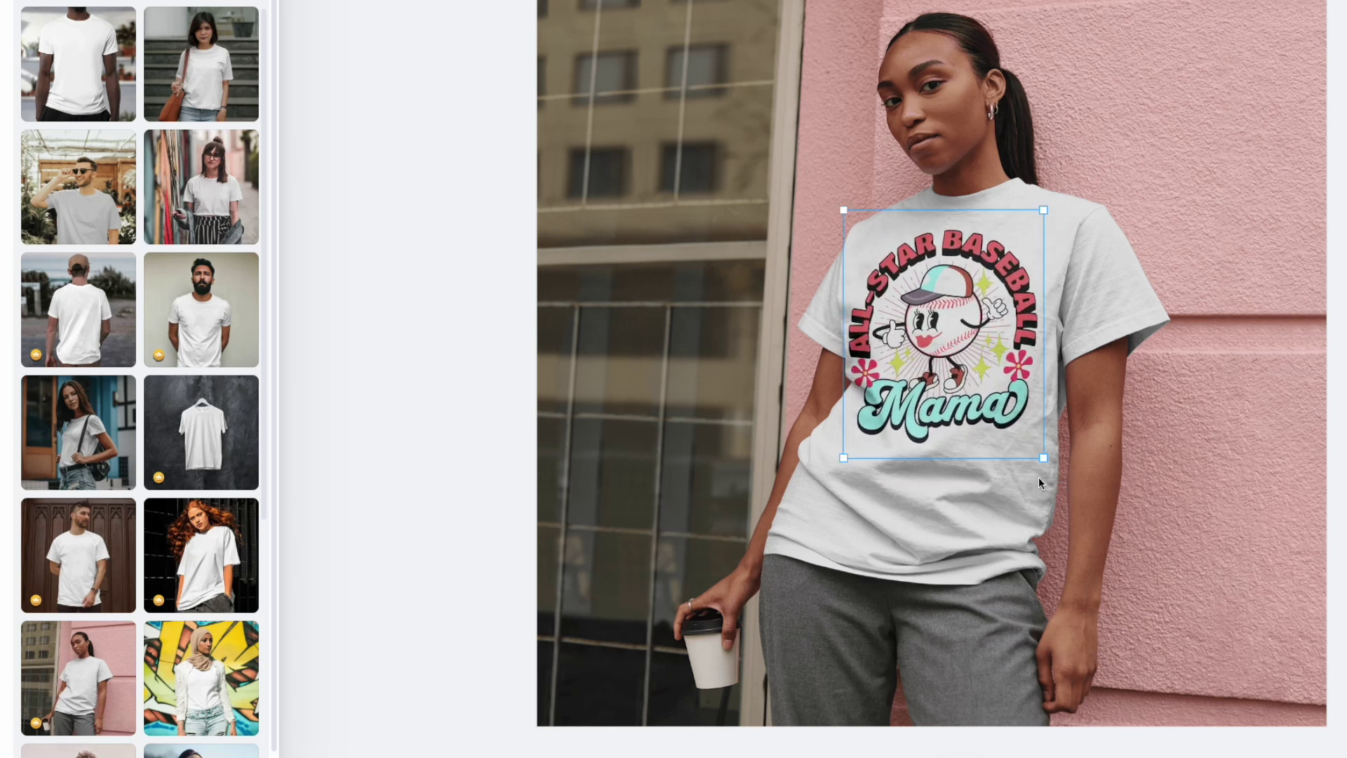
left_click_drag(1045, 460, 1035, 446)
left_click_drag(968, 354, 973, 348)
Switch to the T-shirt mockup of the woman with glasses, then enlarge and centre the design on her shirt front
left_click(216, 198)
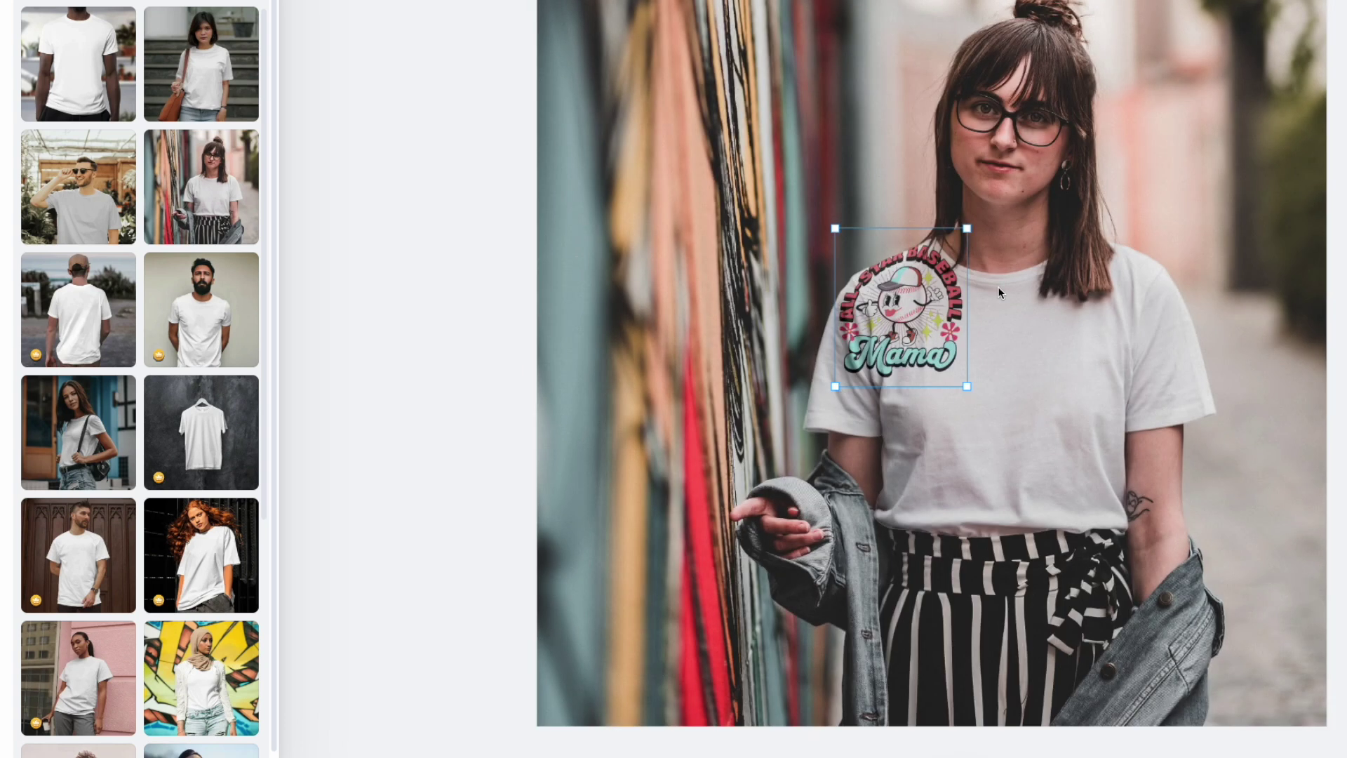
left_click_drag(1064, 457, 1118, 517)
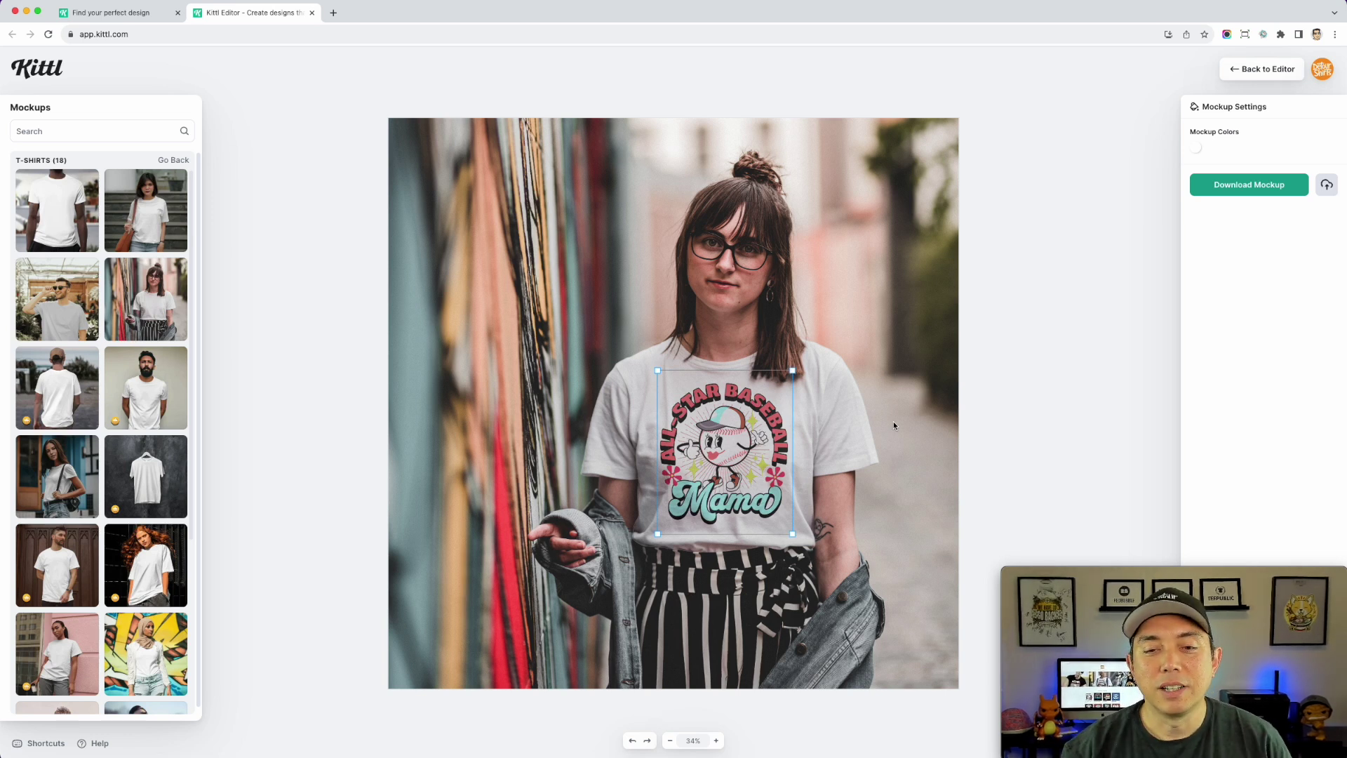
left_click(753, 435)
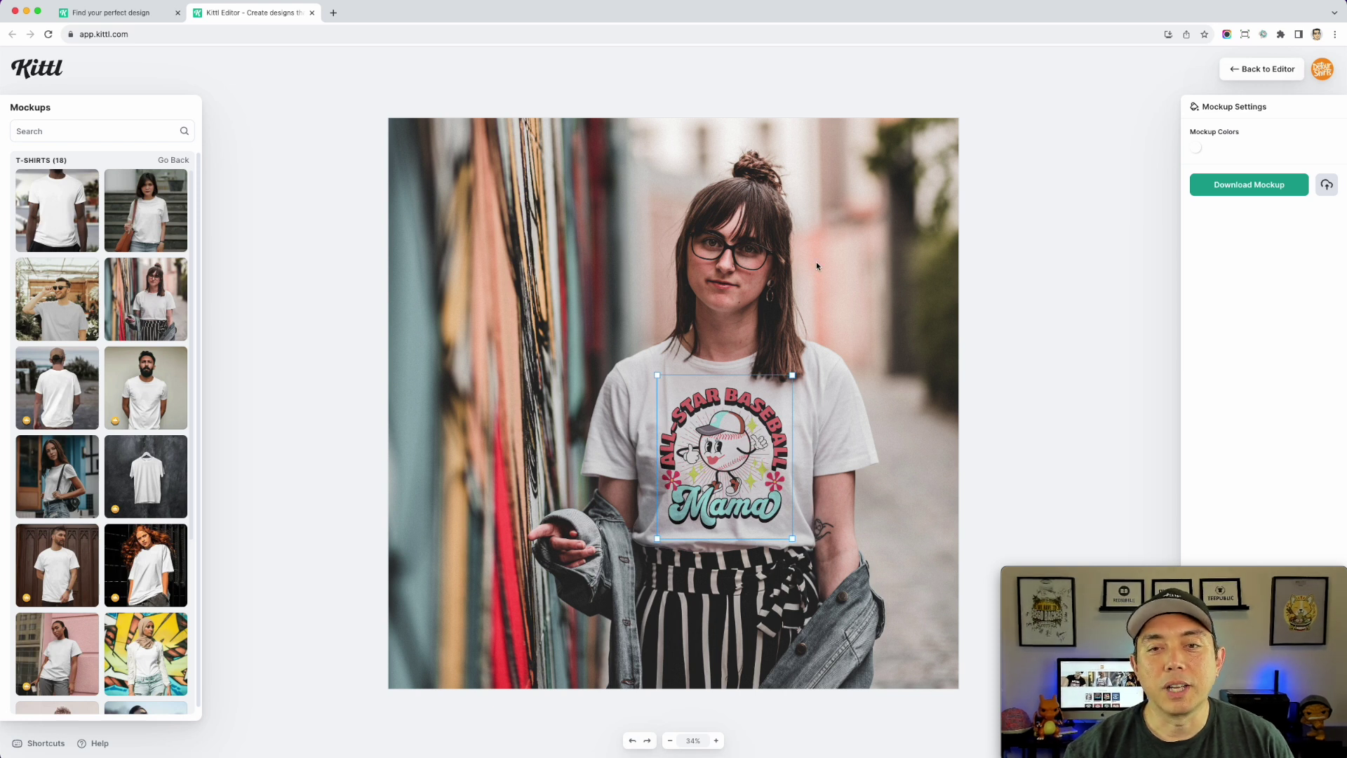
left_click(999, 358)
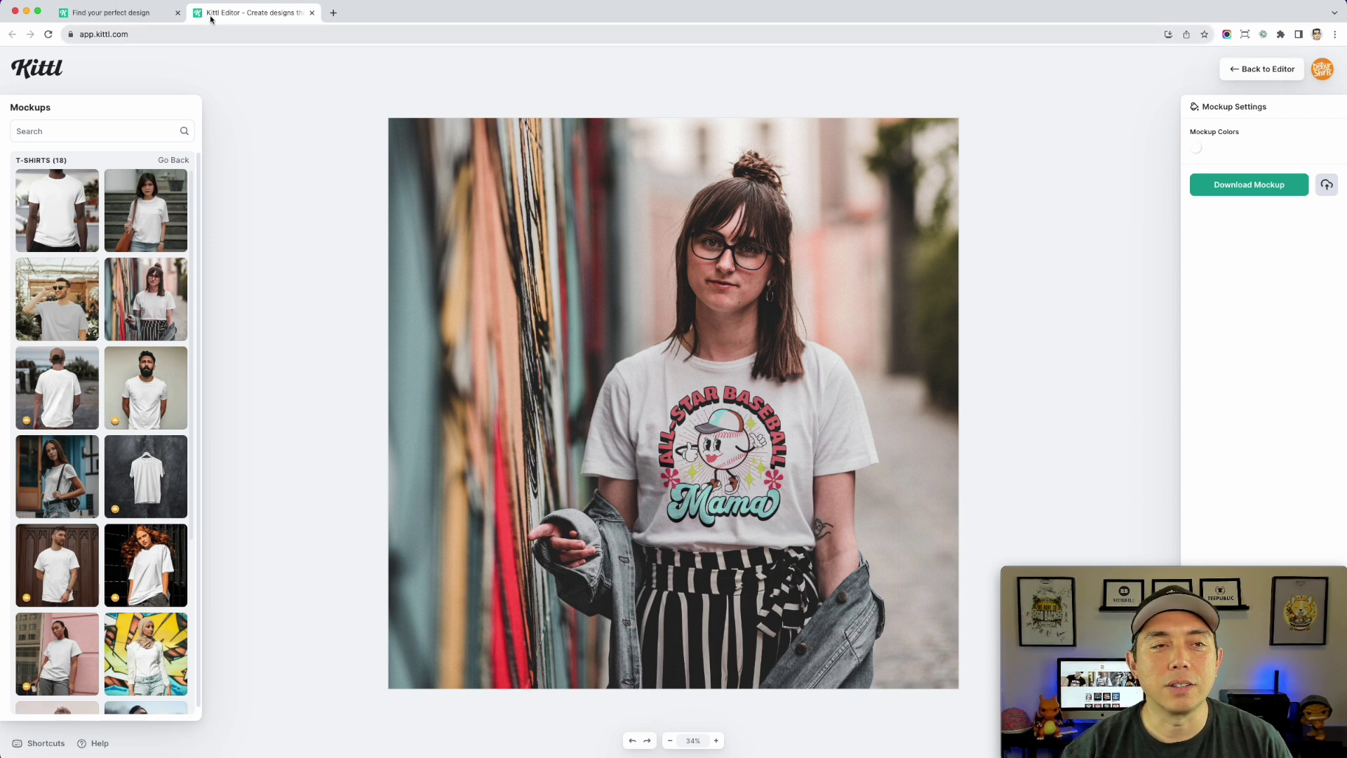
Return to the template gallery's "mascot" search and look through the mascot designs for other T-shirt ideas
left_click(147, 14)
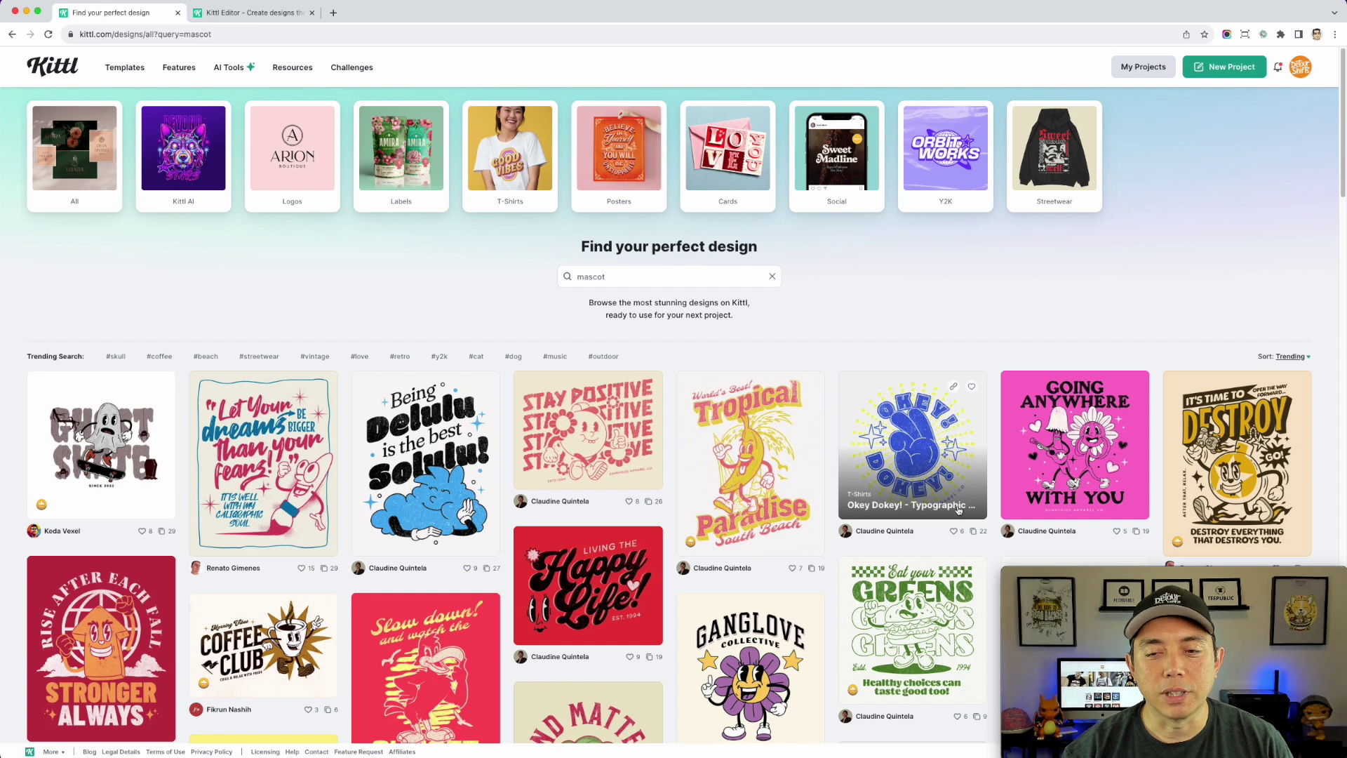
scroll(954, 393, "down", 2)
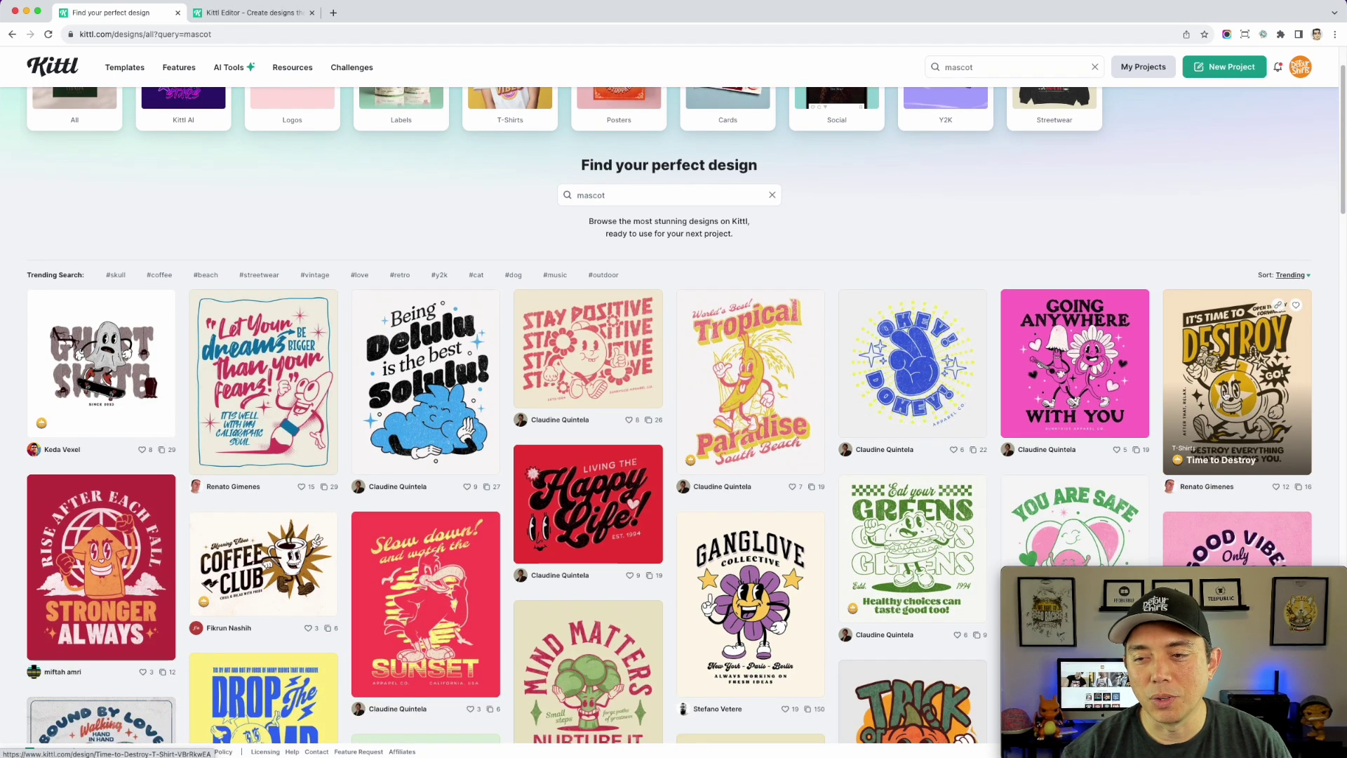
scroll(1227, 396, "down", 1)
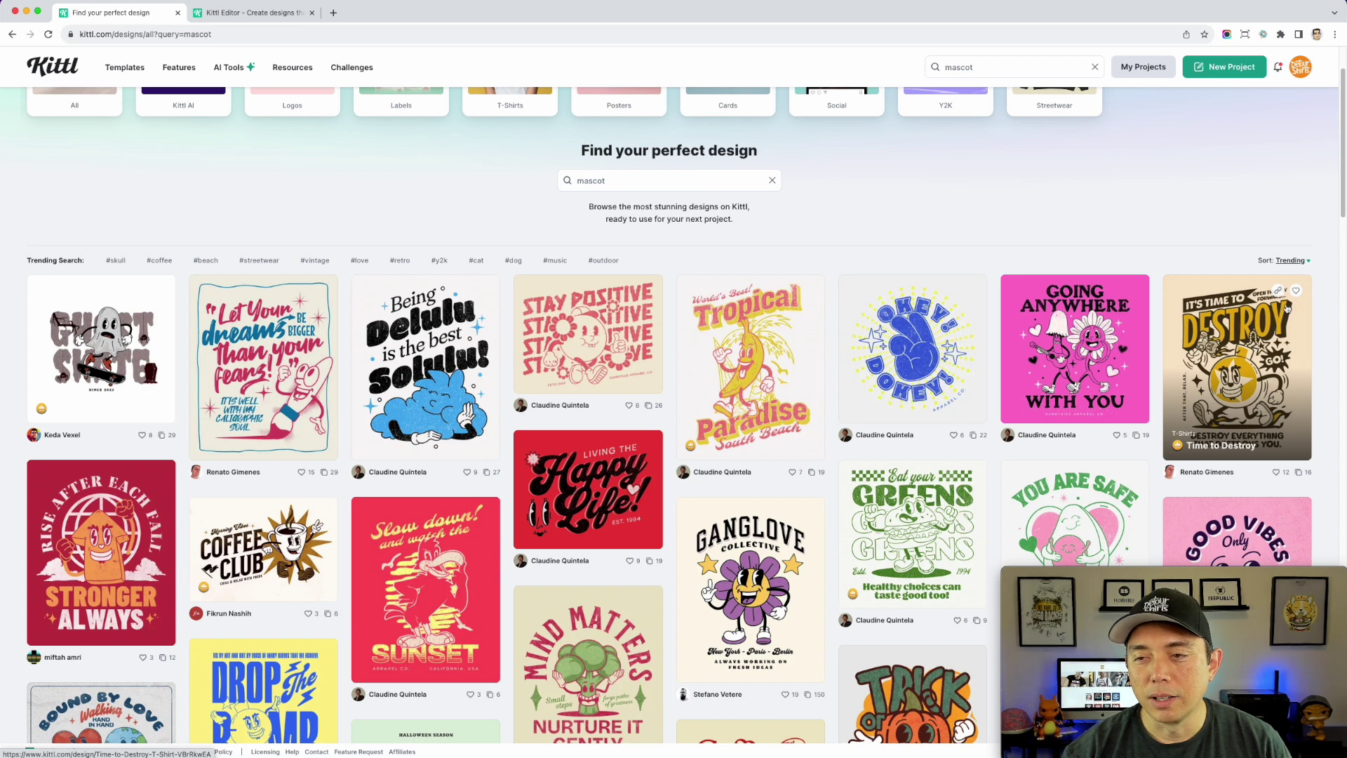
scroll(488, 344, "down", 3)
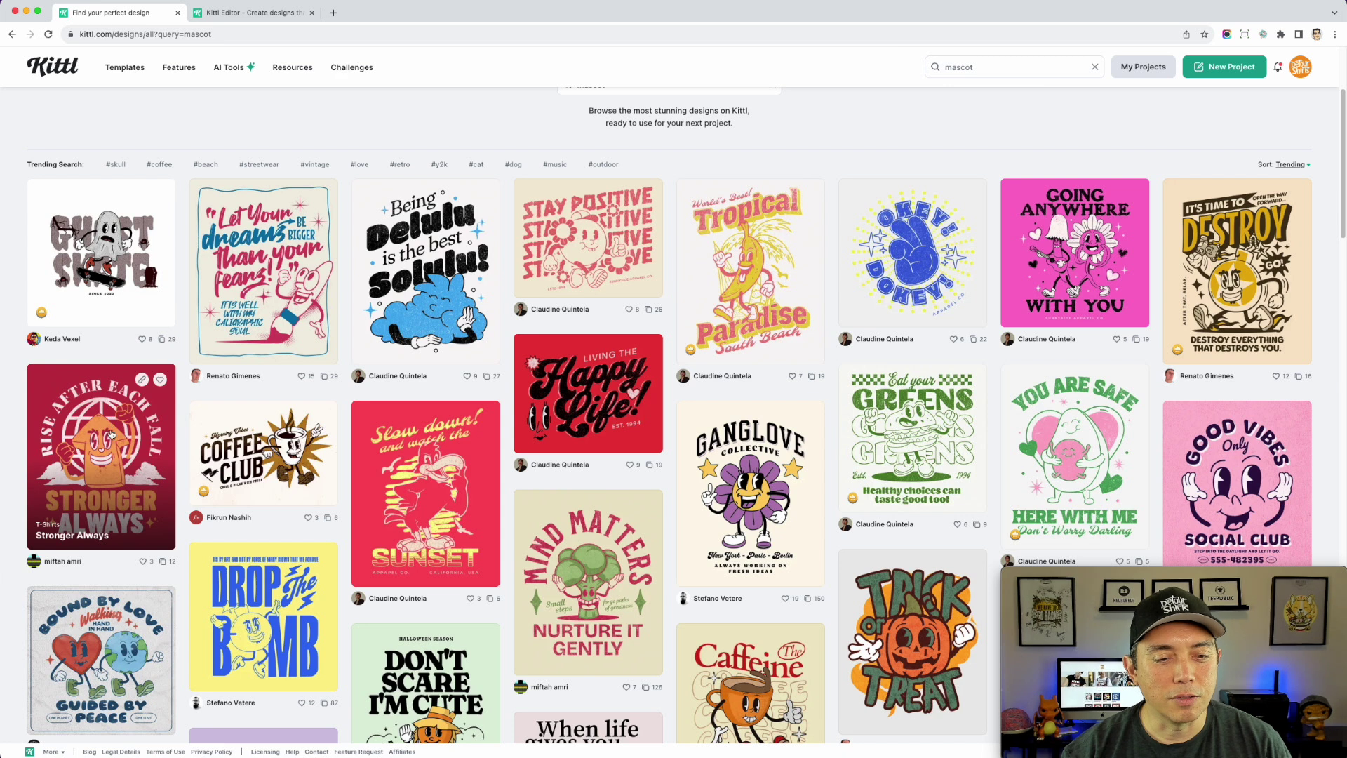
scroll(92, 432, "down", 3)
scroll(639, 468, "down", 1)
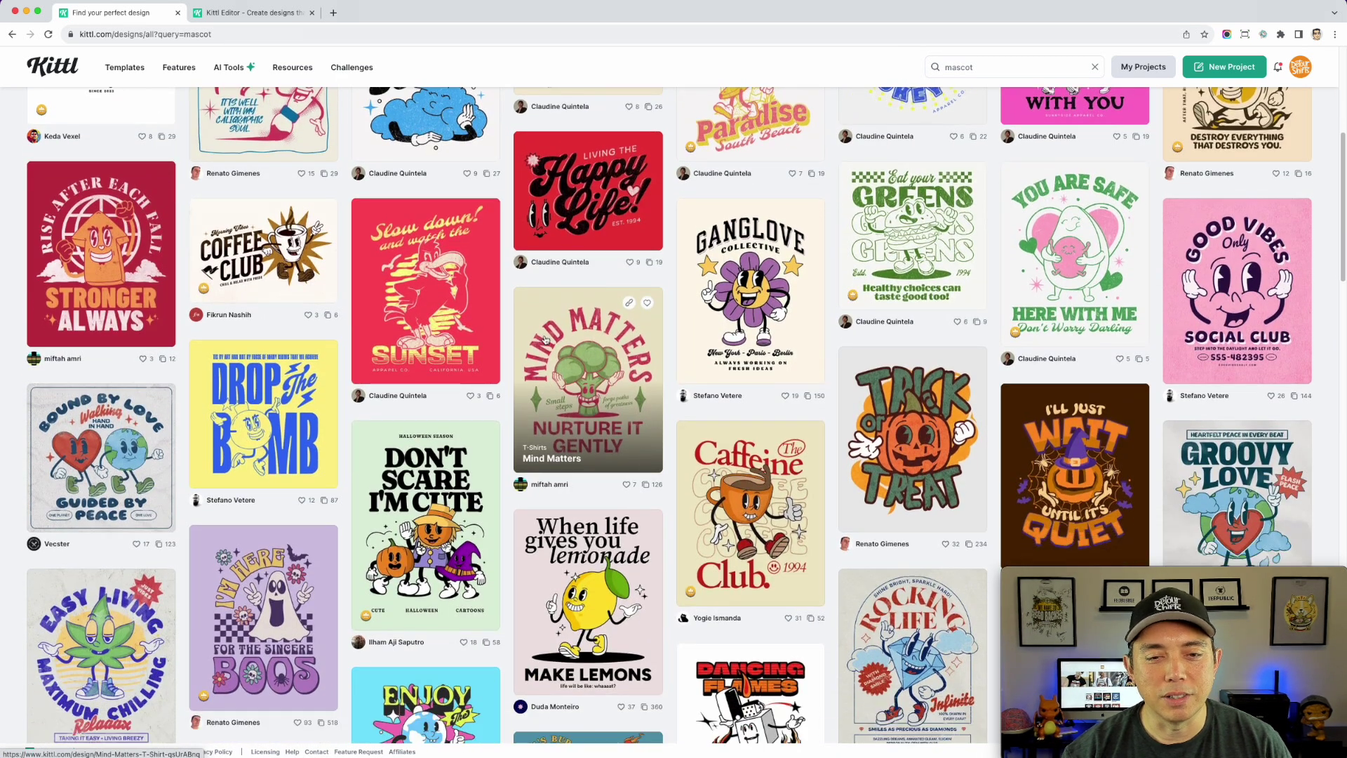
scroll(587, 399, "down", 4)
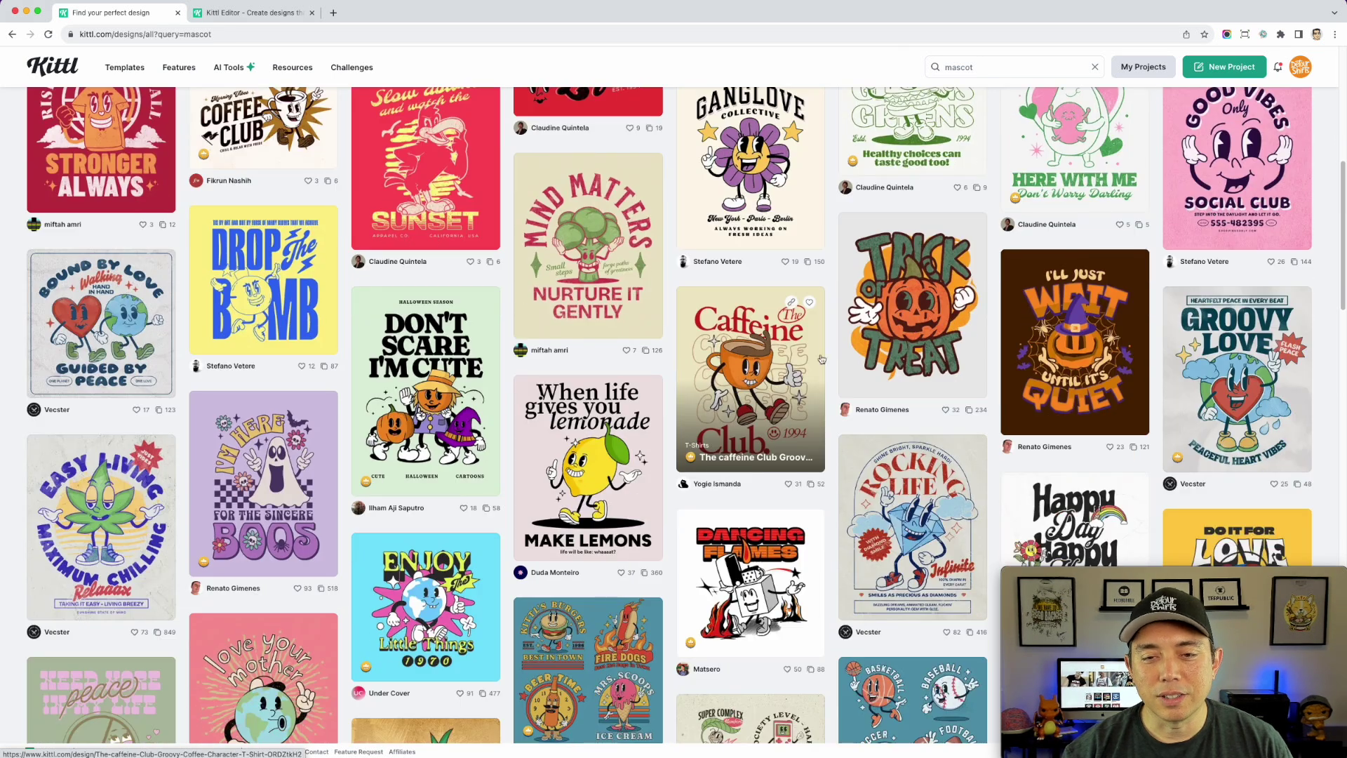
scroll(819, 461, "down", 5)
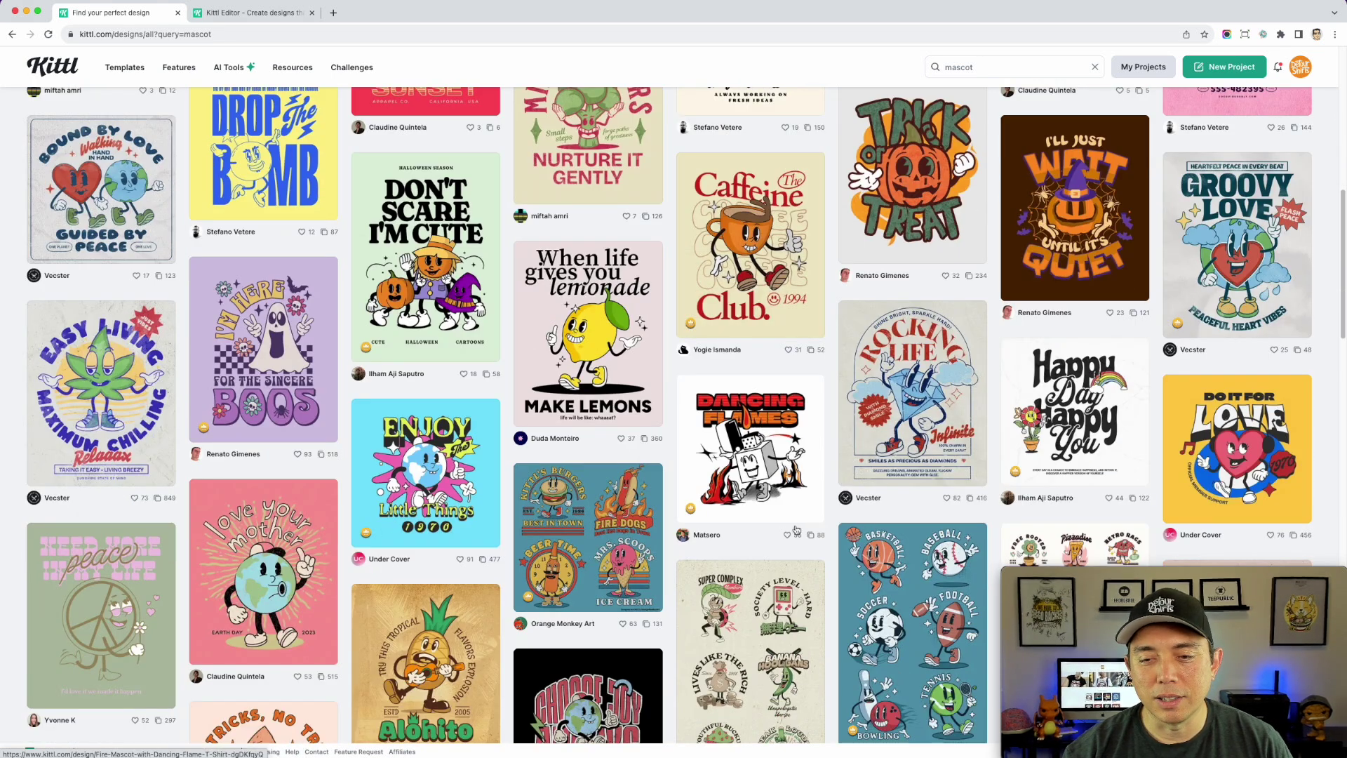
scroll(603, 525, "down", 5)
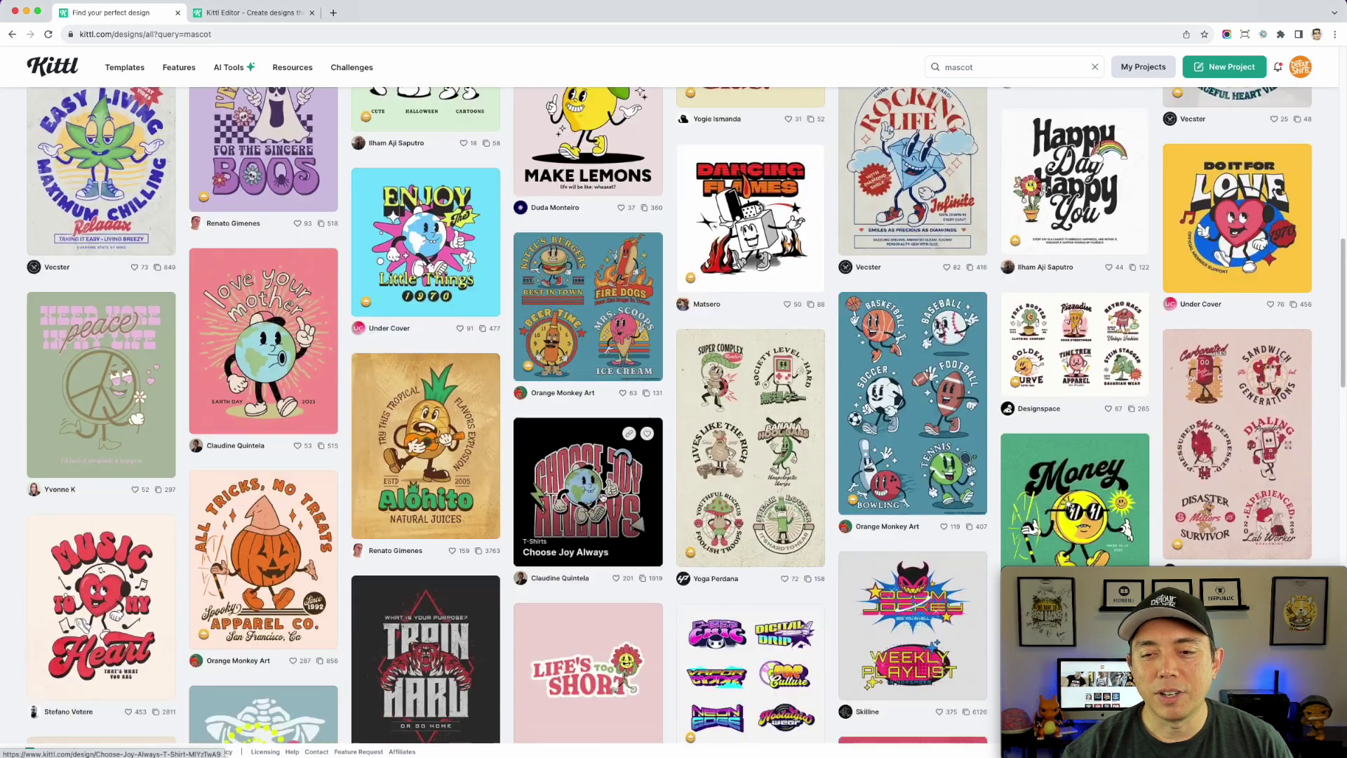